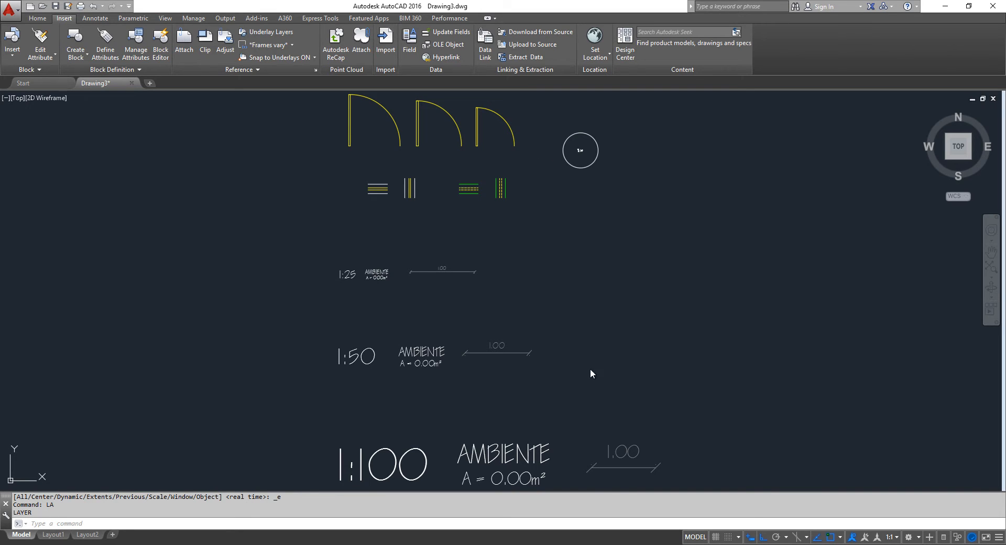
{"action": "scroll", "coordinate": [587, 136], "scroll_direction": "up", "scroll_amount": 10}
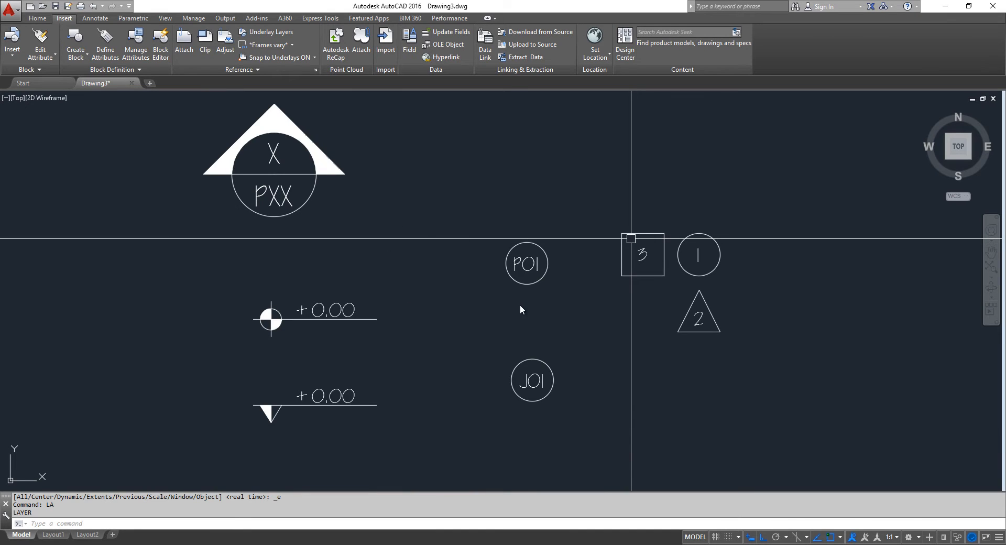
{"action": "scroll", "coordinate": [520, 308], "scroll_direction": "down", "scroll_amount": 15}
{"action": "scroll", "coordinate": [517, 333], "scroll_direction": "up", "scroll_amount": 10}
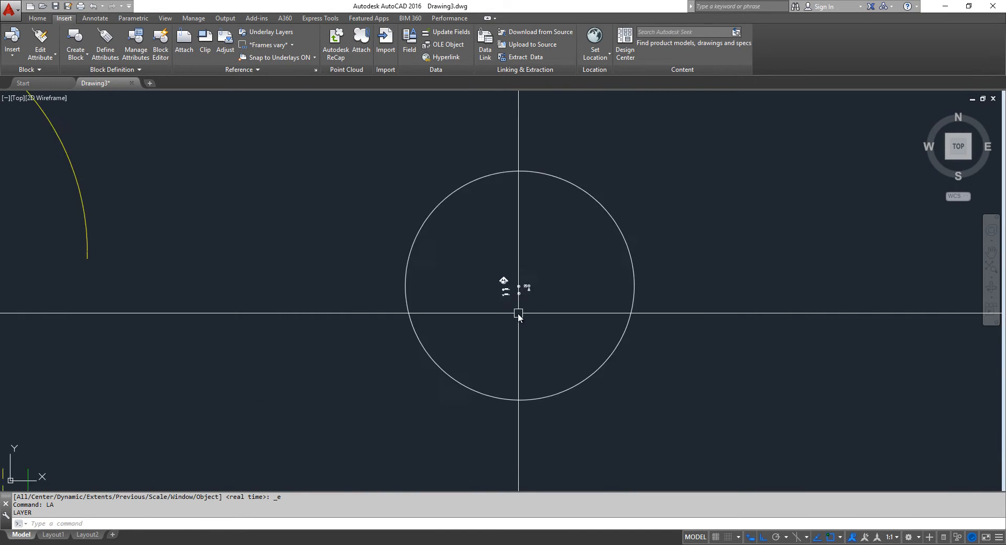
{"action": "scroll", "coordinate": [526, 301], "scroll_direction": "down", "scroll_amount": 10}
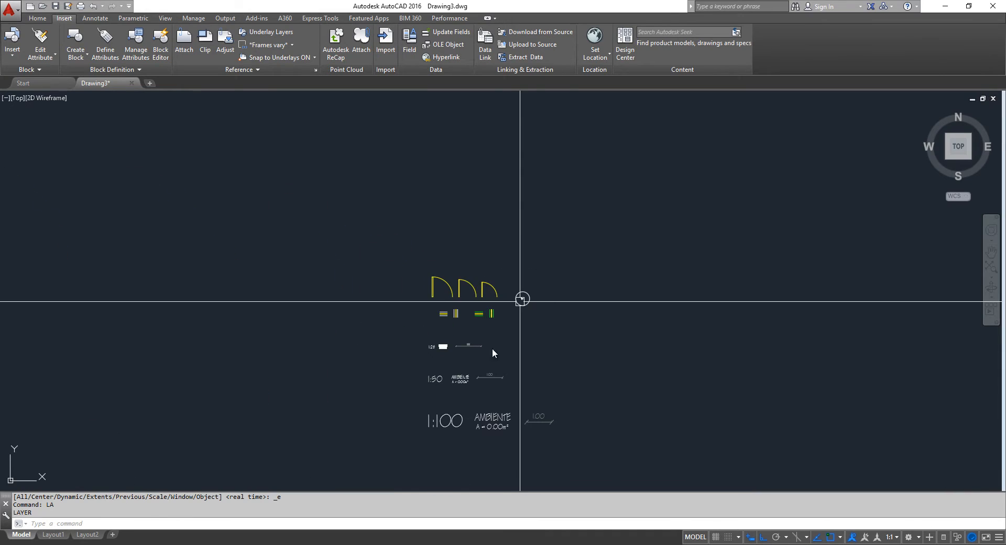
{"action": "mouse_move", "coordinate": [534, 338]}
{"action": "middle_mouse_down"}
{"action": "mouse_move", "coordinate": [502, 278]}
{"action": "mouse_move", "coordinate": [484, 281]}
{"action": "middle_mouse_up"}
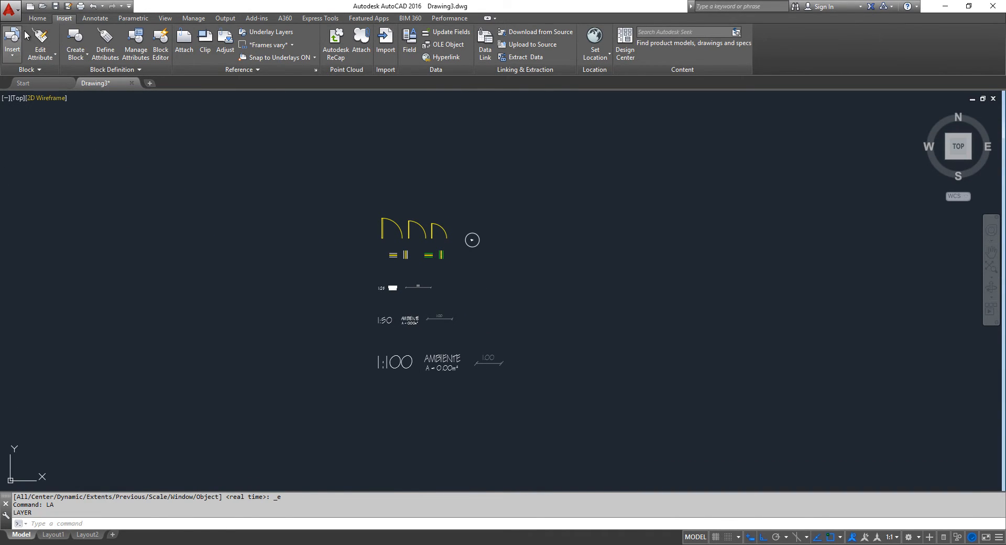
Open the layer properties manager and create a layer named Vista 01 with the color yellow.
{"action": "left_click", "coordinate": [38, 19]}
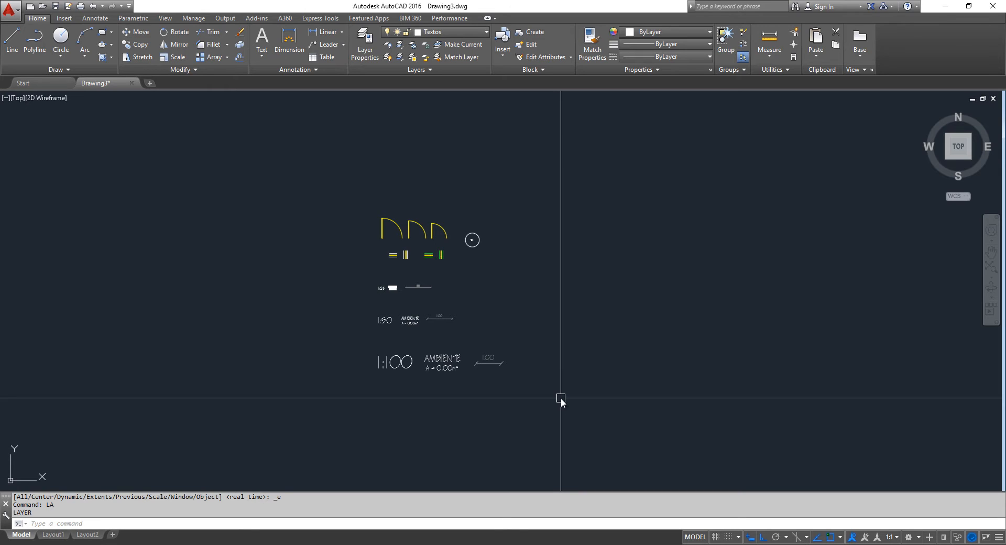
{"action": "type", "text": "LA"}
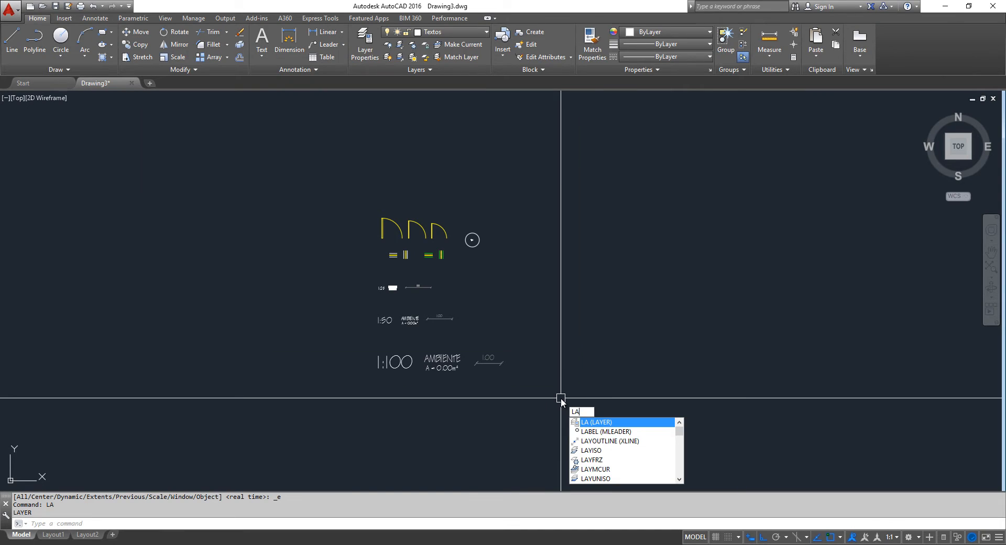
{"action": "key", "text": "Return"}
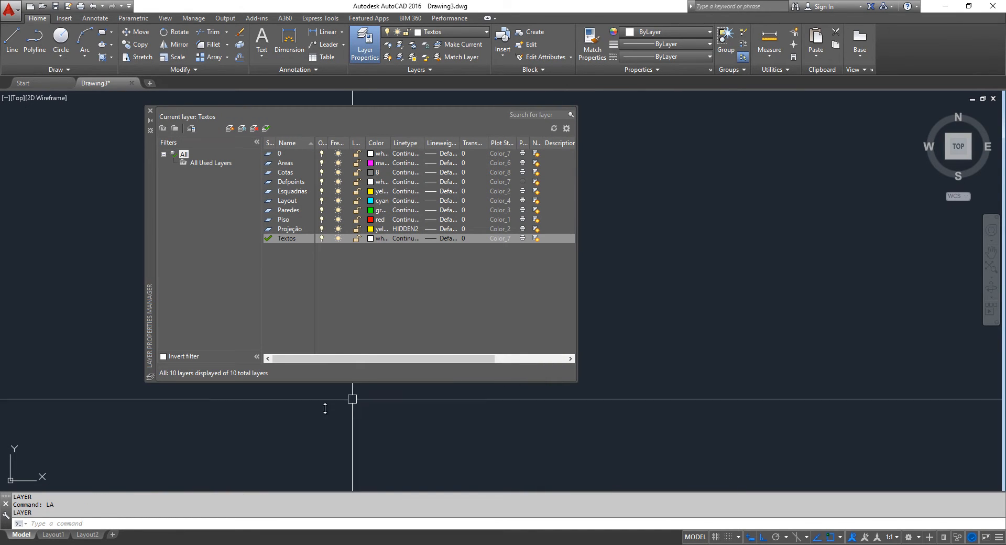
{"action": "double_click", "coordinate": [299, 153]}
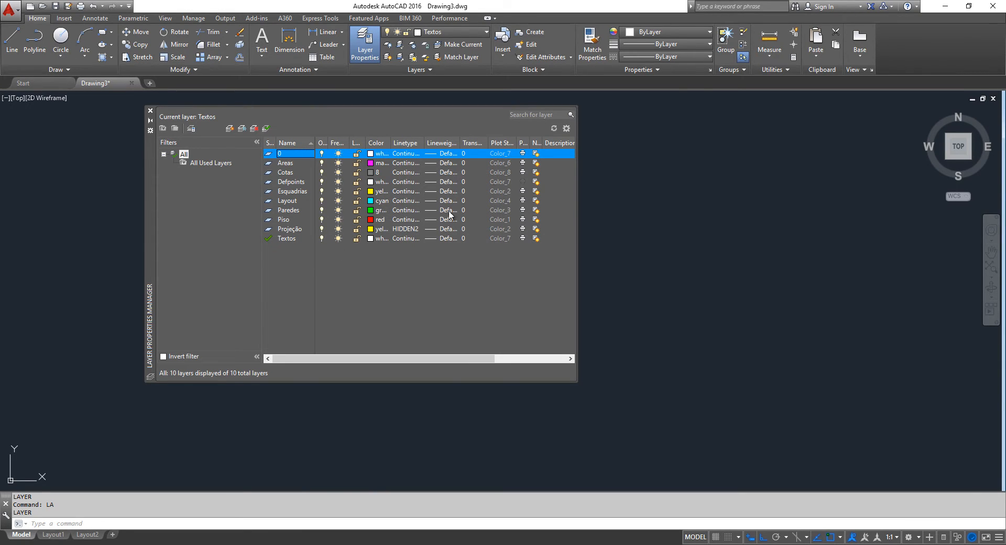
{"action": "left_click", "coordinate": [229, 128]}
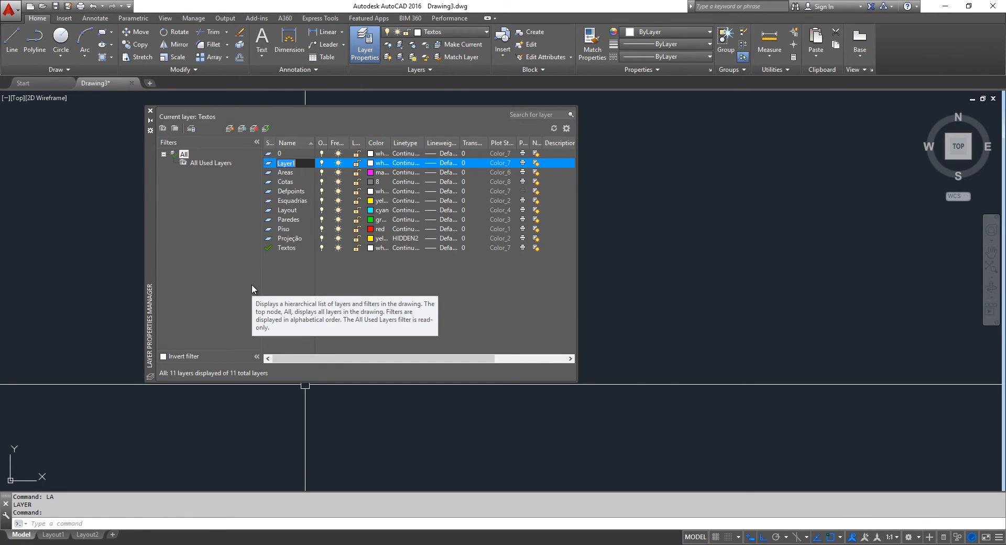
{"action": "type", "text": "Vista 01"}
{"action": "left_click", "coordinate": [371, 163]}
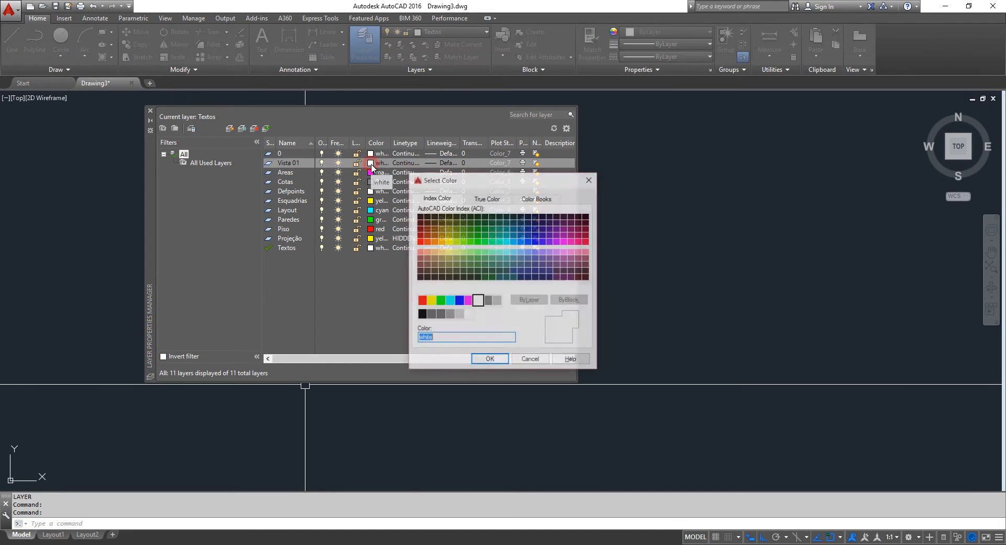
{"action": "left_click", "coordinate": [430, 300]}
{"action": "left_click", "coordinate": [488, 360]}
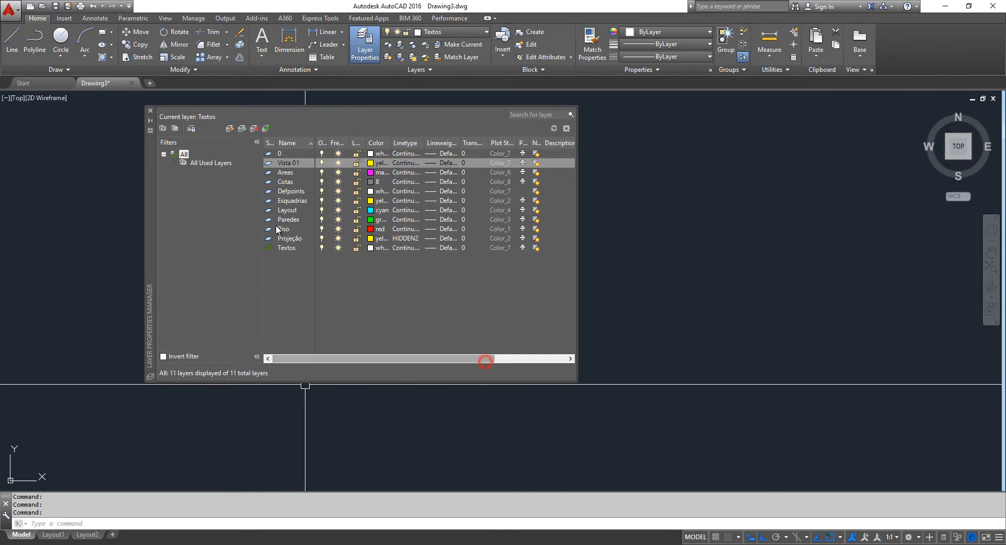
Add a layer named Vista 02 and set its color to cyan.
{"action": "left_click", "coordinate": [230, 128]}
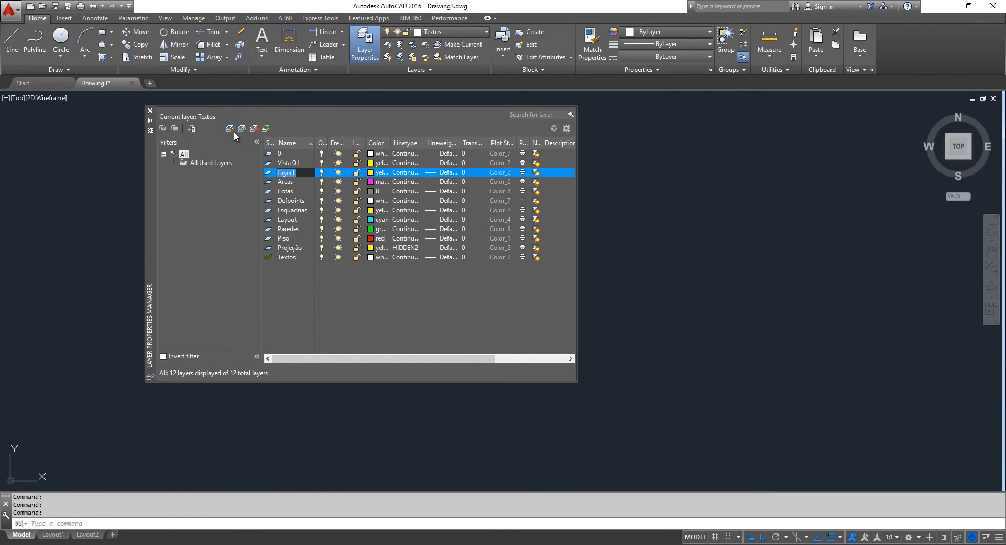
{"action": "type", "text": "Vista 02"}
{"action": "left_click", "coordinate": [371, 173]}
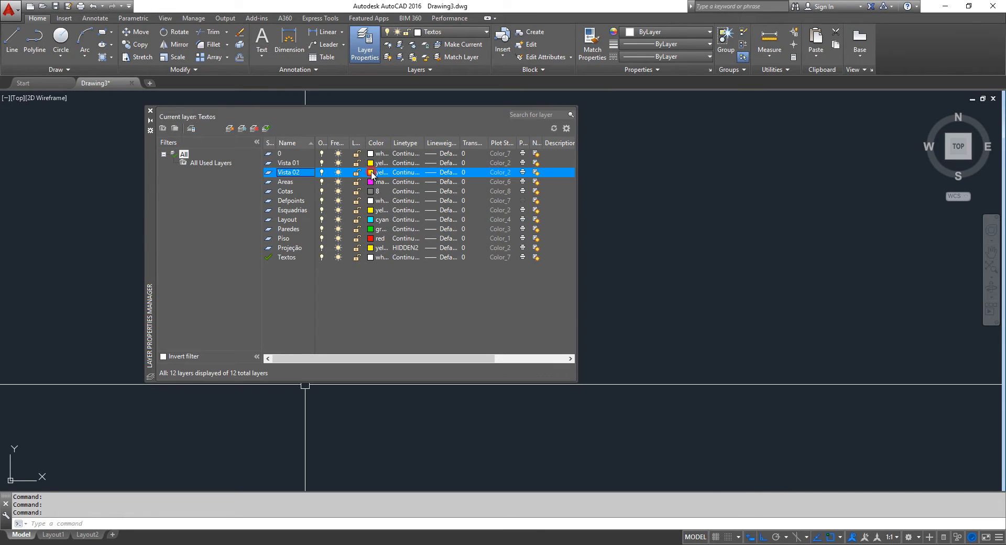
{"action": "left_click", "coordinate": [450, 301]}
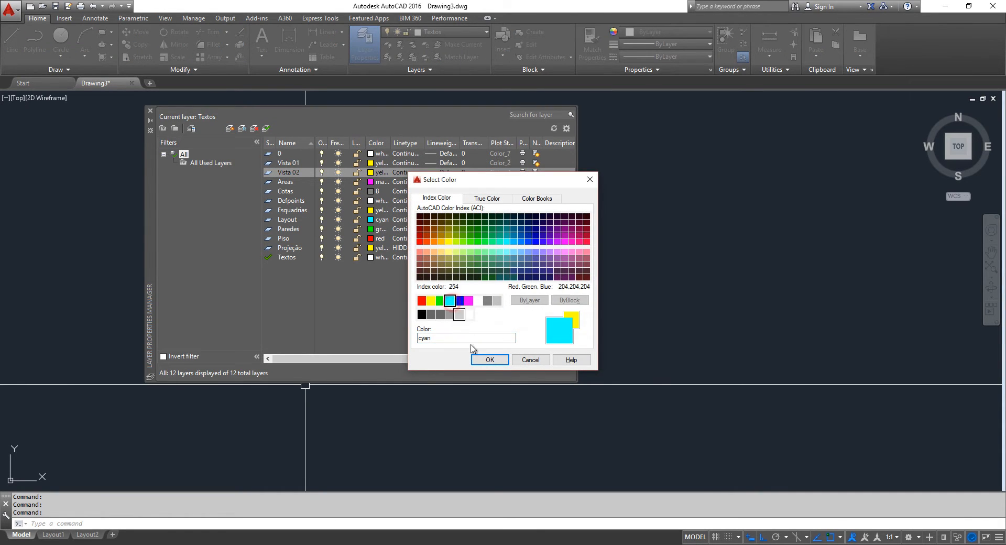
{"action": "left_click", "coordinate": [489, 361]}
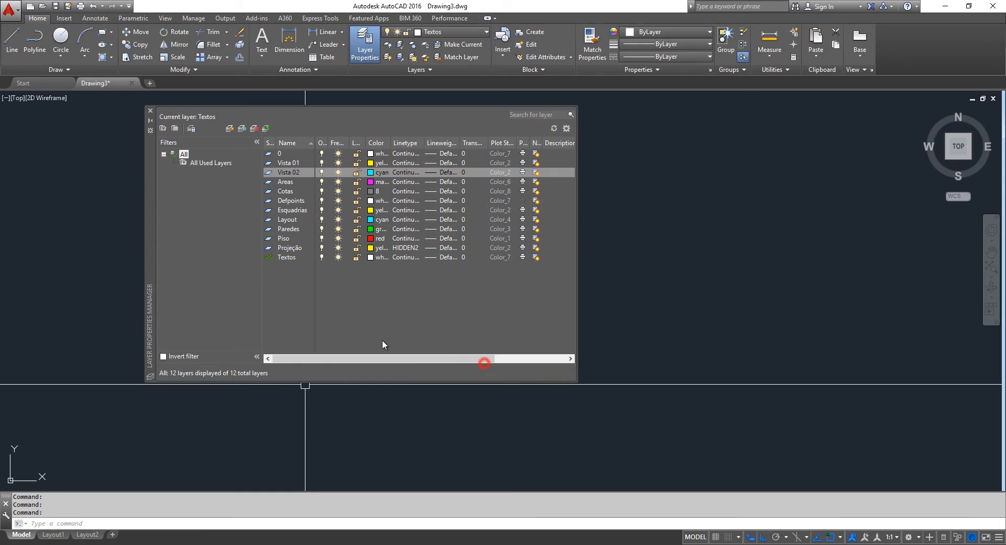
Add a layer named Vista 03 and set its color to red.
{"action": "left_click", "coordinate": [230, 128]}
{"action": "type", "text": "vista"}
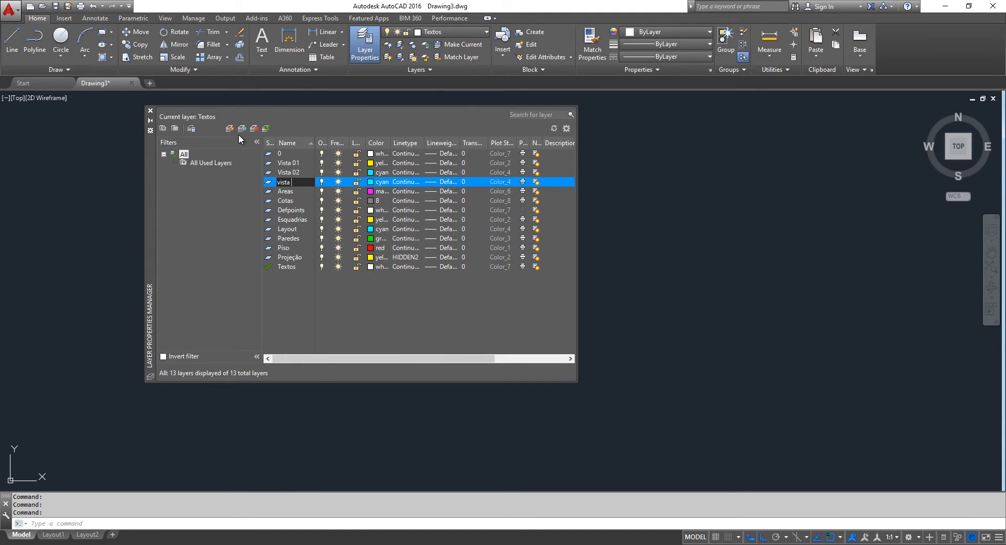
{"action": "key", "text": "BackSpace"}
{"action": "key", "text": "BackSpace"}
{"action": "key", "text": "BackSpace"}
{"action": "key", "text": "BackSpace"}
{"action": "key", "text": "BackSpace"}
{"action": "key", "text": "BackSpace"}
{"action": "type", "text": "Vista 03"}
{"action": "left_click", "coordinate": [370, 183]}
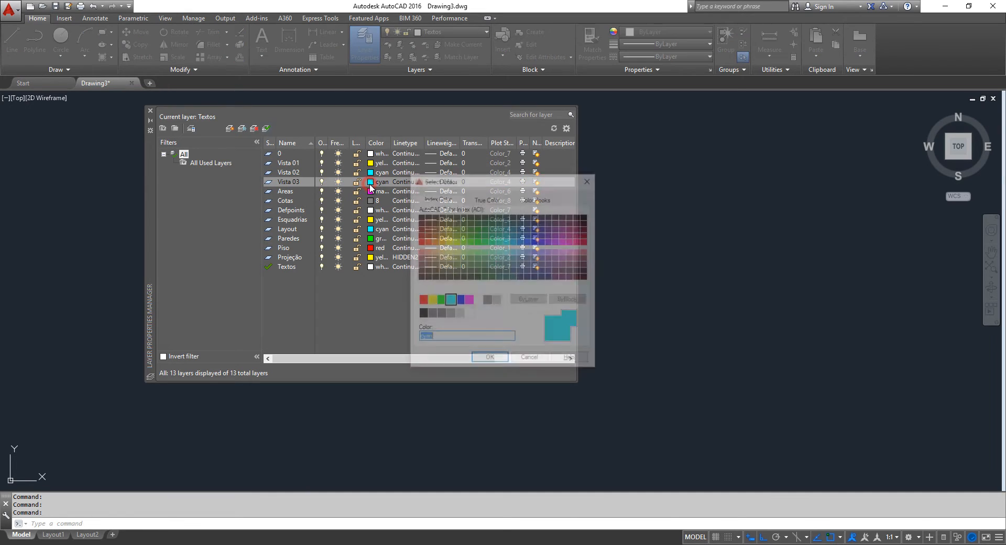
{"action": "left_click", "coordinate": [422, 302]}
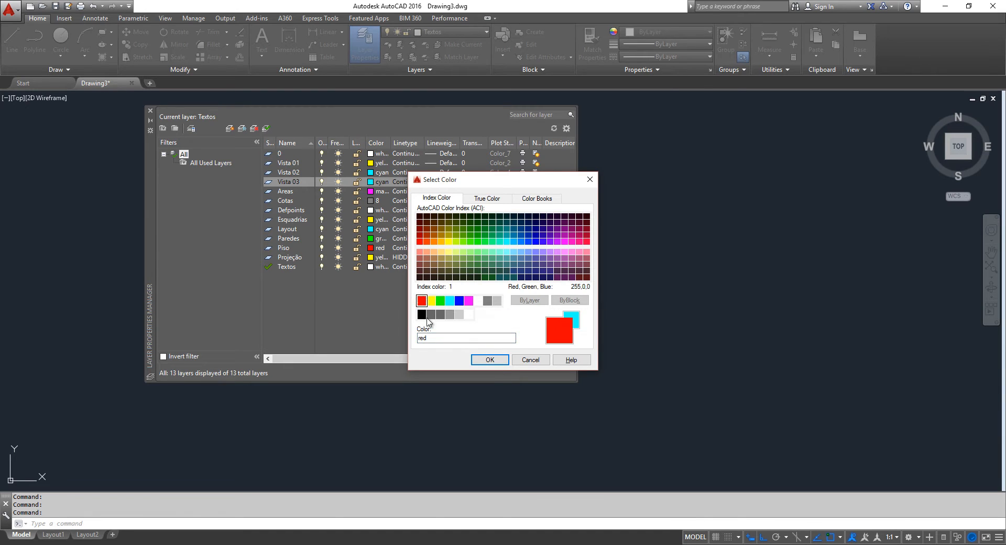
{"action": "left_click", "coordinate": [490, 359]}
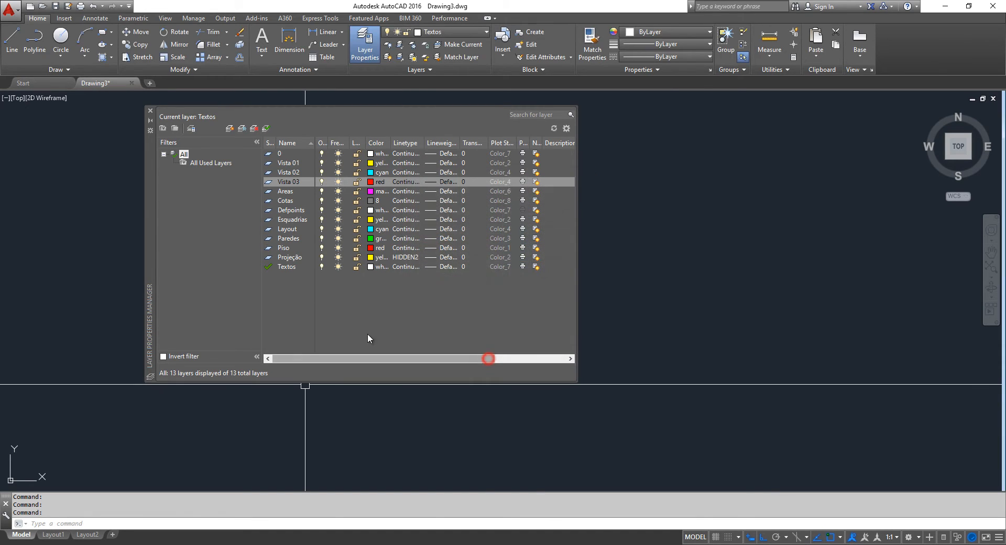
Add a layer named Vista 04 and assign it color 8 (gray).
{"action": "left_click", "coordinate": [229, 129]}
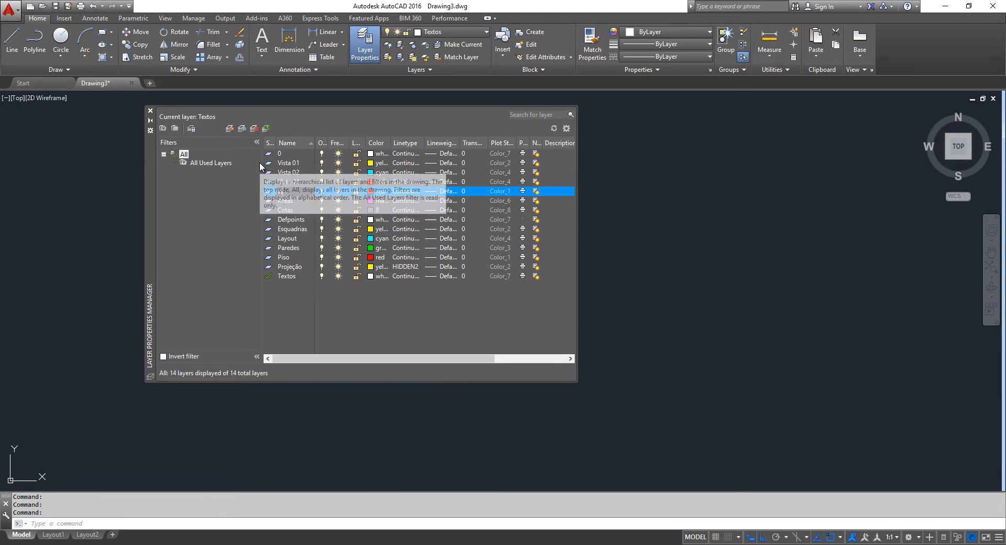
{"action": "left_click", "coordinate": [371, 192]}
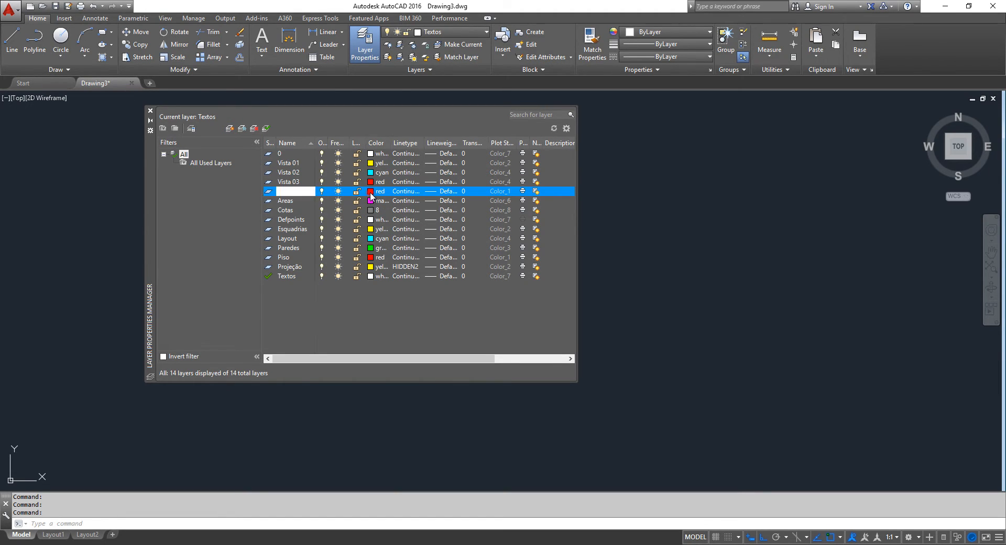
{"action": "left_click", "coordinate": [488, 301]}
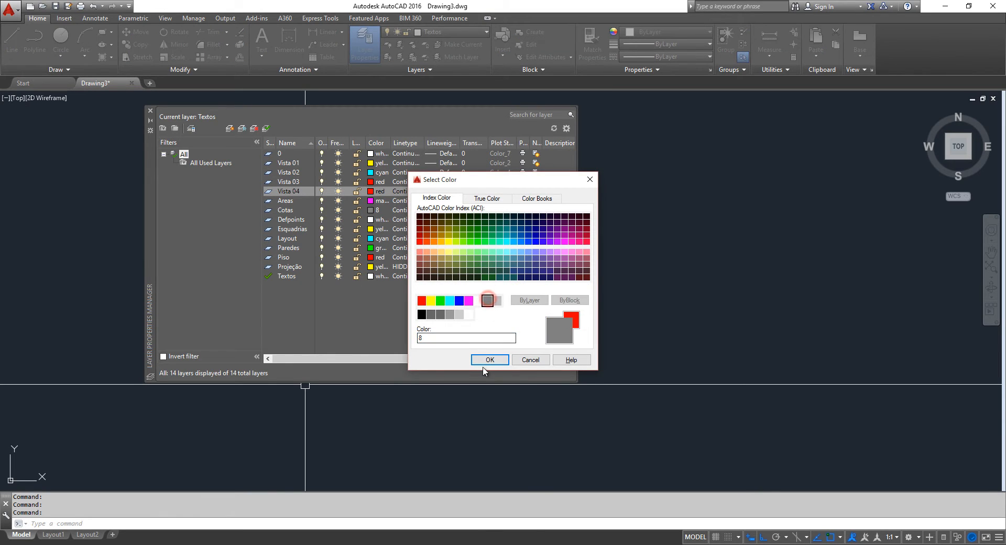
{"action": "left_click", "coordinate": [484, 362]}
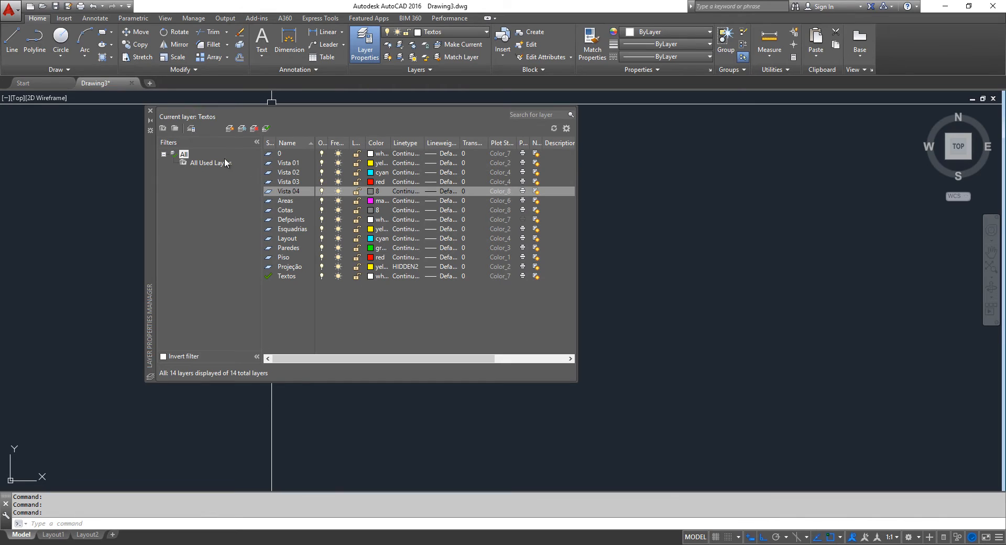
Create a layer named Estruturas and set its color to magenta.
{"action": "left_click", "coordinate": [230, 129]}
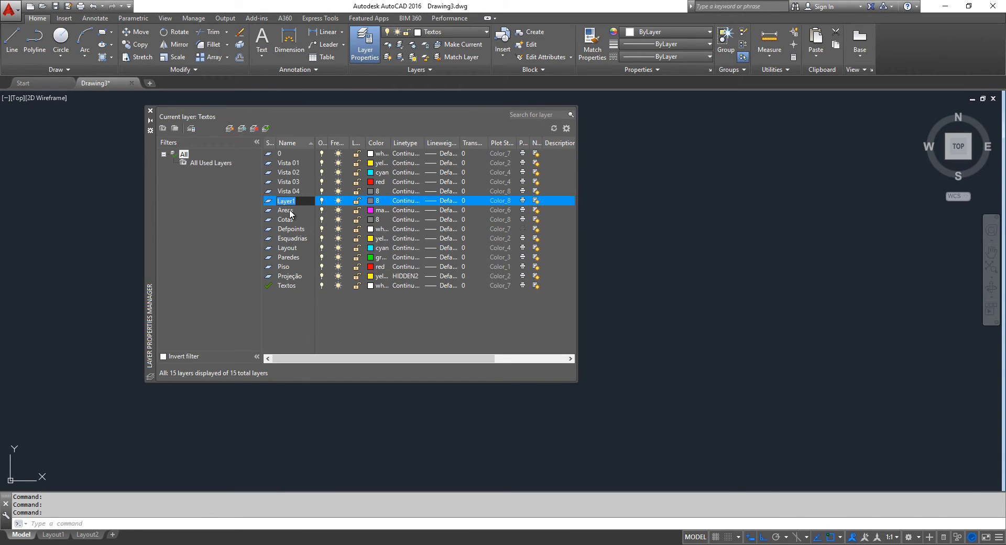
{"action": "type", "text": "Estruturas"}
{"action": "left_click", "coordinate": [369, 200]}
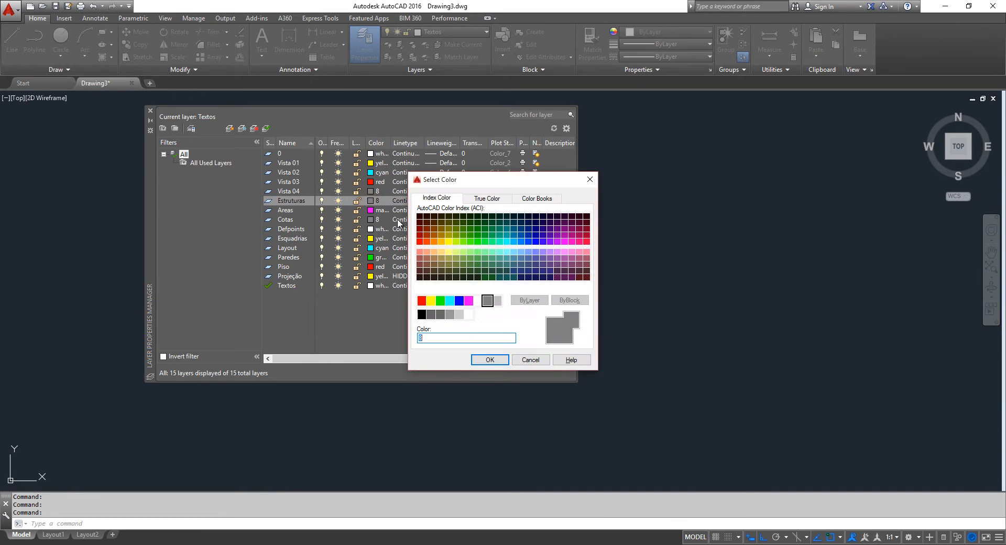
{"action": "left_click", "coordinate": [469, 300]}
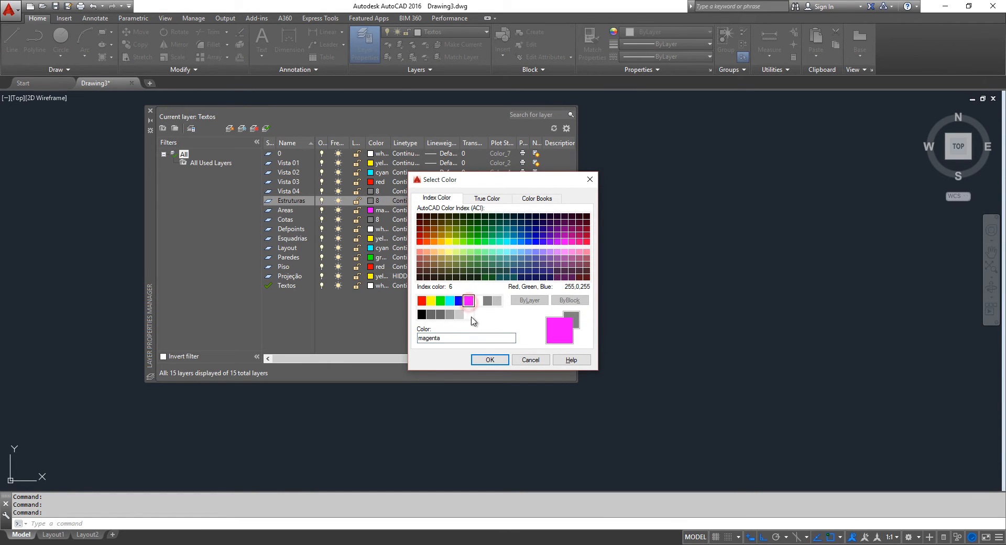
{"action": "left_click", "coordinate": [488, 360]}
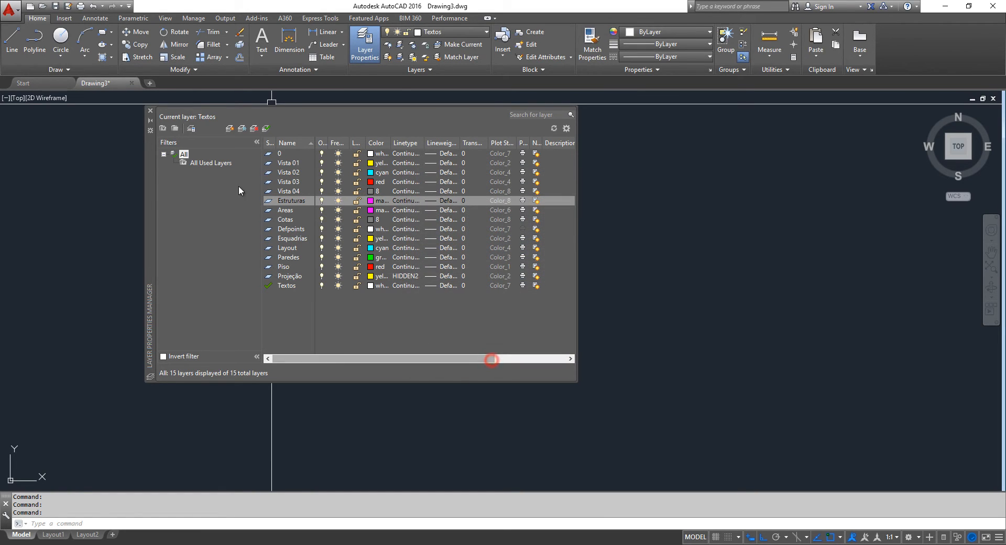
Create a layer named Hatch and assign it color 9 (light gray).
{"action": "left_click", "coordinate": [229, 128]}
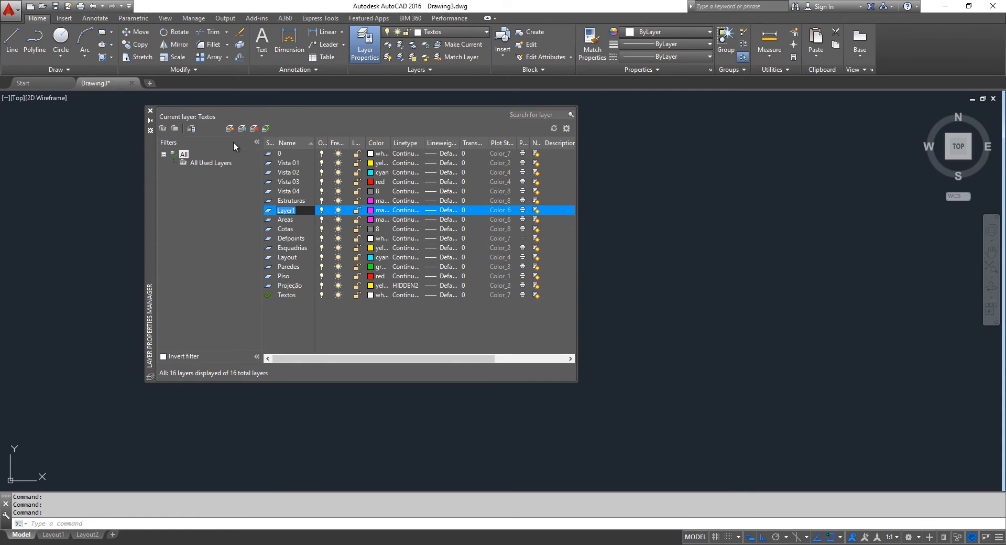
{"action": "key", "text": "BackSpace"}
{"action": "type", "text": "Hatch"}
{"action": "left_click", "coordinate": [371, 211]}
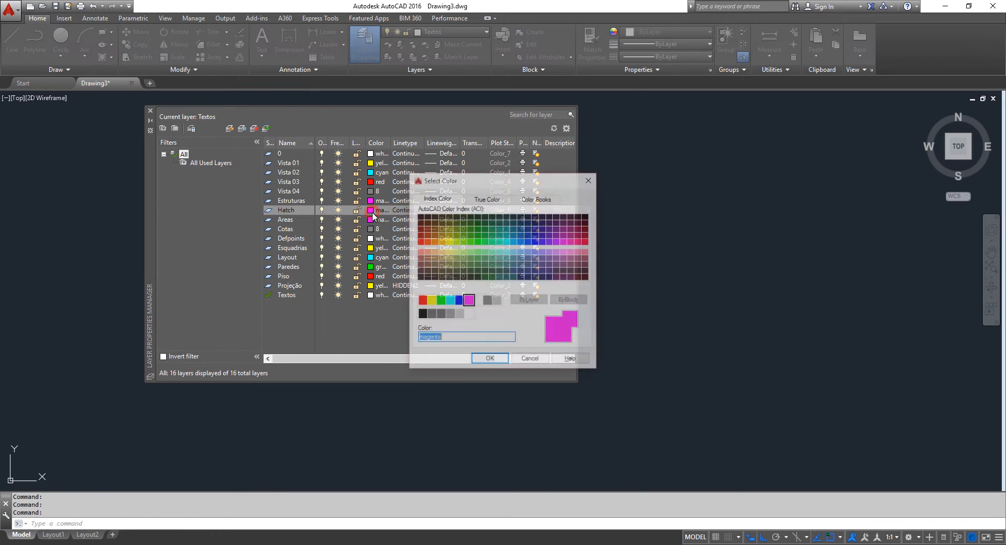
{"action": "left_click", "coordinate": [497, 300]}
{"action": "left_click", "coordinate": [490, 360]}
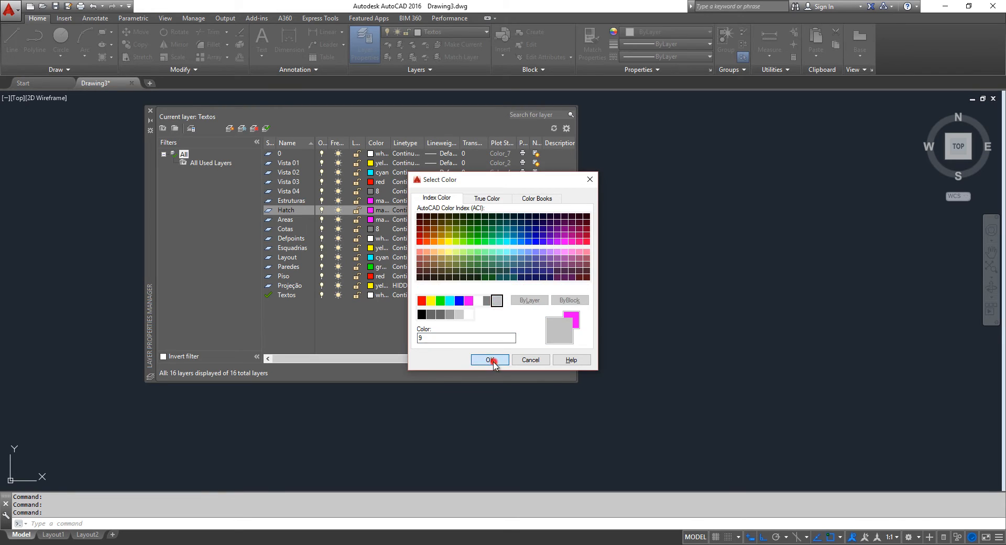
Create a layer named INV, set its color to white and turn off its plotting.
{"action": "left_click", "coordinate": [229, 129]}
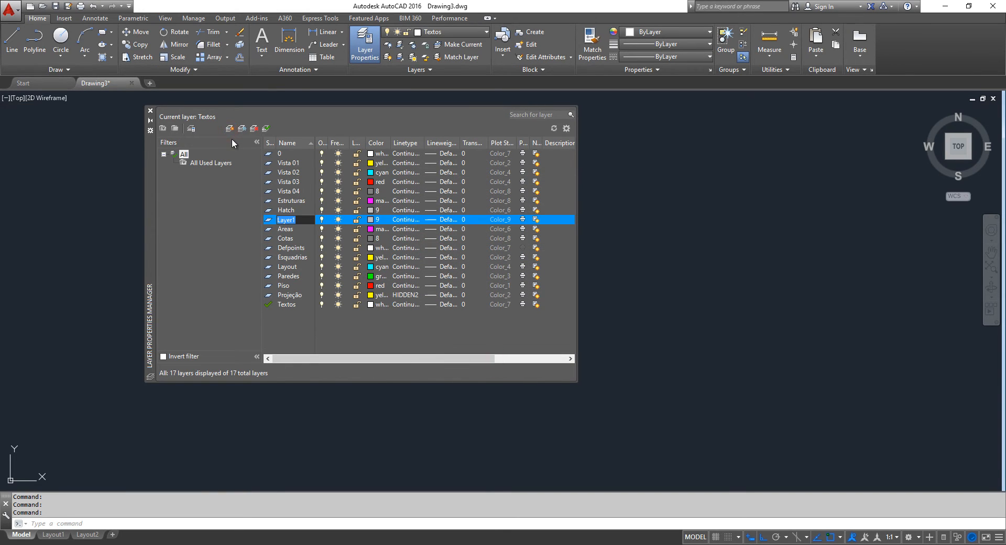
{"action": "type", "text": "INV"}
{"action": "left_click", "coordinate": [371, 220]}
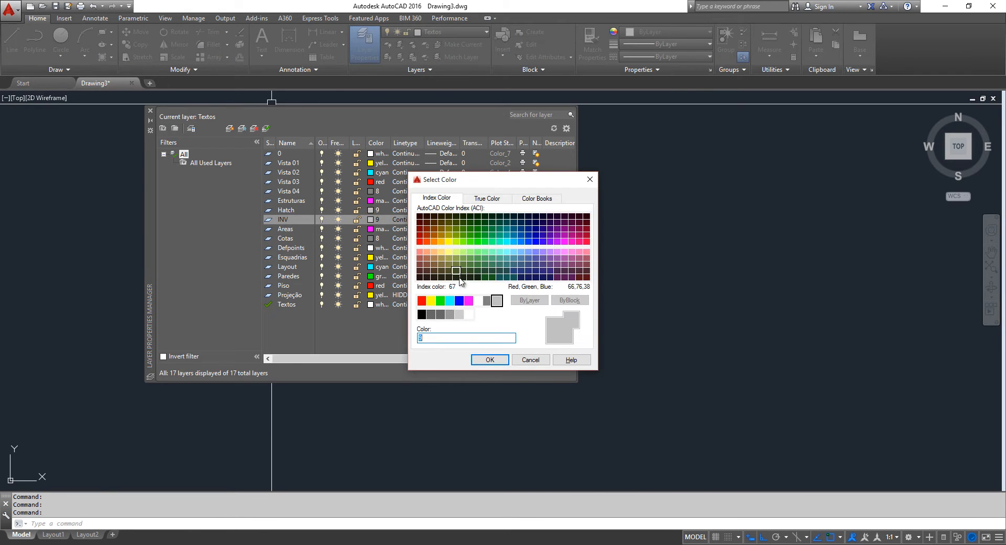
{"action": "left_click", "coordinate": [478, 300]}
{"action": "left_click", "coordinate": [490, 360]}
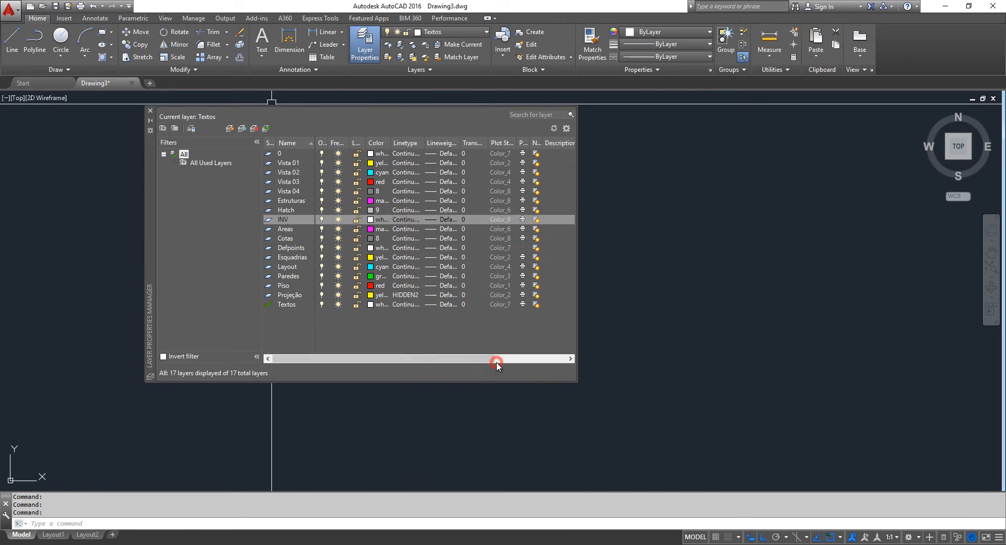
{"action": "left_click", "coordinate": [523, 220]}
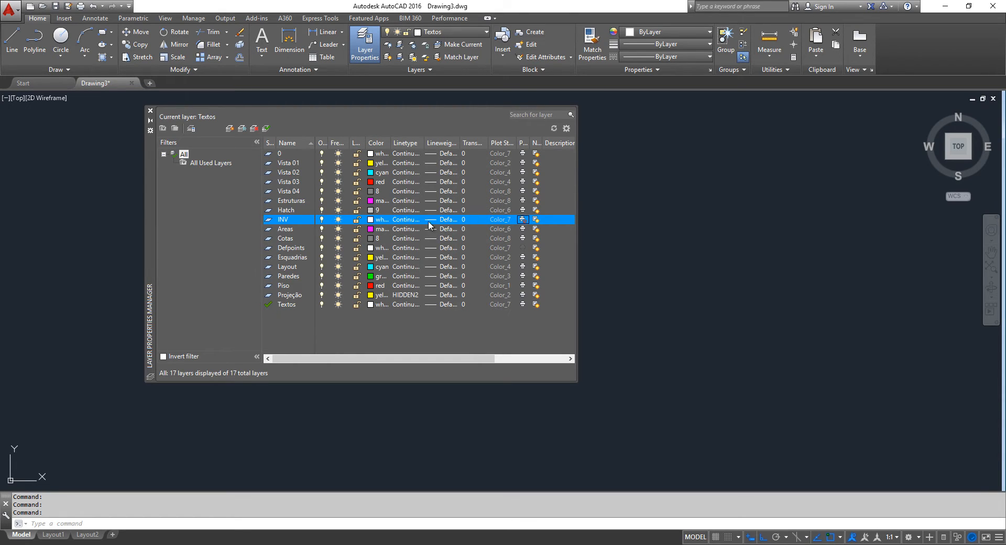
{"action": "left_click", "coordinate": [287, 155]}
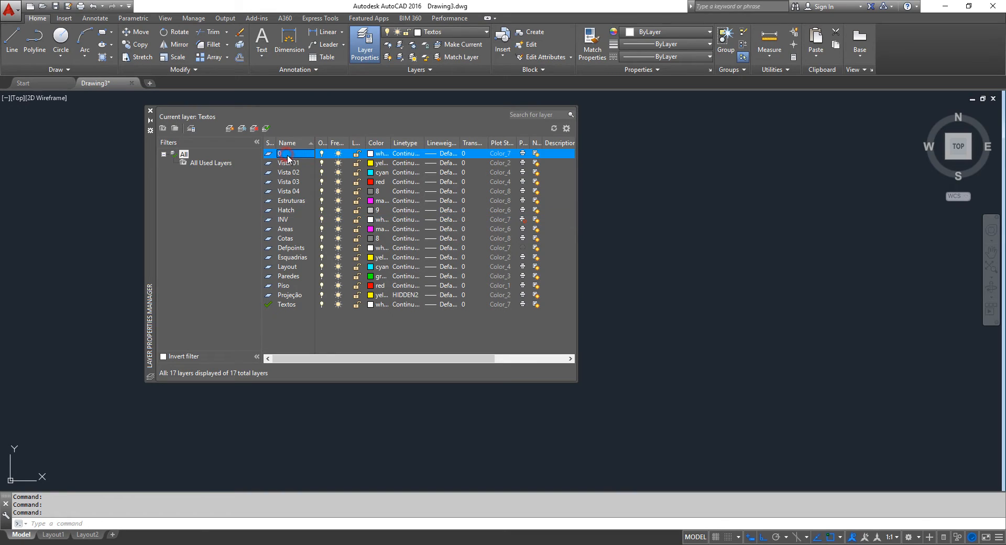
Create a layer named Pranchas and assign it color 30 (orange).
{"action": "left_click", "coordinate": [285, 220]}
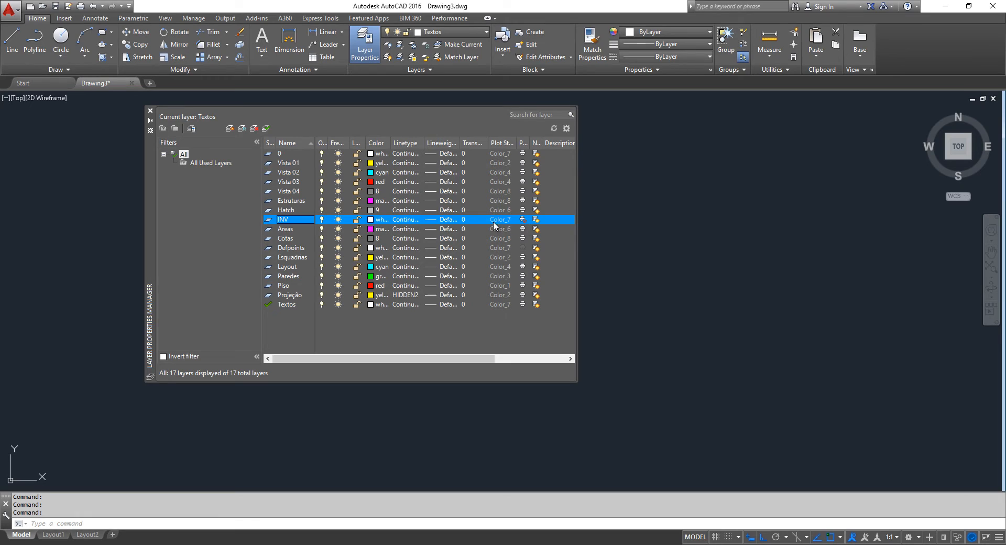
{"action": "left_click", "coordinate": [290, 154]}
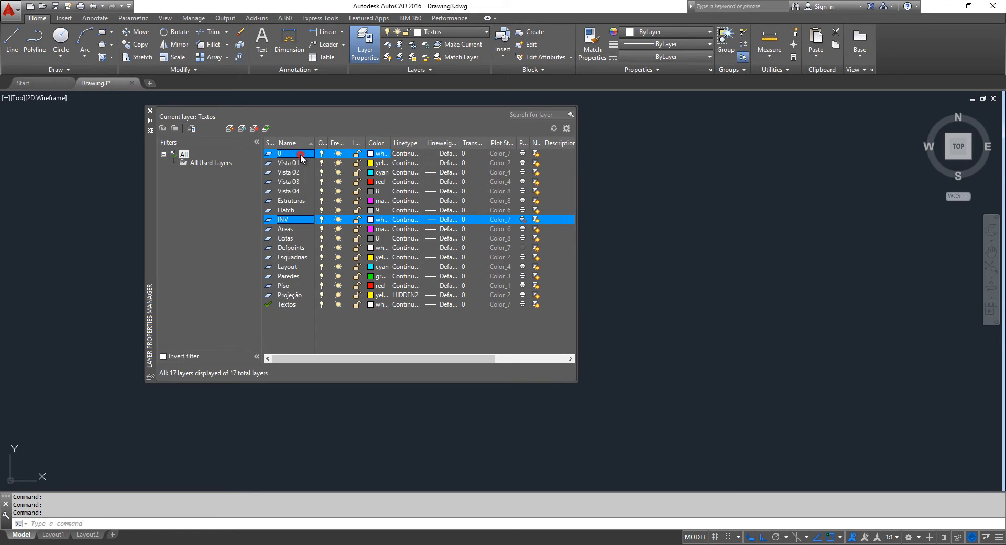
{"action": "left_click", "coordinate": [229, 129]}
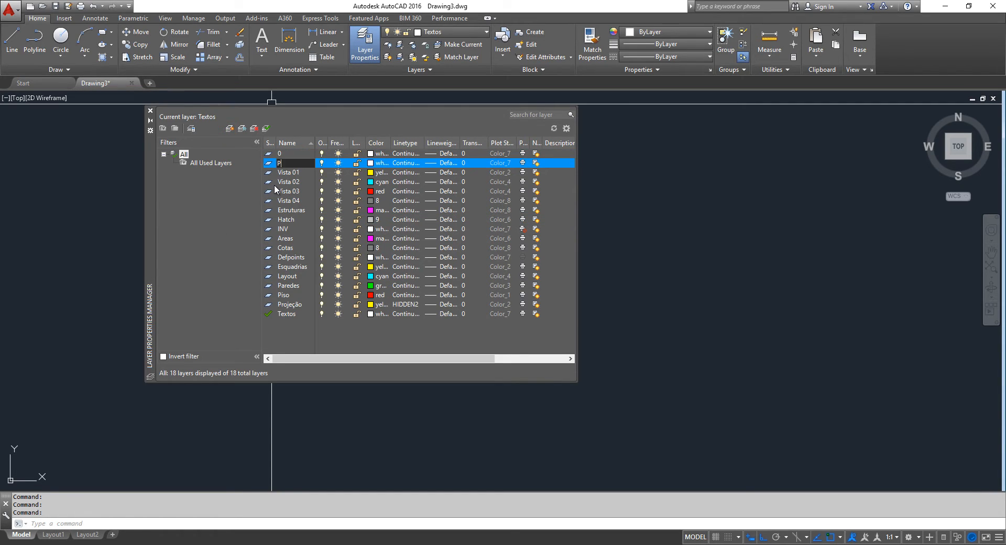
{"action": "left_click", "coordinate": [378, 163]}
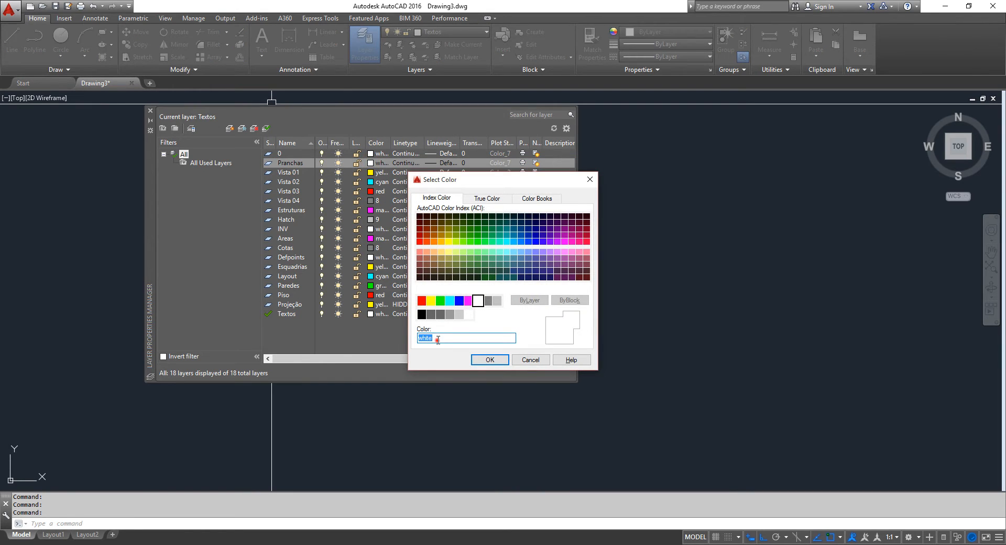
{"action": "type", "text": "30"}
{"action": "left_click", "coordinate": [490, 360]}
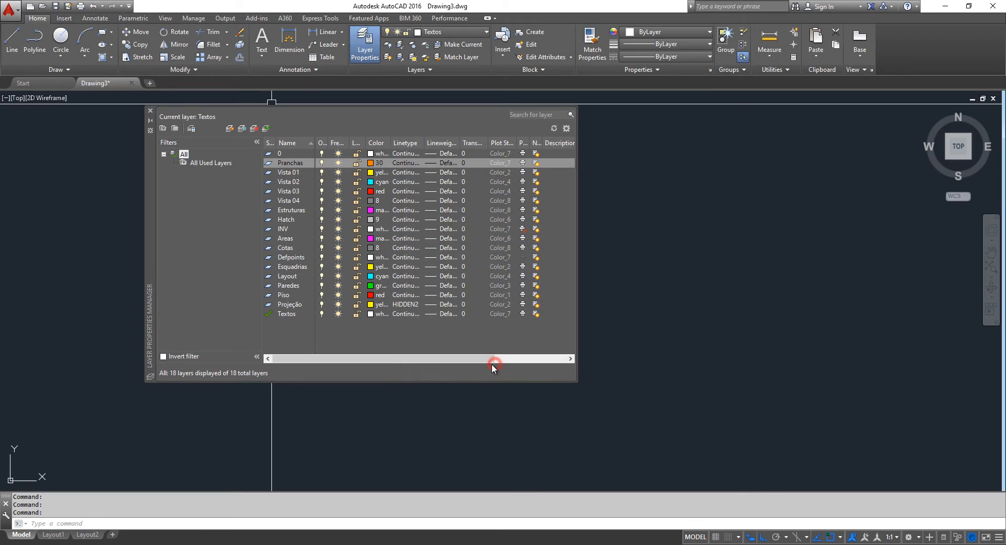
Create a layer named VP, assign it color 140 and turn off its plotting.
{"action": "left_click", "coordinate": [230, 129]}
{"action": "type", "text": "VP"}
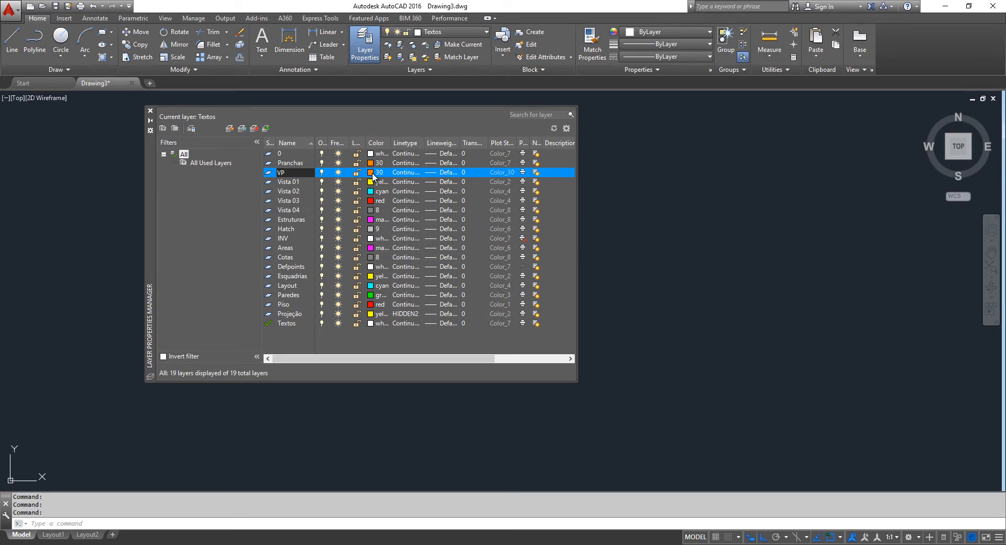
{"action": "left_click", "coordinate": [373, 174]}
{"action": "left_click", "coordinate": [373, 174]}
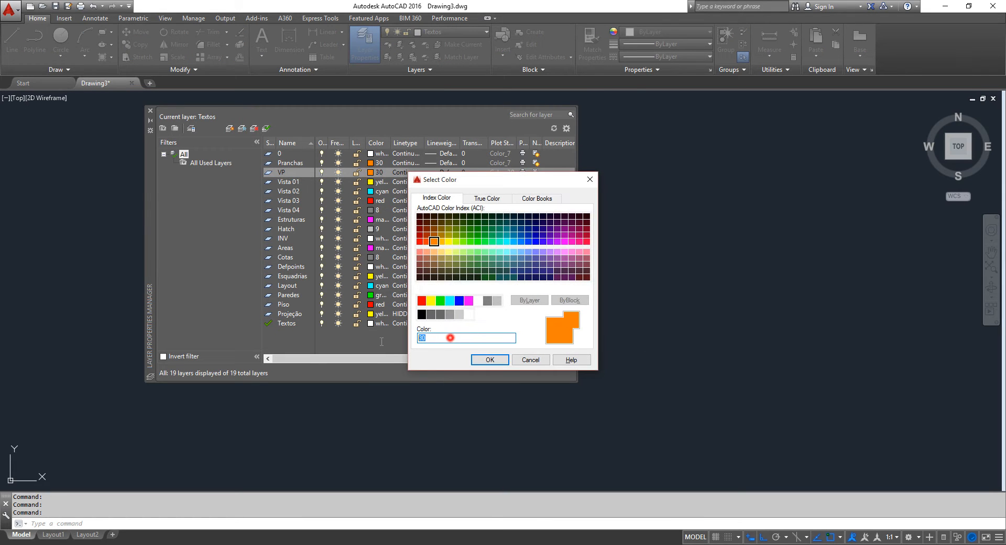
{"action": "type", "text": "140"}
{"action": "left_click", "coordinate": [492, 361]}
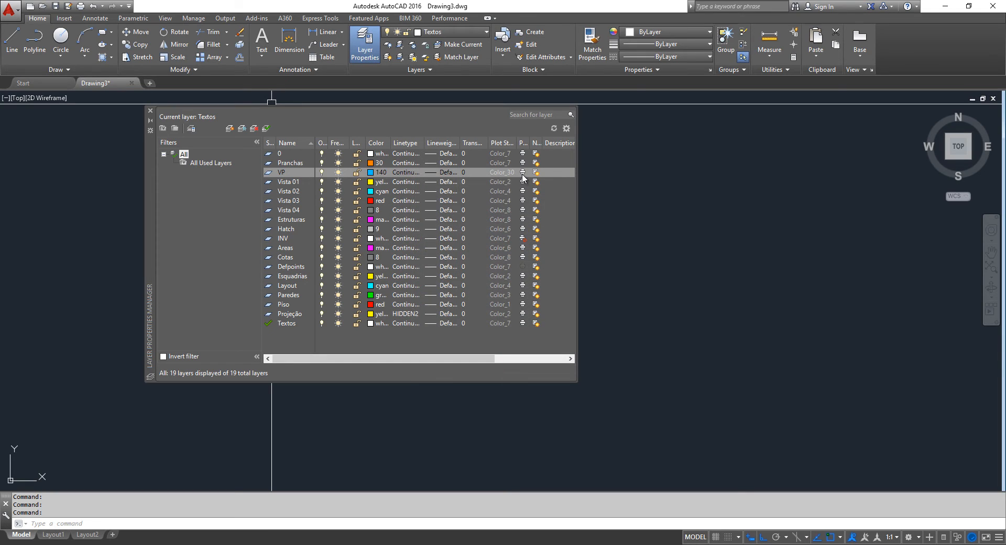
{"action": "left_click", "coordinate": [523, 173]}
{"action": "left_click", "coordinate": [523, 173]}
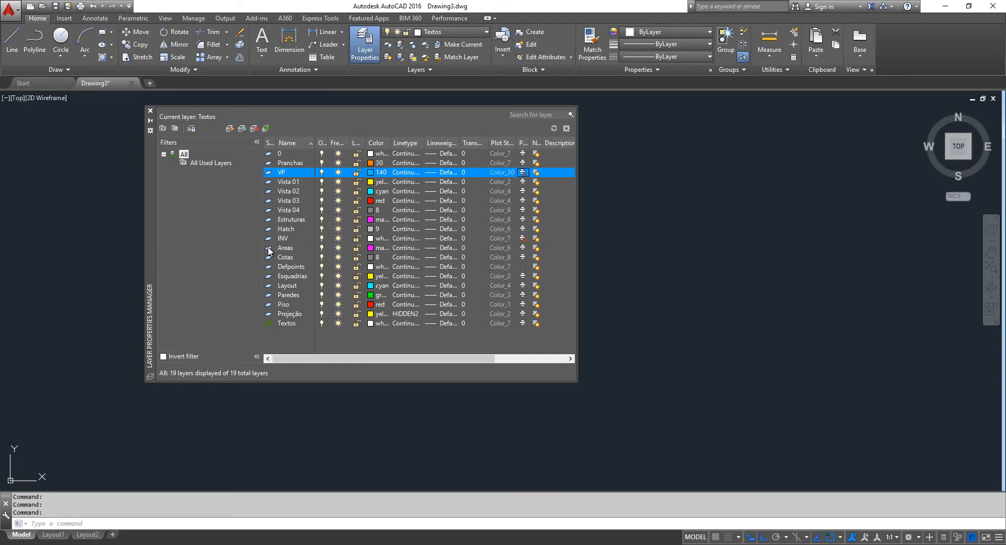
{"action": "left_click", "coordinate": [523, 173]}
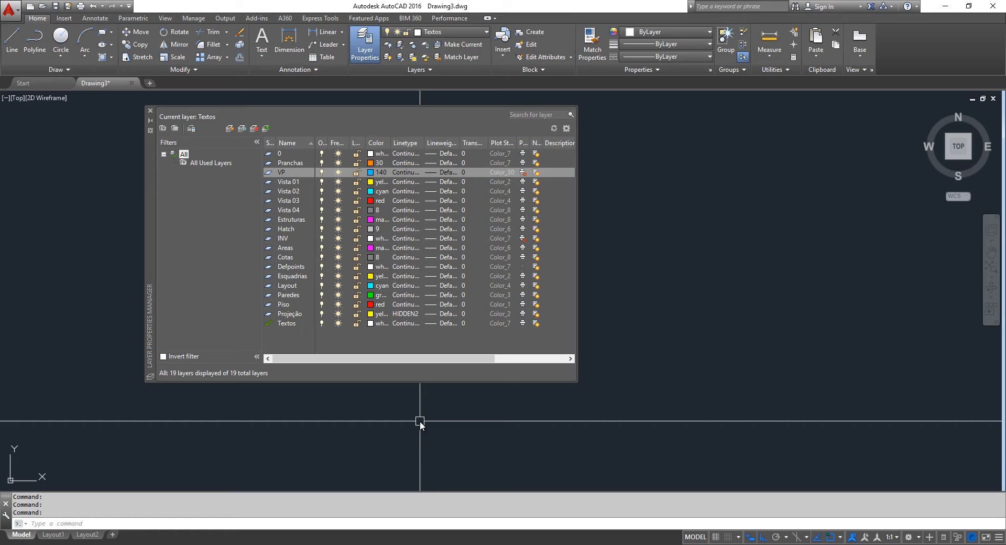
Make Pranchas the current layer and close the layer manager.
{"action": "double_click", "coordinate": [294, 163]}
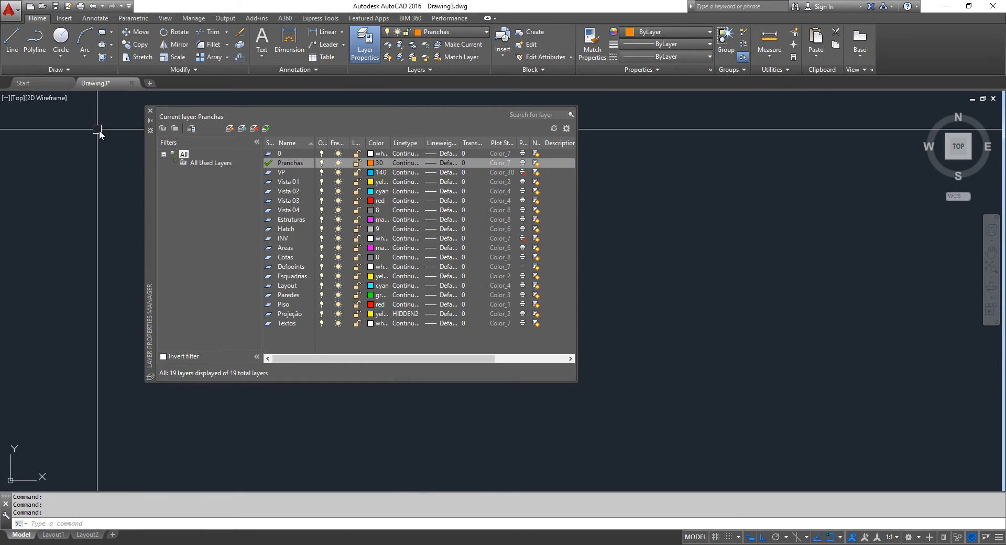
{"action": "left_click", "coordinate": [150, 111]}
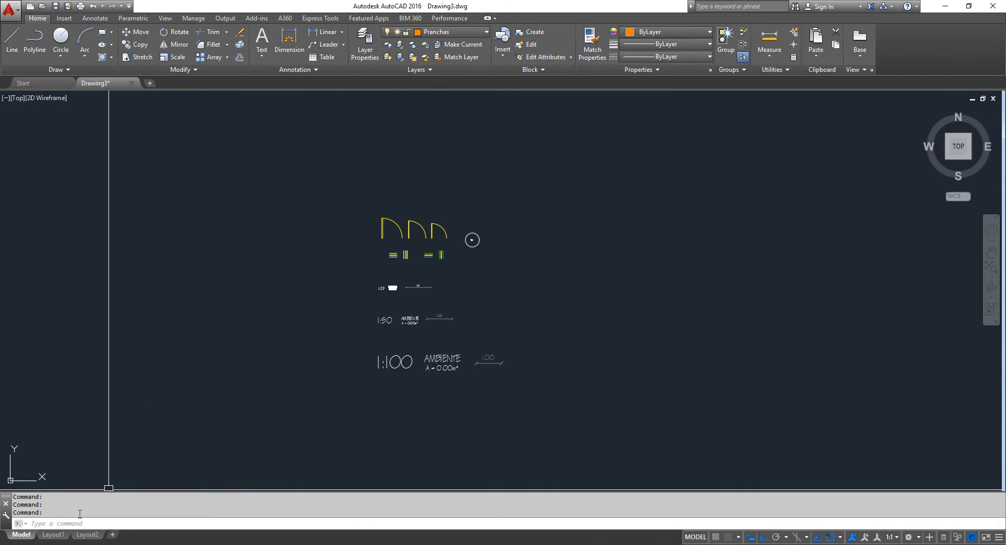
Compare the blocks, texts and dimensions in model space with what the viewport of Layout1 shows.
{"action": "mouse_move", "coordinate": [61, 539]}
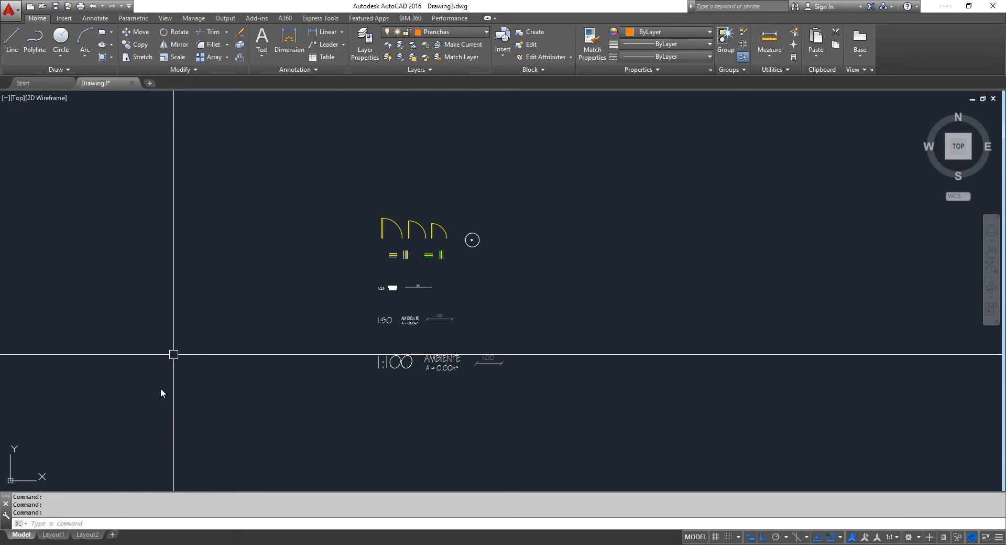
{"action": "left_click", "coordinate": [52, 534]}
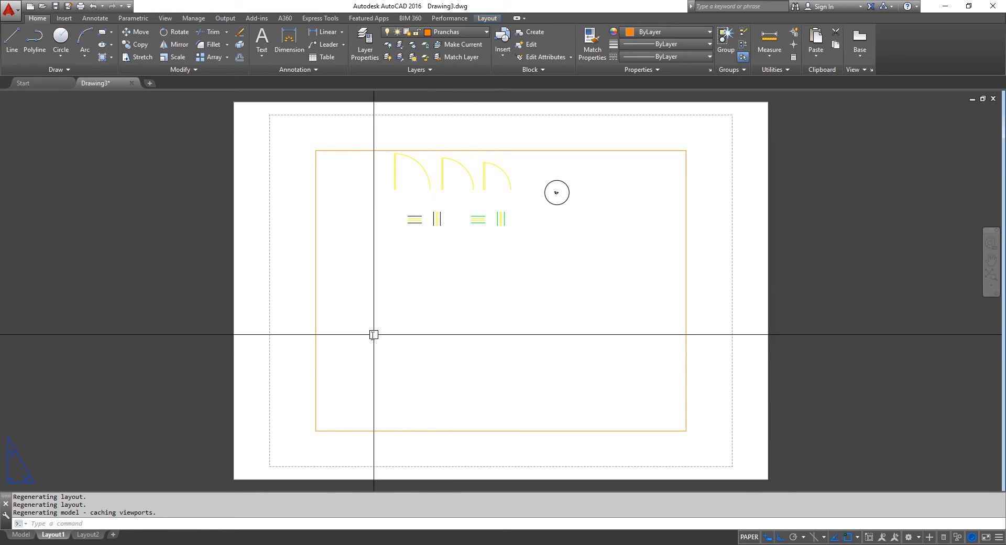
{"action": "left_click", "coordinate": [318, 344]}
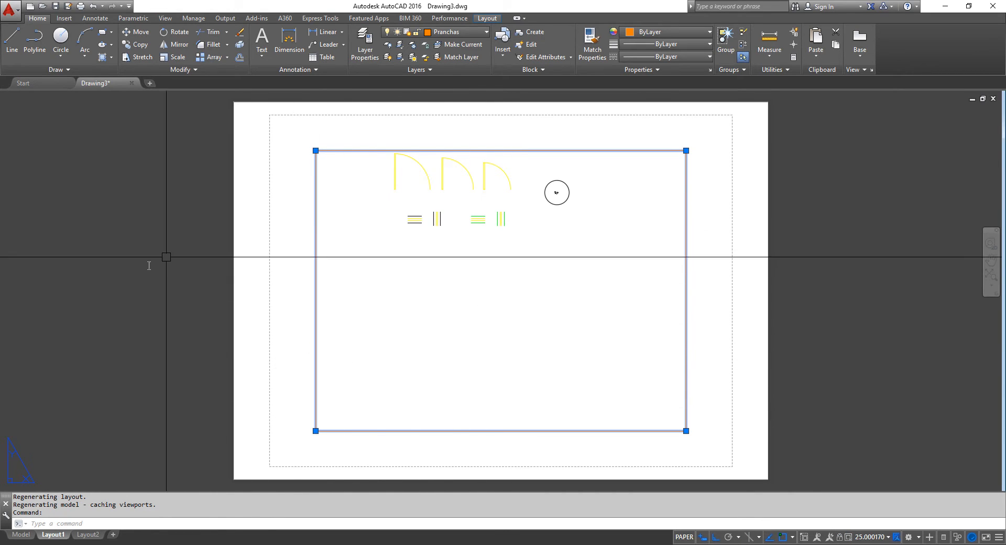
{"action": "key", "text": "Escape"}
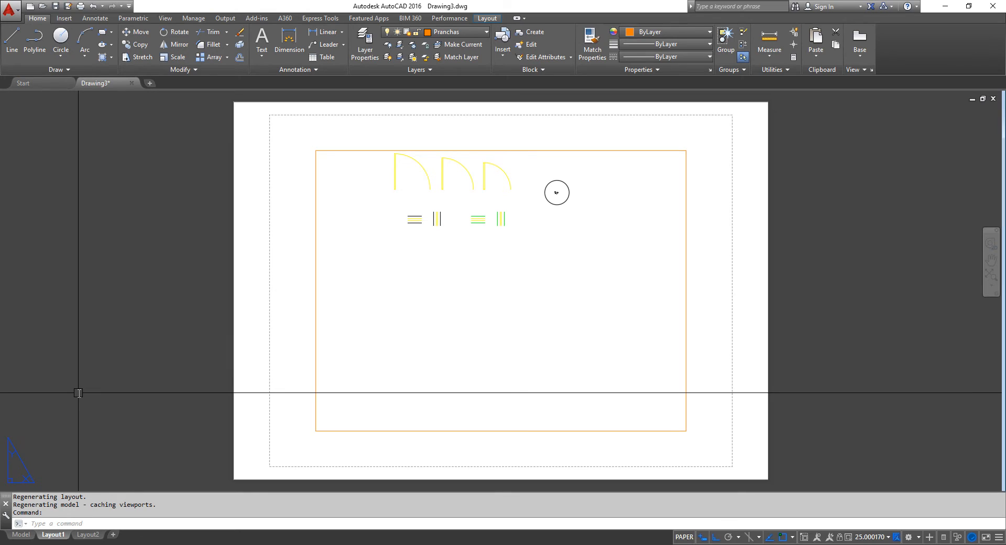
{"action": "left_click", "coordinate": [29, 534]}
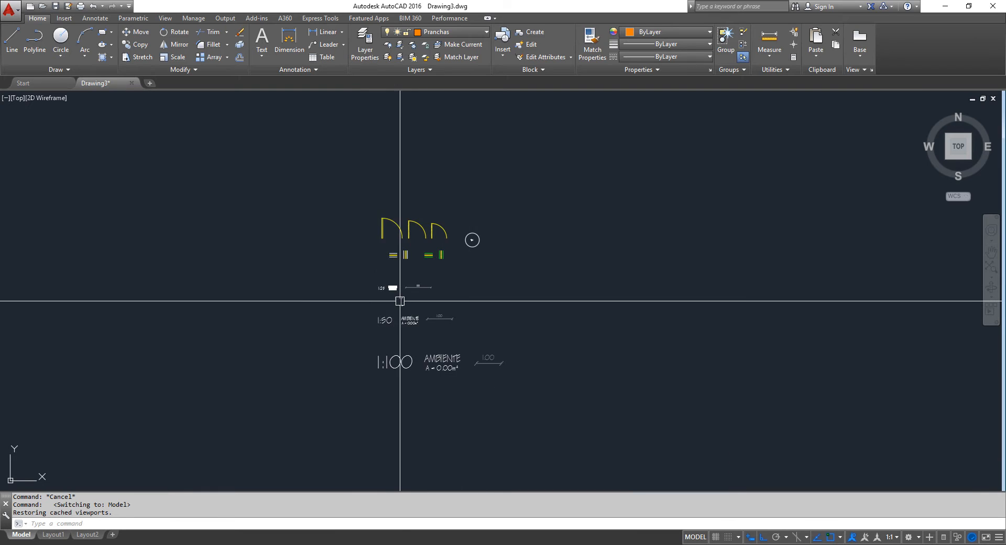
{"action": "scroll", "coordinate": [409, 283], "scroll_direction": "up", "scroll_amount": 4}
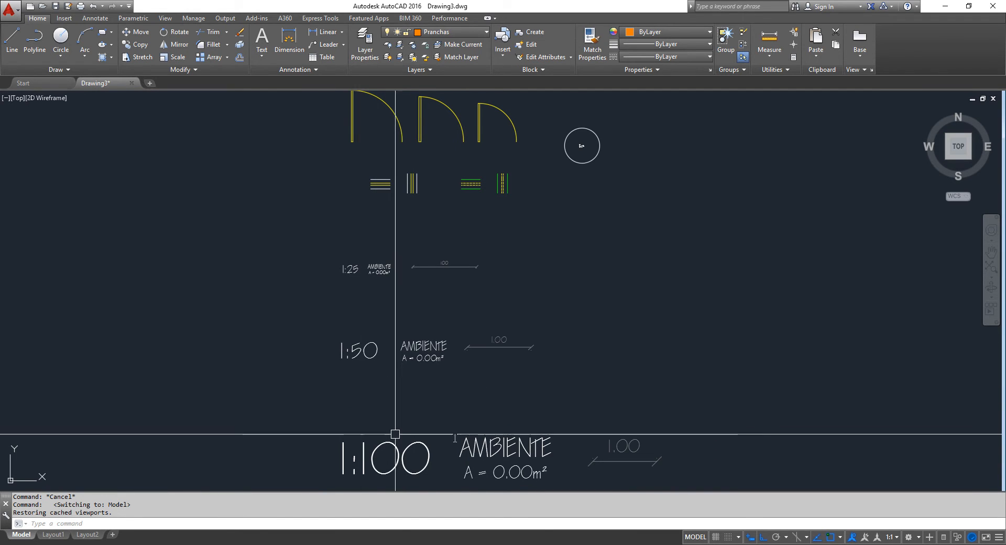
{"action": "middle_click_drag", "start_coordinate": [492, 417], "coordinate": [484, 366]}
{"action": "scroll", "coordinate": [485, 366], "scroll_direction": "down", "scroll_amount": 3}
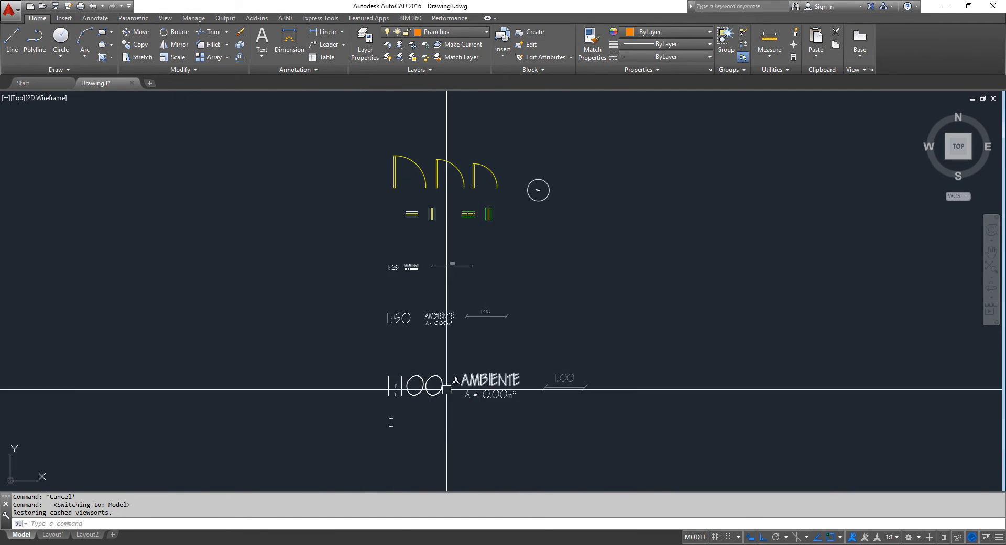
{"action": "left_click", "coordinate": [53, 535]}
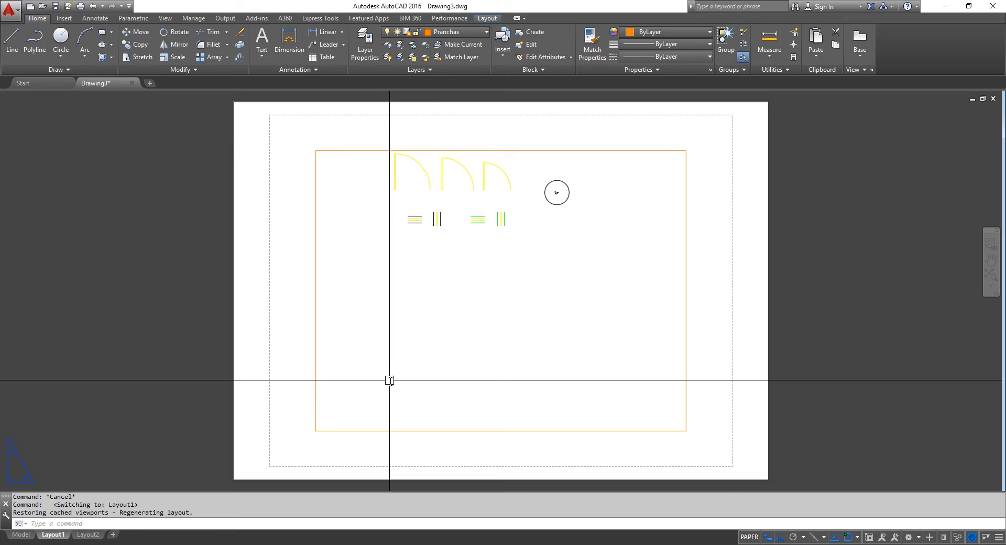
{"action": "left_click", "coordinate": [32, 535]}
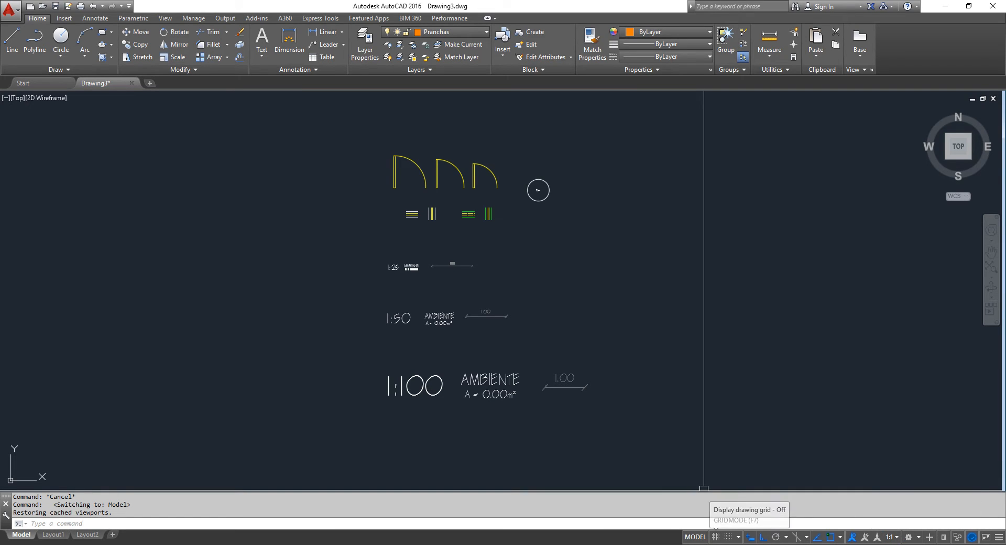
{"action": "left_click", "coordinate": [62, 538]}
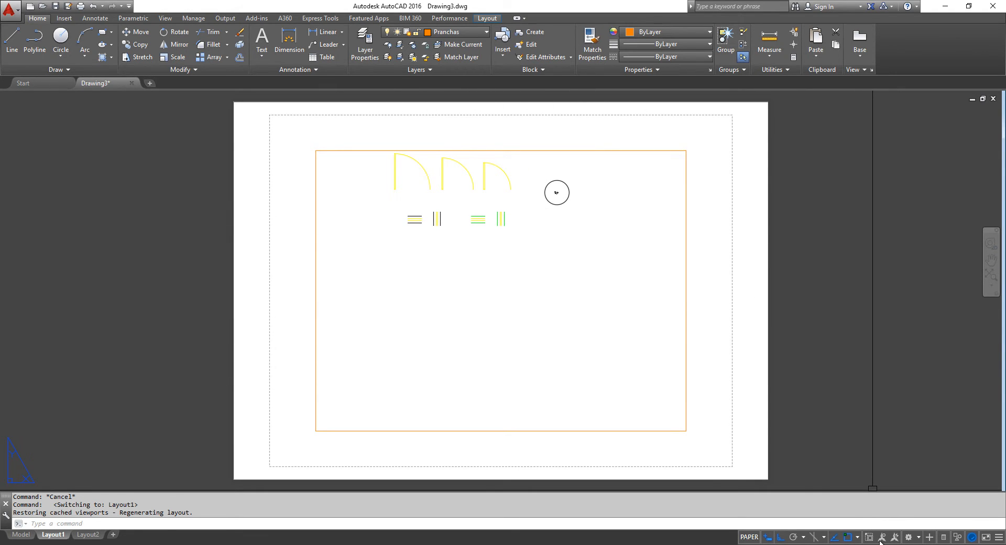
{"action": "left_click", "coordinate": [21, 535]}
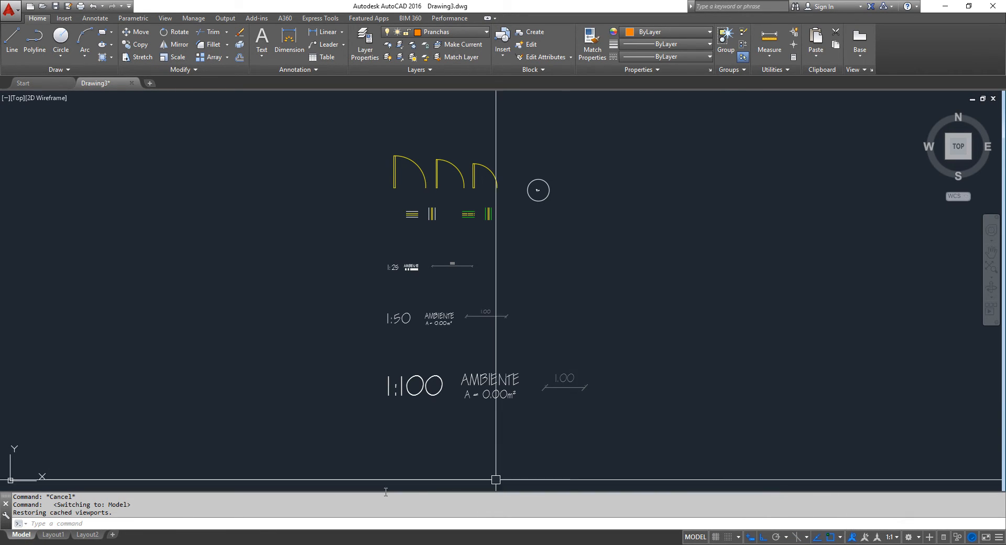
Show annotation objects of all scales in Layout1.
{"action": "left_click", "coordinate": [48, 537]}
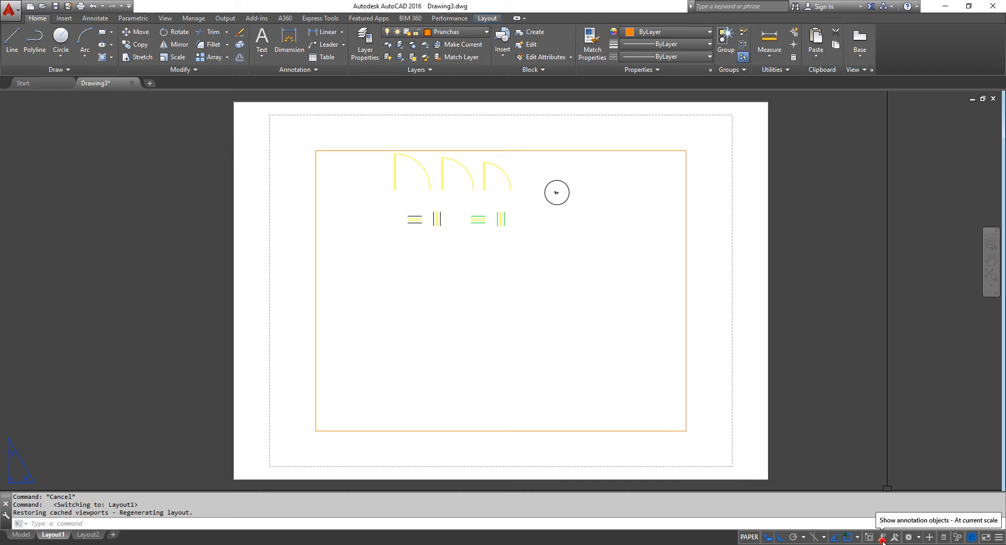
{"action": "left_click", "coordinate": [883, 538]}
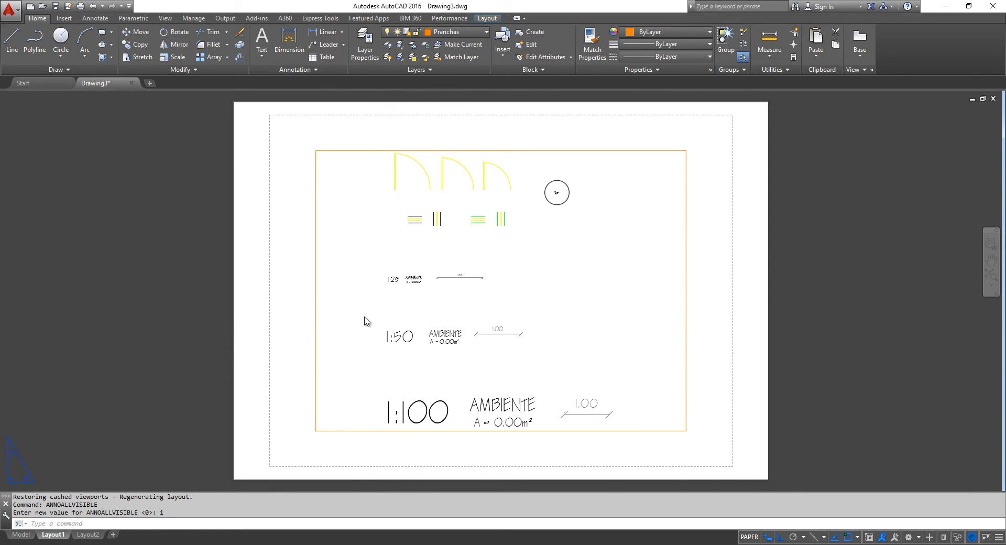
Try hiding the Layout and Model tabs through the display options, and restore them.
{"action": "type", "text": "OP"}
{"action": "key", "text": "Return"}
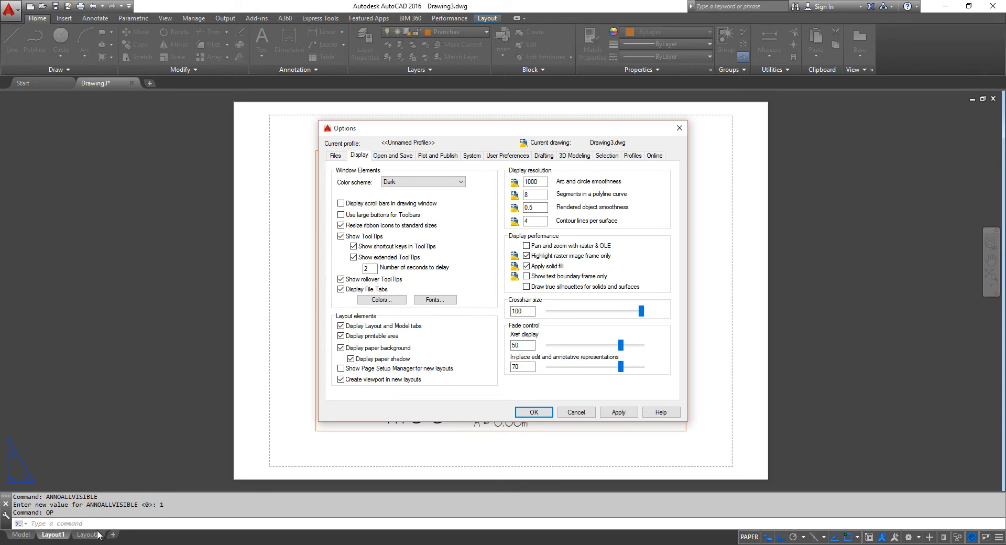
{"action": "left_click", "coordinate": [341, 326]}
{"action": "left_click", "coordinate": [630, 415]}
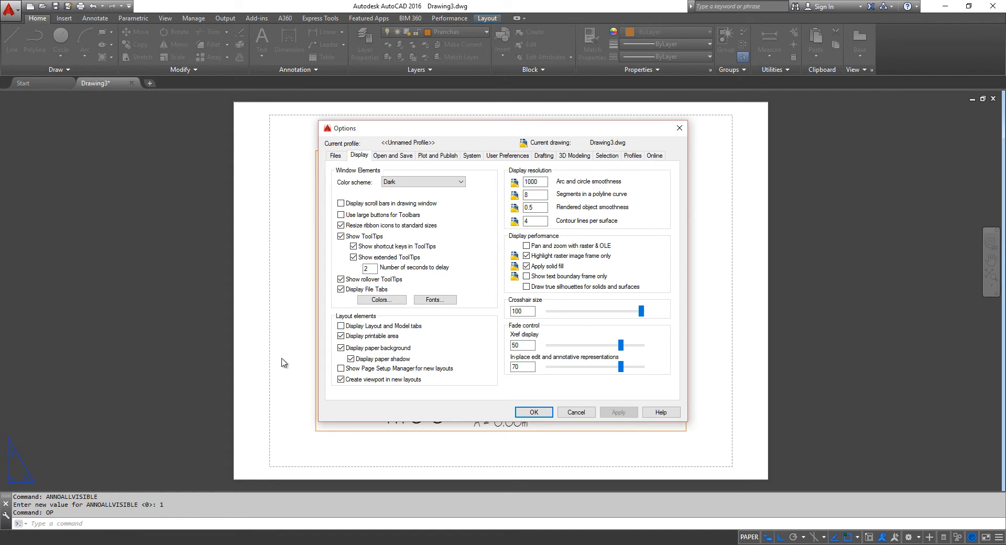
{"action": "left_click", "coordinate": [340, 326]}
{"action": "left_click", "coordinate": [624, 417]}
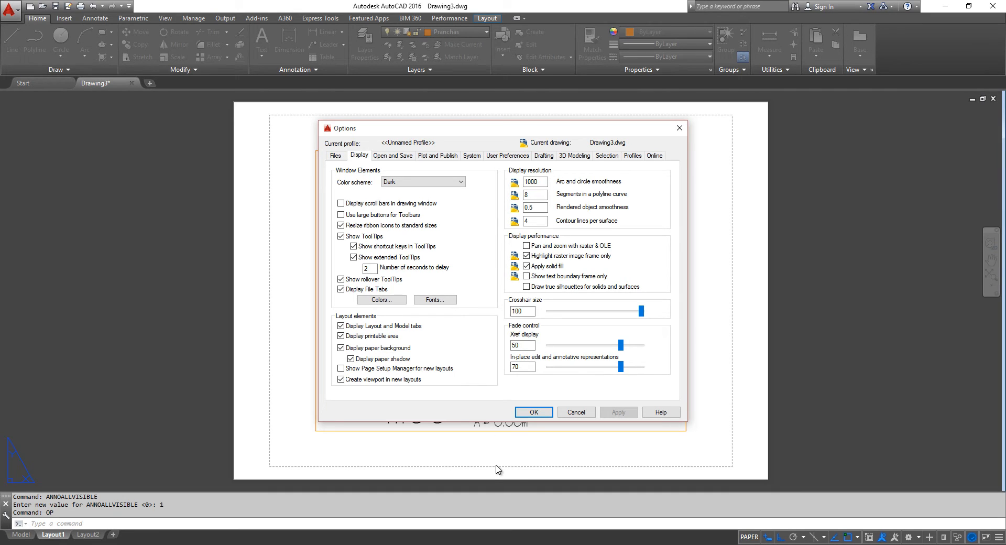
Try hiding the printable area of the layouts, applying the change, and restore it.
{"action": "left_click", "coordinate": [342, 336]}
{"action": "left_click", "coordinate": [627, 412]}
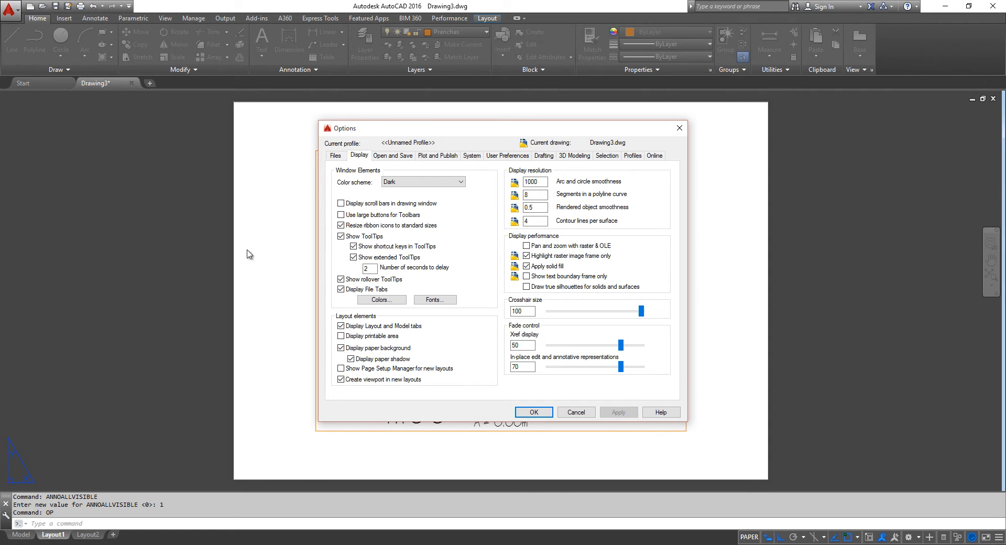
{"action": "left_click", "coordinate": [342, 336]}
{"action": "left_click", "coordinate": [628, 412]}
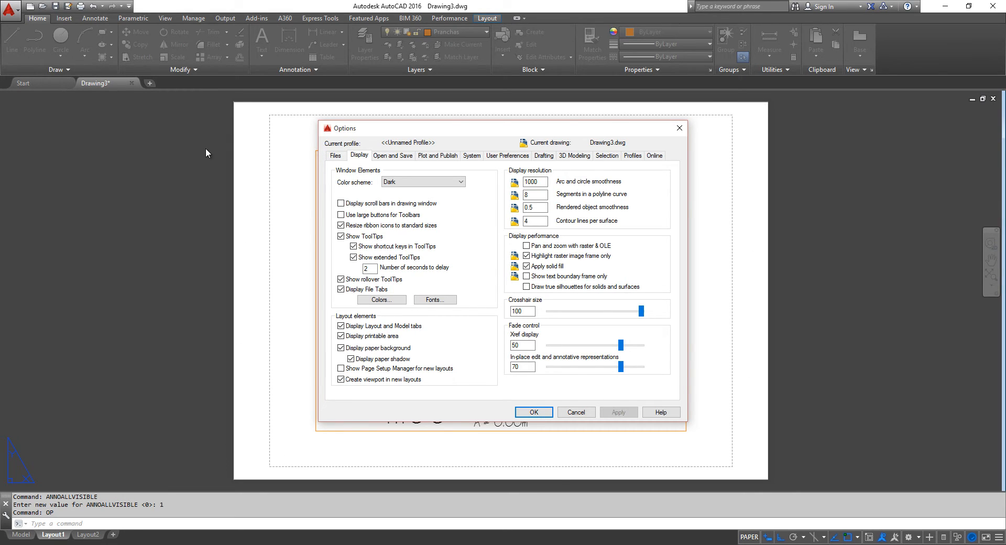
Turn off the layouts' paper background and accept the display options.
{"action": "left_click", "coordinate": [341, 348]}
{"action": "left_click", "coordinate": [614, 414]}
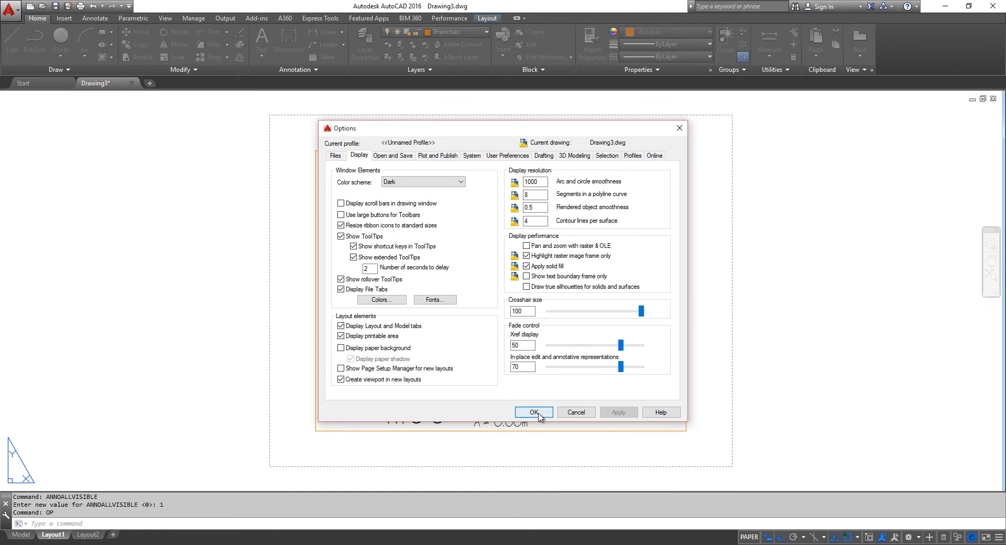
{"action": "left_click", "coordinate": [537, 413]}
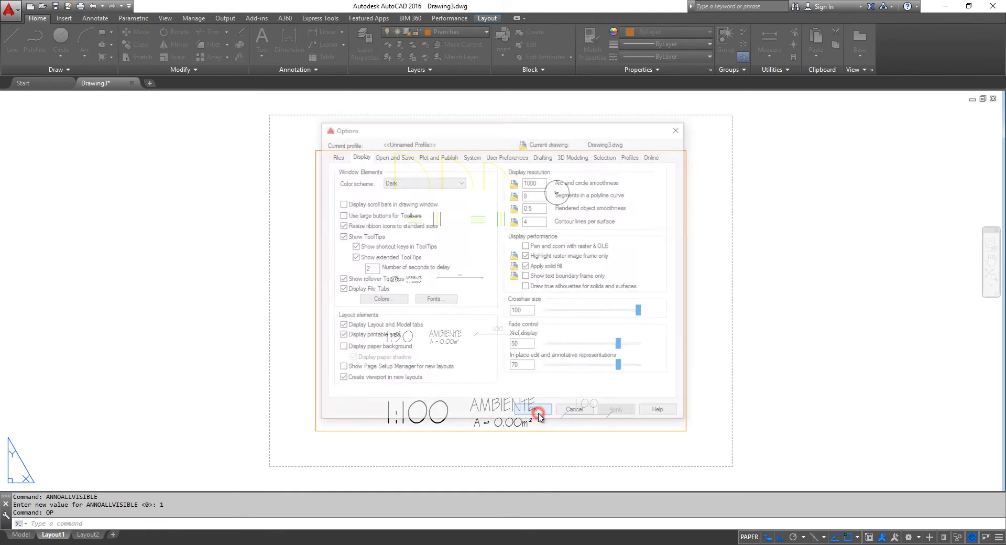
{"action": "scroll", "coordinate": [574, 330], "scroll_direction": "down", "scroll_amount": 10}
{"action": "middle_click_drag", "start_coordinate": [685, 386], "coordinate": [584, 306]}
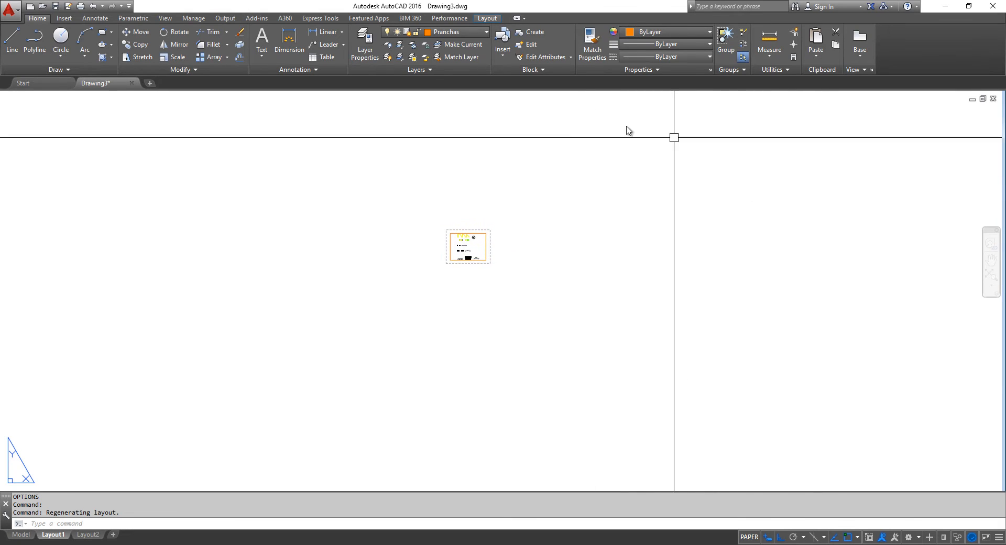
{"action": "scroll", "coordinate": [457, 240], "scroll_direction": "up", "scroll_amount": 6}
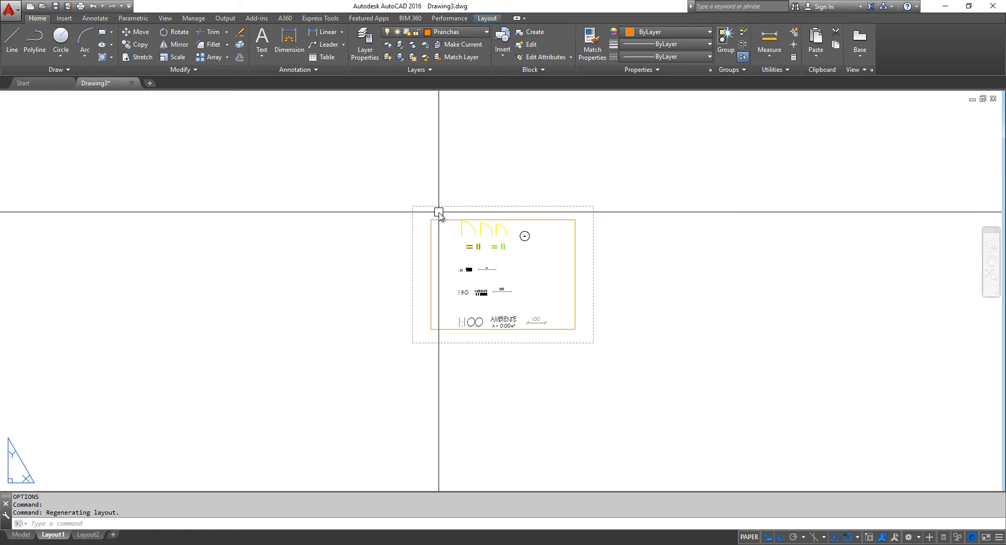
Turn the layouts' paper background back on in the display options, leaving the paper shadow off, and accept the options.
{"action": "type", "text": "OP"}
{"action": "key", "text": "Return"}
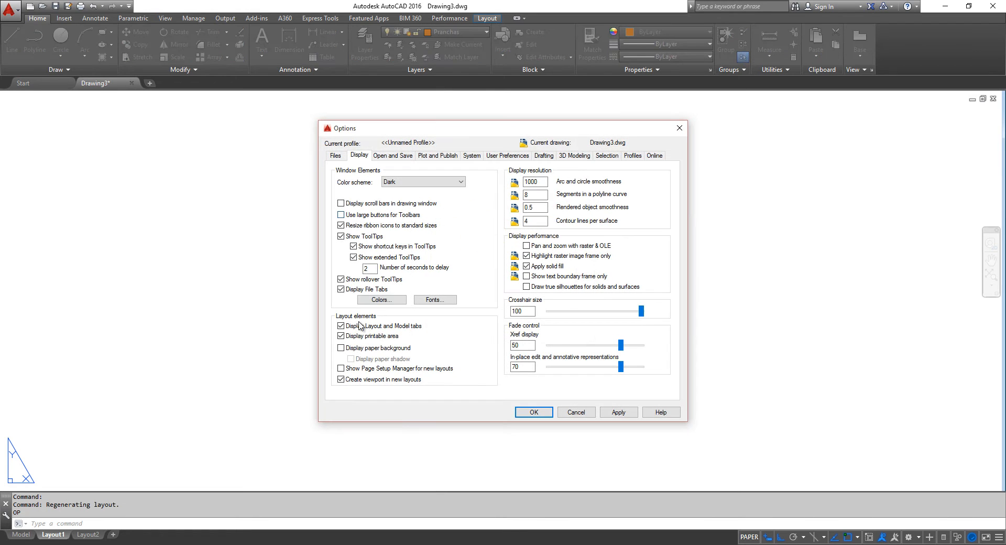
{"action": "left_click", "coordinate": [341, 348]}
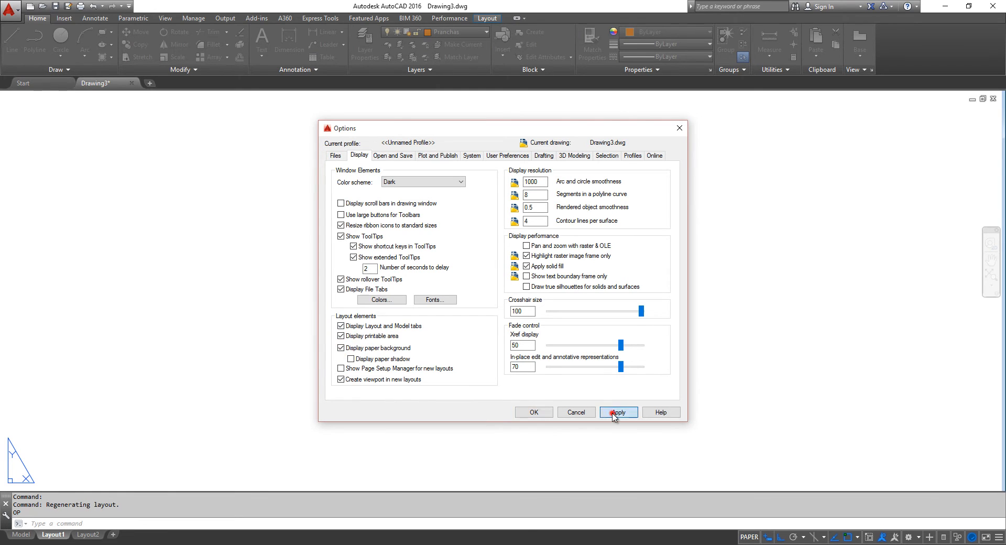
{"action": "left_click", "coordinate": [613, 412]}
{"action": "left_click_drag", "start_coordinate": [499, 134], "coordinate": [375, 127]}
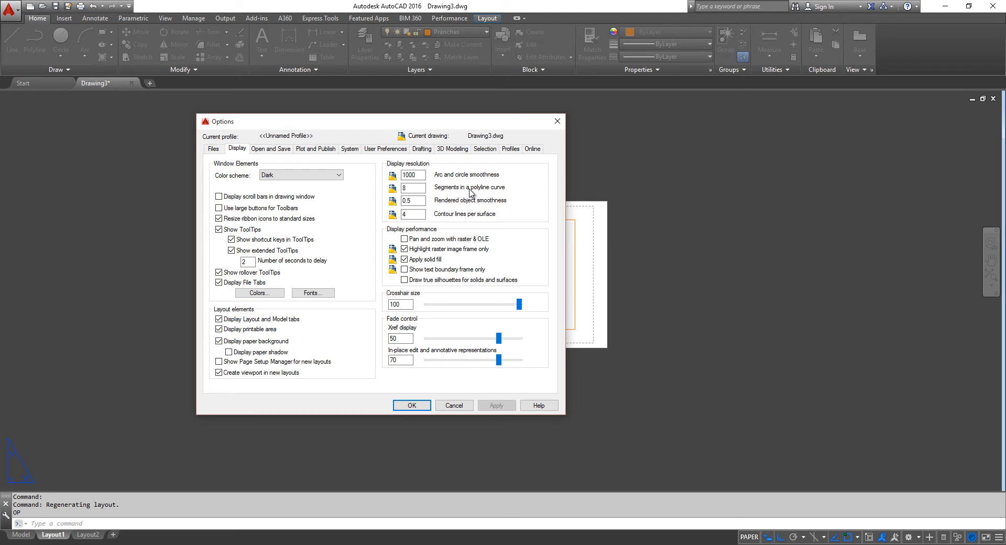
{"action": "key", "text": "Return"}
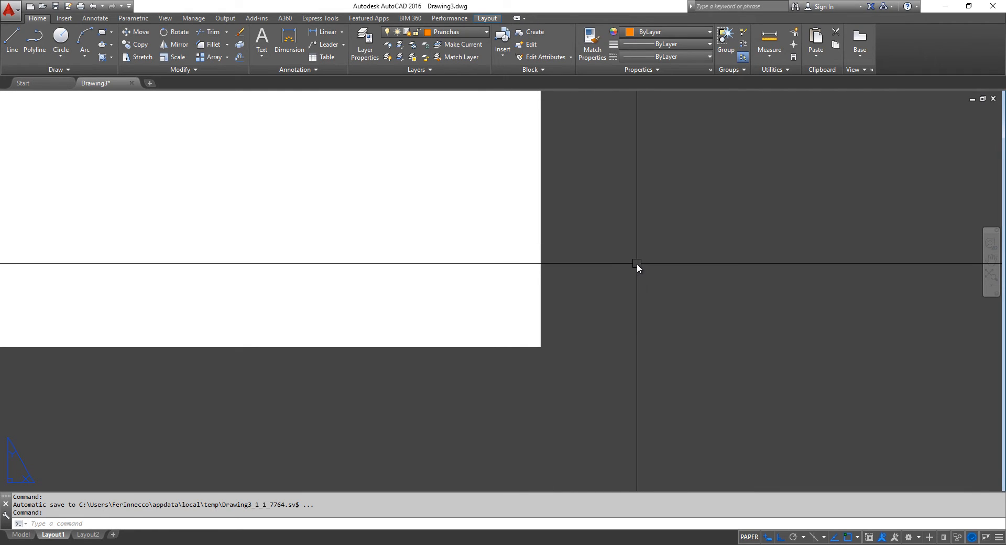
Turn on the paper shadow for the layouts in the display options and apply the change.
{"action": "type", "text": "op"}
{"action": "key", "text": "Return"}
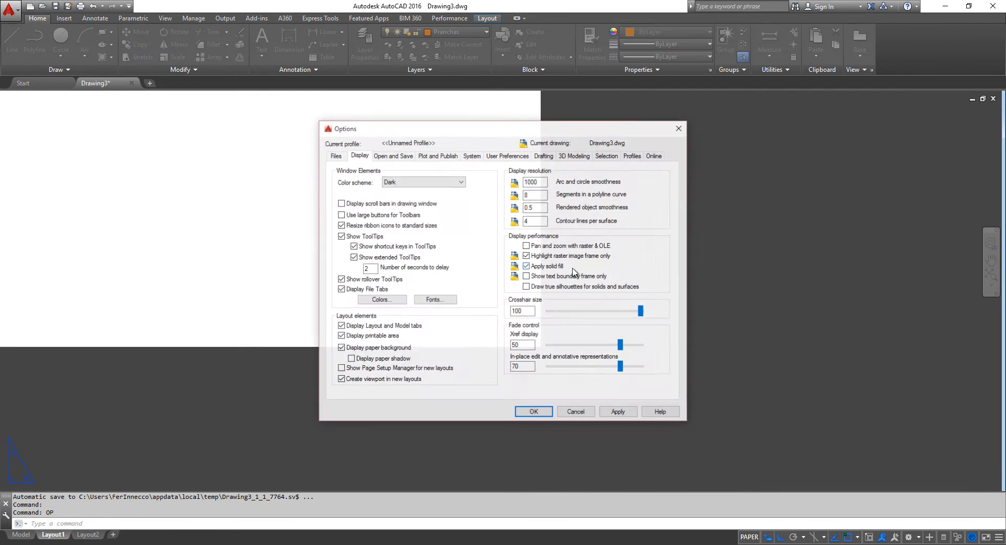
{"action": "left_click", "coordinate": [350, 358]}
{"action": "left_click", "coordinate": [619, 412]}
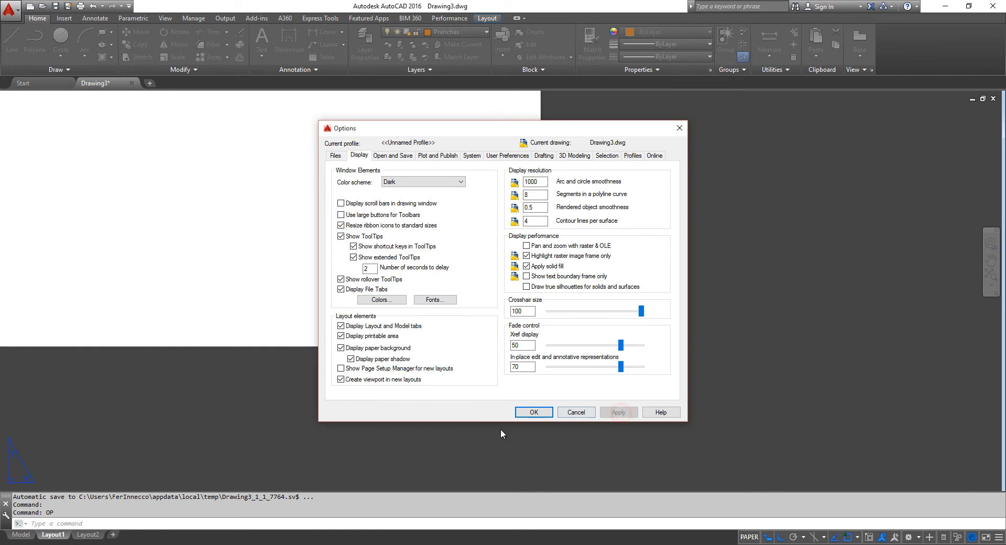
{"action": "left_click", "coordinate": [529, 411]}
Examine the corner and edges of the Layout1 sheet for the paper shadow effect, and return to the whole sheet.
{"action": "scroll", "coordinate": [552, 354], "scroll_direction": "up", "scroll_amount": 3}
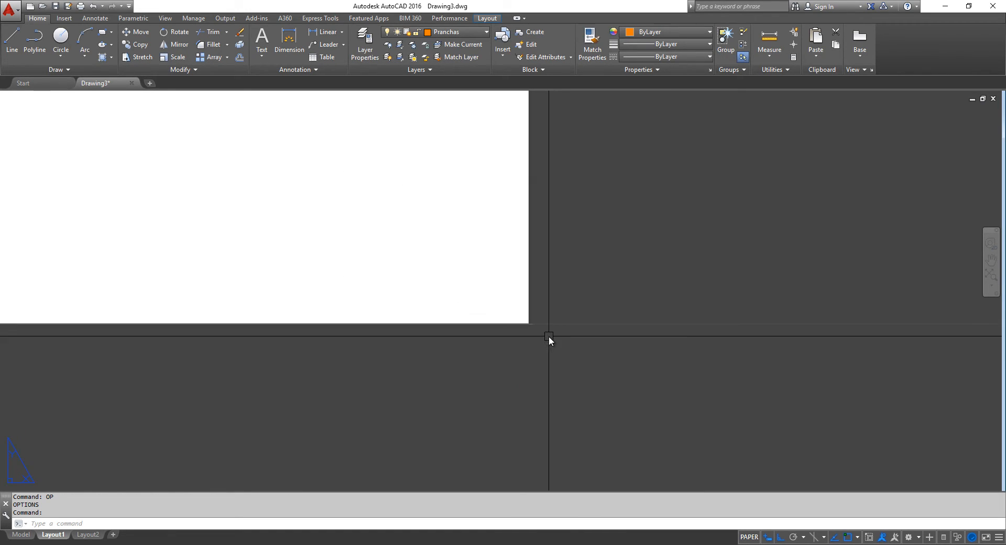
{"action": "middle_click_drag", "start_coordinate": [530, 313], "coordinate": [612, 375]}
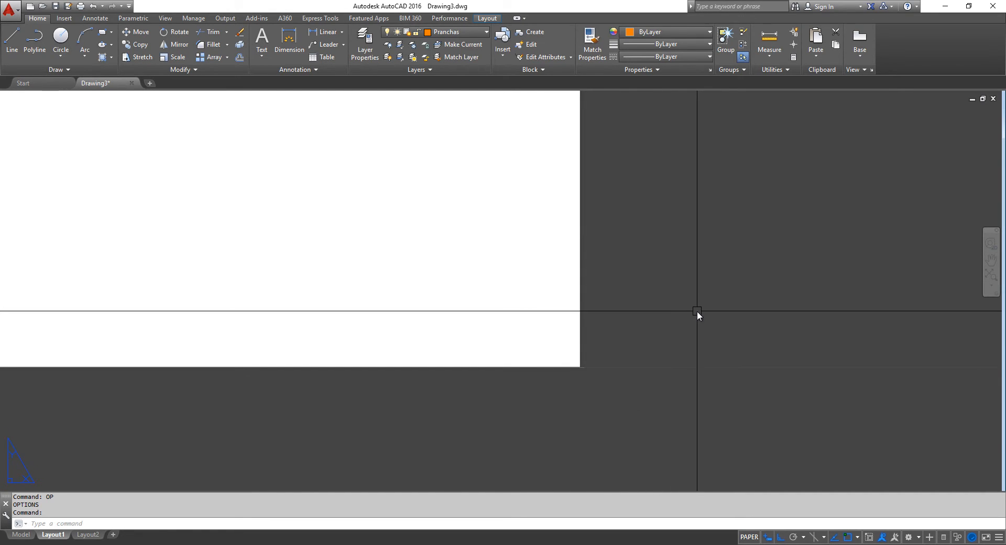
{"action": "scroll", "coordinate": [607, 285], "scroll_direction": "down", "scroll_amount": 4}
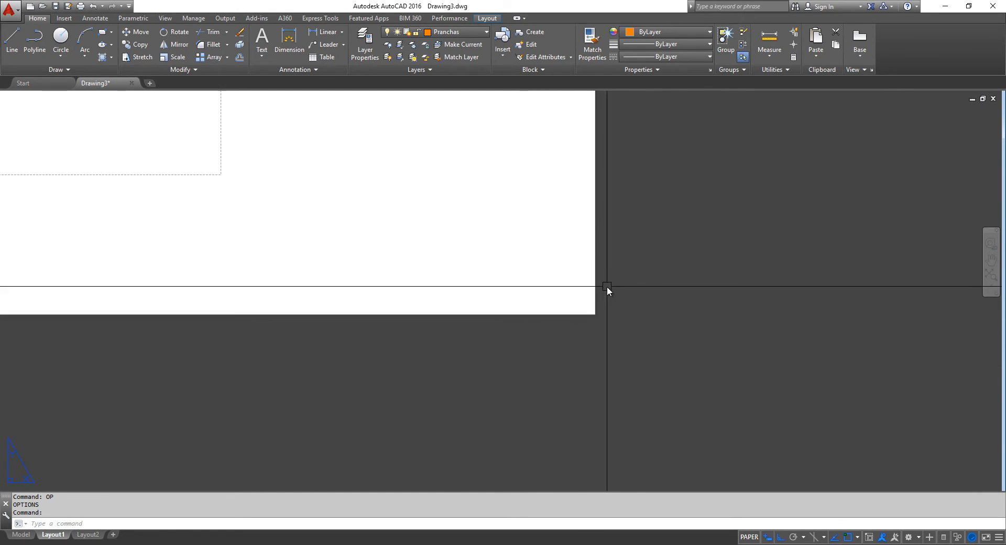
{"action": "middle_click_drag", "start_coordinate": [557, 271], "coordinate": [590, 368]}
{"action": "scroll", "coordinate": [610, 339], "scroll_direction": "down", "scroll_amount": 2}
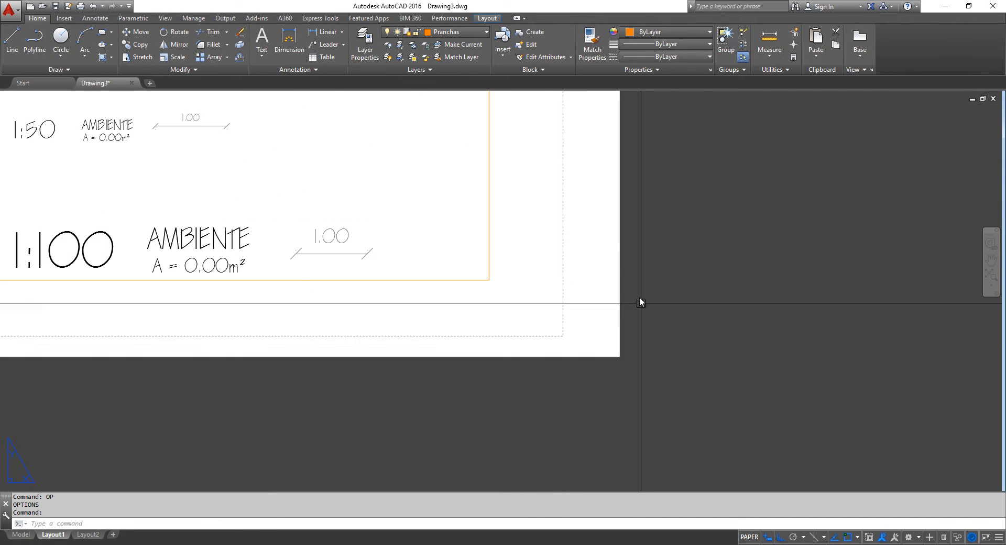
{"action": "scroll", "coordinate": [636, 296], "scroll_direction": "down", "scroll_amount": 2}
{"action": "middle_click_drag", "start_coordinate": [631, 304], "coordinate": [622, 364]}
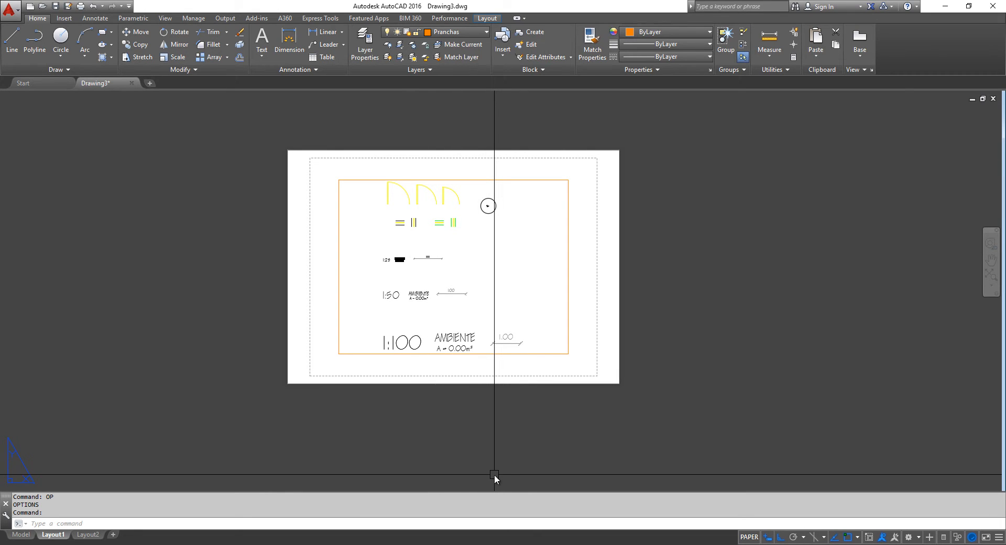
Try showing the Page Setup Manager for new layouts and accept the display options.
{"action": "type", "text": "op"}
{"action": "key", "text": "Return"}
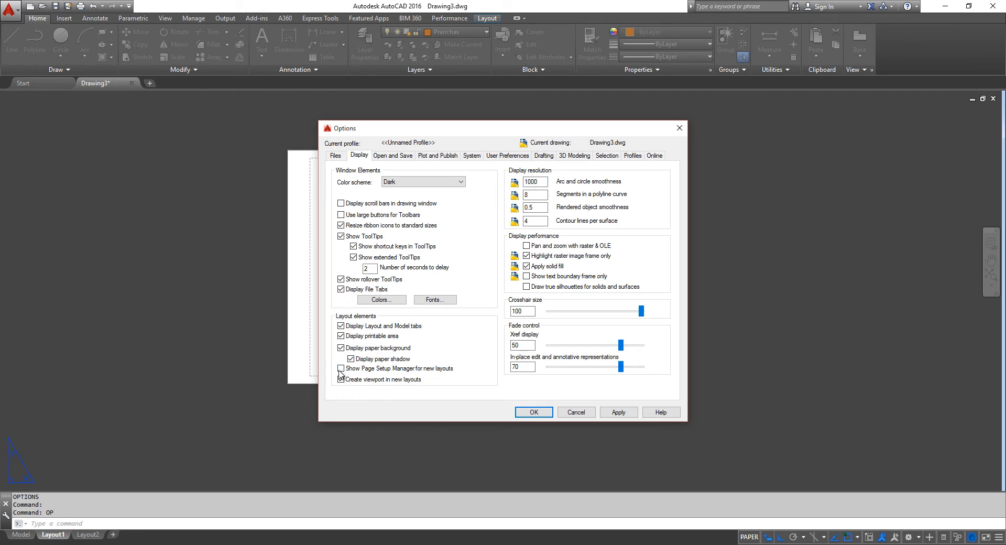
{"action": "left_click", "coordinate": [342, 369]}
{"action": "left_click", "coordinate": [619, 412]}
{"action": "left_click", "coordinate": [534, 412]}
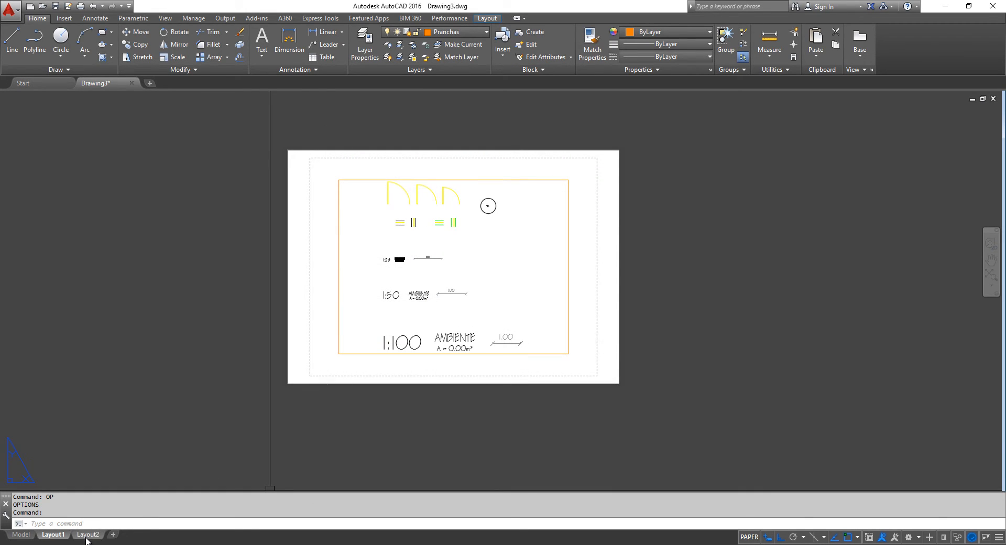
Open Layout2, dismiss its Page Setup Manager, and erase the layout's viewport.
{"action": "left_click", "coordinate": [85, 536]}
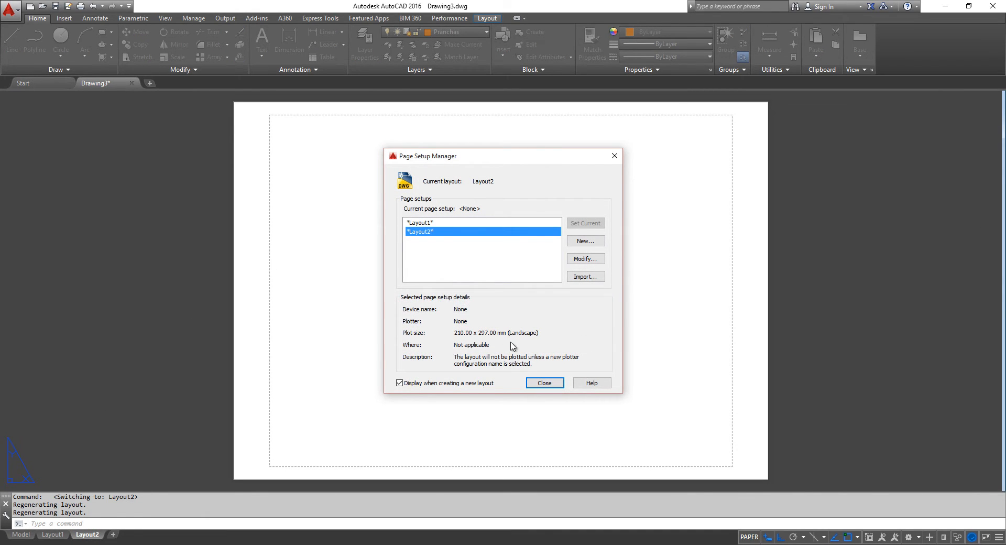
{"action": "left_click", "coordinate": [545, 383]}
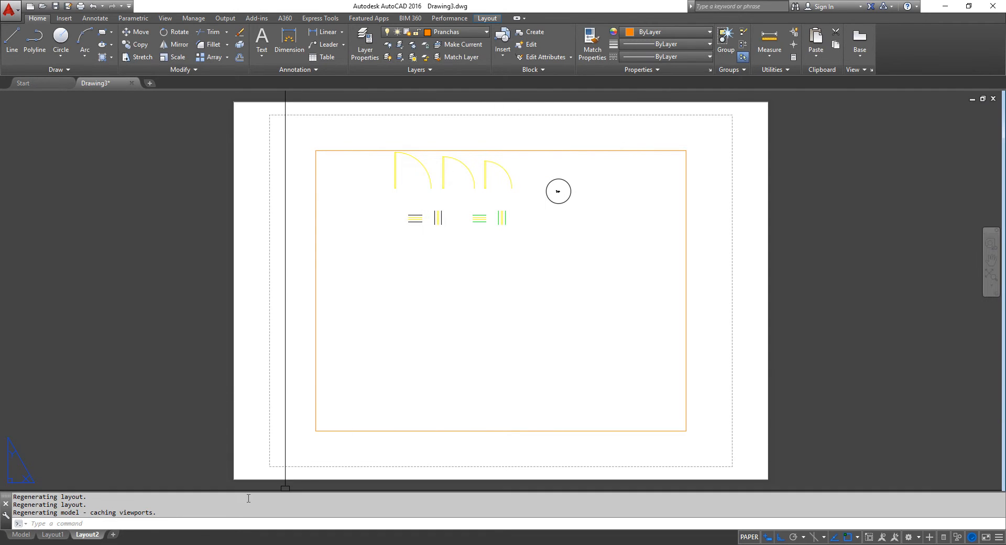
{"action": "left_click", "coordinate": [439, 452]}
{"action": "key", "text": "Delete"}
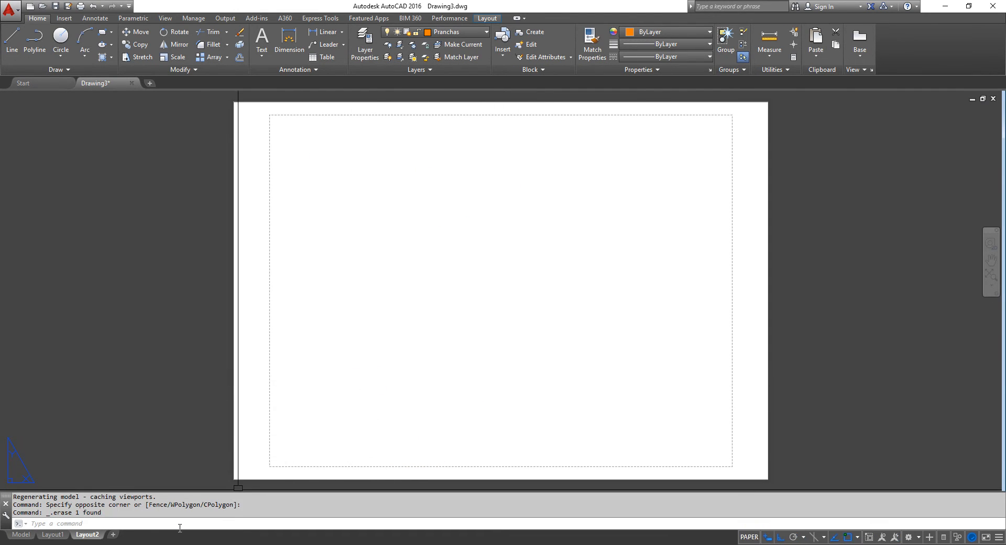
Delete Layout2 from the drawing and create a new layout in its place.
{"action": "right_click", "coordinate": [97, 537]}
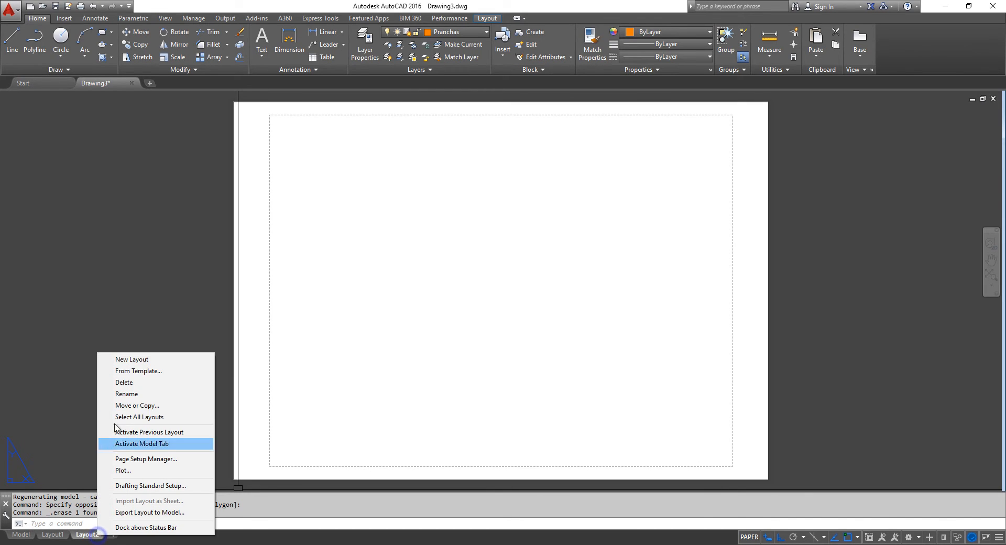
{"action": "left_click", "coordinate": [144, 382]}
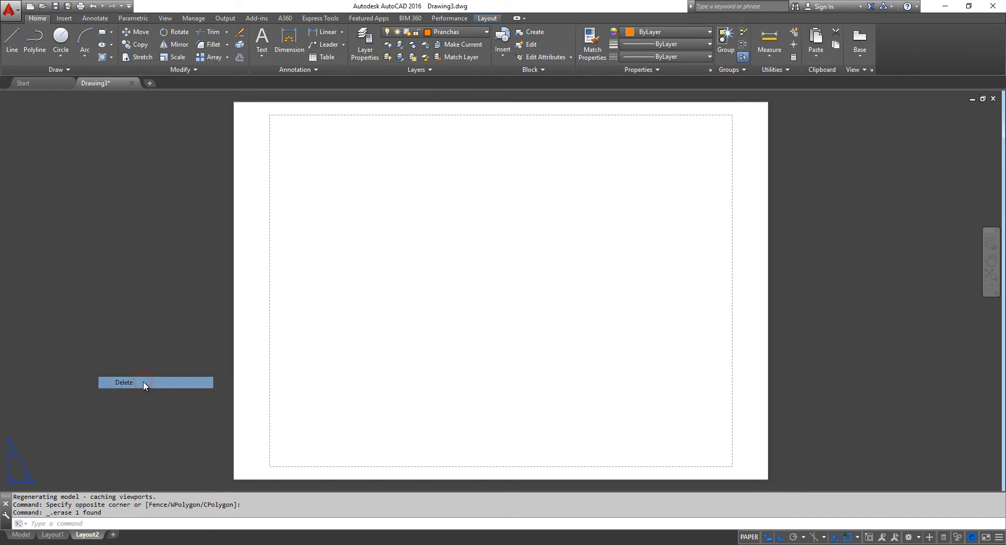
{"action": "left_click", "coordinate": [530, 316]}
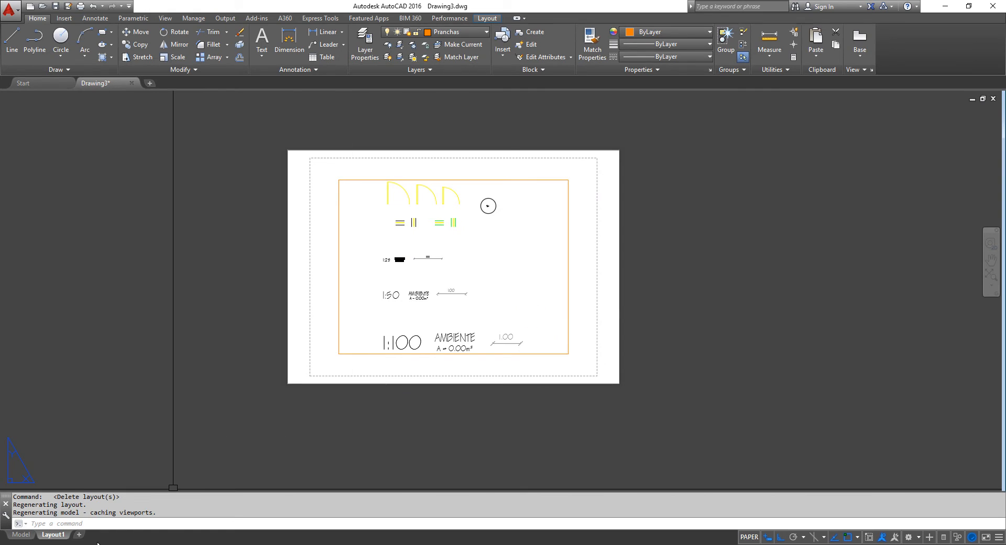
{"action": "left_click", "coordinate": [79, 535]}
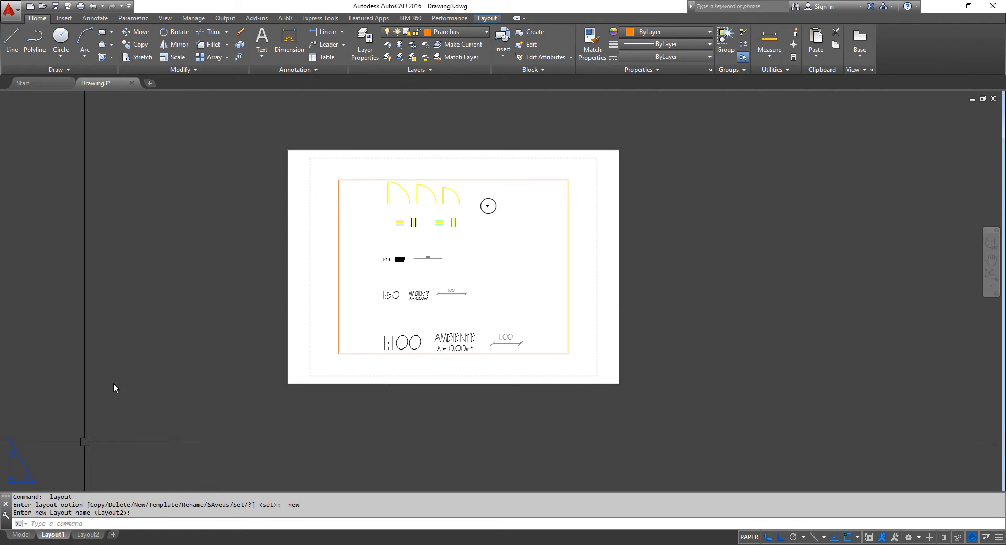
Turn off the Page Setup Manager display for new layouts, apply the change, and close the options.
{"action": "type", "text": "OP"}
{"action": "key", "text": "Return"}
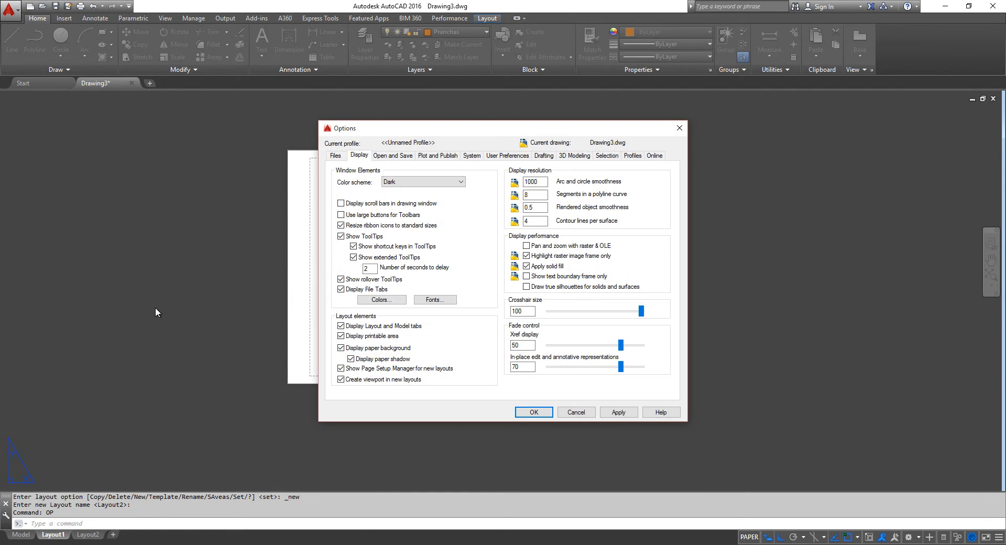
{"action": "left_click", "coordinate": [341, 369]}
{"action": "left_click", "coordinate": [634, 413]}
{"action": "left_click", "coordinate": [576, 413]}
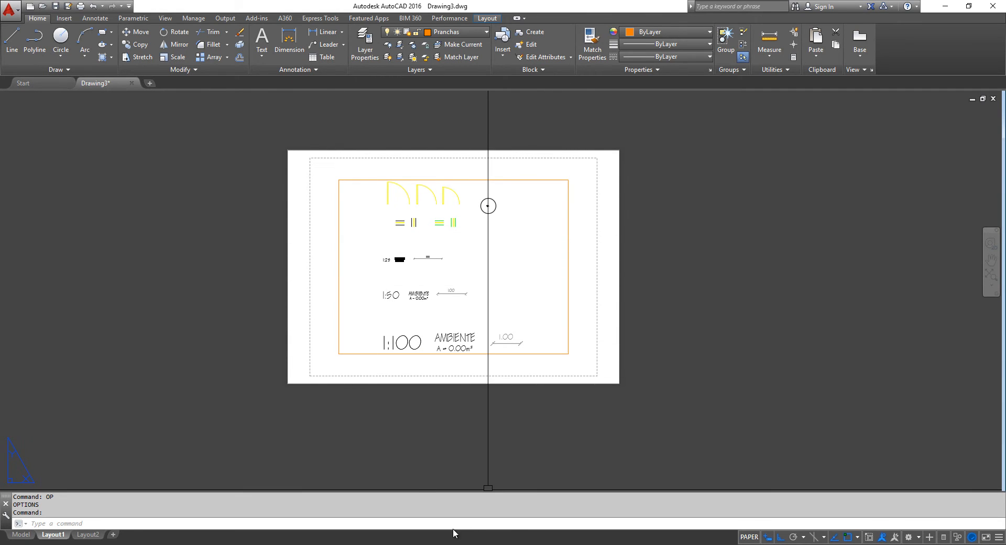
Turn off automatic viewport creation in new layouts and accept the display options.
{"action": "type", "text": "op"}
{"action": "key", "text": "Return"}
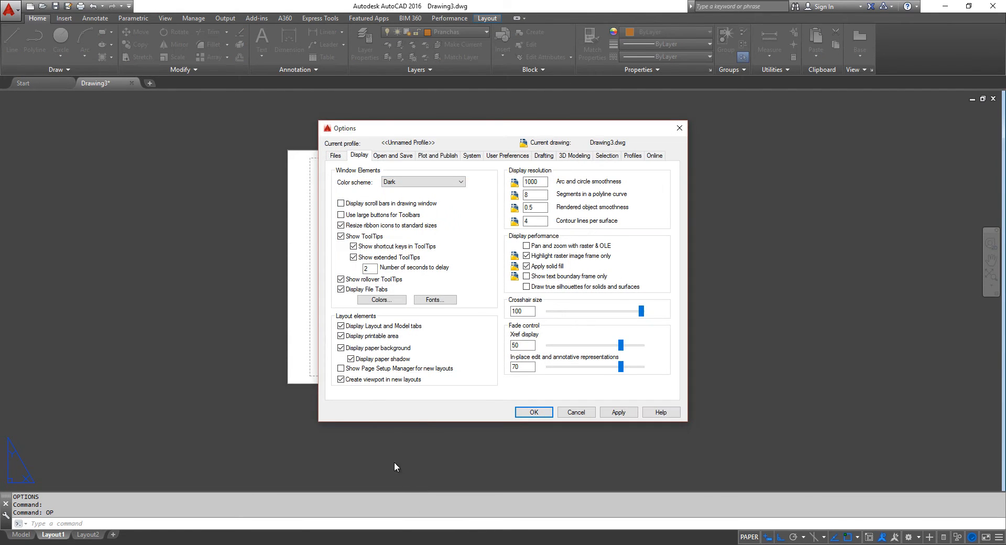
{"action": "left_click", "coordinate": [341, 379]}
{"action": "left_click", "coordinate": [619, 412]}
{"action": "left_click", "coordinate": [534, 412]}
Open the new Layout2 and show annotation objects of all scales in it.
{"action": "left_click", "coordinate": [95, 535]}
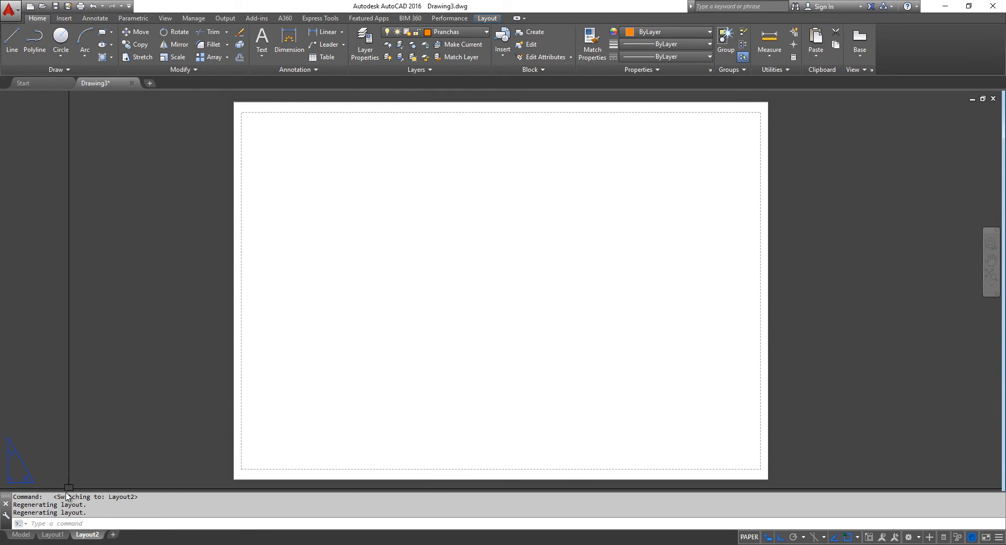
{"action": "left_click", "coordinate": [882, 538]}
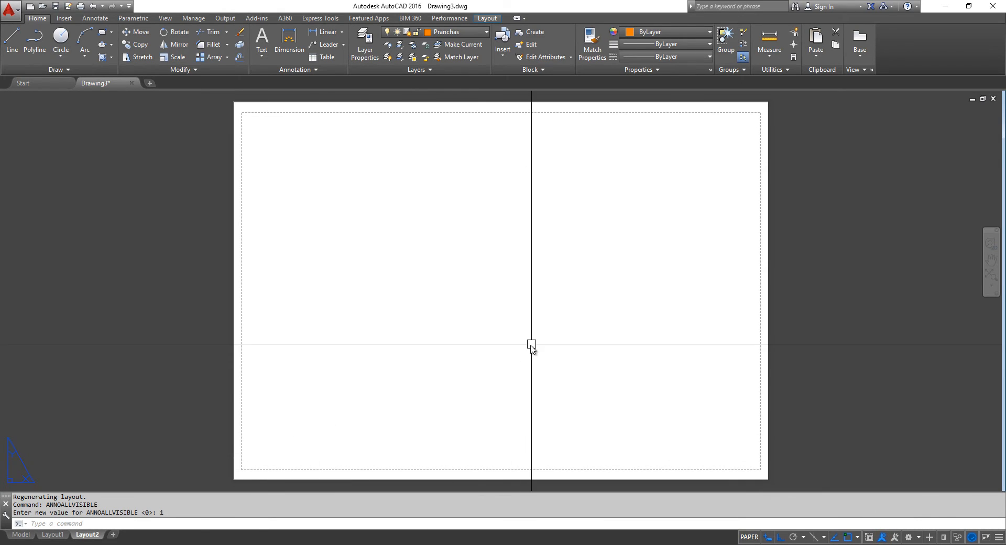
Erase the viewport from the Layout1 sheet.
{"action": "left_click", "coordinate": [52, 534]}
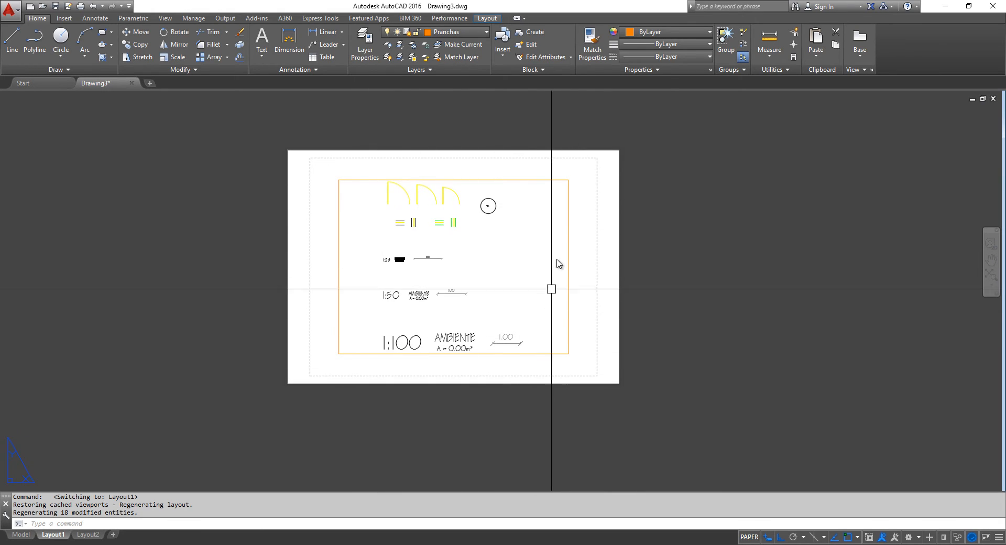
{"action": "left_click", "coordinate": [583, 387]}
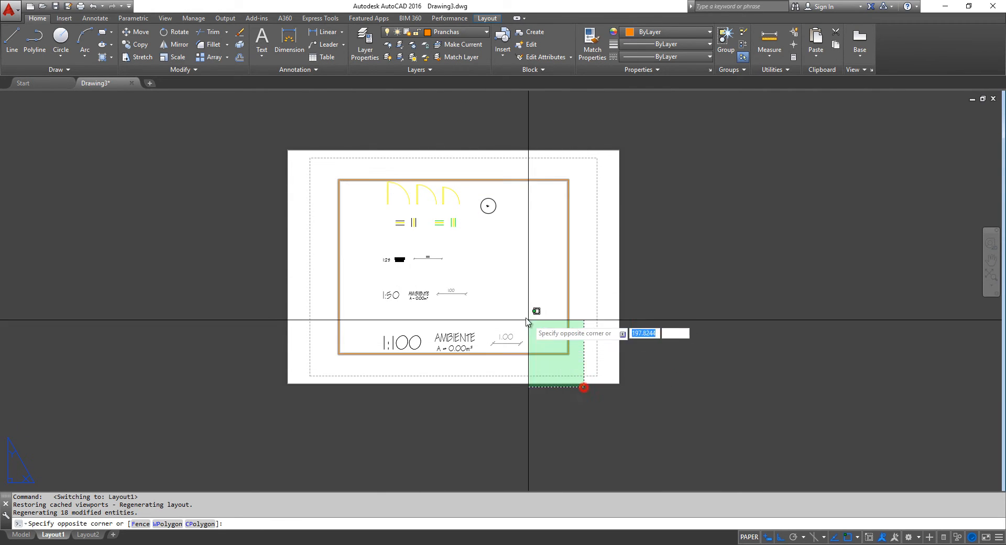
{"action": "left_click", "coordinate": [525, 318]}
{"action": "key", "text": "Delete"}
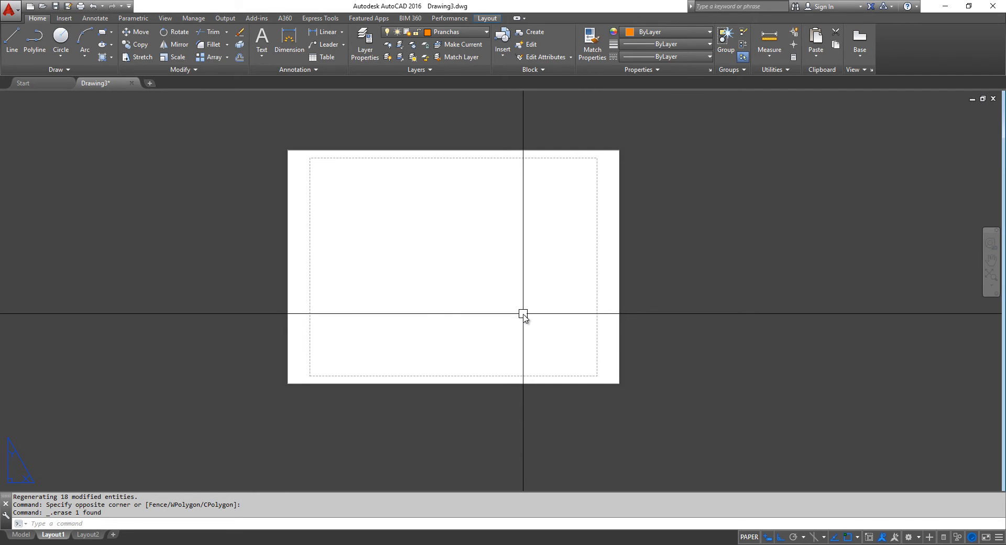
Review the option for creating viewports in new layouts, and accept the display options with it turned off.
{"action": "type", "text": "OP"}
{"action": "key", "text": "Return"}
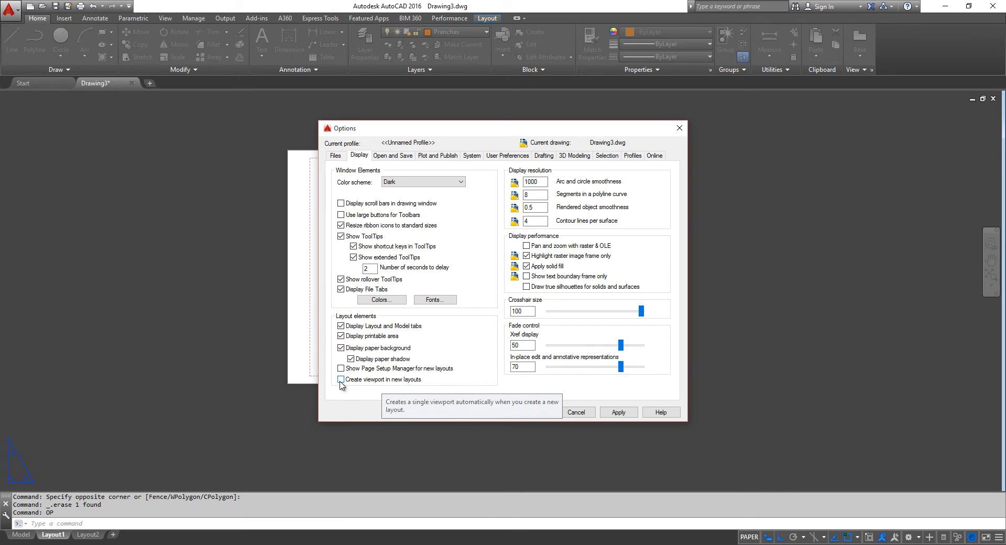
{"action": "left_click", "coordinate": [618, 412]}
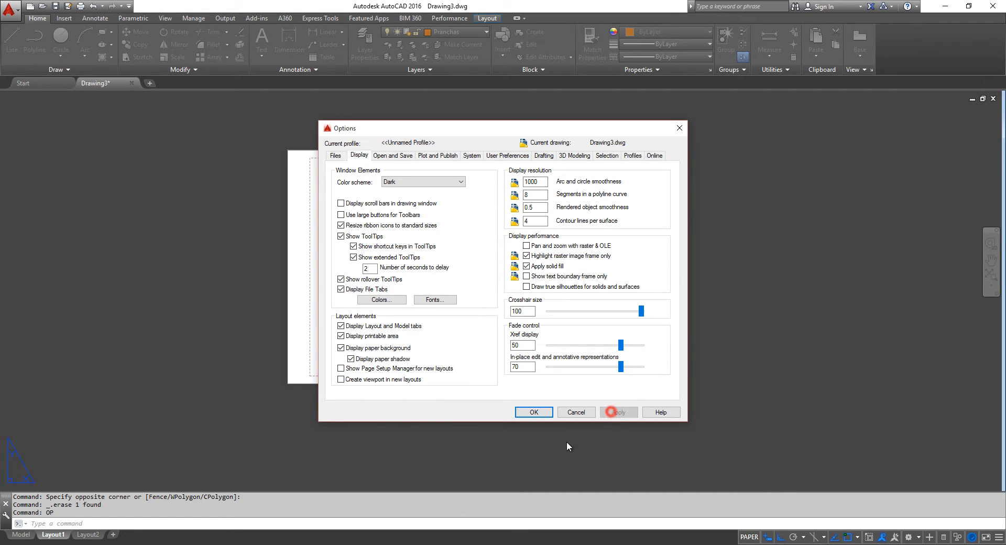
{"action": "left_click", "coordinate": [534, 411]}
Switch to Pranchas e Plotagem.pdf in Acrobat Reader, examine the A3 sheet's dimensions and margins with the tools pane hidden, and return to AutoCAD.
{"action": "scroll", "coordinate": [336, 410], "scroll_direction": "down", "scroll_amount": 3}
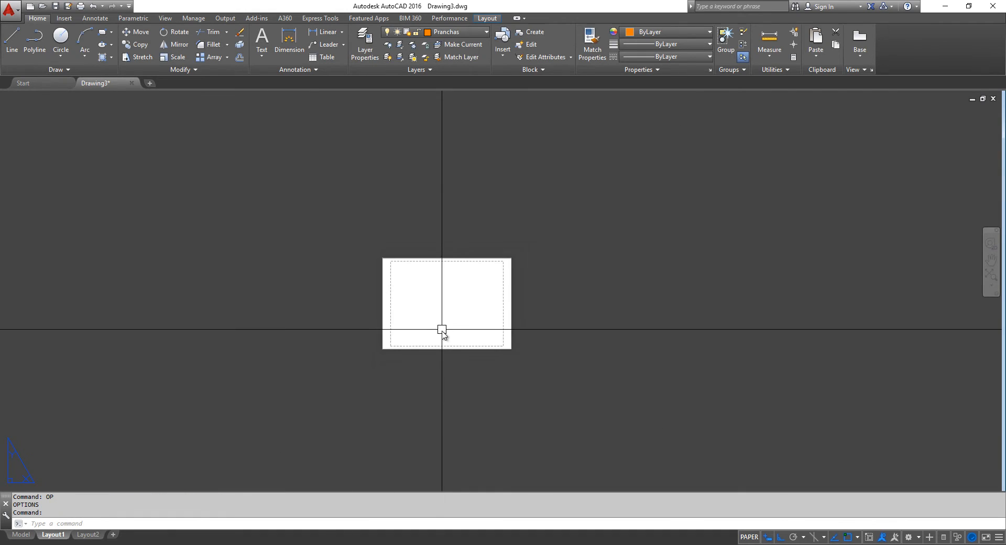
{"action": "middle_click_drag", "start_coordinate": [440, 332], "coordinate": [307, 404]}
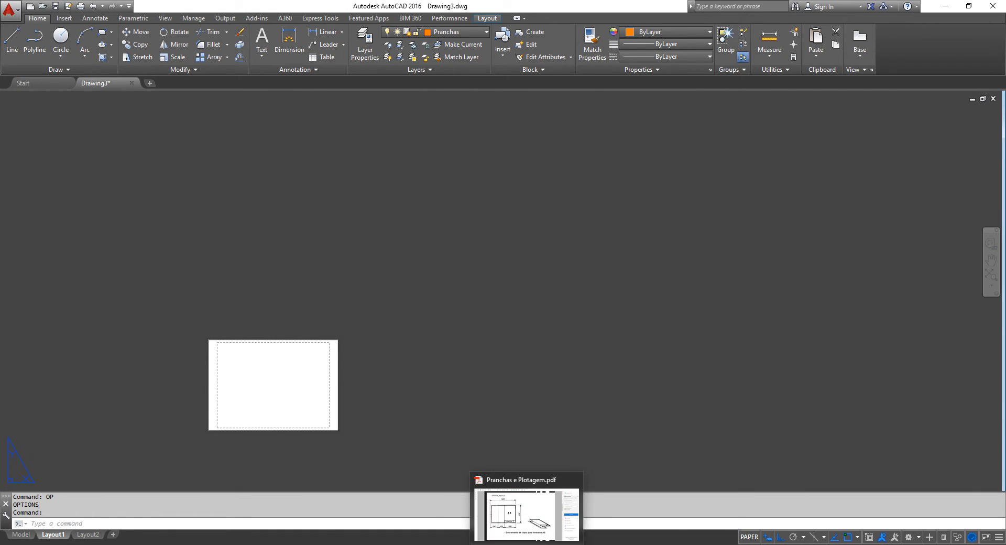
{"action": "left_click", "coordinate": [524, 518]}
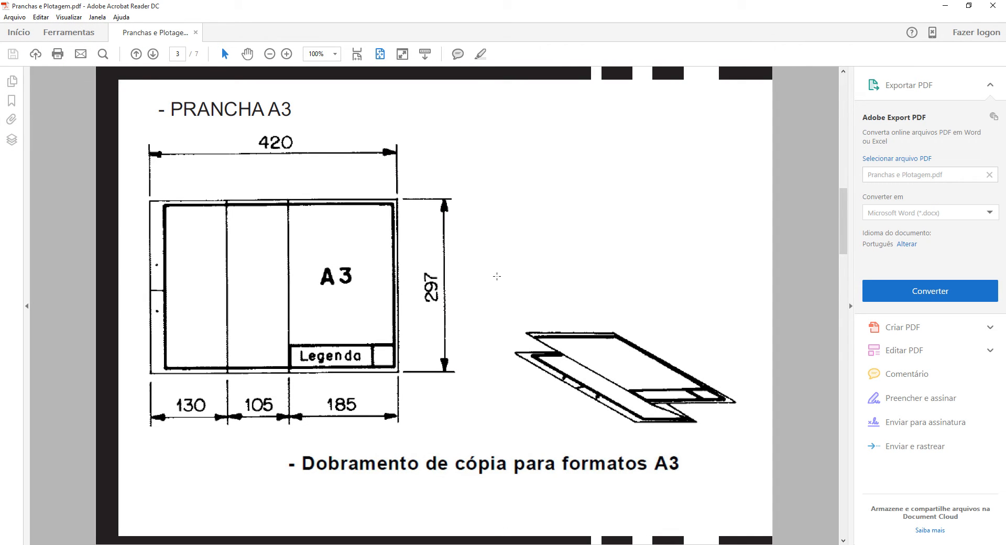
{"action": "left_click", "coordinate": [851, 306]}
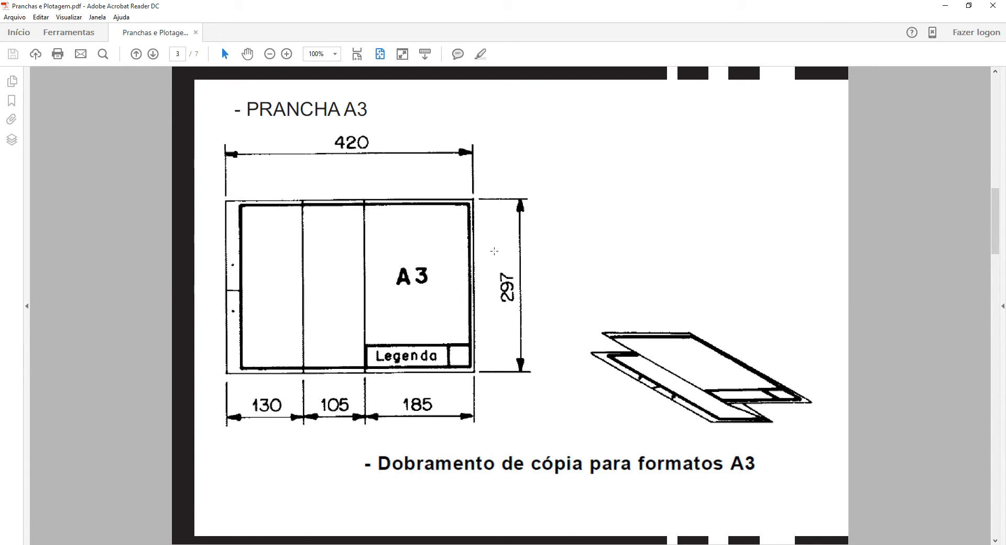
{"action": "key", "text": "alt+Tab"}
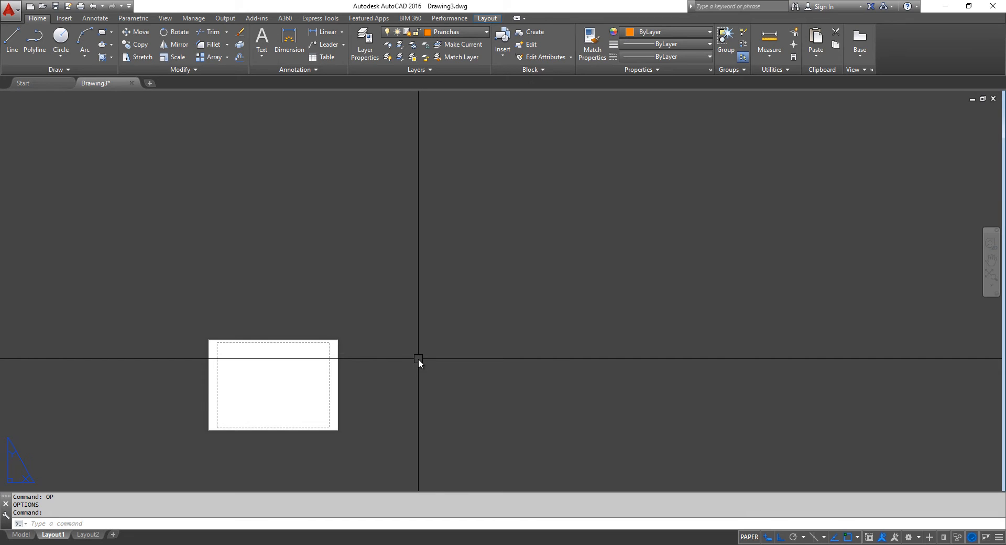
Draw a rectangle 420 wide by 297 high in the empty area beside the Layout1 paper for the A3 sheet.
{"action": "type", "text": "rec"}
{"action": "key", "text": "Return"}
{"action": "left_click", "coordinate": [412, 395]}
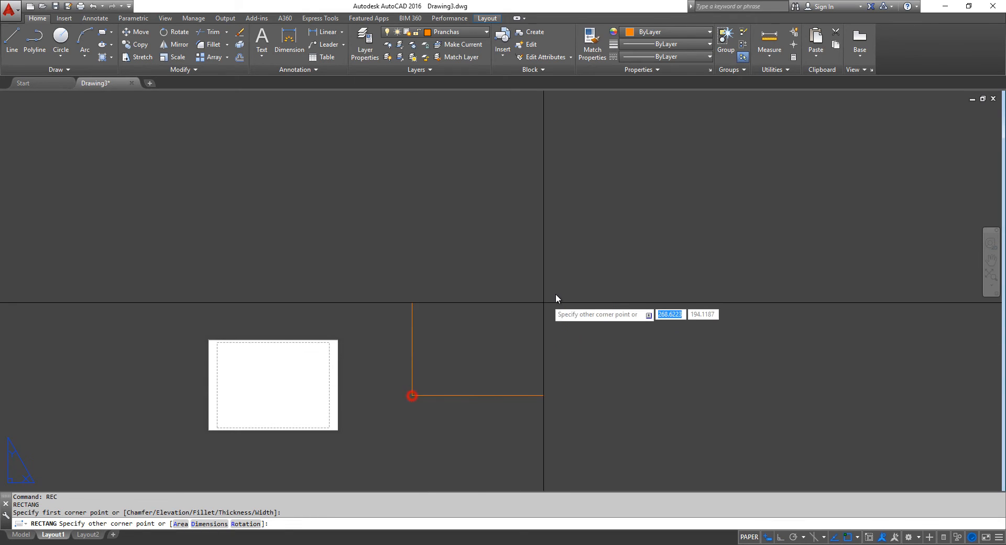
{"action": "type", "text": "420"}
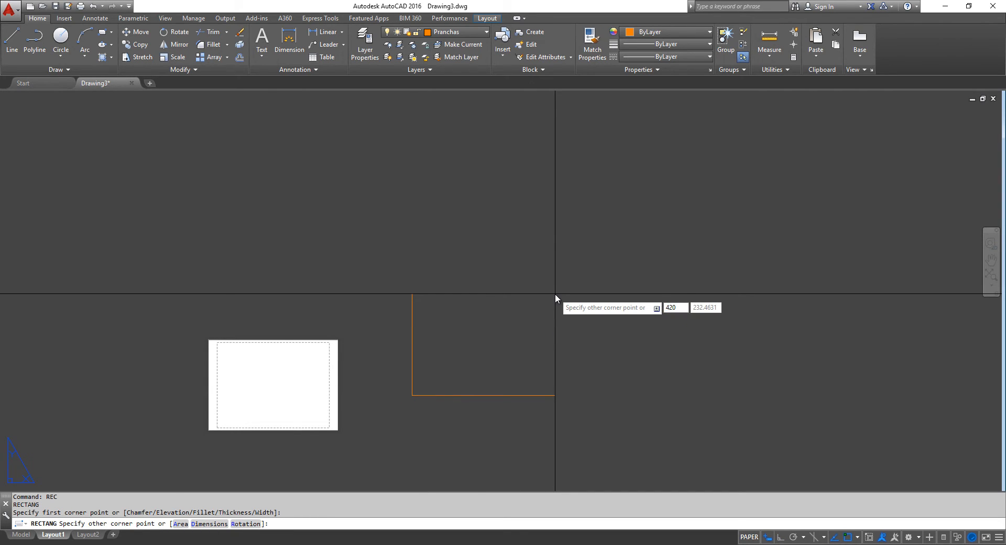
{"action": "key", "text": "Tab"}
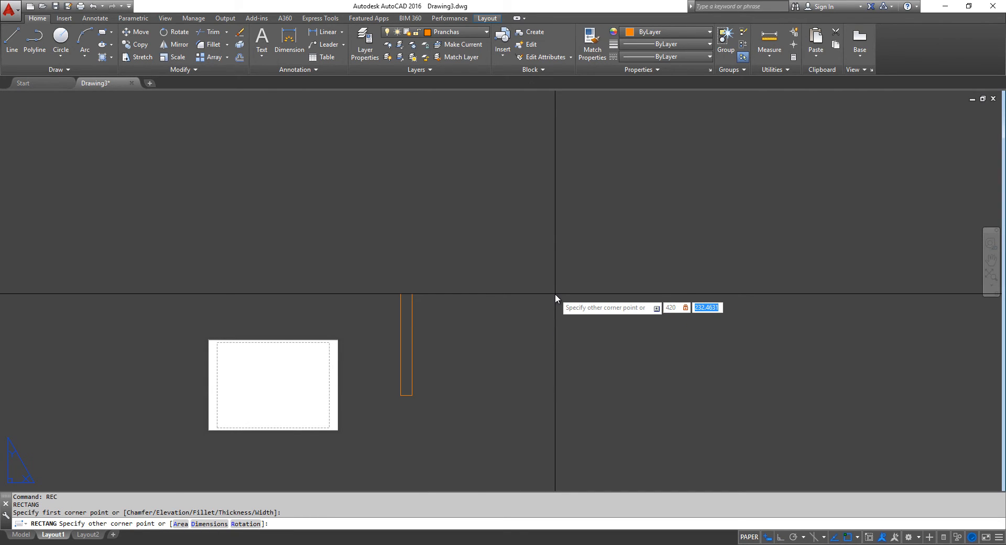
{"action": "type", "text": "297"}
{"action": "key", "text": "Return"}
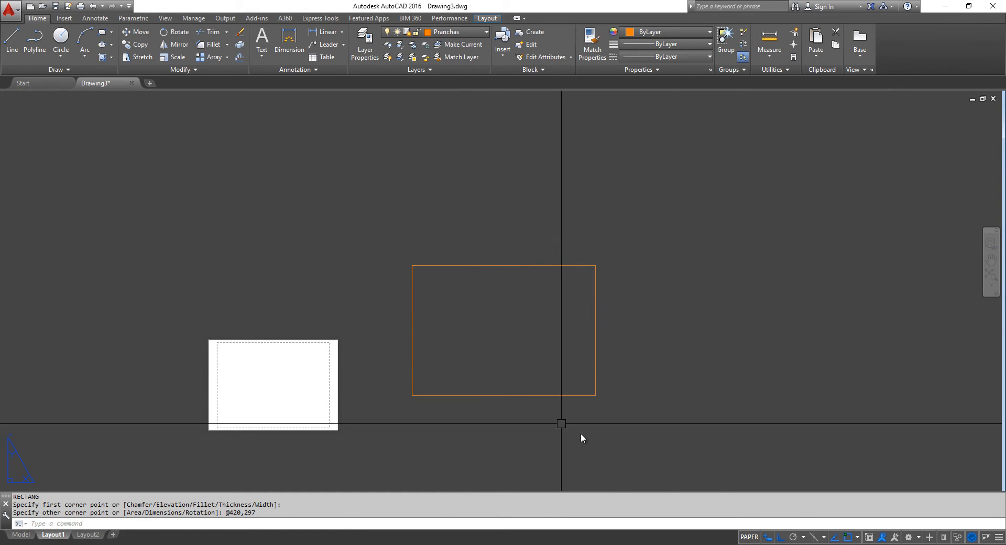
Explode the 420 by 297 sheet rectangle into separate lines.
{"action": "left_click", "coordinate": [618, 418]}
{"action": "left_click", "coordinate": [553, 365]}
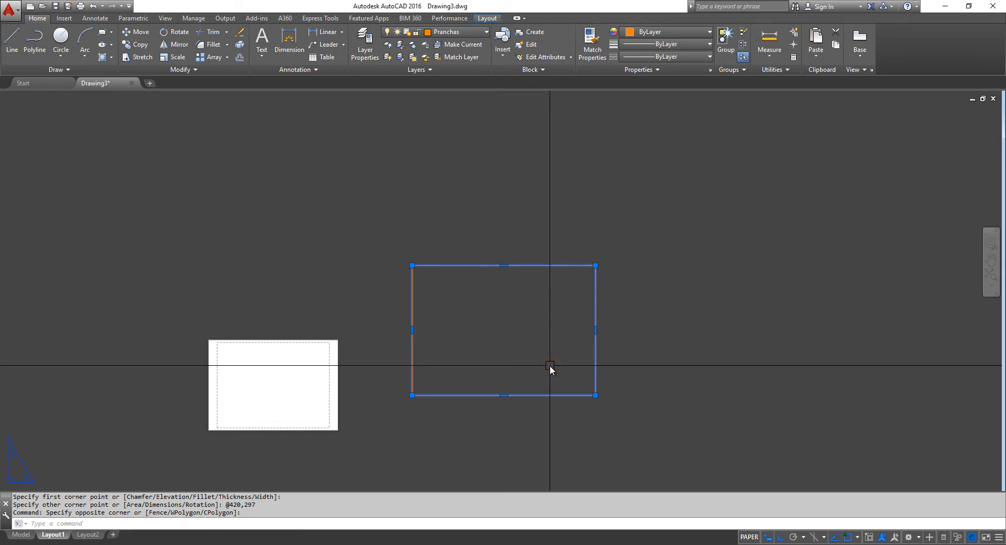
{"action": "type", "text": "x"}
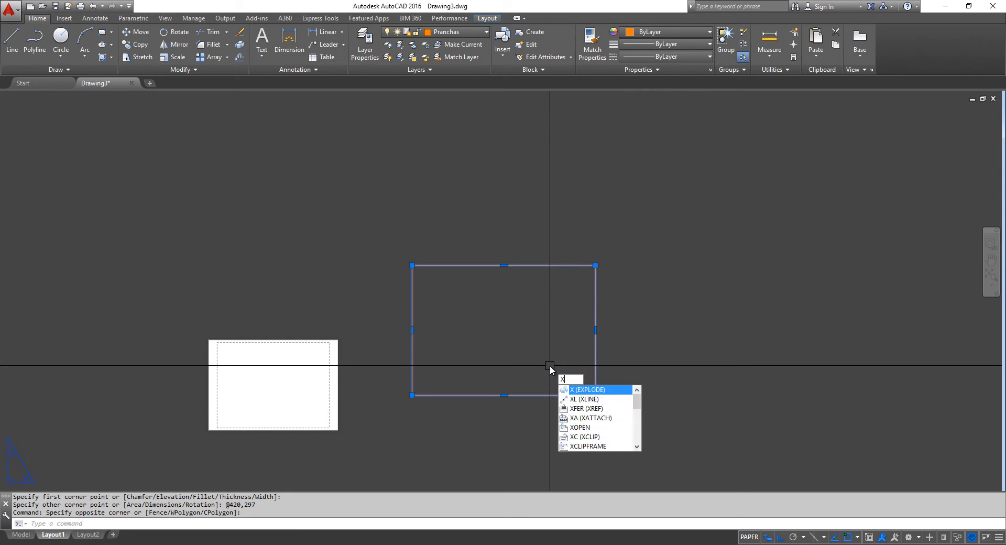
{"action": "key", "text": "Return"}
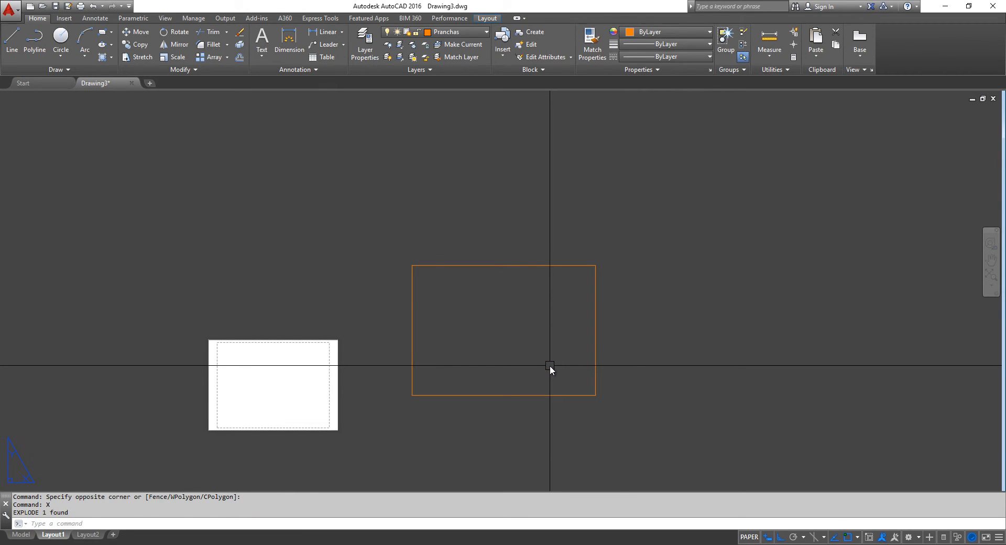
Offset the sheet outline's left edge 25 units inward for the binding margin.
{"action": "type", "text": "o"}
{"action": "key", "text": "Return"}
{"action": "type", "text": "25"}
{"action": "key", "text": "Return"}
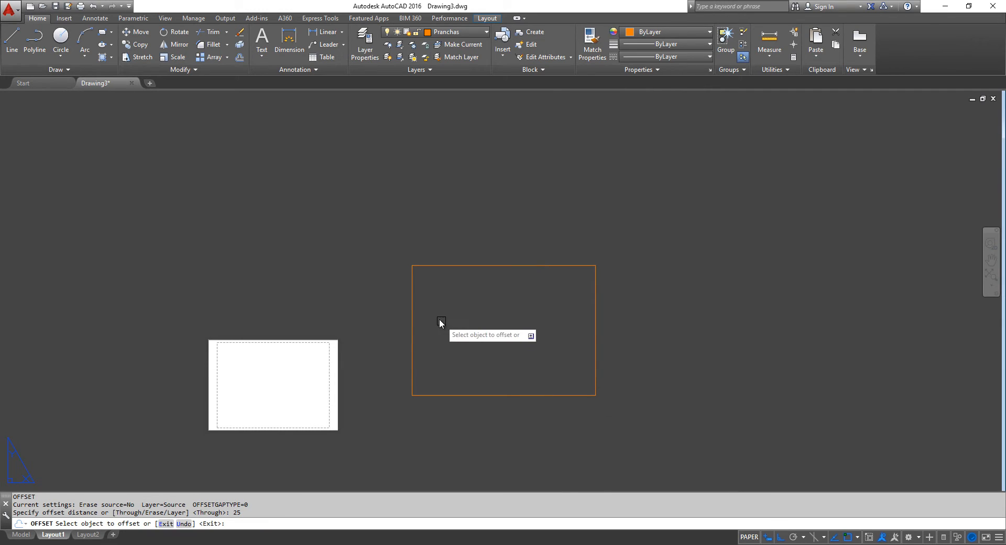
{"action": "left_click", "coordinate": [412, 317]}
{"action": "left_click", "coordinate": [456, 325]}
{"action": "key", "text": "Return"}
Offset the sheet outline's top, right and bottom edges 7 units inward for the remaining margins.
{"action": "key", "text": "Return"}
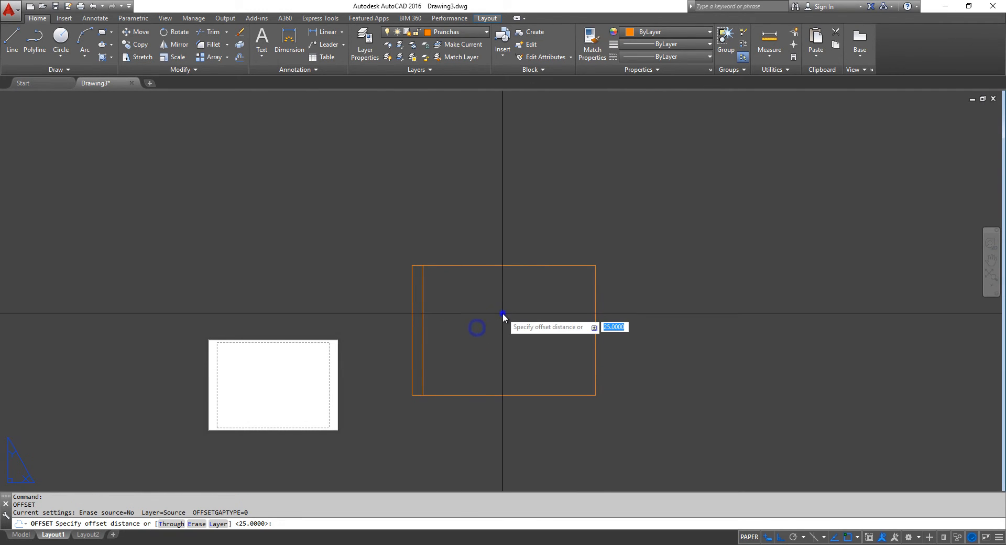
{"action": "type", "text": "7"}
{"action": "key", "text": "Return"}
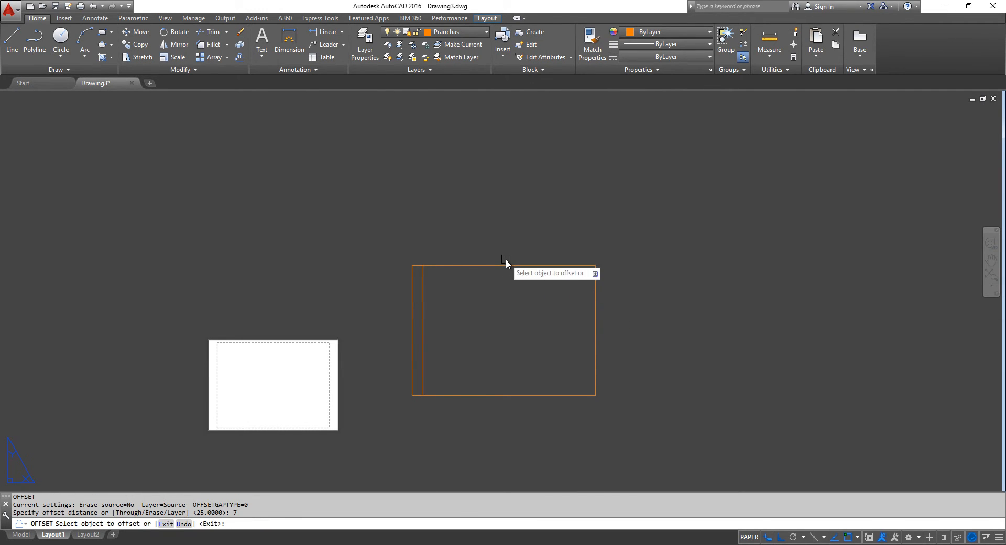
{"action": "left_click", "coordinate": [505, 266]}
{"action": "left_click", "coordinate": [514, 305]}
{"action": "left_click", "coordinate": [587, 326]}
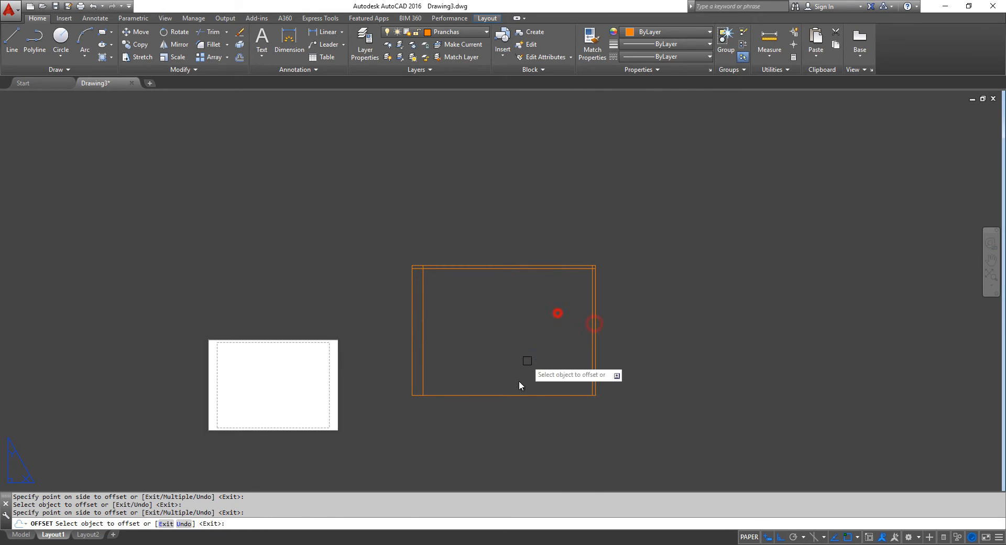
{"action": "left_click", "coordinate": [511, 395]}
{"action": "left_click", "coordinate": [502, 343]}
{"action": "key", "text": "Return"}
Fillet the four margin lines in Multiple mode with radius 0 so they form a closed inner frame with square corners.
{"action": "scroll", "coordinate": [503, 346], "scroll_direction": "up", "scroll_amount": 4}
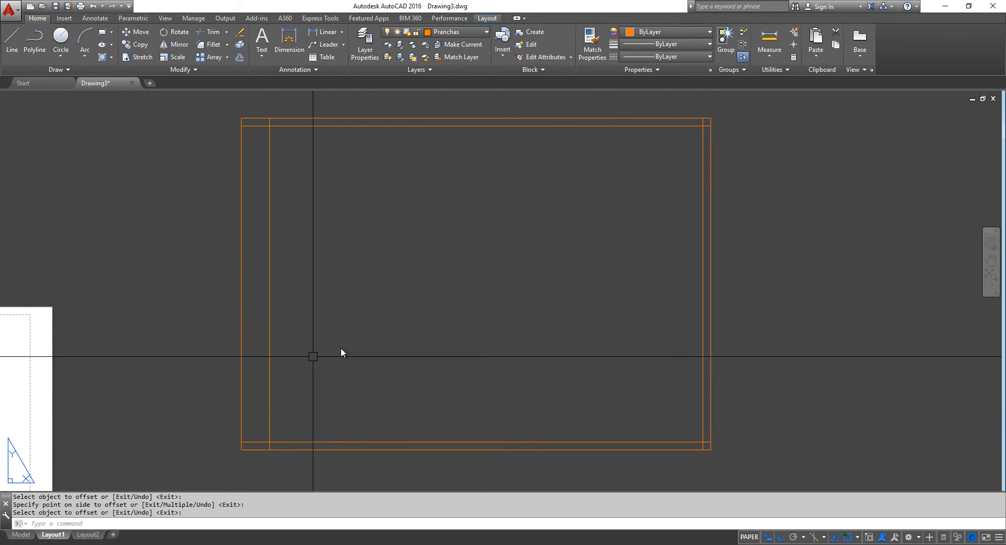
{"action": "type", "text": "f"}
{"action": "key", "text": "Return"}
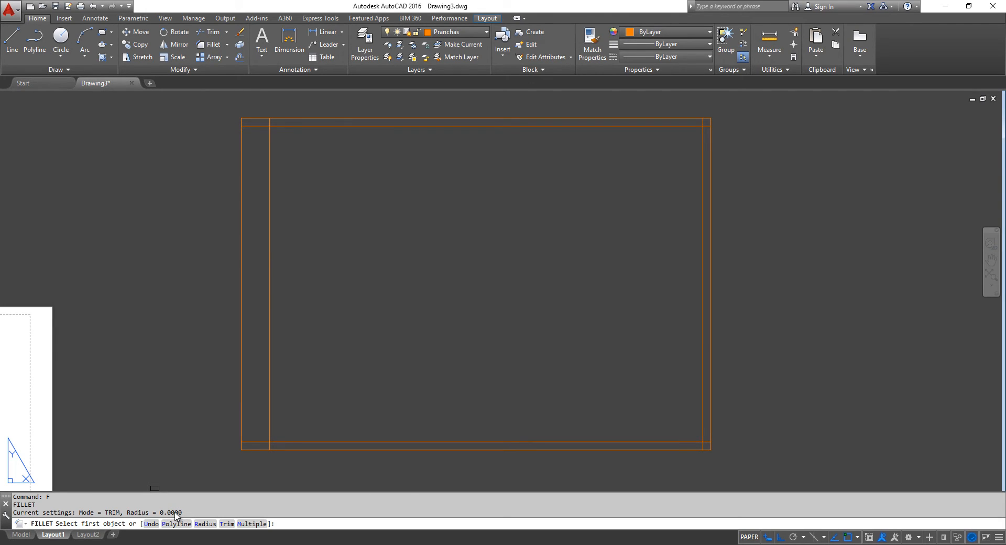
{"action": "type", "text": "m"}
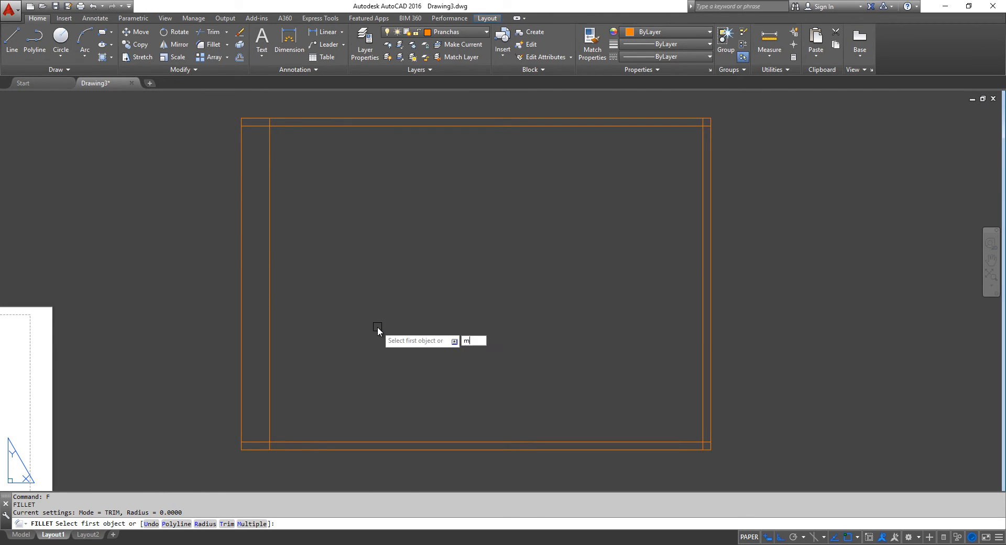
{"action": "key", "text": "Return"}
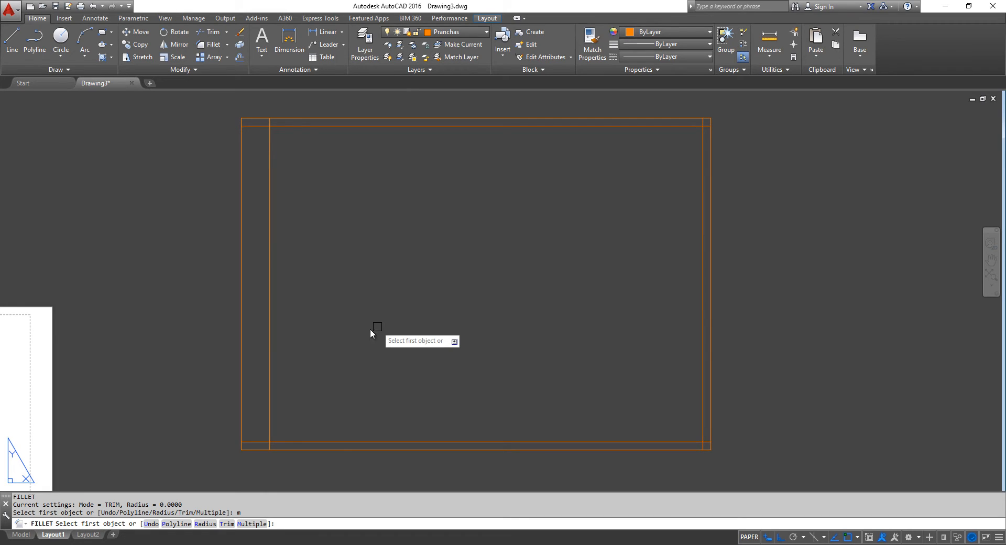
{"action": "left_click", "coordinate": [287, 441]}
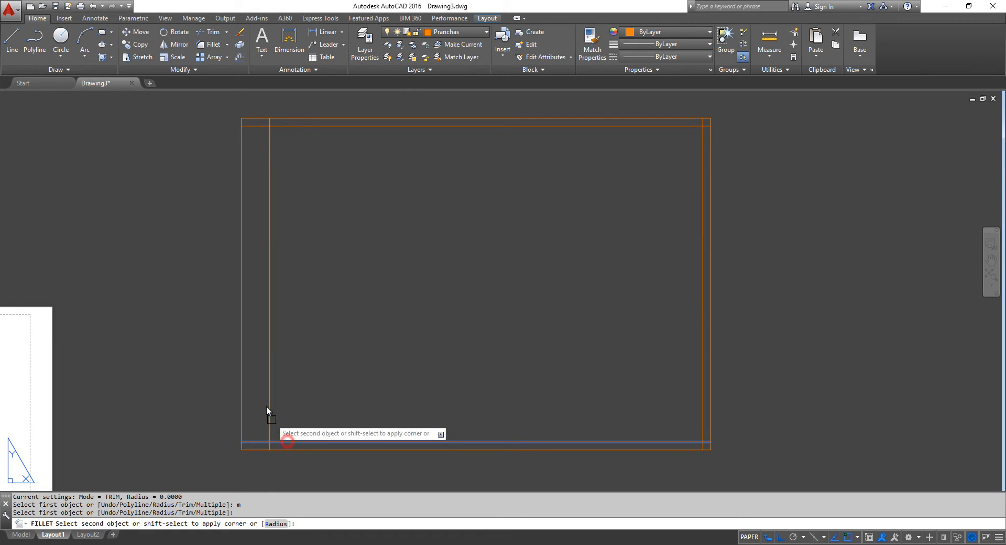
{"action": "left_click", "coordinate": [269, 389]}
{"action": "left_click", "coordinate": [268, 161]}
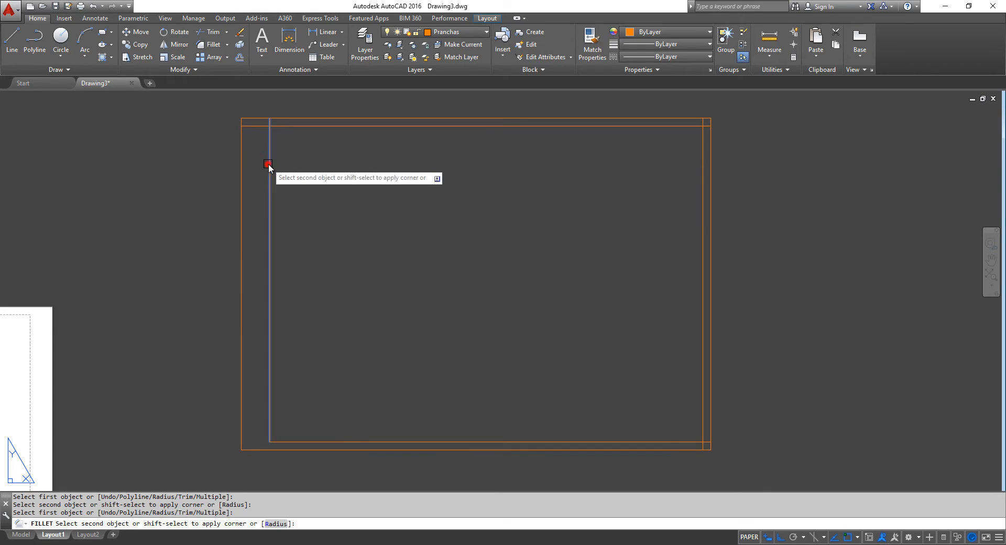
{"action": "left_click", "coordinate": [317, 126]}
{"action": "left_click", "coordinate": [674, 126]}
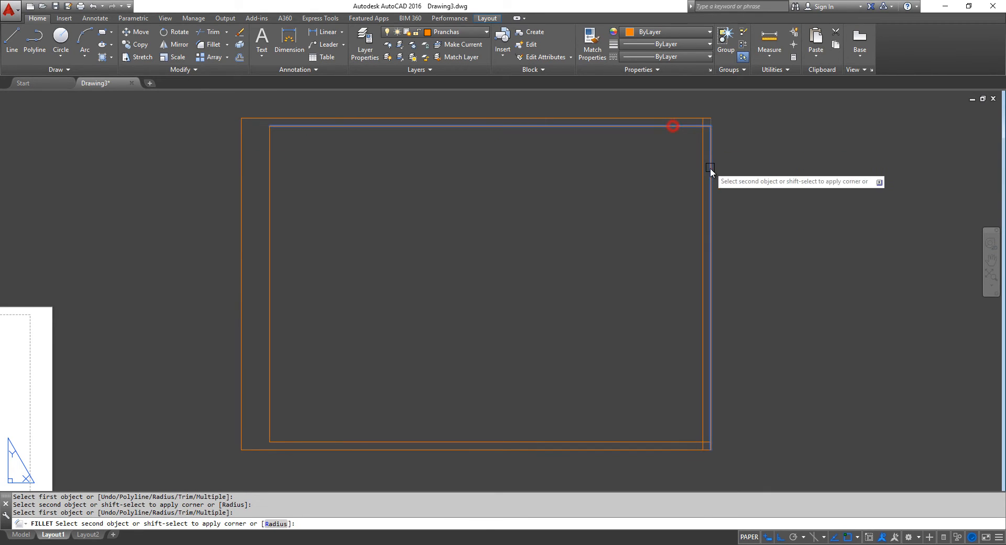
{"action": "left_click", "coordinate": [704, 167]}
{"action": "left_click", "coordinate": [703, 414]}
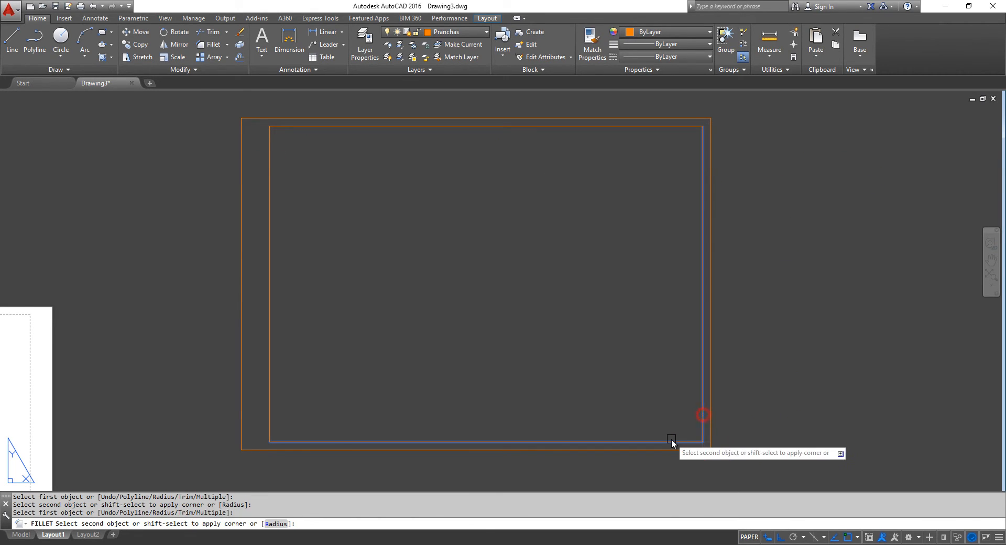
{"action": "left_click", "coordinate": [669, 441]}
{"action": "right_click", "coordinate": [520, 385]}
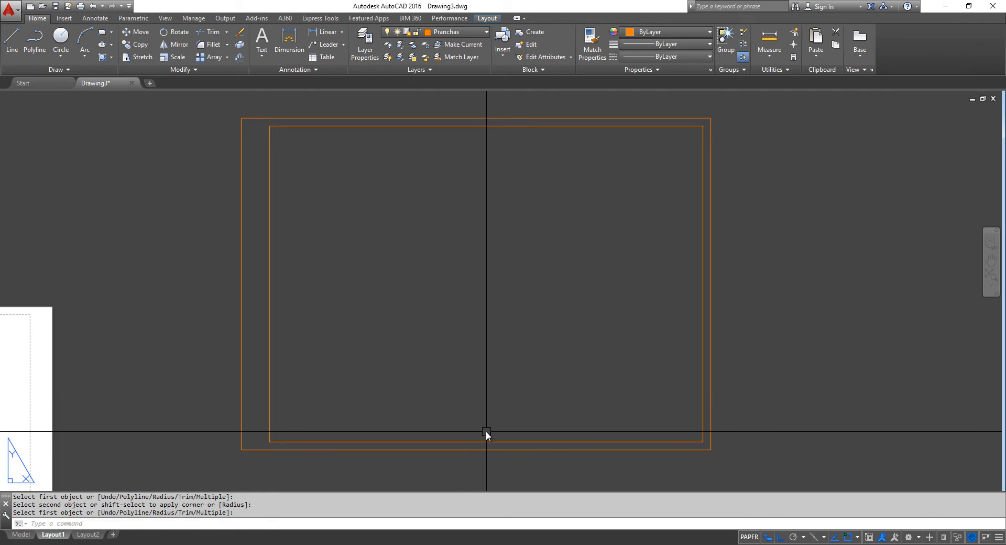
Check the A3 fold widths in Acrobat Reader and, back in AutoCAD, offset the sheet's outer right edge 185 units inward.
{"action": "key", "text": "alt+Tab"}
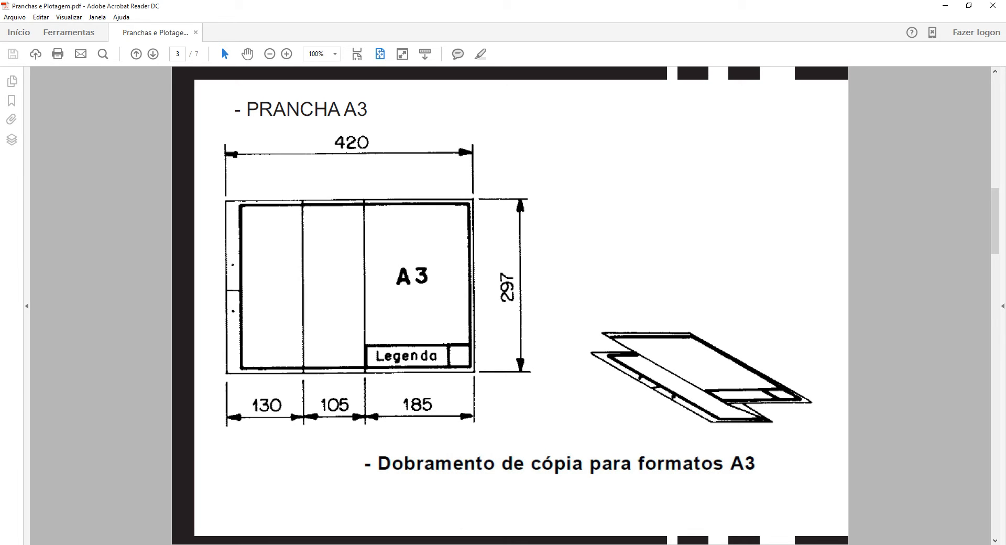
{"action": "key", "text": "alt+Tab"}
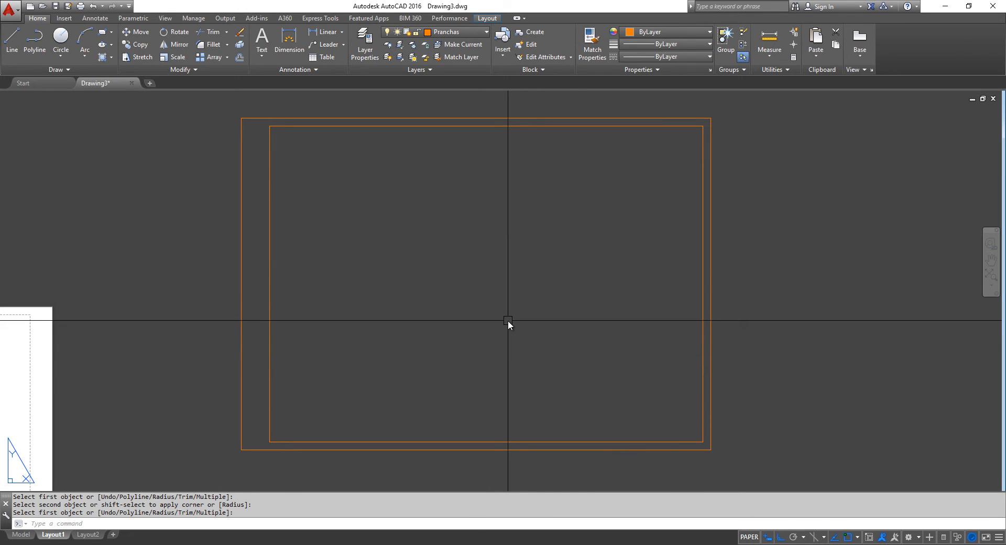
{"action": "key", "text": "Escape"}
{"action": "type", "text": "o"}
{"action": "key", "text": "Return"}
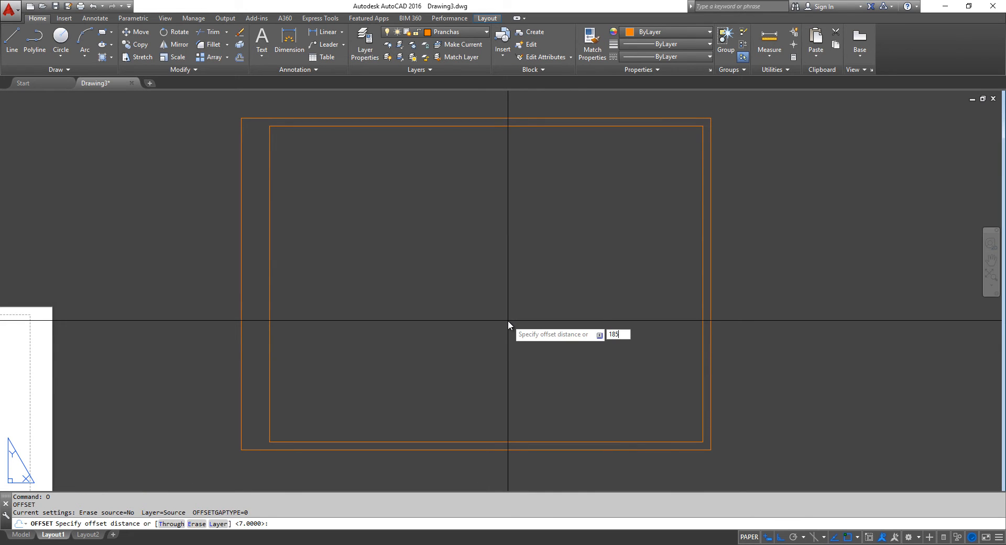
{"action": "type", "text": "185"}
{"action": "key", "text": "Return"}
{"action": "left_click", "coordinate": [714, 296]}
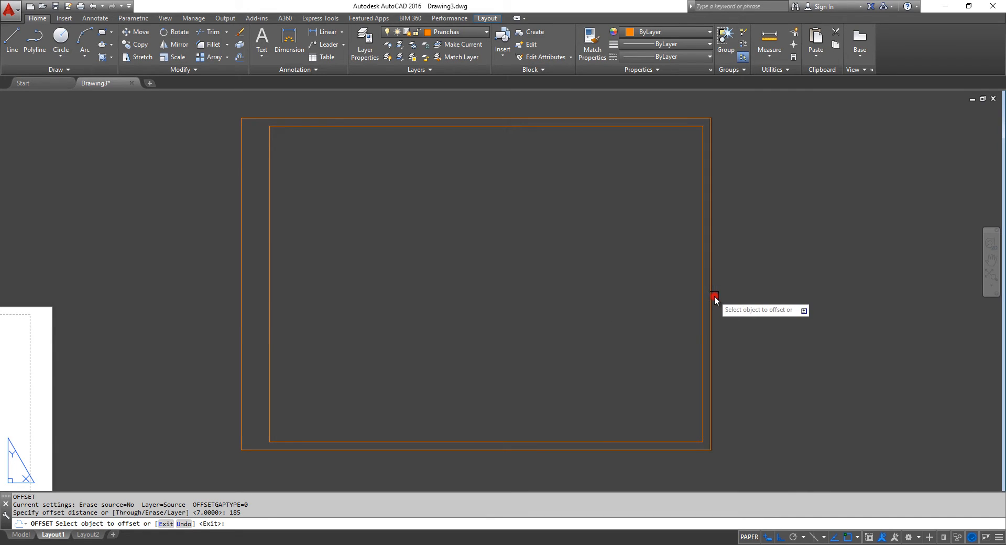
{"action": "left_click", "coordinate": [556, 298]}
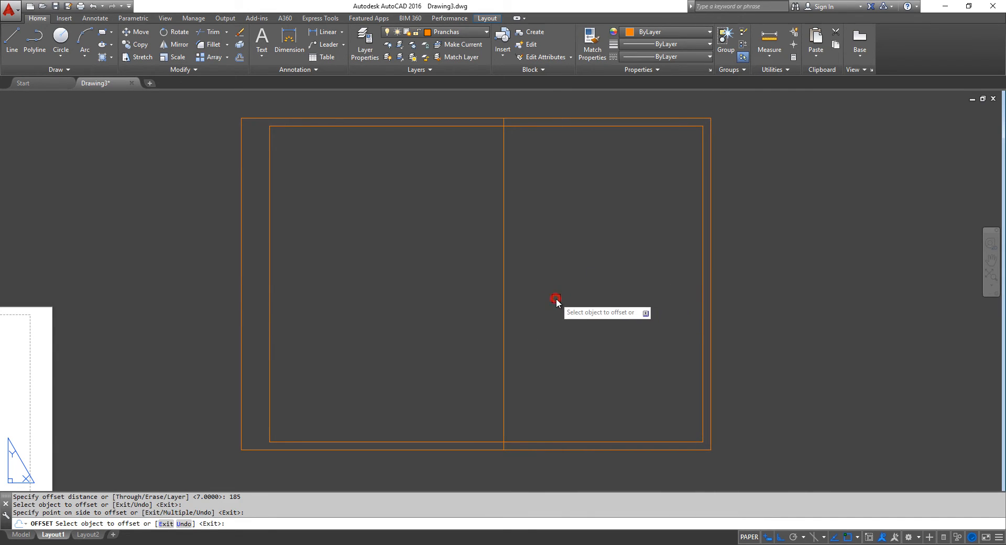
{"action": "key", "text": "Return"}
Offset the new vertical fold line 105 units to the left for the second fold.
{"action": "key", "text": "Return"}
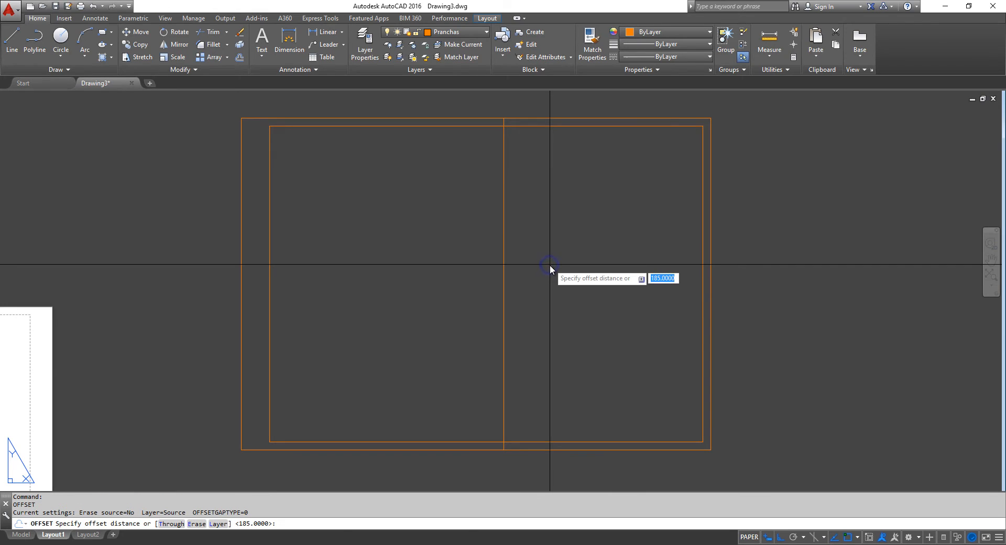
{"action": "type", "text": "105"}
{"action": "key", "text": "Return"}
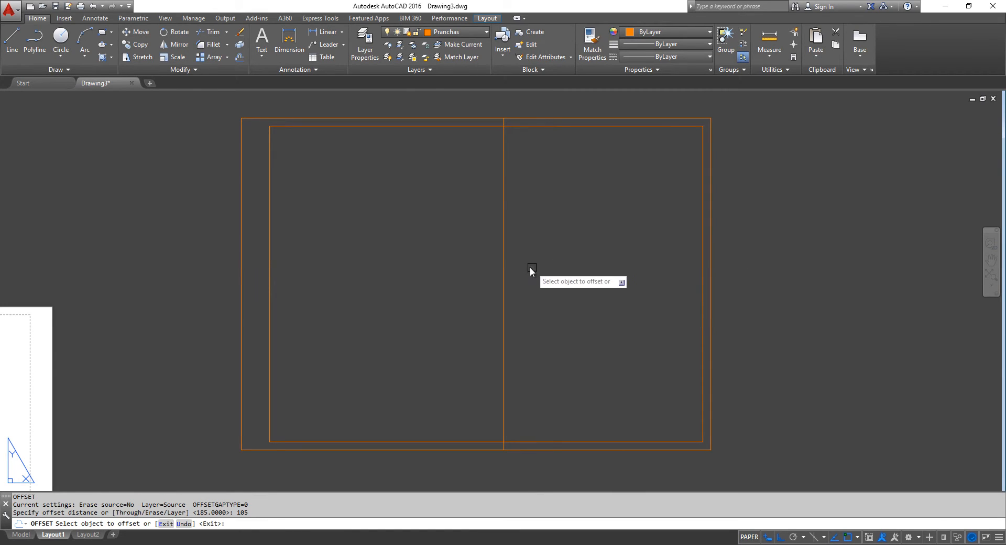
{"action": "left_click", "coordinate": [507, 266]}
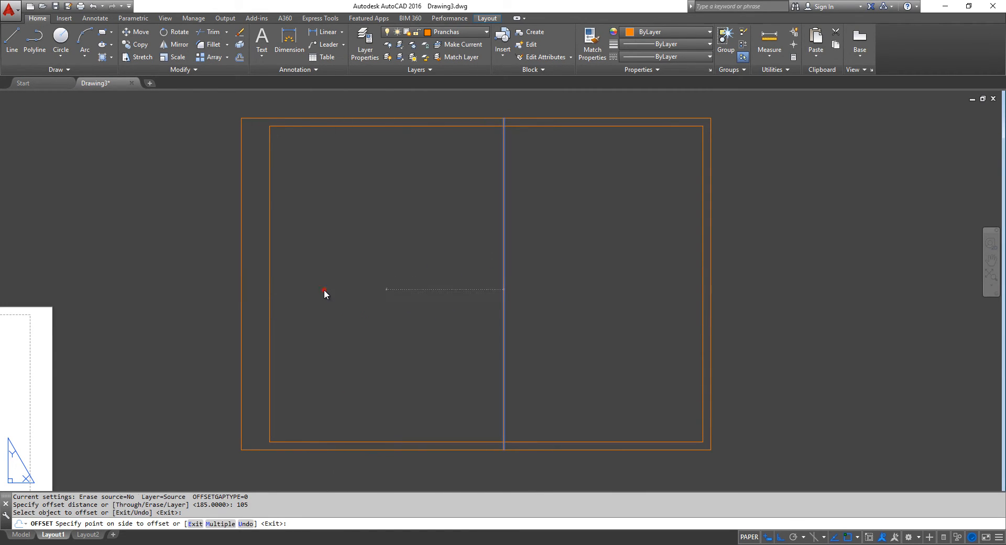
{"action": "left_click", "coordinate": [324, 289]}
{"action": "key", "text": "Escape"}
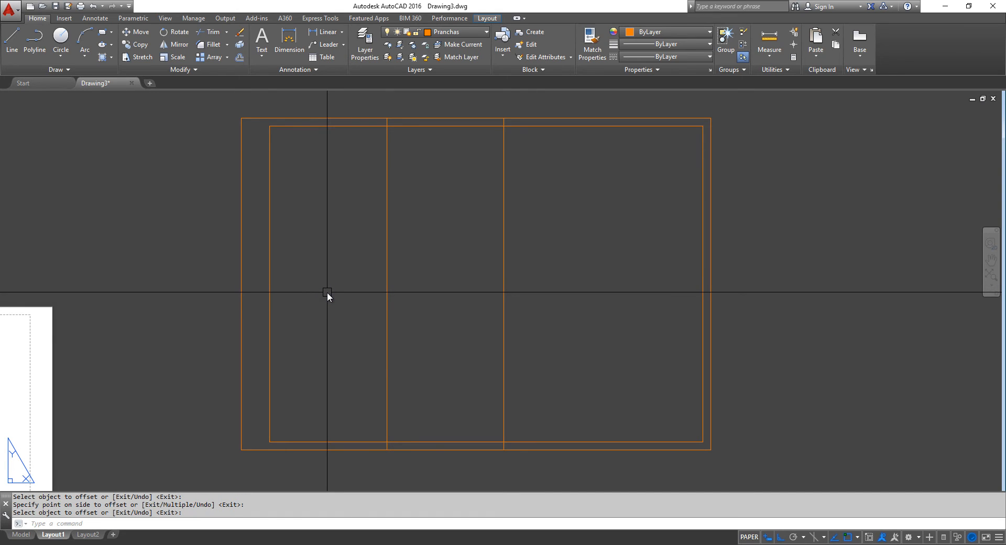
Trim both vertical fold lines inside the inner frame, leaving short fold marks in the top and bottom margins.
{"action": "type", "text": "tr"}
{"action": "key", "text": "Return"}
{"action": "key", "text": "Return"}
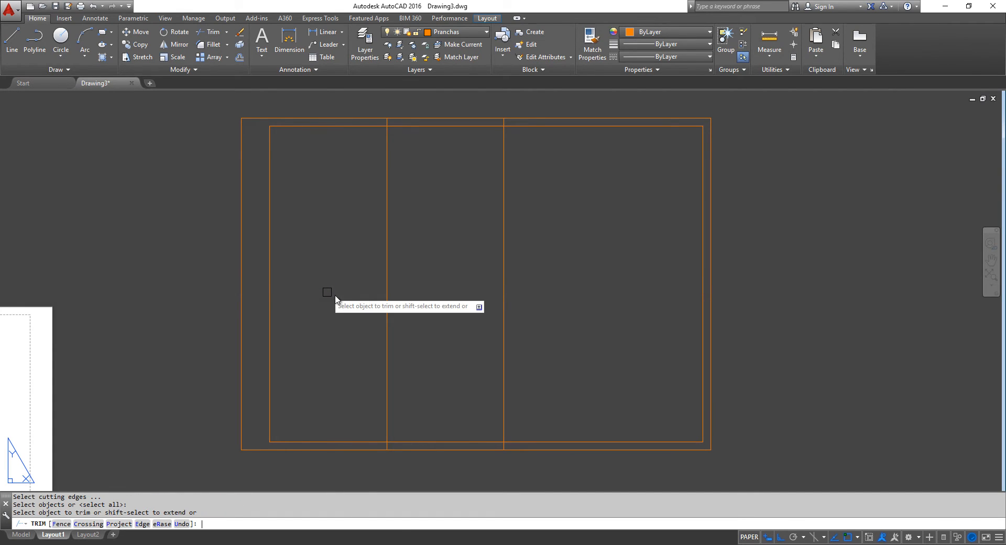
{"action": "left_click", "coordinate": [552, 343]}
{"action": "left_click", "coordinate": [347, 257]}
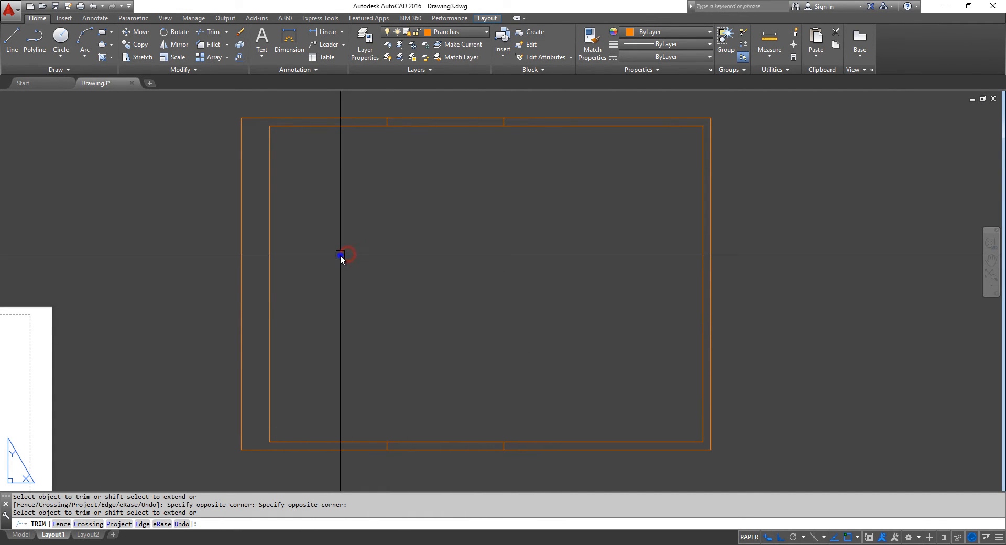
{"action": "key", "text": "Return"}
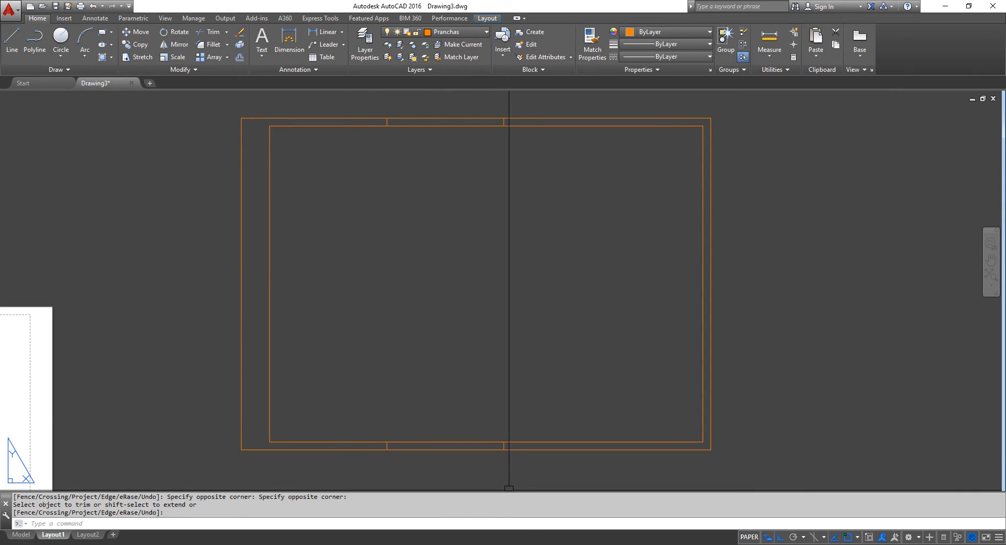
Check the A3 sheet drawing in Acrobat Reader and, back in AutoCAD, draw a horizontal centre mark across the left margin at mid-height.
{"action": "key", "text": "alt+Tab"}
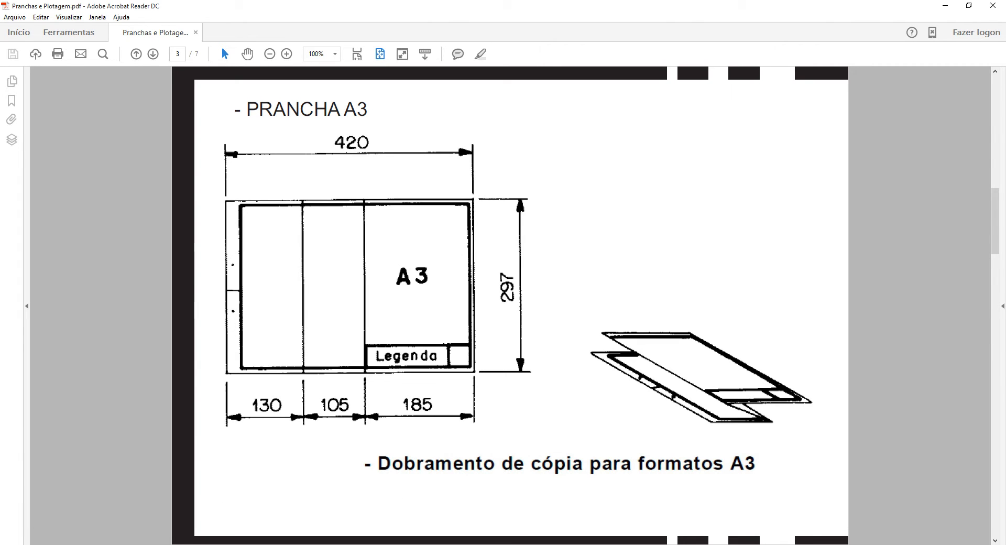
{"action": "key", "text": "alt+Tab"}
{"action": "key", "text": "Return"}
{"action": "type", "text": "L"}
{"action": "key", "text": "Return"}
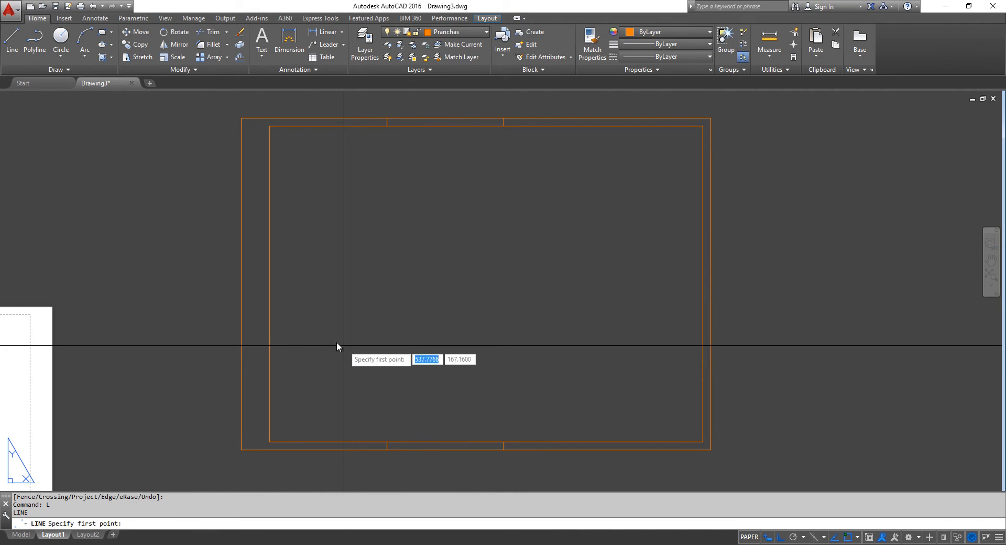
{"action": "left_click", "coordinate": [270, 283]}
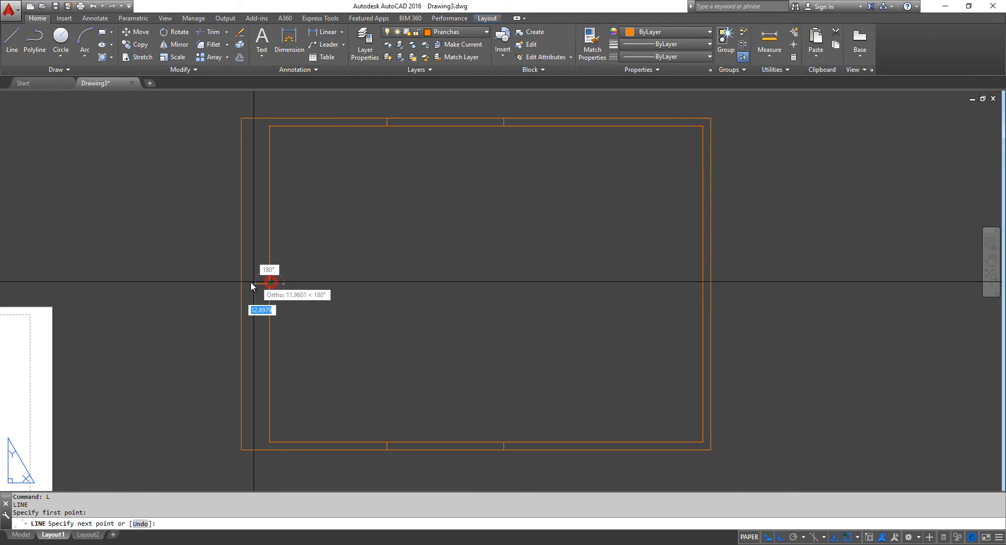
{"action": "left_click", "coordinate": [227, 289]}
{"action": "key", "text": "Return"}
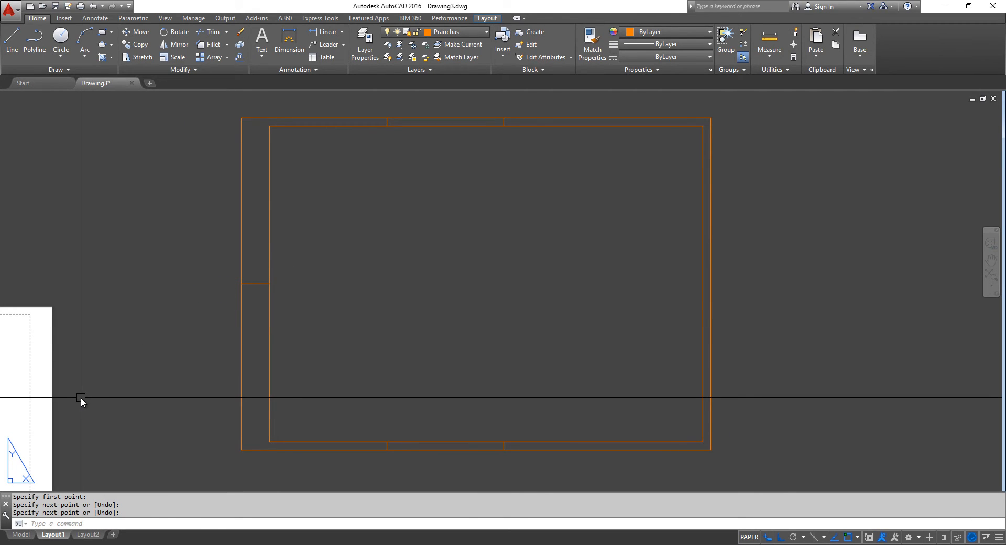
Convert the complete A3 sheet linework into a block named Prancha_A3, with its base point at the sheet's lower-left outer corner.
{"action": "scroll", "coordinate": [460, 312], "scroll_direction": "down", "scroll_amount": 3}
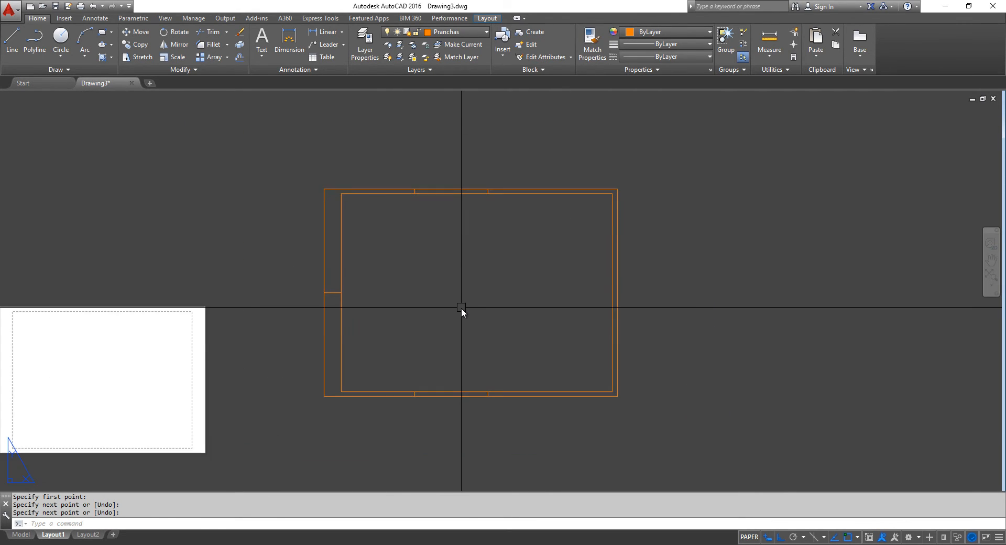
{"action": "middle_click_drag", "start_coordinate": [424, 320], "coordinate": [419, 305]}
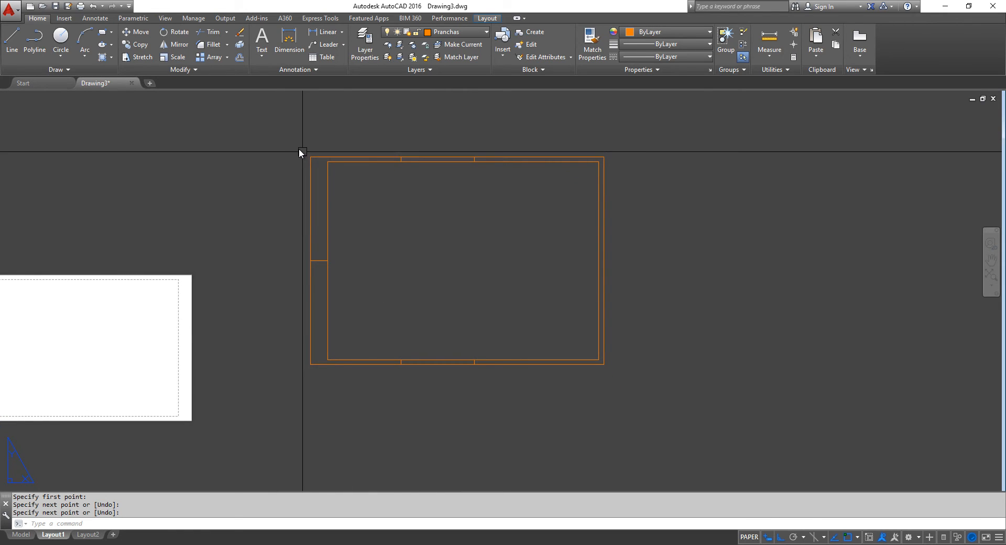
{"action": "left_click", "coordinate": [294, 140]}
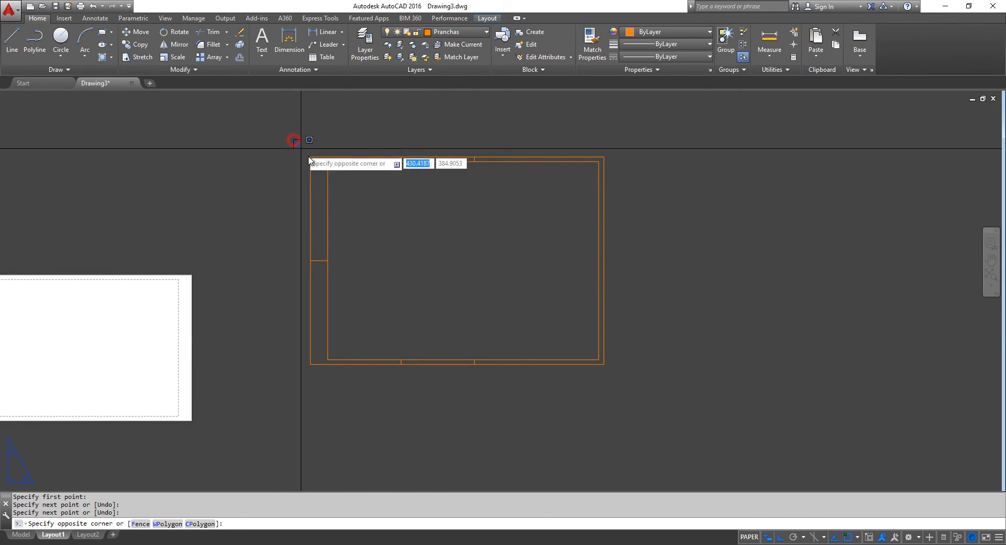
{"action": "left_click", "coordinate": [657, 398]}
{"action": "type", "text": "b"}
{"action": "key", "text": "Return"}
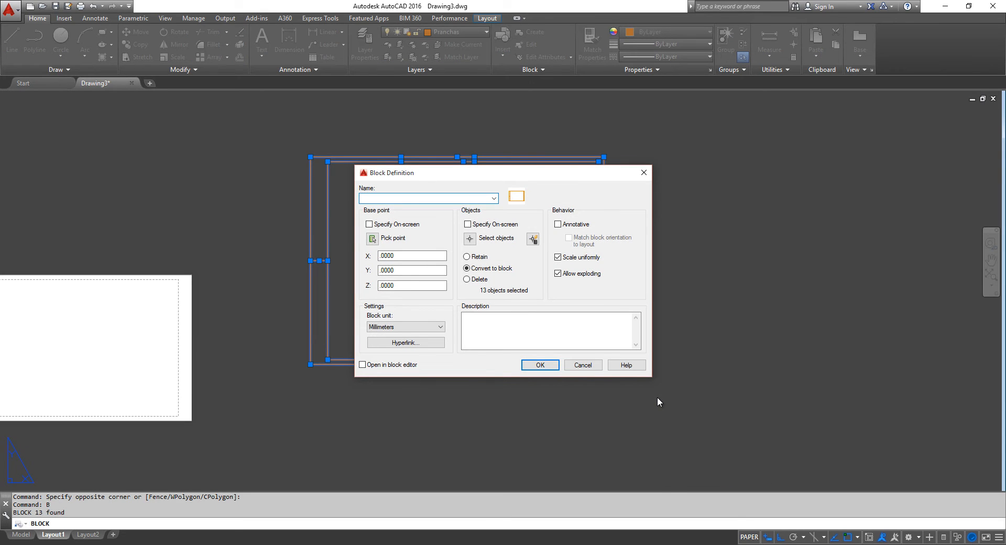
{"action": "type", "text": "Prancha_A3"}
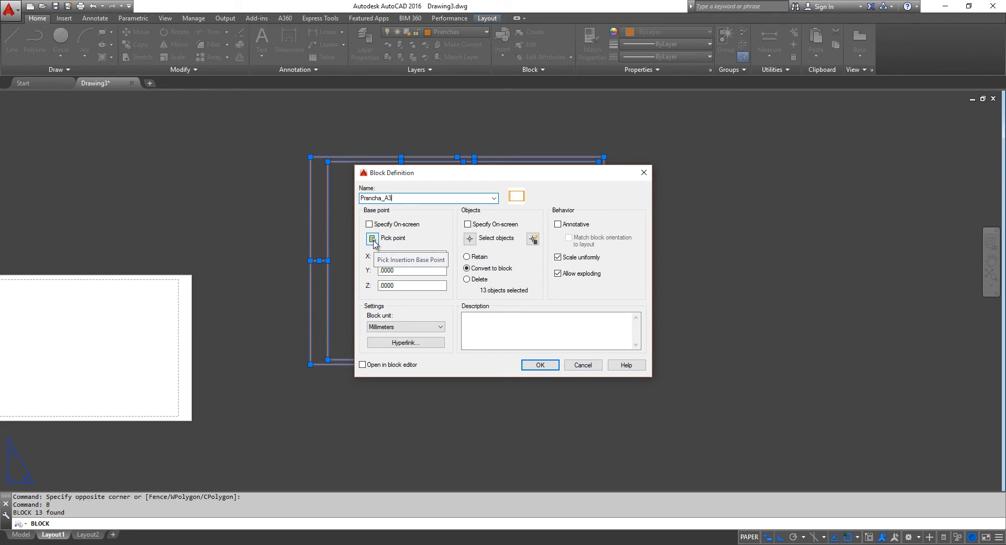
{"action": "left_click", "coordinate": [372, 239]}
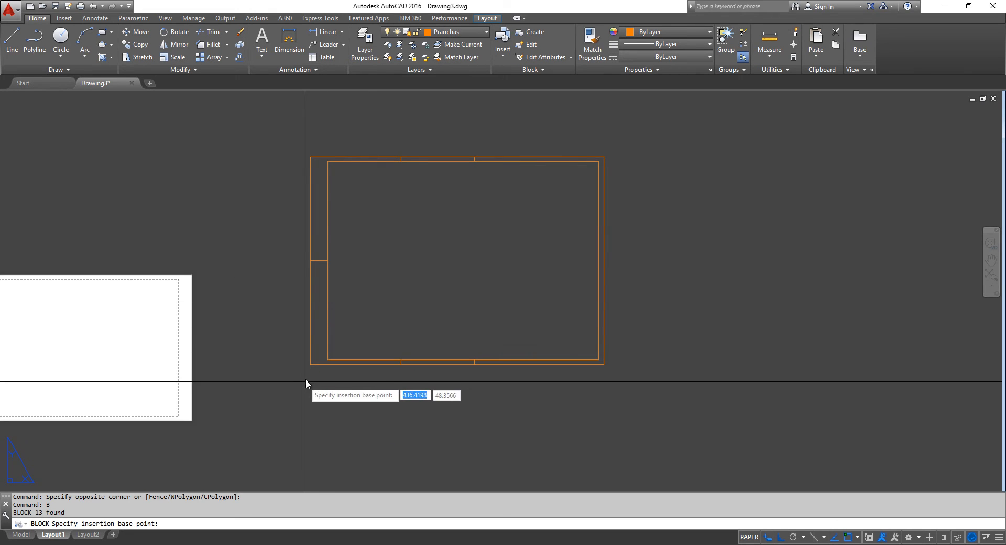
{"action": "left_click", "coordinate": [312, 364]}
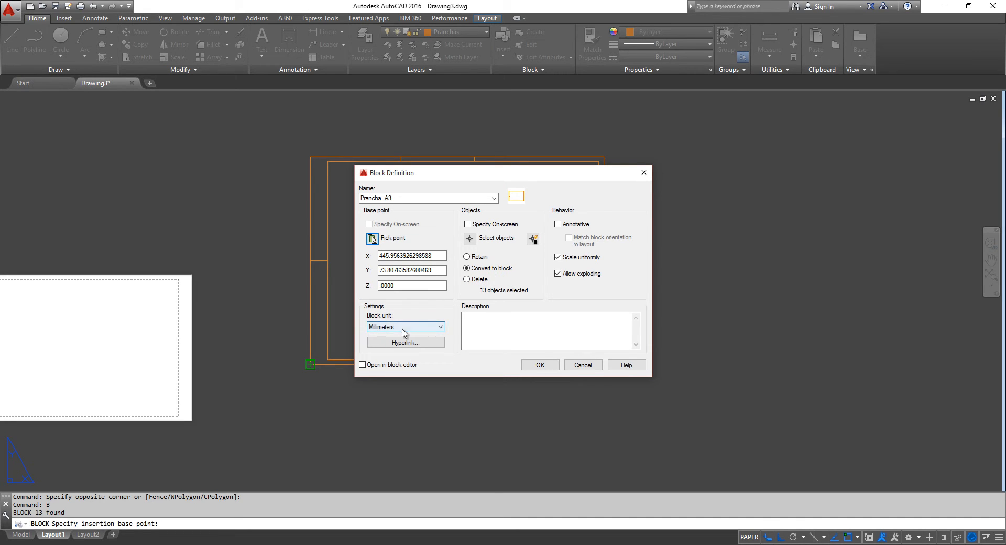
{"action": "left_click", "coordinate": [540, 365]}
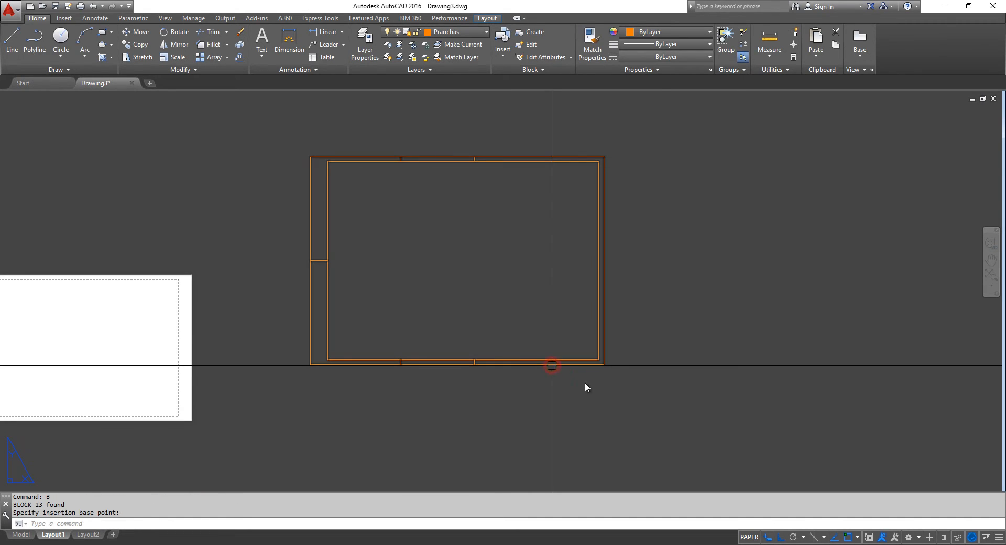
{"action": "left_click", "coordinate": [326, 206]}
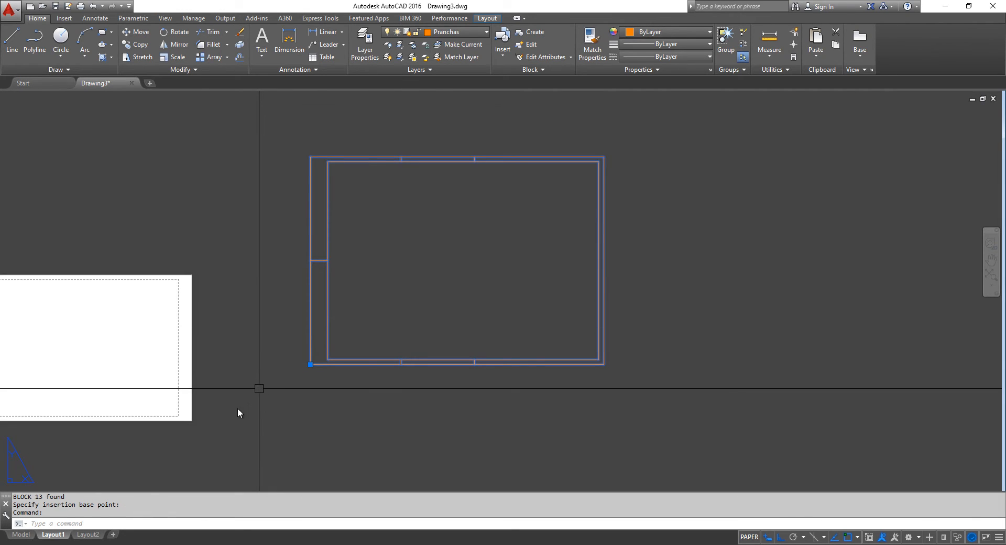
{"action": "key", "text": "Escape"}
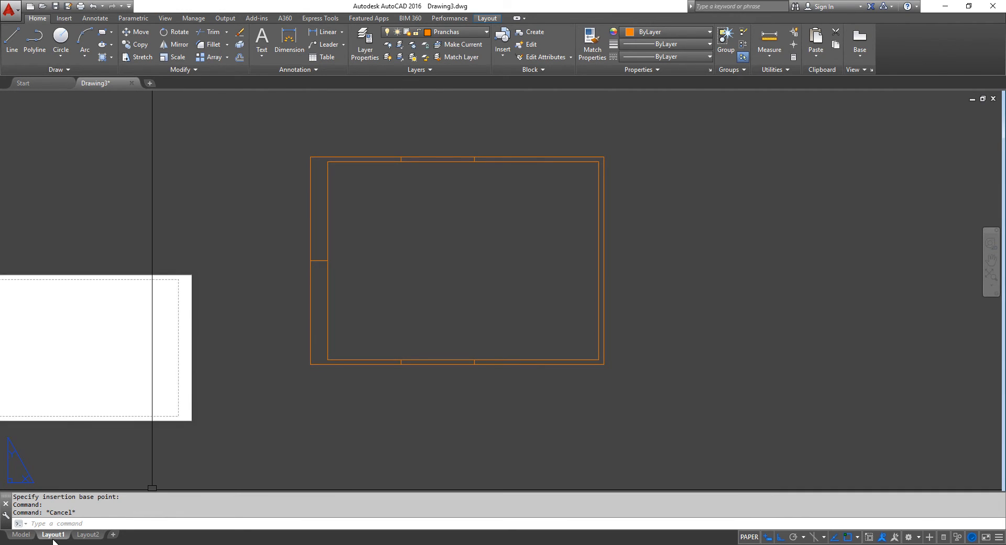
Rename the Layout1 layout as PRANCHA A3.
{"action": "mouse_move", "coordinate": [54, 538]}
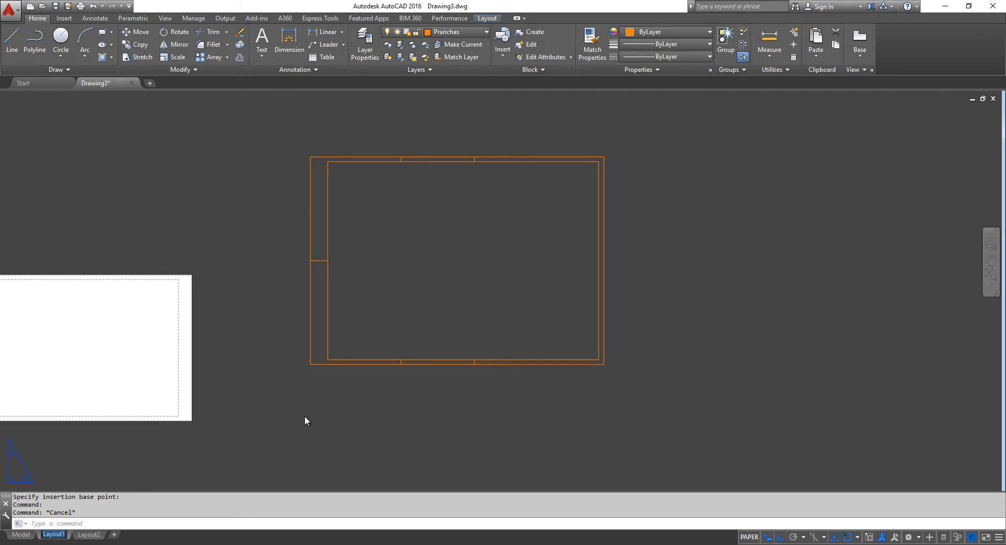
{"action": "type", "text": "PRA"}
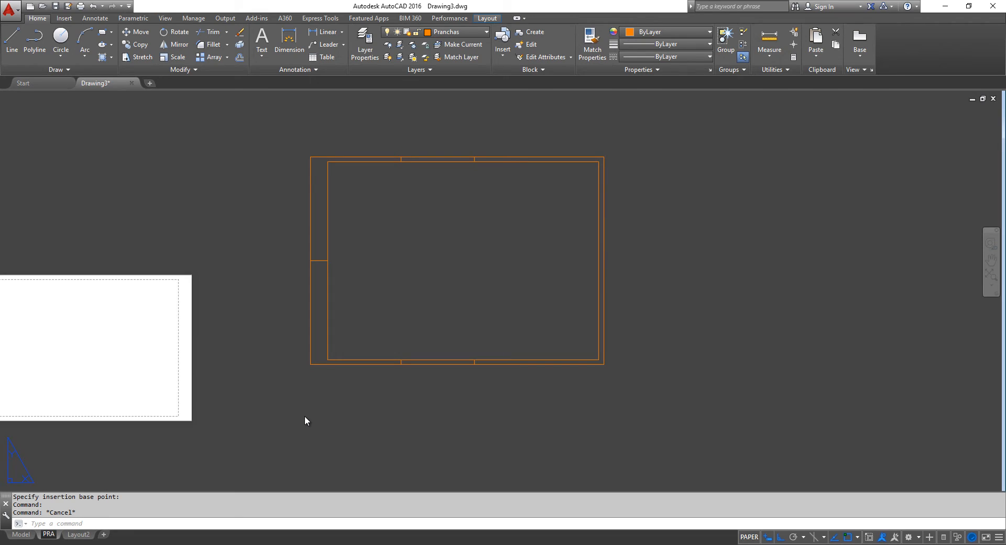
{"action": "type", "text": "NCHA A3"}
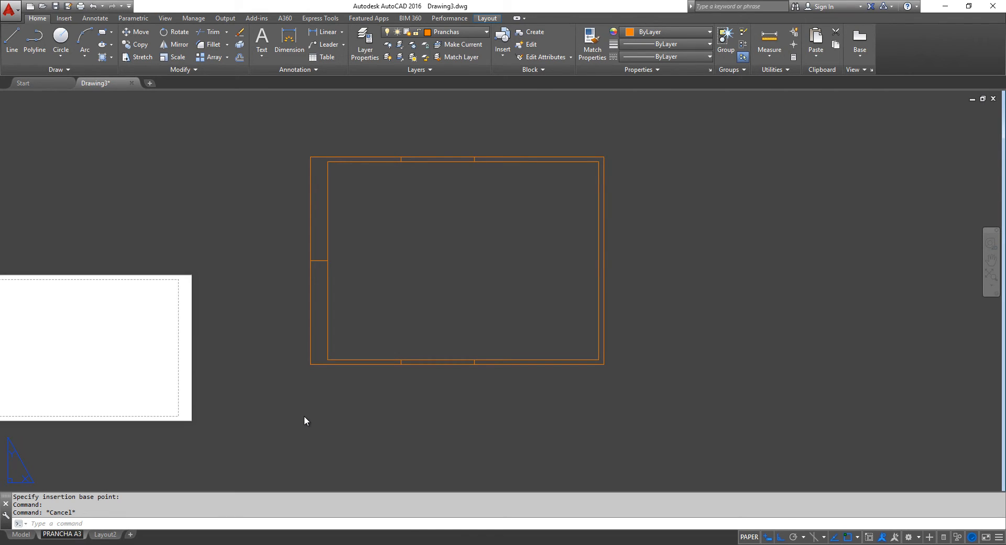
{"action": "left_click", "coordinate": [283, 412]}
{"action": "key", "text": "Escape"}
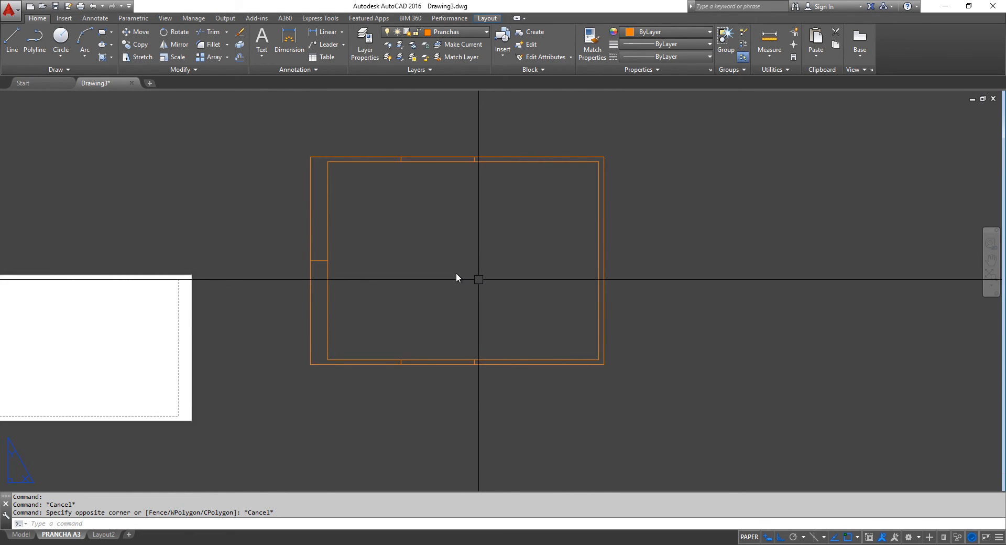
Open Layout2 with free space beside the paper, and look up the A2 sheet dimensions in Acrobat Reader.
{"action": "left_click", "coordinate": [103, 535]}
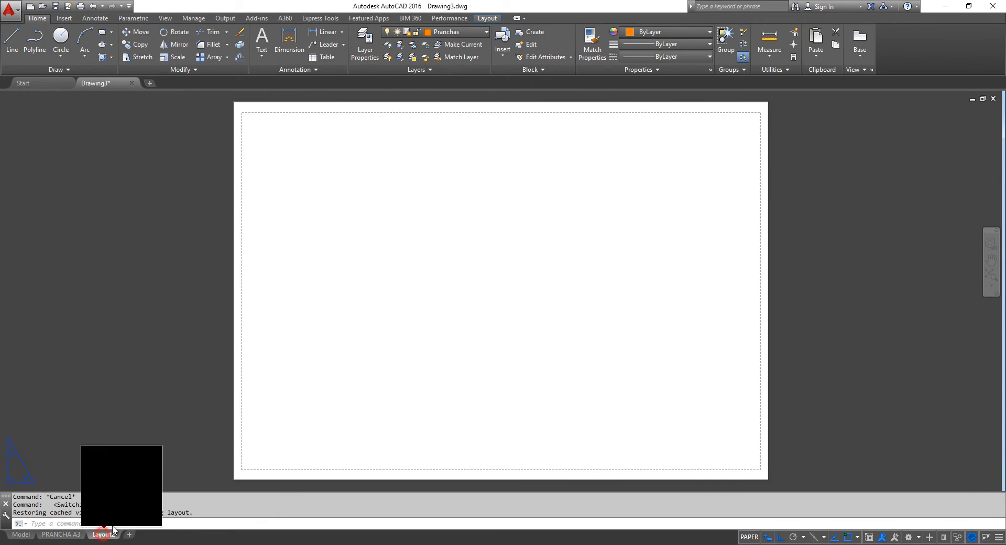
{"action": "scroll", "coordinate": [332, 367], "scroll_direction": "down", "scroll_amount": 4}
{"action": "middle_click_drag", "start_coordinate": [463, 370], "coordinate": [341, 405]}
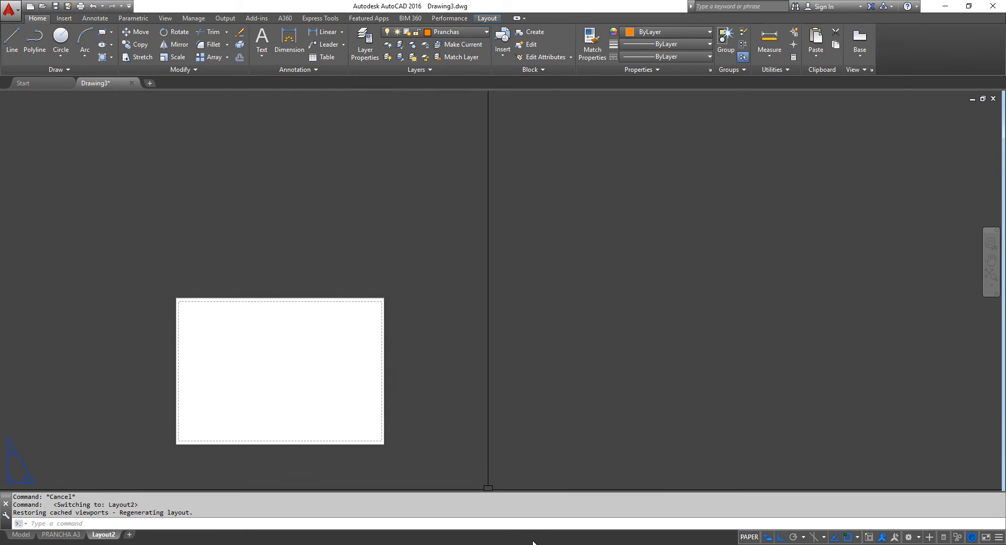
{"action": "left_click", "coordinate": [520, 544]}
{"action": "scroll", "coordinate": [511, 373], "scroll_direction": "down", "scroll_amount": 1}
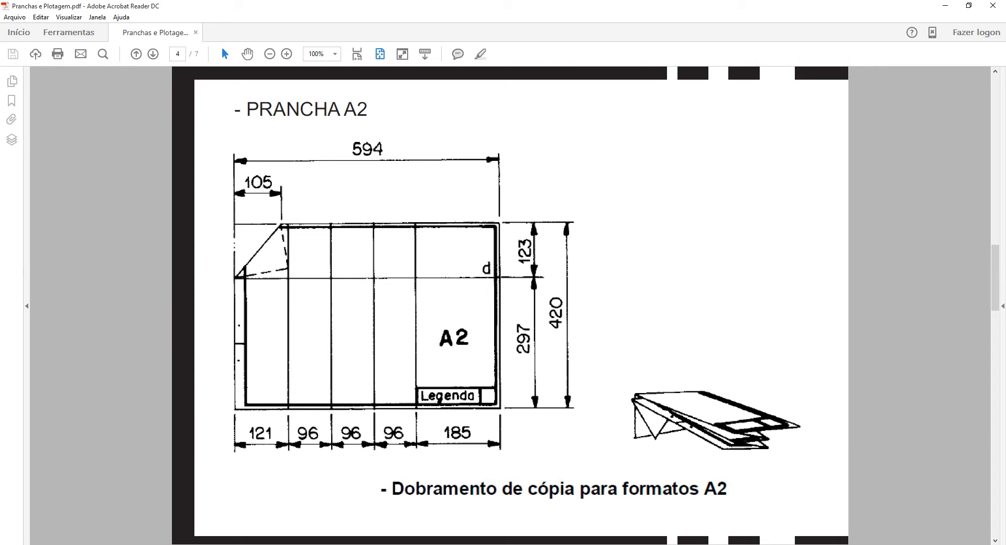
Back in AutoCAD, draw a 594 by 420 rectangle beside the paper in Layout2 as the A2 sheet outline.
{"action": "left_click", "coordinate": [519, 544]}
{"action": "type", "text": "l"}
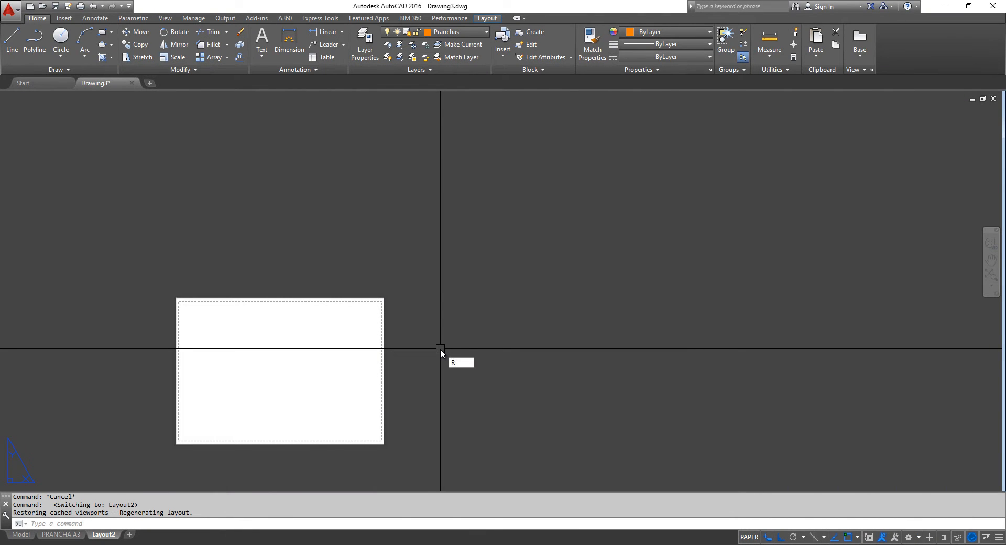
{"action": "type", "text": "rec"}
{"action": "key", "text": "Return"}
{"action": "left_click", "coordinate": [439, 393]}
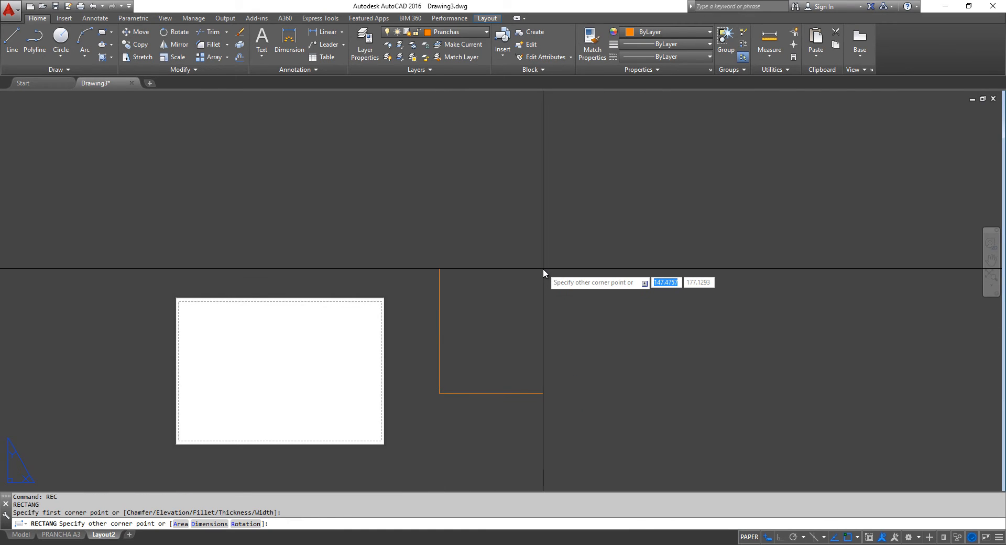
{"action": "type", "text": "594"}
{"action": "key", "text": "Tab"}
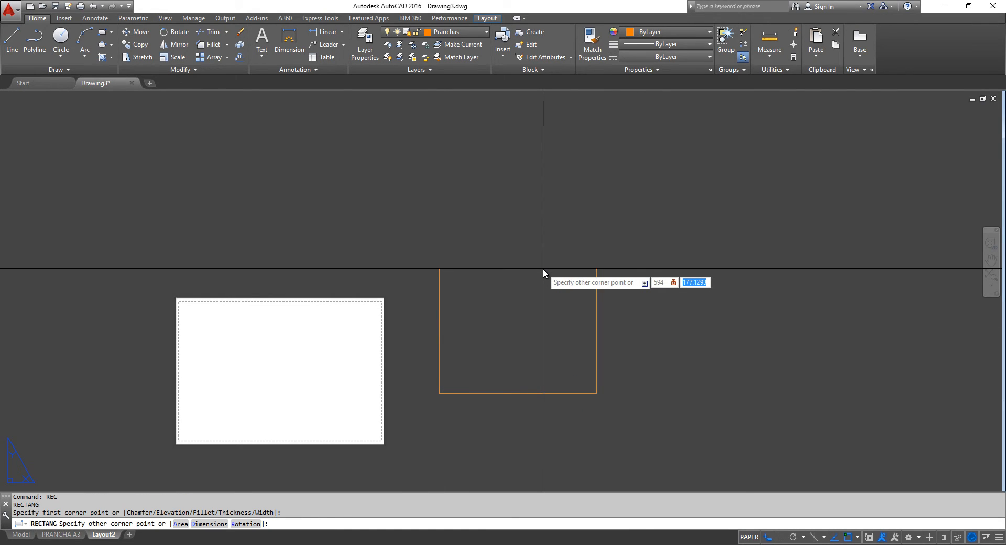
{"action": "type", "text": "420"}
{"action": "key", "text": "Return"}
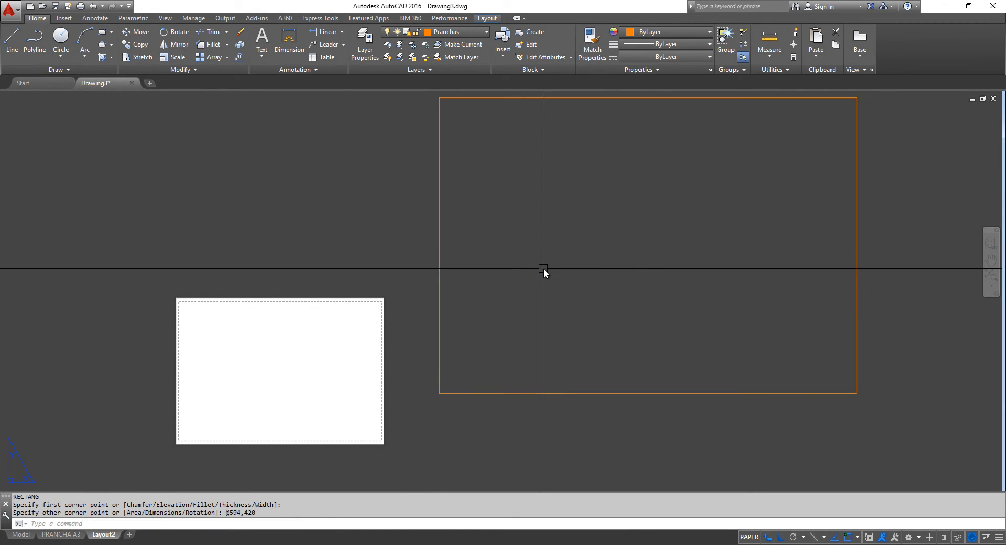
Explode the A2 sheet rectangle into separate lines.
{"action": "mouse_move", "coordinate": [637, 213]}
{"action": "middle_mouse_down"}
{"action": "mouse_move", "coordinate": [573, 267]}
{"action": "mouse_move", "coordinate": [569, 233]}
{"action": "middle_mouse_up"}
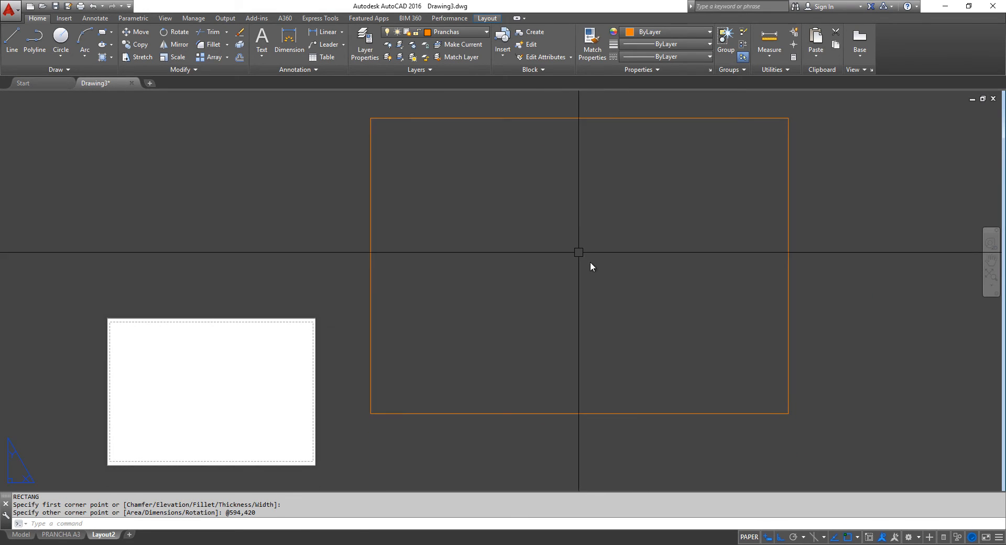
{"action": "left_click", "coordinate": [849, 338]}
{"action": "left_click", "coordinate": [722, 283]}
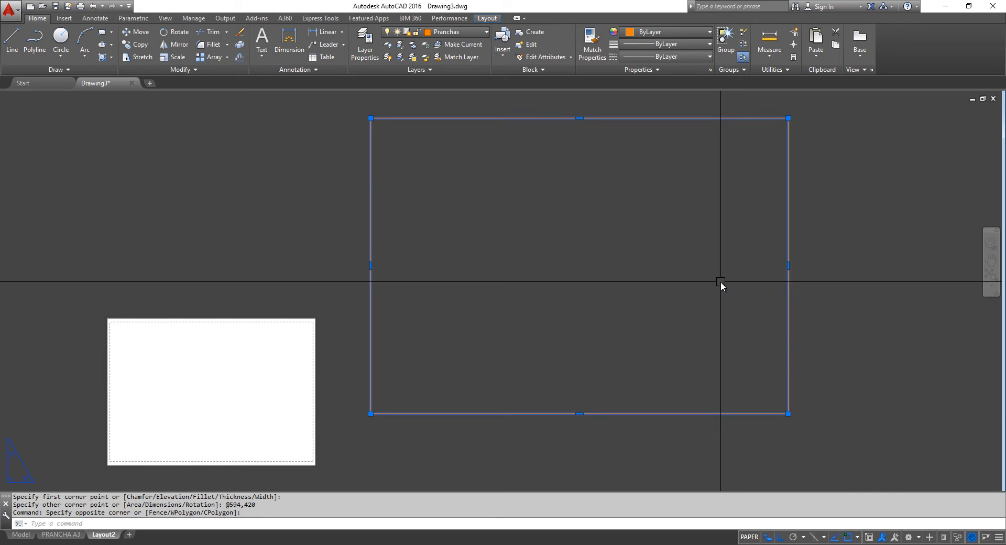
{"action": "type", "text": "x"}
{"action": "key", "text": "Return"}
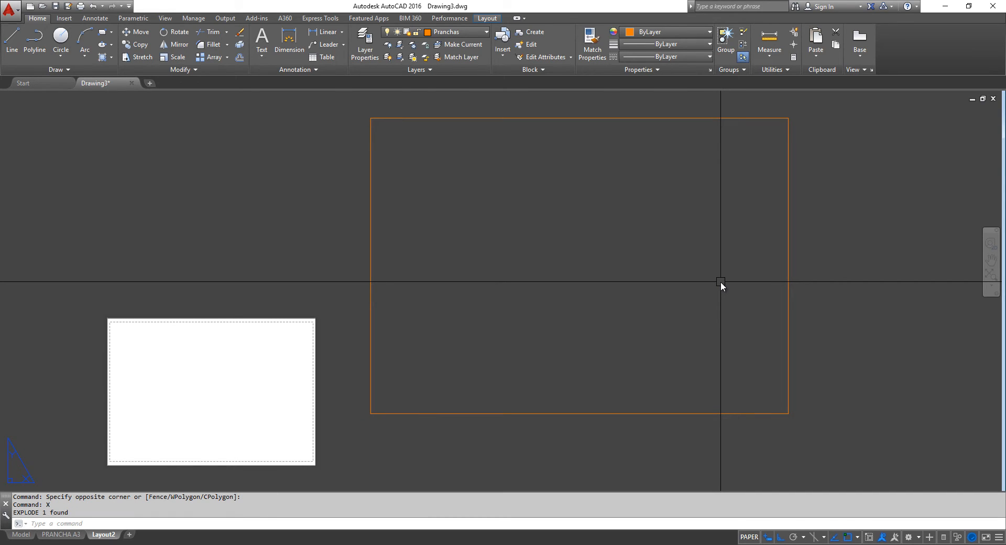
Offset the A2 sheet's left edge 25 units inward for the binding margin.
{"action": "type", "text": "o"}
{"action": "key", "text": "Return"}
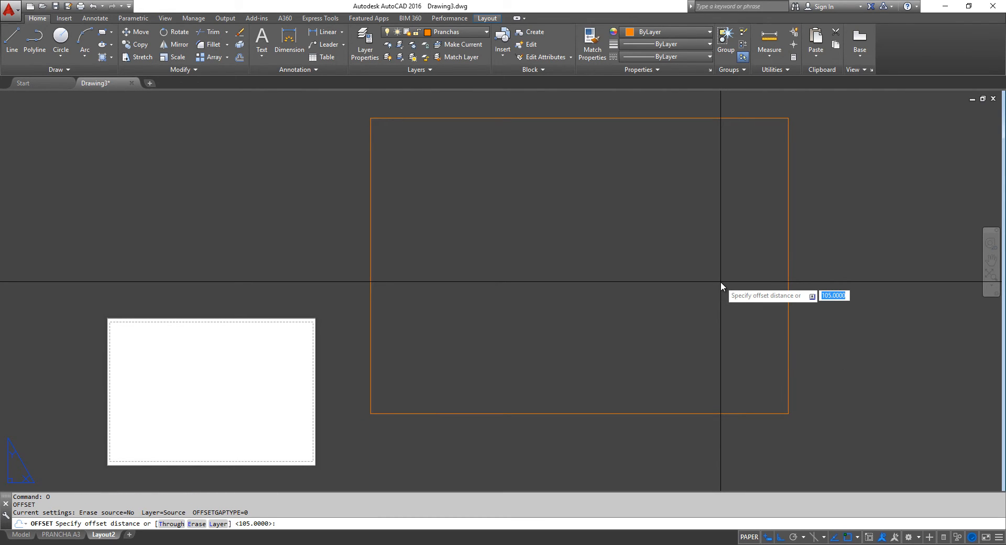
{"action": "type", "text": "25"}
{"action": "key", "text": "Return"}
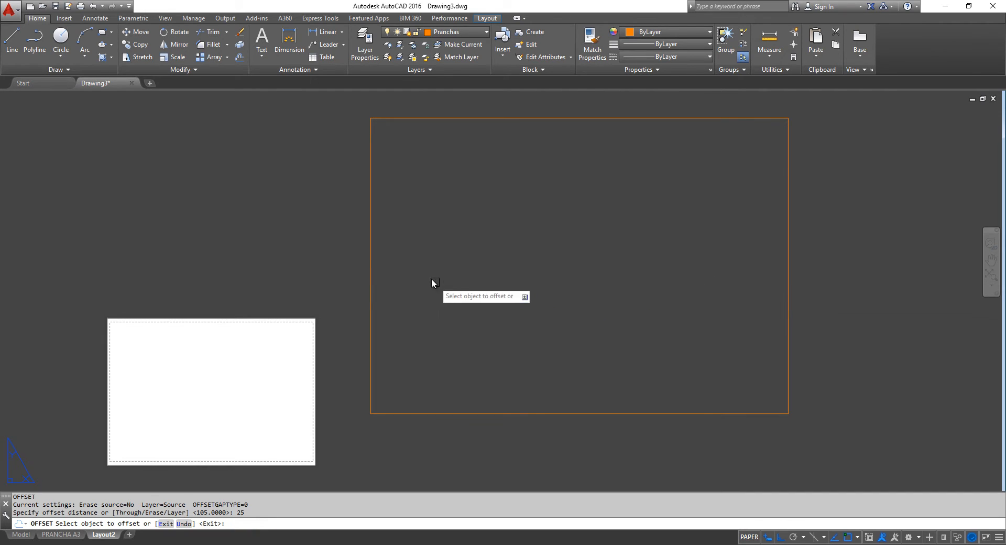
{"action": "left_click", "coordinate": [371, 258]}
{"action": "left_click", "coordinate": [449, 261]}
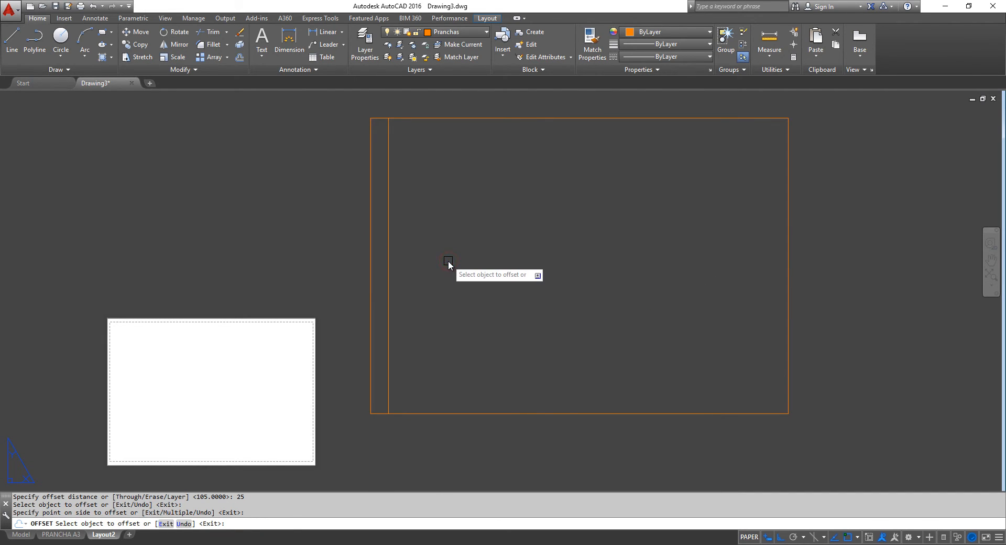
{"action": "key", "text": "Return"}
Offset the A2 sheet's top, right and bottom edges 7 units inward for the remaining margins.
{"action": "key", "text": "Return"}
{"action": "type", "text": "7"}
{"action": "key", "text": "Return"}
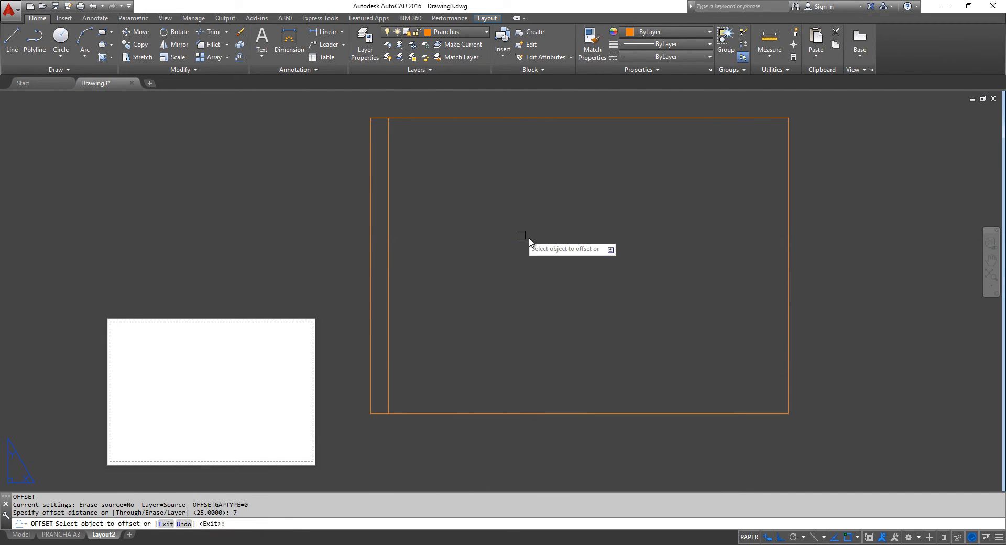
{"action": "left_click", "coordinate": [591, 119]}
{"action": "left_click", "coordinate": [591, 157]}
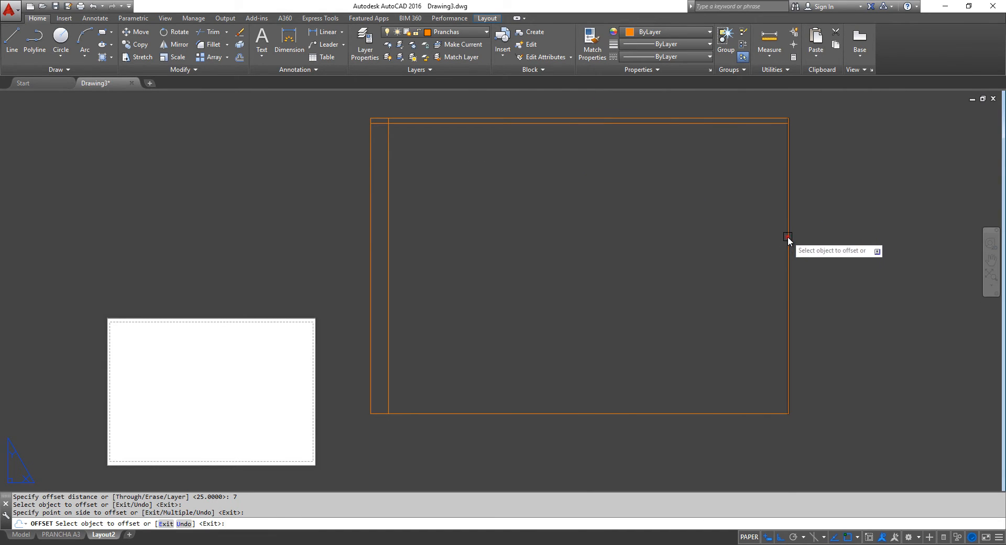
{"action": "left_click", "coordinate": [788, 239]}
{"action": "left_click", "coordinate": [726, 241]}
{"action": "left_click", "coordinate": [571, 414]}
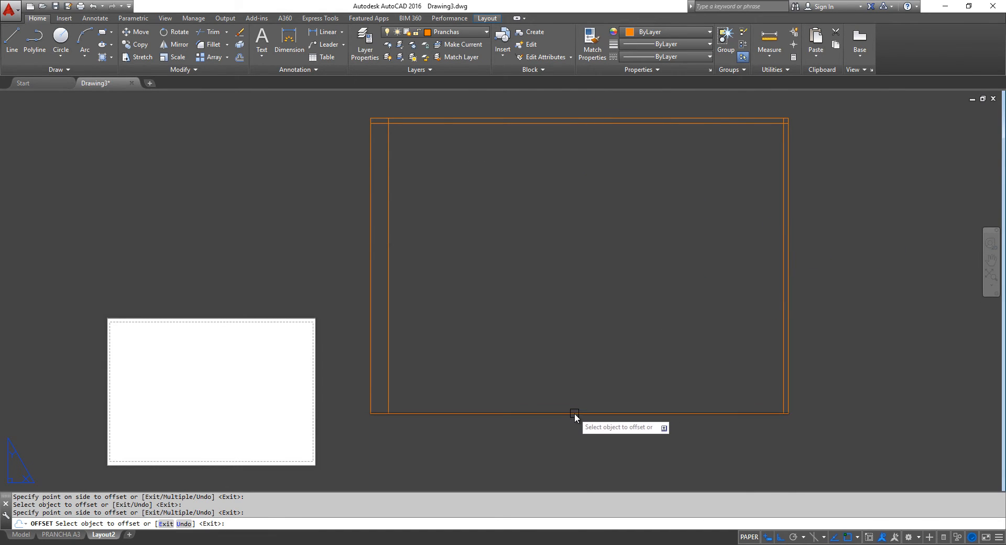
{"action": "left_click", "coordinate": [568, 311]}
{"action": "key", "text": "Return"}
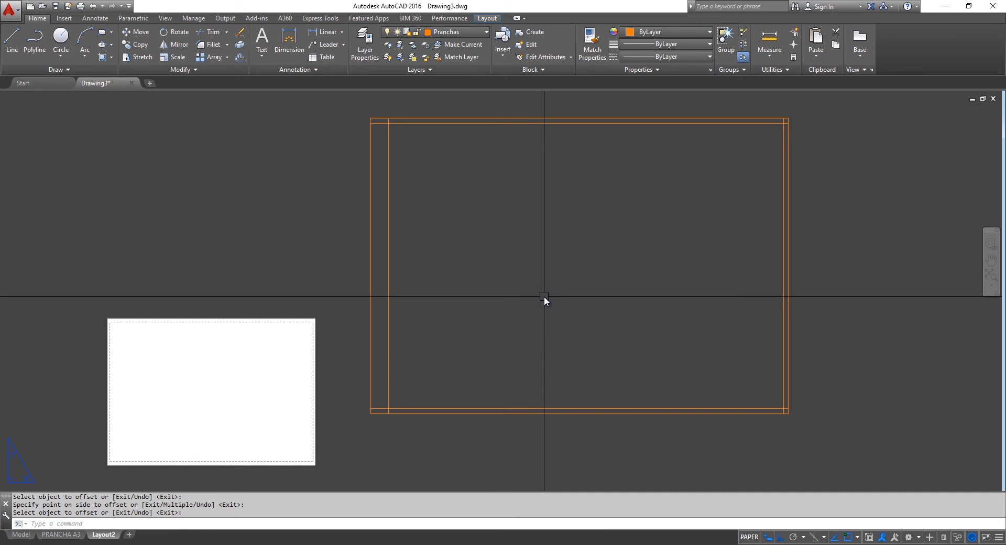
Fillet the A2 sheet's four inner margin lines with zero radius so they meet in sharp corners as a closed frame.
{"action": "type", "text": "f"}
{"action": "key", "text": "Return"}
{"action": "type", "text": "m"}
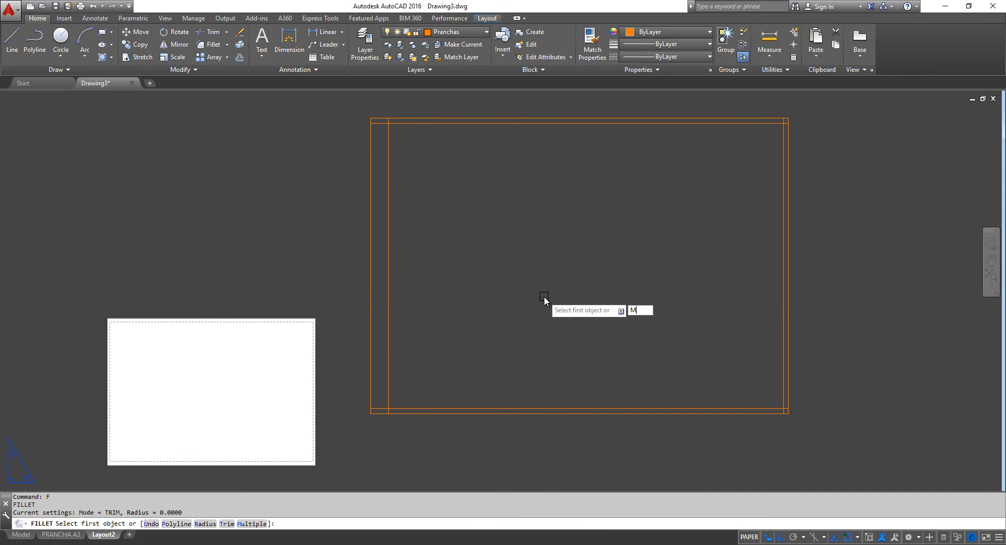
{"action": "key", "text": "Return"}
{"action": "left_click", "coordinate": [398, 408]}
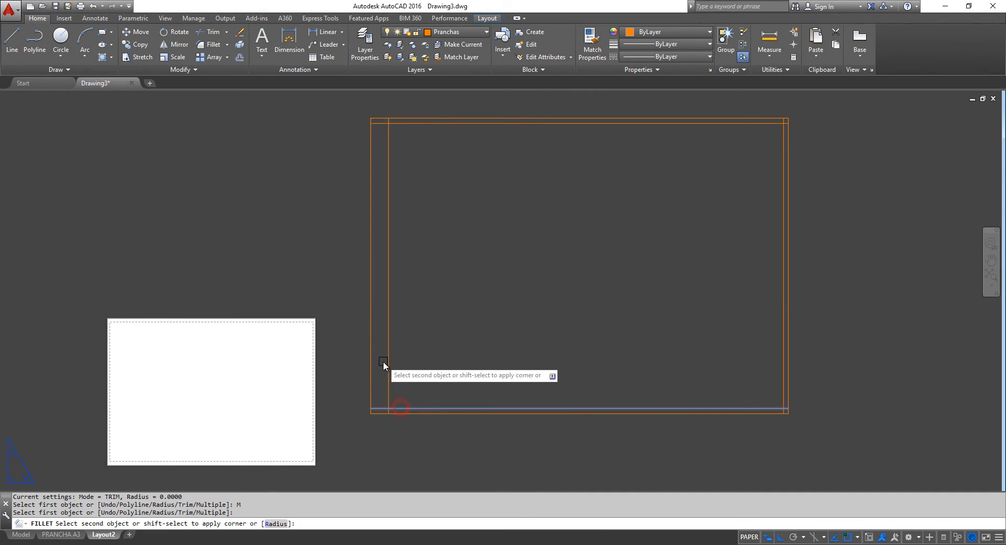
{"action": "left_click", "coordinate": [388, 362]}
{"action": "left_click", "coordinate": [388, 153]}
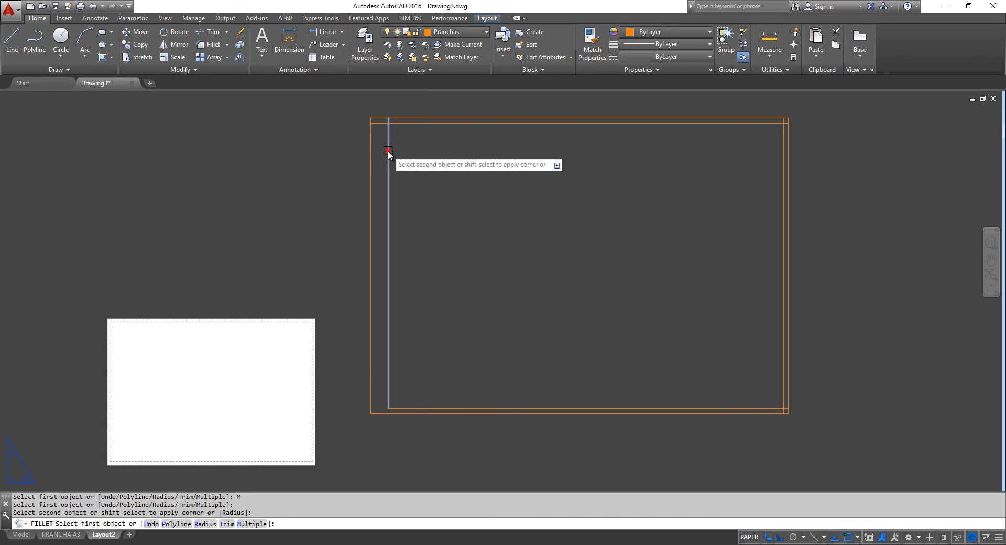
{"action": "left_click", "coordinate": [413, 124]}
{"action": "left_click", "coordinate": [761, 124]}
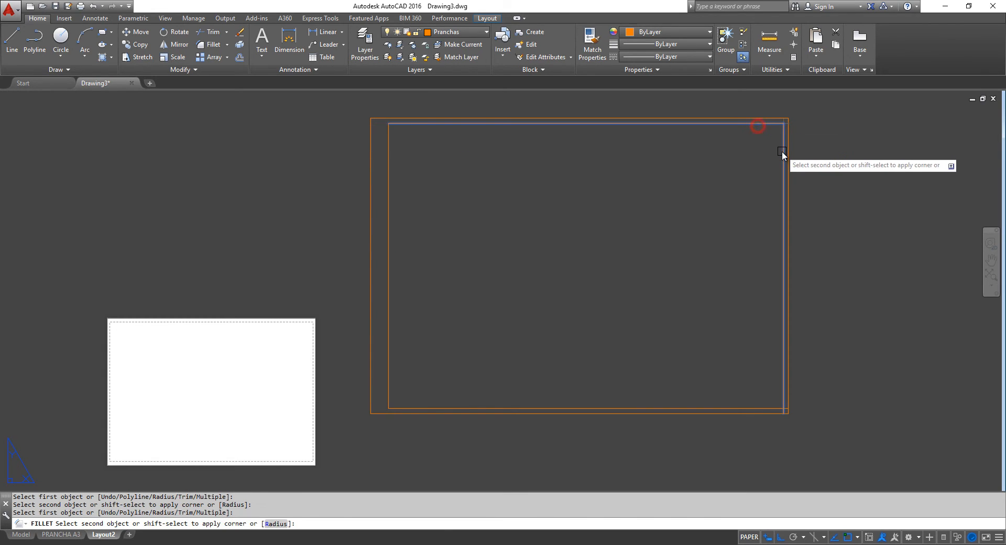
{"action": "left_click", "coordinate": [782, 152]}
{"action": "left_click", "coordinate": [783, 391]}
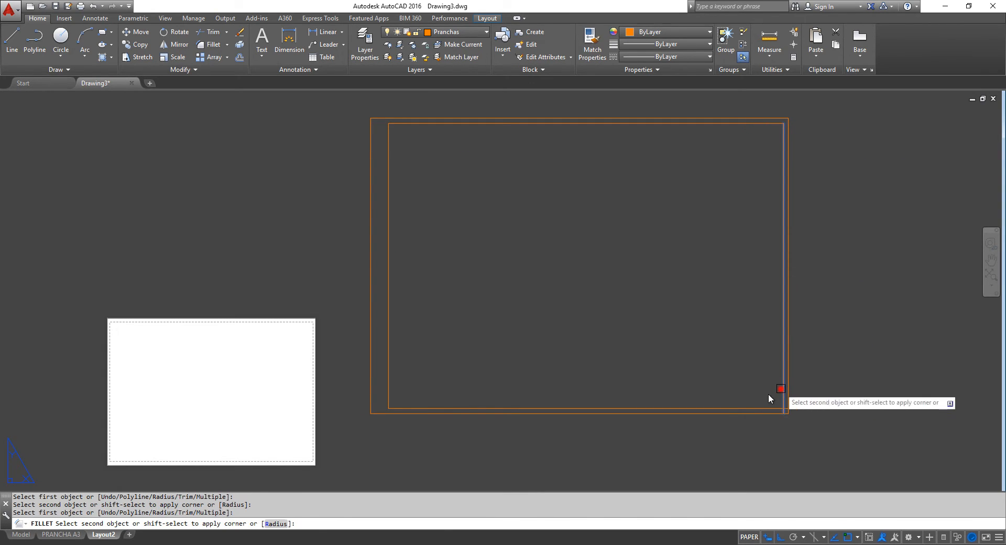
{"action": "left_click", "coordinate": [722, 409]}
{"action": "key", "text": "Return"}
Check the A2 folding diagram in Acrobat Reader, and back in AutoCAD offset the sheet's outer right edge 185 units inward.
{"action": "middle_click_drag", "start_coordinate": [642, 321], "coordinate": [472, 349]}
{"action": "left_click", "coordinate": [518, 544]}
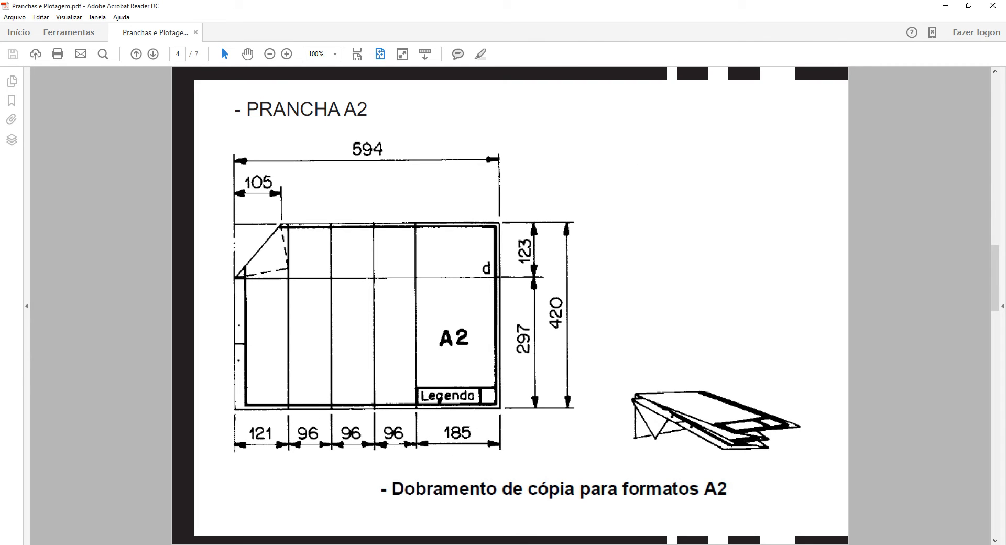
{"action": "key", "text": "alt+Tab"}
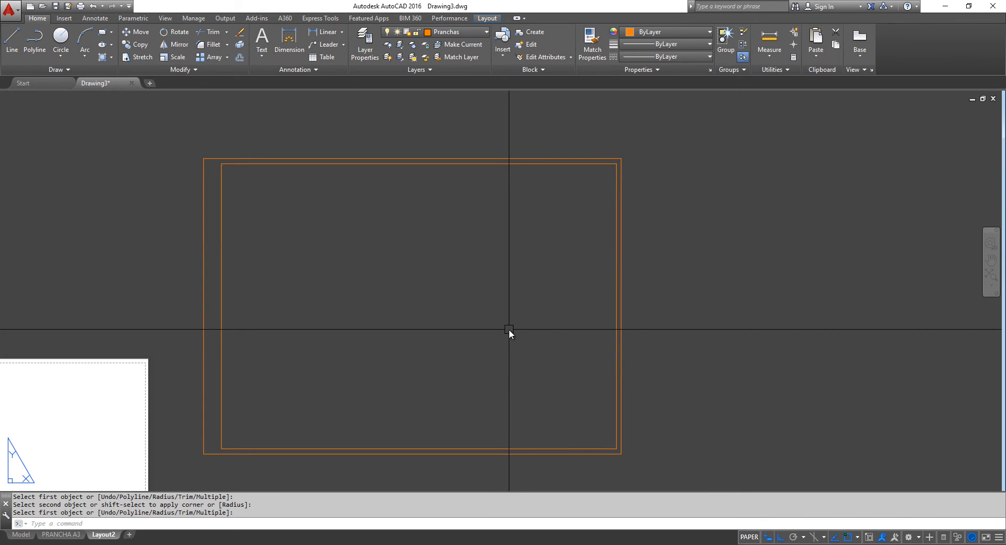
{"action": "type", "text": "o"}
{"action": "key", "text": "Return"}
{"action": "type", "text": "185"}
{"action": "key", "text": "Return"}
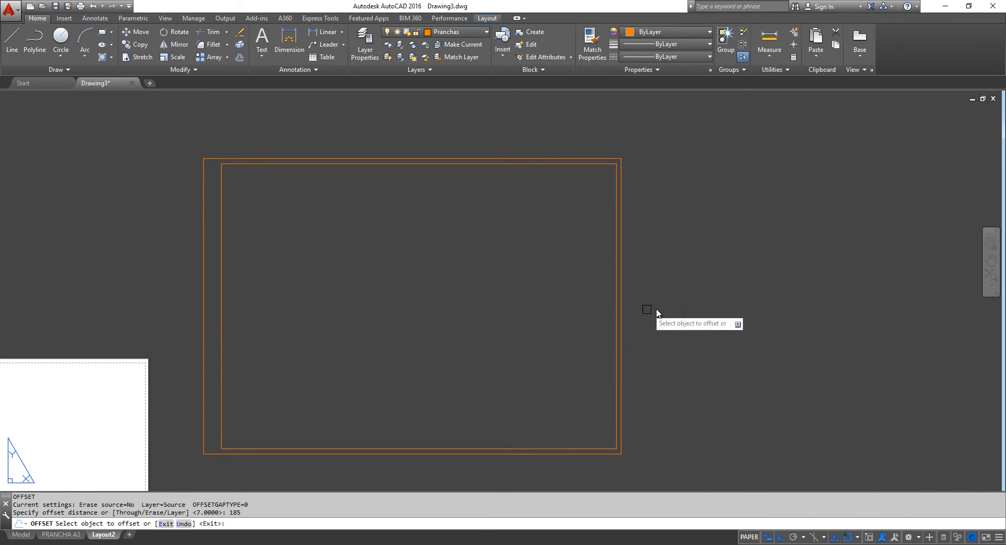
{"action": "left_click", "coordinate": [622, 326]}
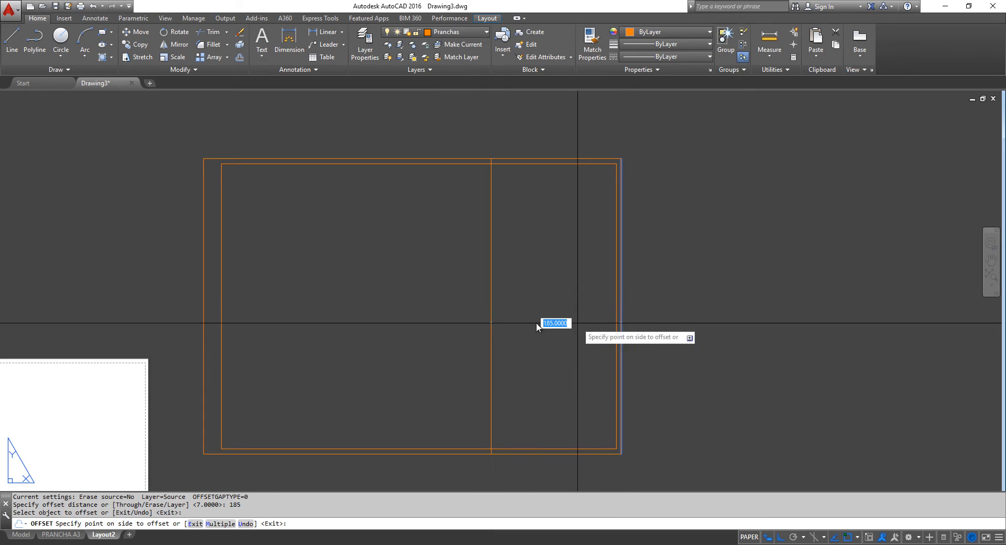
{"action": "left_click", "coordinate": [452, 327]}
{"action": "key", "text": "Return"}
Offset the 185-unit fold line leftward three times in succession at 96-unit spacing to add the remaining vertical fold lines.
{"action": "key", "text": "Return"}
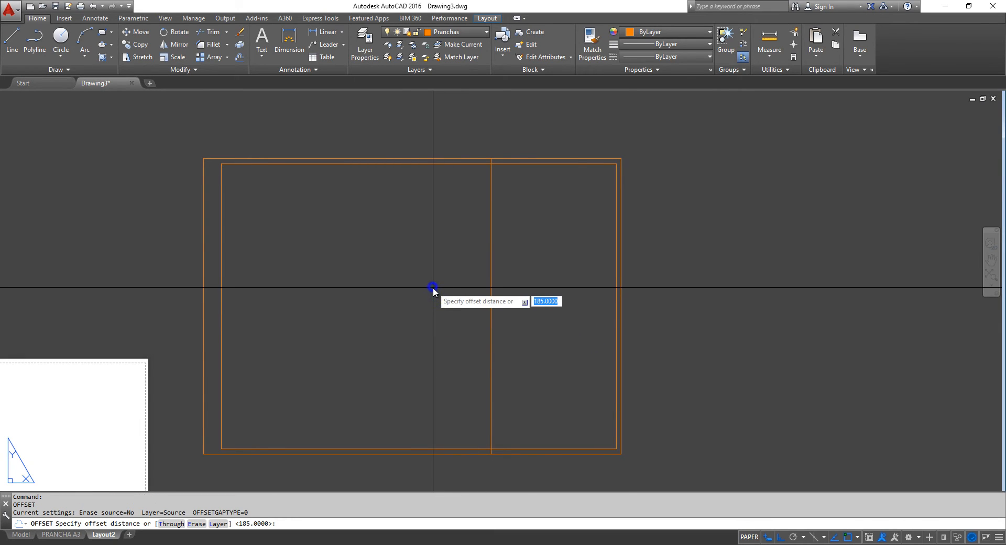
{"action": "type", "text": "96"}
{"action": "key", "text": "Return"}
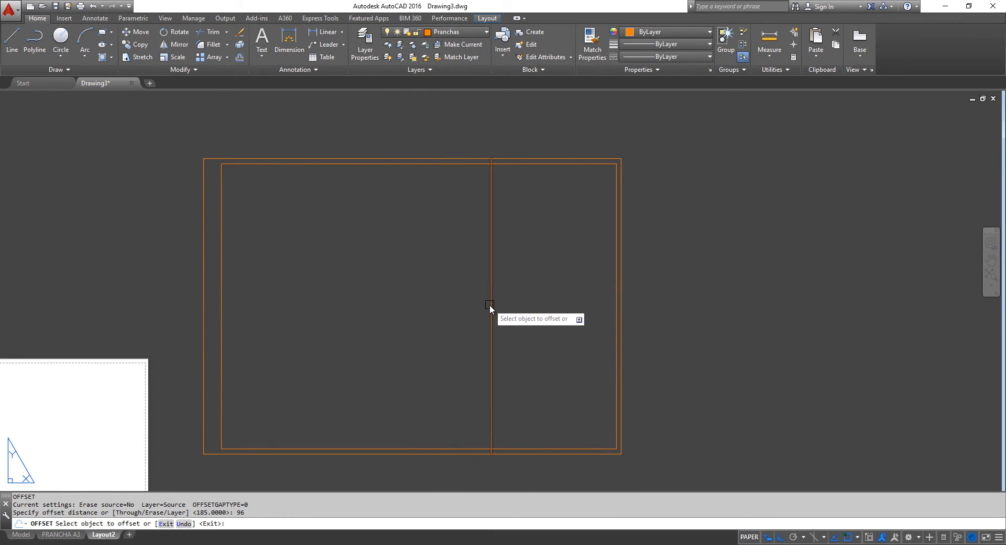
{"action": "left_click", "coordinate": [491, 308]}
{"action": "left_click", "coordinate": [426, 302]}
{"action": "left_click", "coordinate": [423, 304]}
{"action": "left_click", "coordinate": [390, 307]}
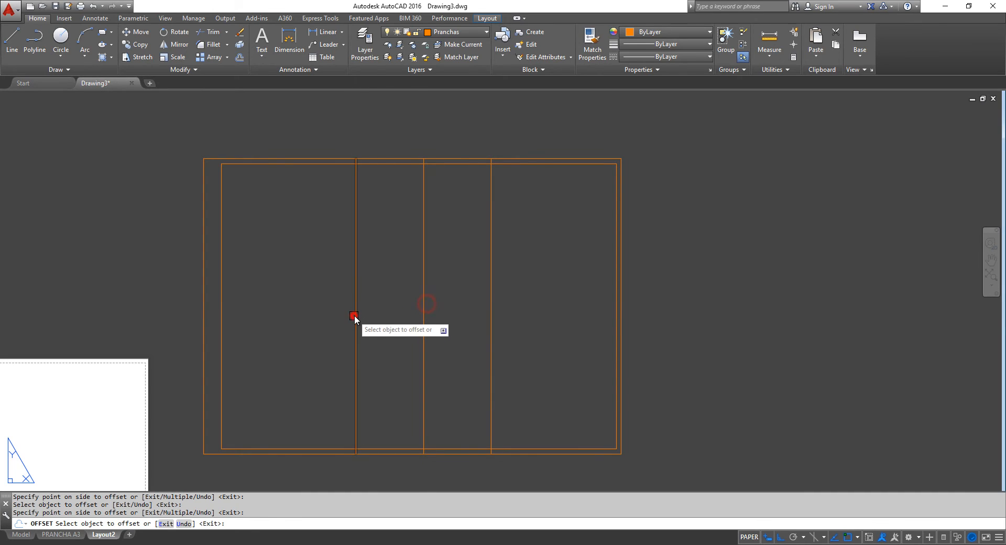
{"action": "left_click", "coordinate": [355, 316]}
{"action": "left_click", "coordinate": [263, 312]}
{"action": "key", "text": "Return"}
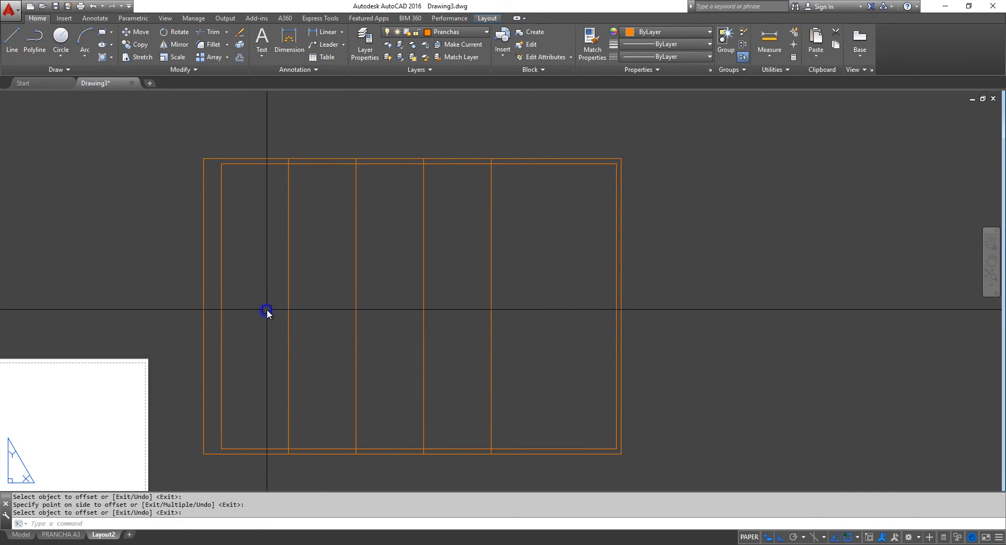
Trim the four vertical fold lines inside the inner frame, leaving only short fold marks in the top and bottom margins.
{"action": "type", "text": "tr"}
{"action": "key", "text": "Return"}
{"action": "key", "text": "Return"}
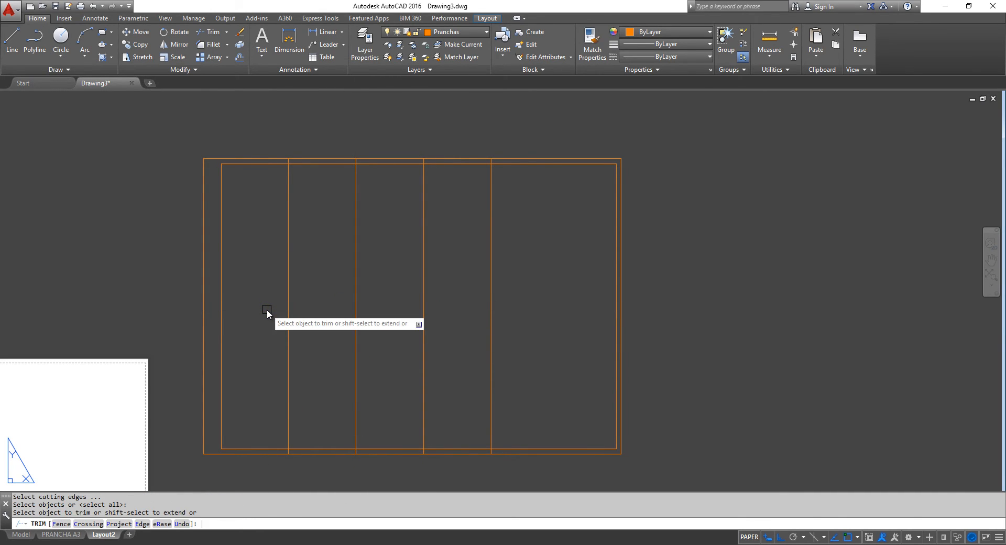
{"action": "left_click", "coordinate": [512, 348]}
{"action": "left_click", "coordinate": [267, 278]}
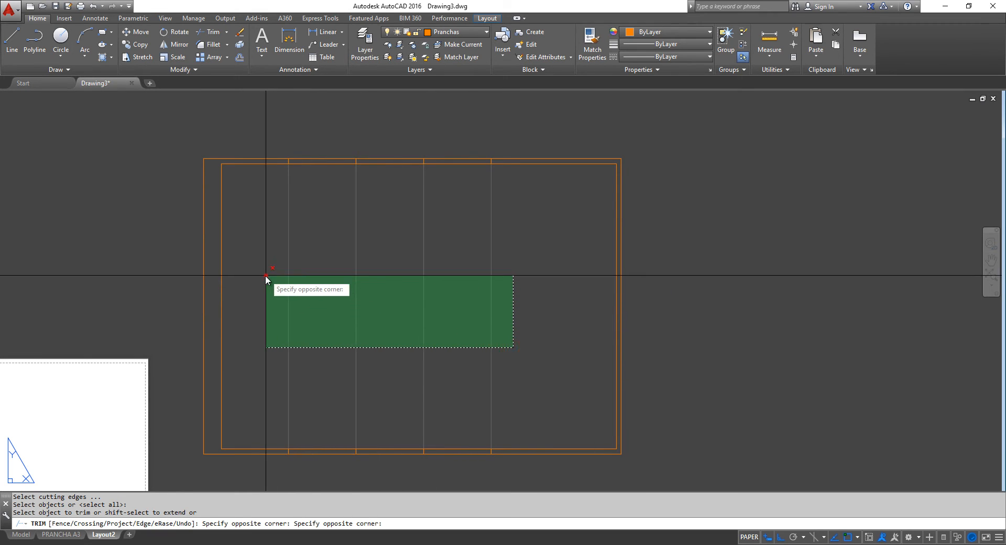
{"action": "key", "text": "Return"}
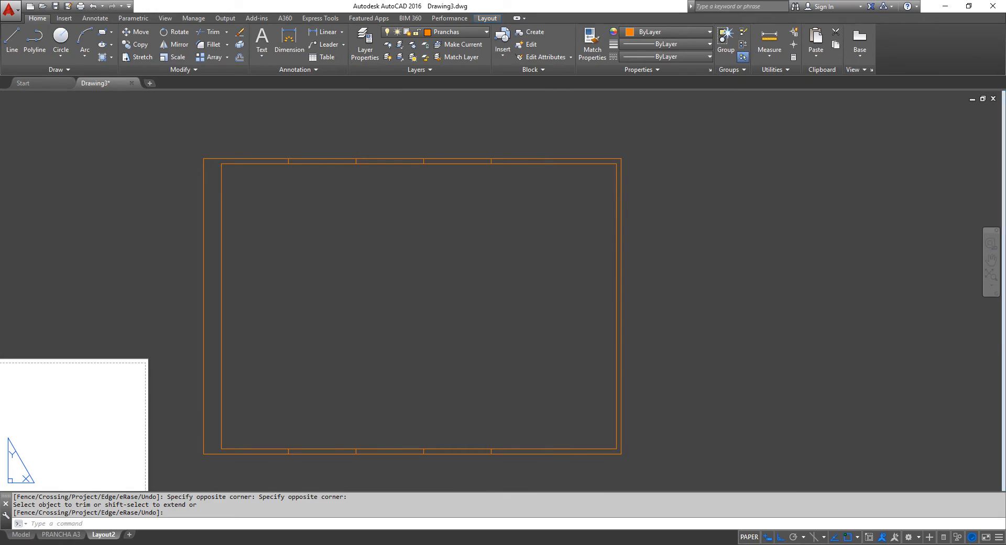
Compare the A3 and A2 folding diagrams in Acrobat Reader, and back in AutoCAD offset the sheet's outer bottom edge 297 units upward.
{"action": "key", "text": "alt+Tab"}
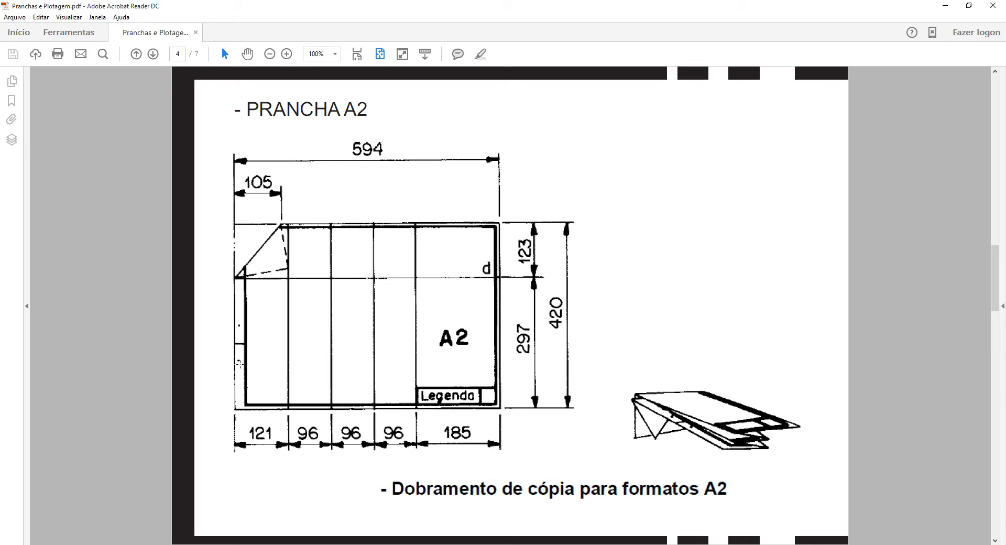
{"action": "scroll", "coordinate": [465, 383], "scroll_direction": "up", "scroll_amount": 2}
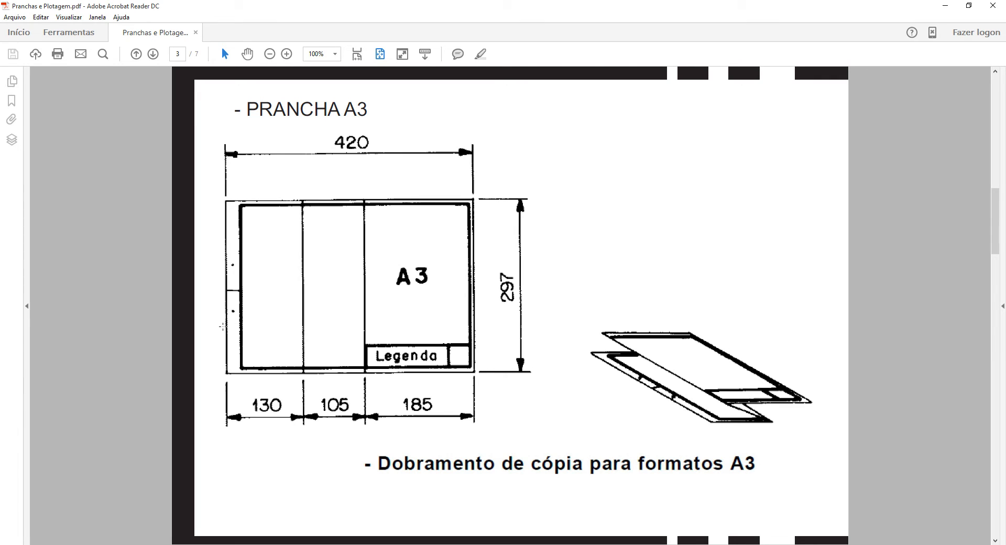
{"action": "scroll", "coordinate": [344, 296], "scroll_direction": "down", "scroll_amount": 2}
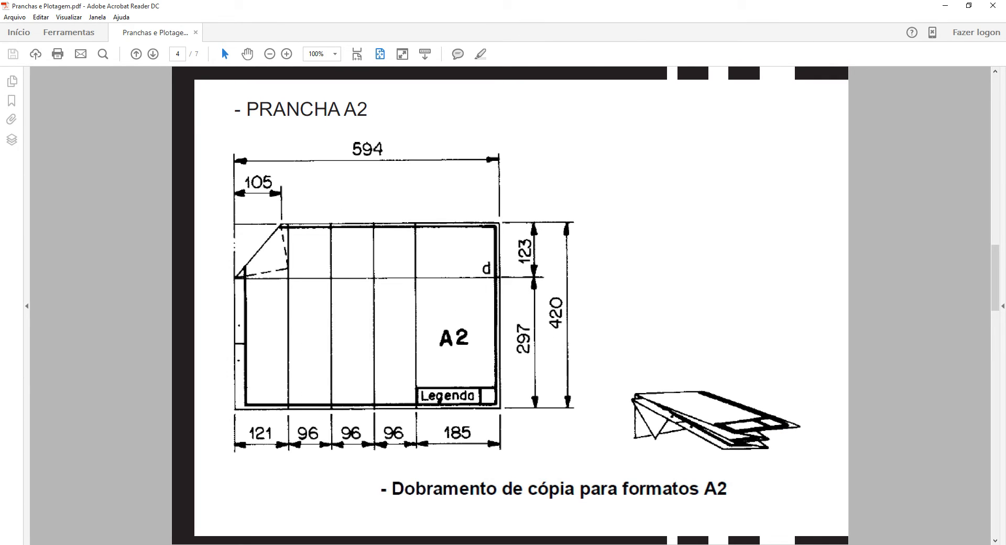
{"action": "key", "text": "alt+Tab"}
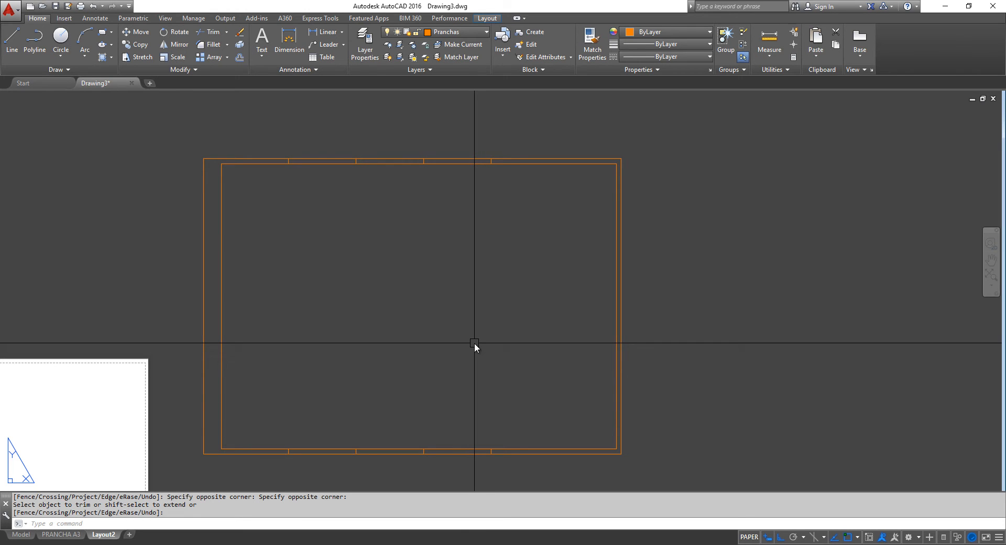
{"action": "type", "text": "O"}
{"action": "key", "text": "Return"}
{"action": "type", "text": "297"}
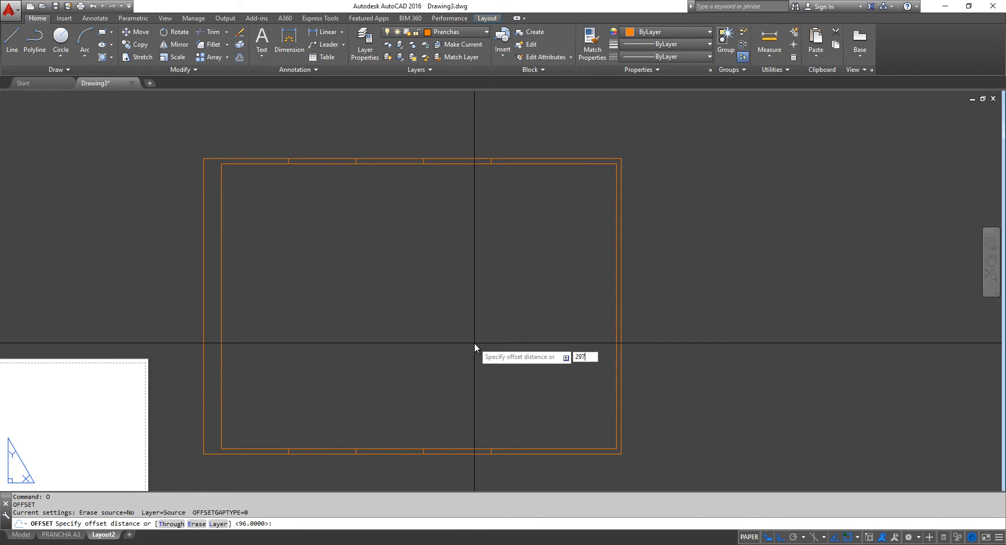
{"action": "key", "text": "Return"}
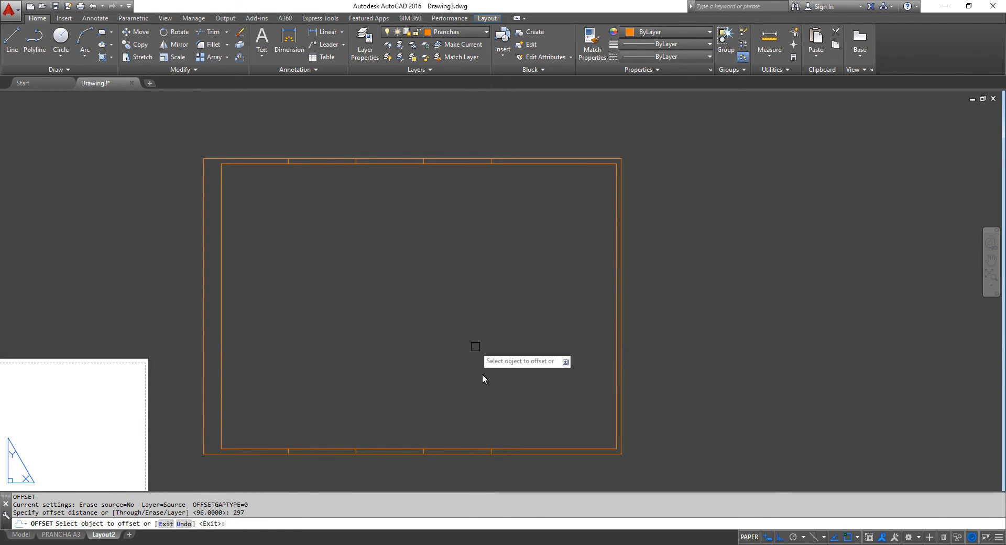
{"action": "left_click", "coordinate": [457, 457]}
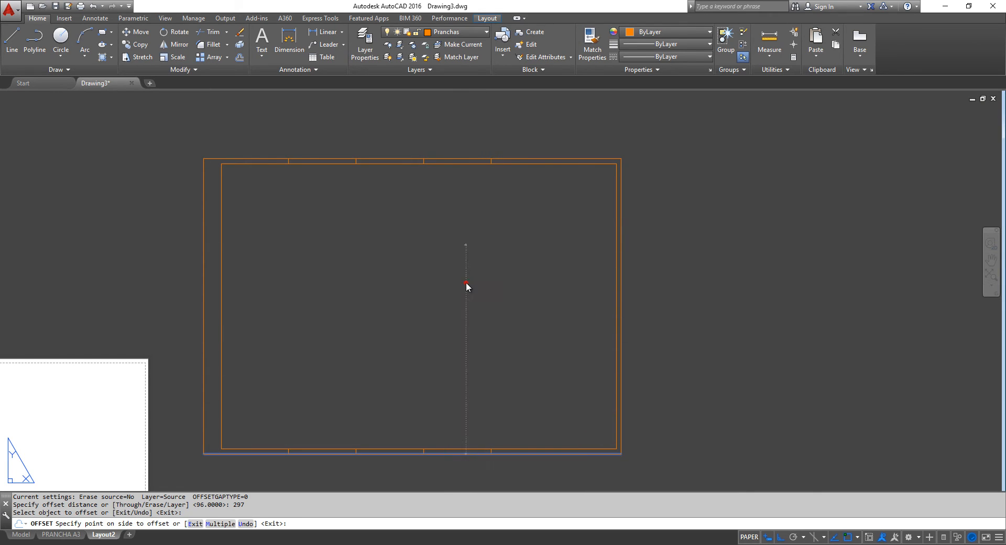
{"action": "left_click", "coordinate": [467, 283]}
{"action": "key", "text": "Return"}
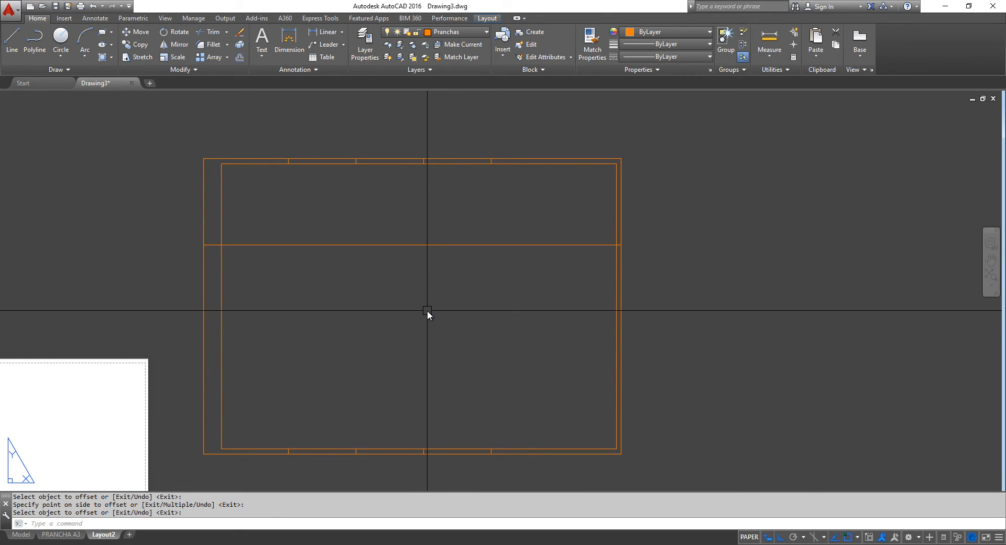
Trim the horizontal fold line inside the inner frame, leaving only fold marks in the left and right margins.
{"action": "type", "text": "tr"}
{"action": "key", "text": "Return"}
{"action": "key", "text": "Return"}
{"action": "left_click", "coordinate": [458, 325]}
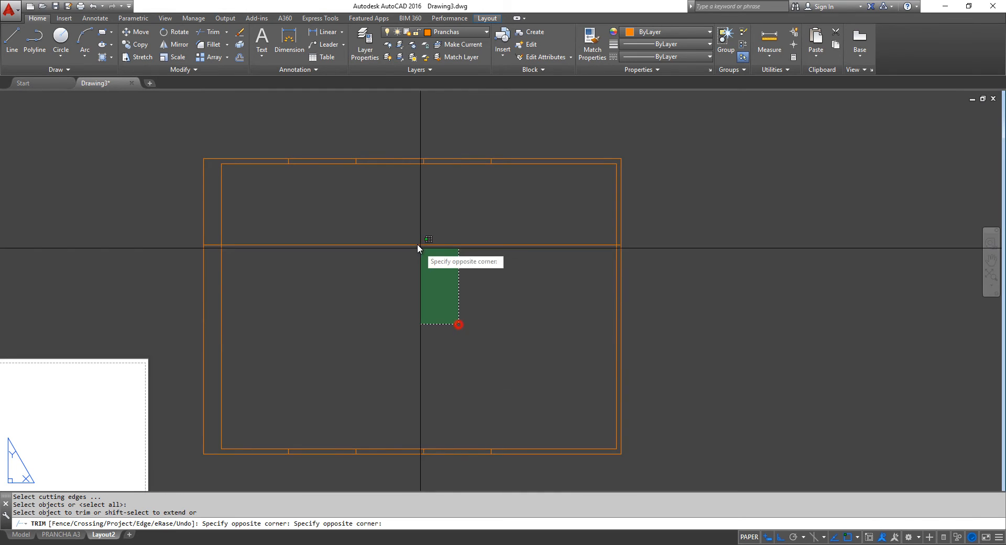
{"action": "left_click", "coordinate": [404, 228]}
{"action": "right_click", "coordinate": [404, 227]}
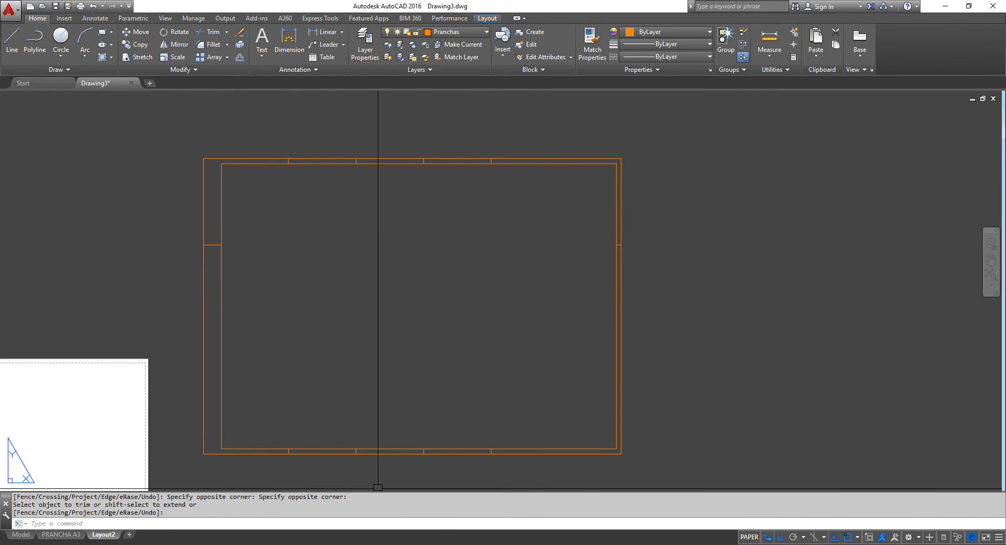
Recheck the A2 folding diagram in Acrobat Reader, and back in AutoCAD enter an offset distance of 105.
{"action": "key", "text": "alt+Tab"}
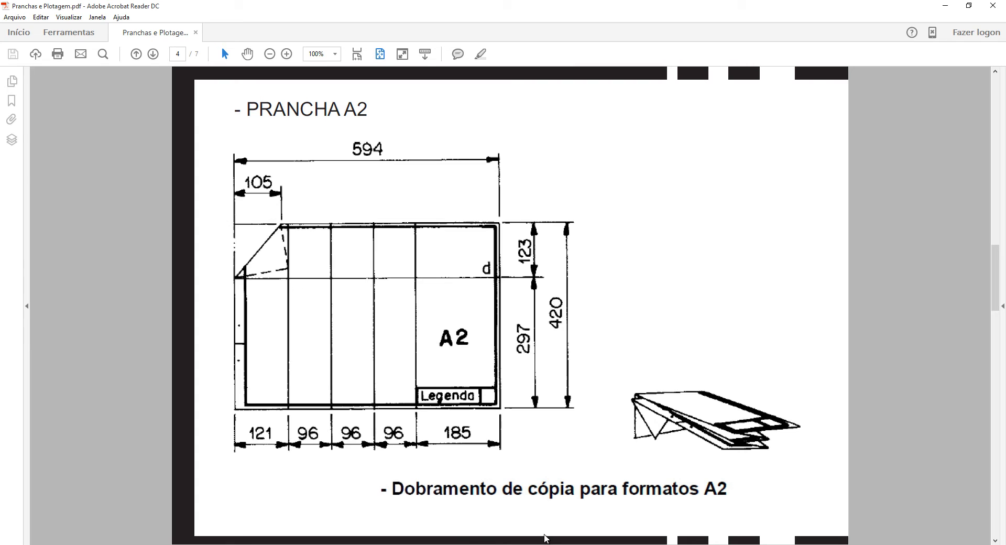
{"action": "key", "text": "alt+Tab"}
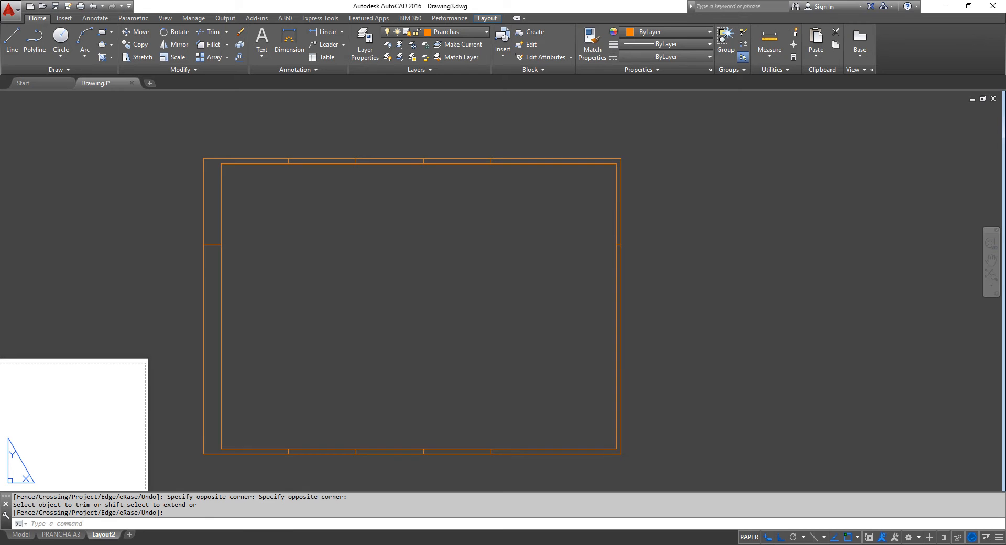
{"action": "type", "text": "o"}
{"action": "key", "text": "Return"}
{"action": "type", "text": "105"}
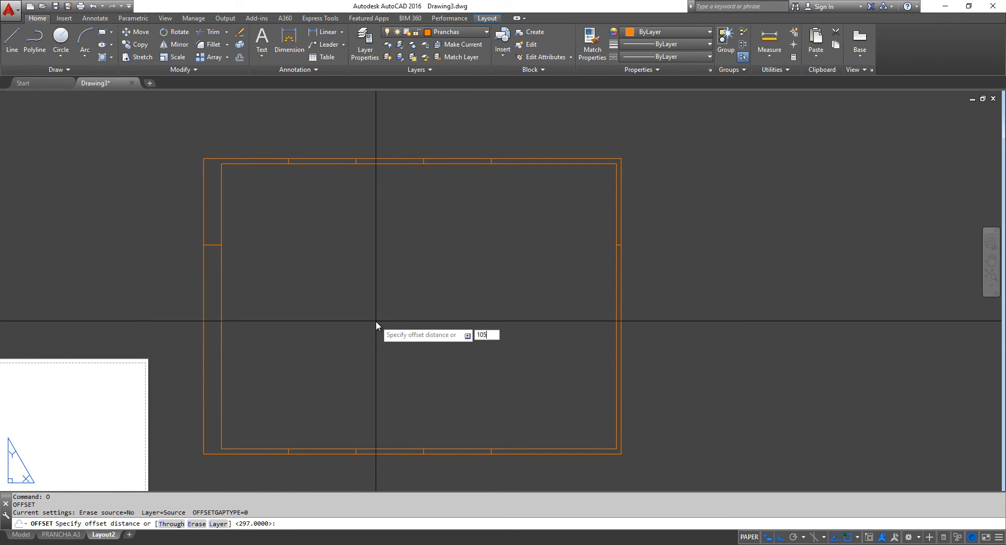
Offset the sheet's left outer edge 105 inward.
{"action": "key", "text": "Return"}
{"action": "left_click", "coordinate": [203, 199]}
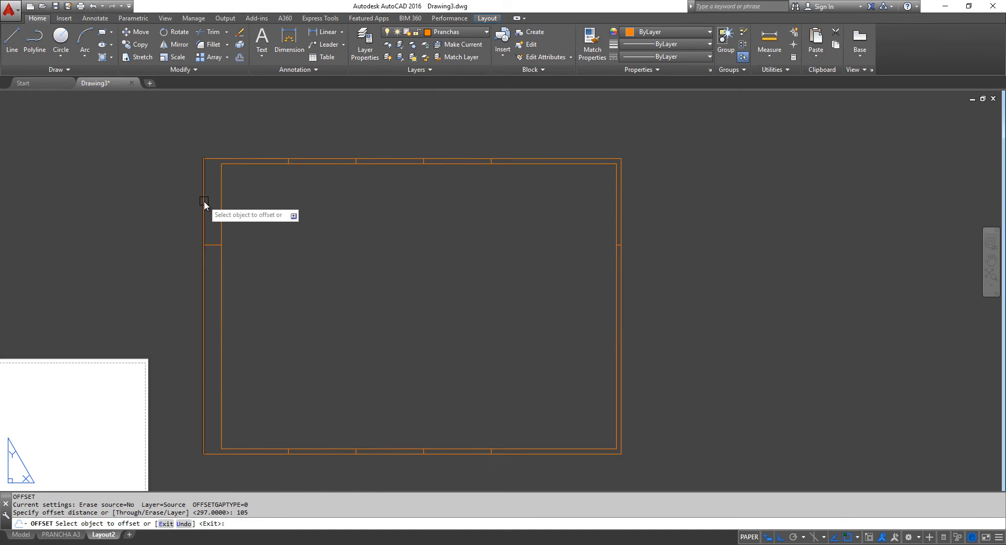
{"action": "left_click", "coordinate": [264, 215]}
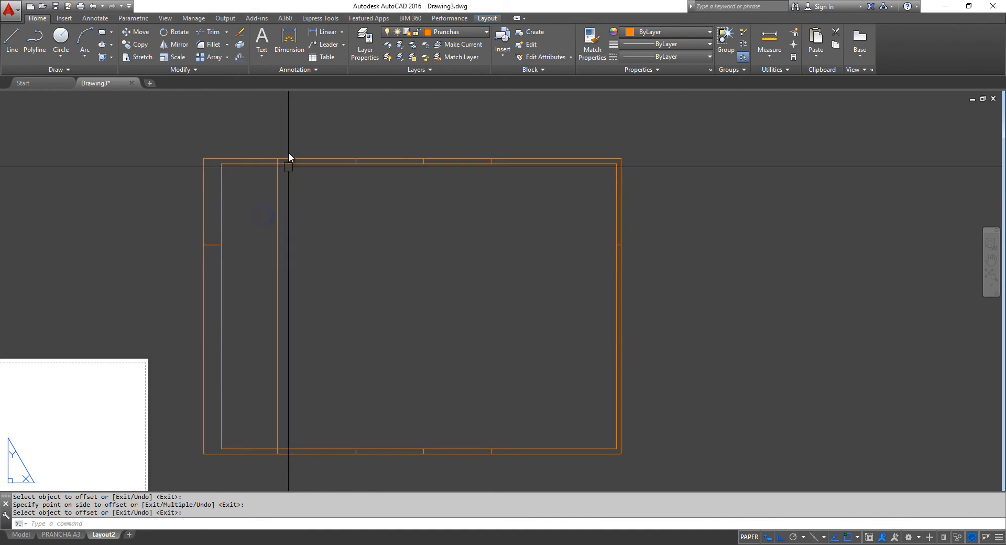
{"action": "key", "text": "Escape"}
Trim the offset line at the upper inner frame edge, keeping only the short fold mark in the upper margin.
{"action": "type", "text": "tr"}
{"action": "key", "text": "Return"}
{"action": "left_click", "coordinate": [262, 164]}
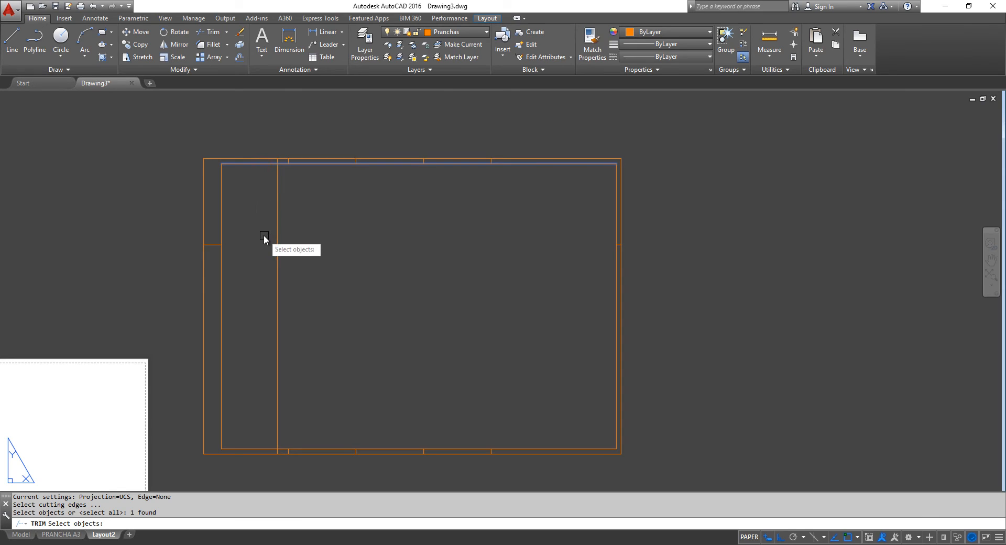
{"action": "key", "text": "Return"}
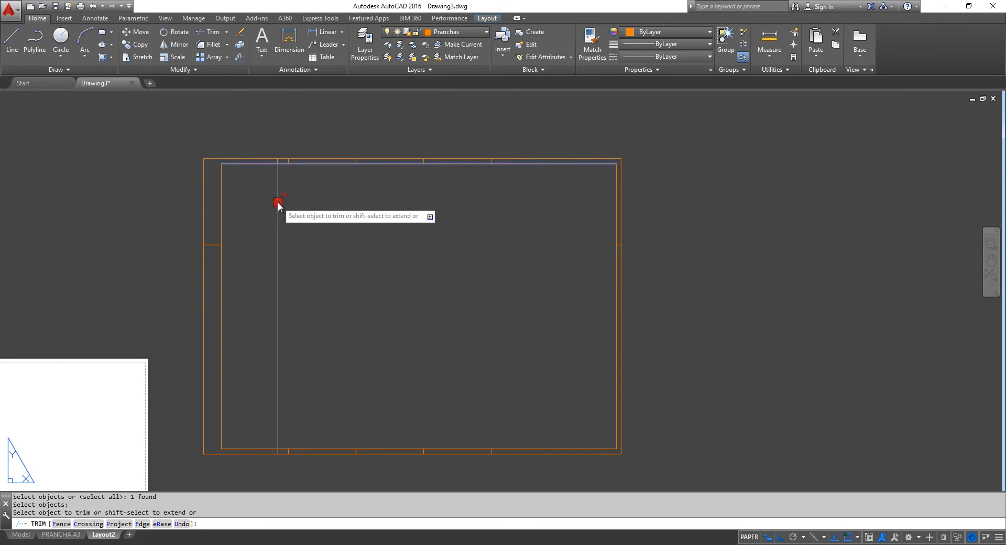
{"action": "left_click", "coordinate": [278, 202]}
{"action": "key", "text": "Return"}
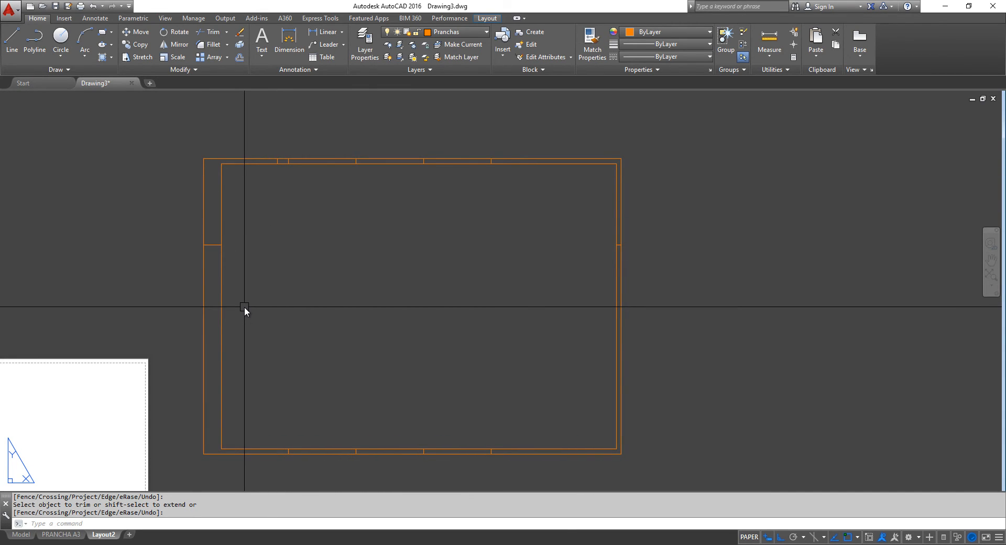
Draw a helper line along the left outer edge from the existing fold mark down to the sheet's lower-left corner.
{"action": "key", "text": "Escape"}
{"action": "type", "text": "L"}
{"action": "key", "text": "Return"}
{"action": "left_click", "coordinate": [204, 244]}
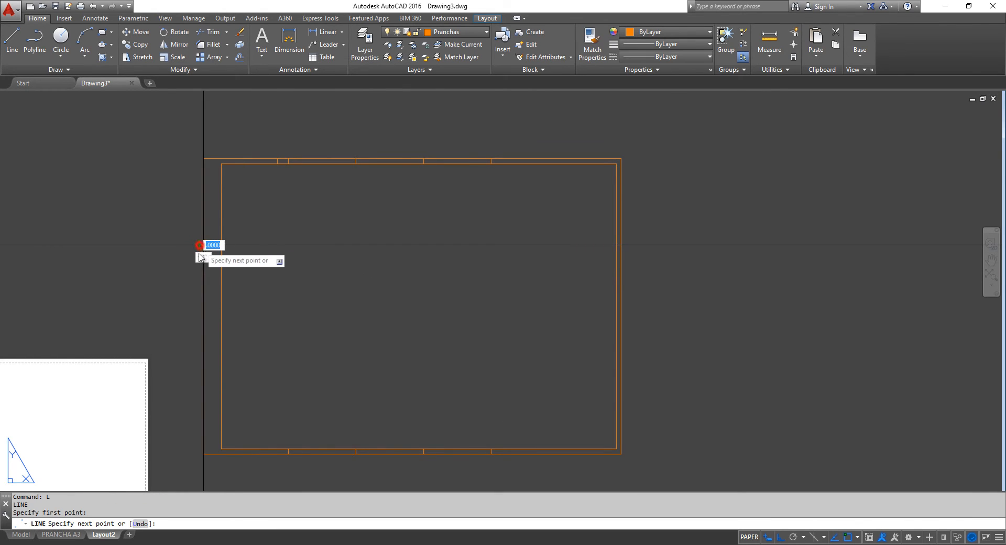
{"action": "left_click", "coordinate": [198, 452]}
{"action": "key", "text": "Return"}
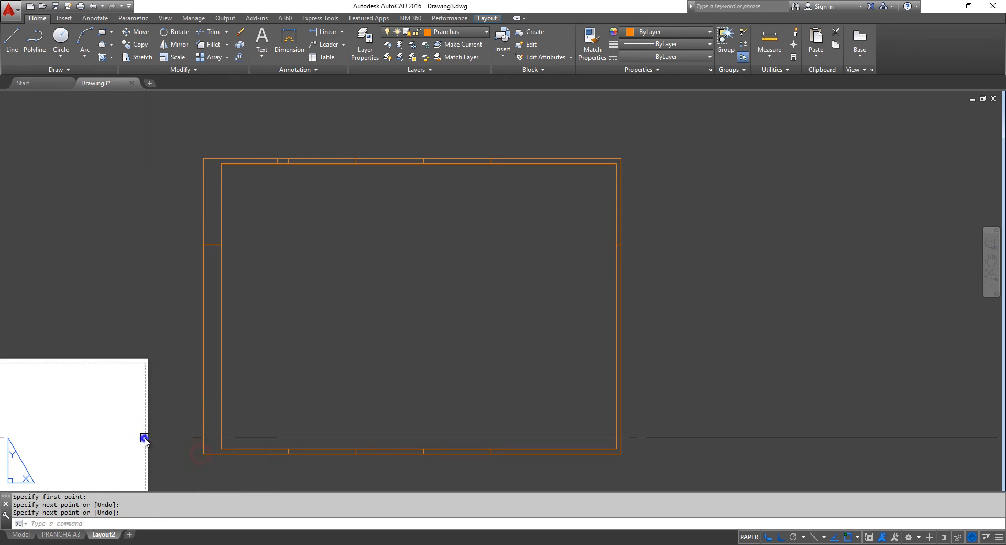
Draw a mark from the helper line's midpoint across the left margin to the inner frame, and delete the helper line.
{"action": "key", "text": "Return"}
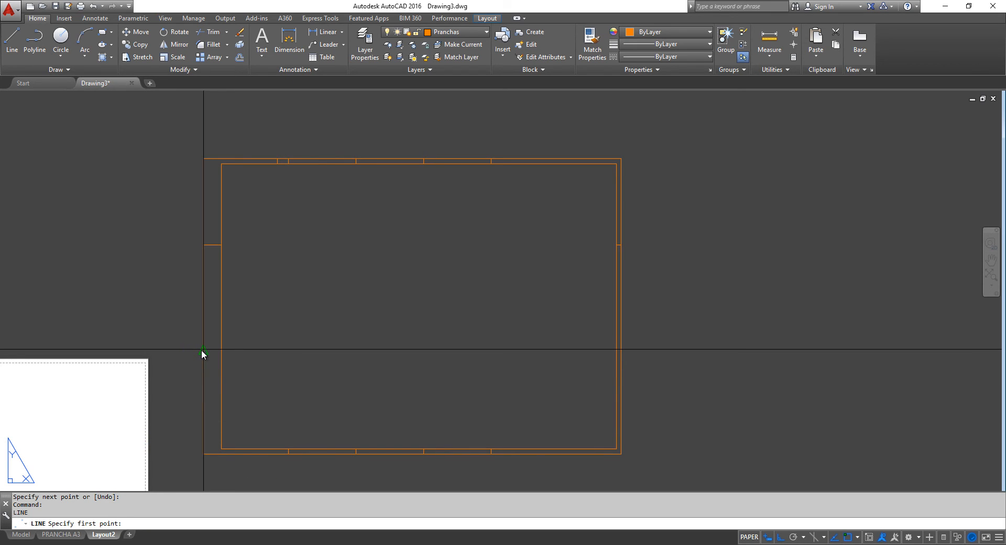
{"action": "left_click", "coordinate": [203, 350]}
{"action": "left_click", "coordinate": [220, 350]}
{"action": "key", "text": "Return"}
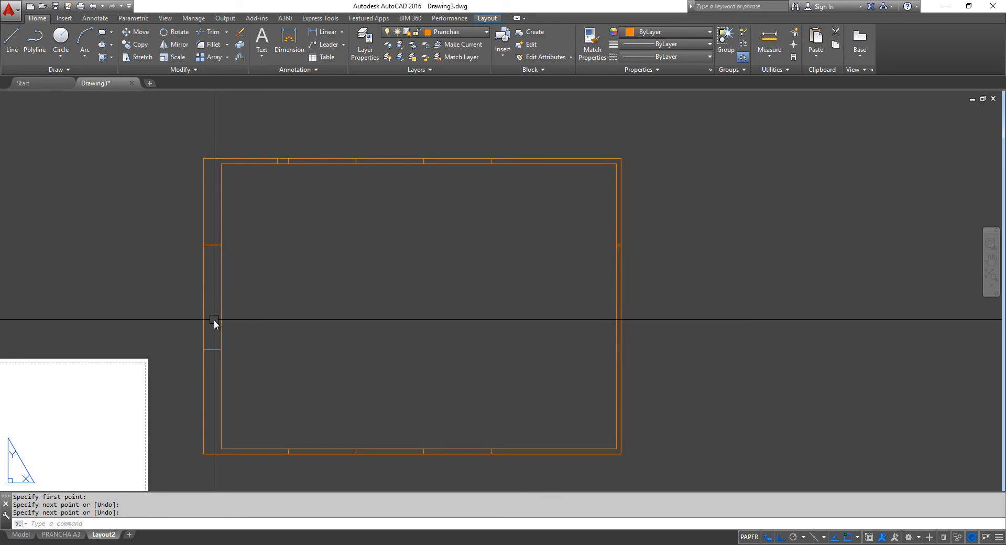
{"action": "left_click", "coordinate": [202, 369]}
{"action": "key", "text": "Delete"}
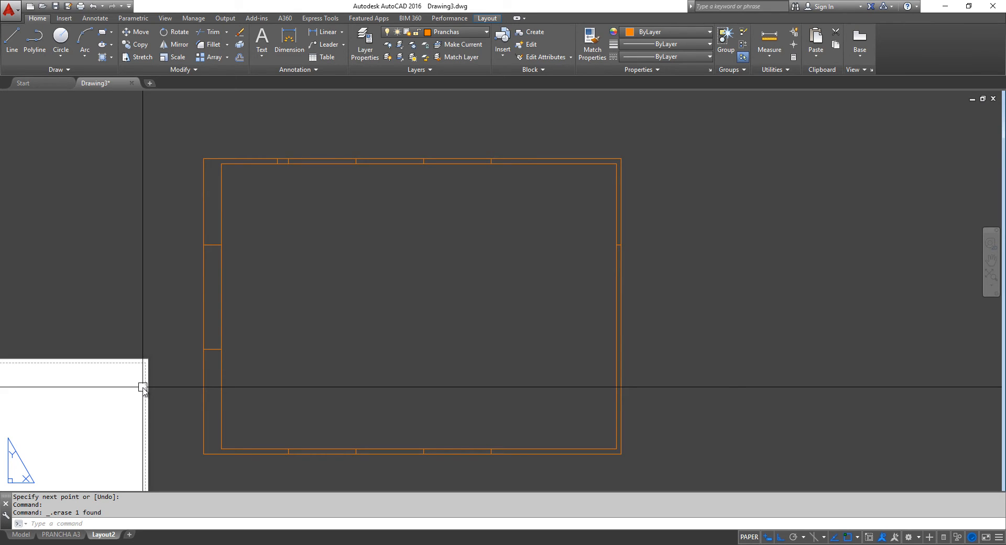
Start a block definition from all the sheet's frame lines and fold marks, and name it Prancha_A2.
{"action": "left_click", "coordinate": [179, 136]}
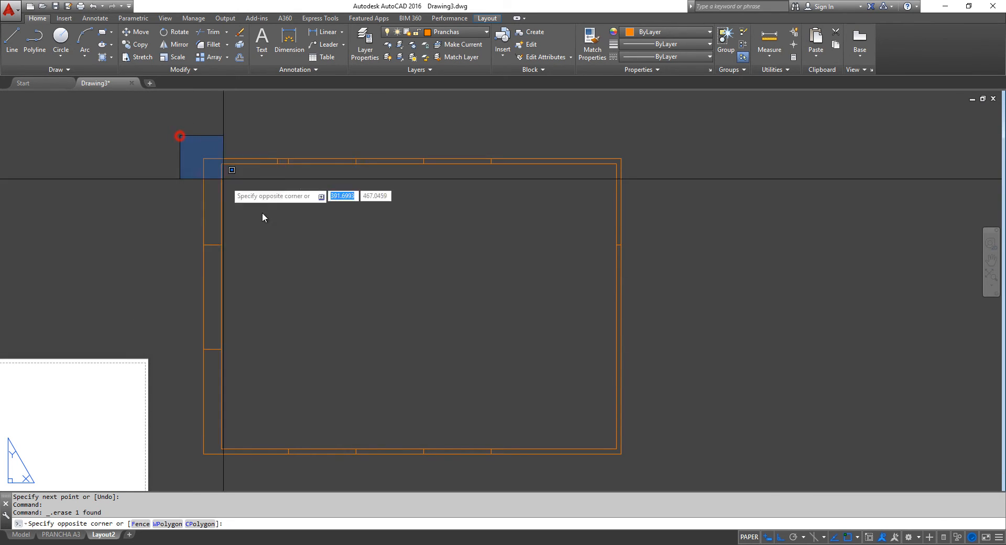
{"action": "left_click", "coordinate": [654, 477]}
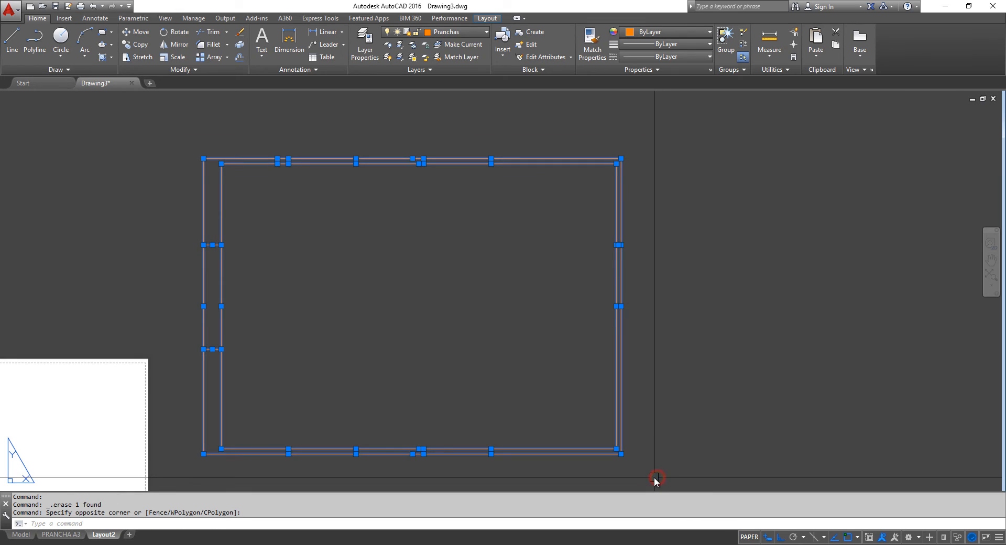
{"action": "type", "text": "b"}
{"action": "key", "text": "Return"}
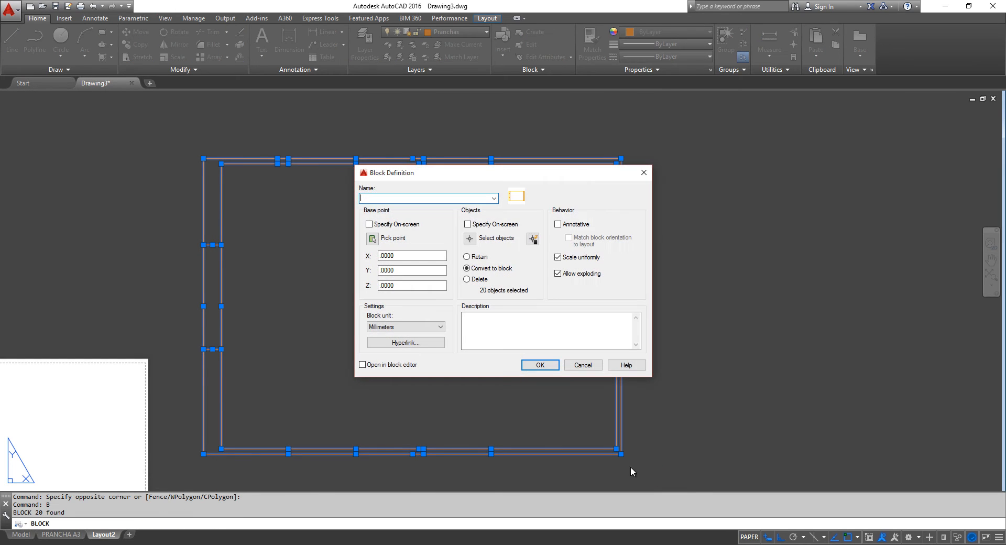
{"action": "type", "text": "pRANCHA"}
{"action": "key", "text": "BackSpace"}
{"action": "key", "text": "BackSpace"}
{"action": "key", "text": "BackSpace"}
{"action": "key", "text": "BackSpace"}
{"action": "key", "text": "BackSpace"}
{"action": "key", "text": "BackSpace"}
{"action": "type", "text": "Prancha_A2"}
Set the block's base point at the sheet's lower-left outer corner and create the block.
{"action": "left_click", "coordinate": [373, 239]}
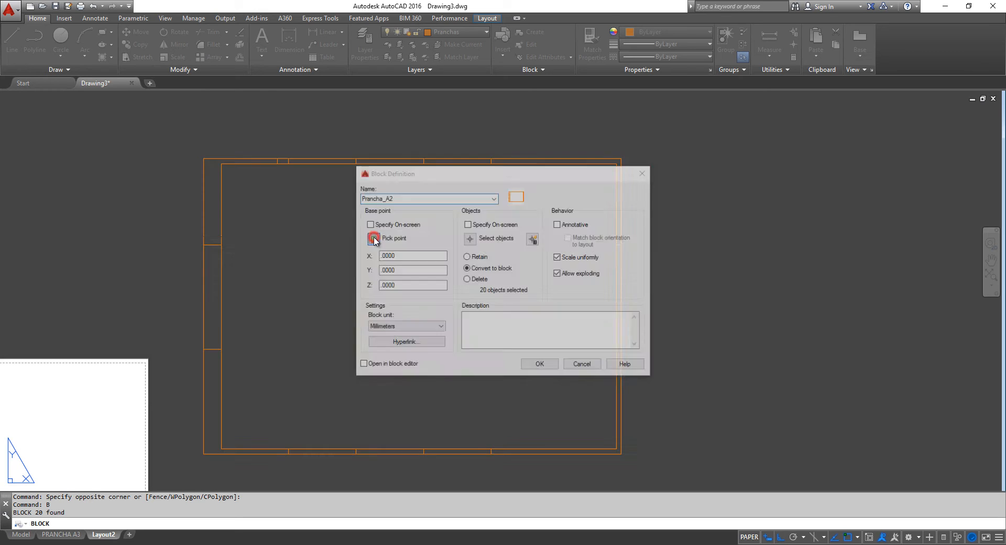
{"action": "left_click", "coordinate": [203, 455]}
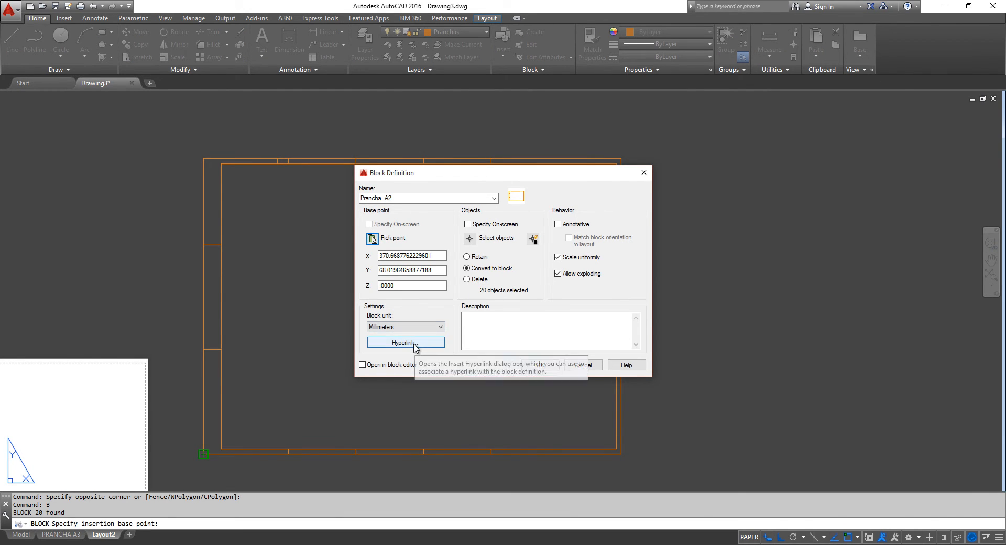
{"action": "left_click", "coordinate": [546, 369]}
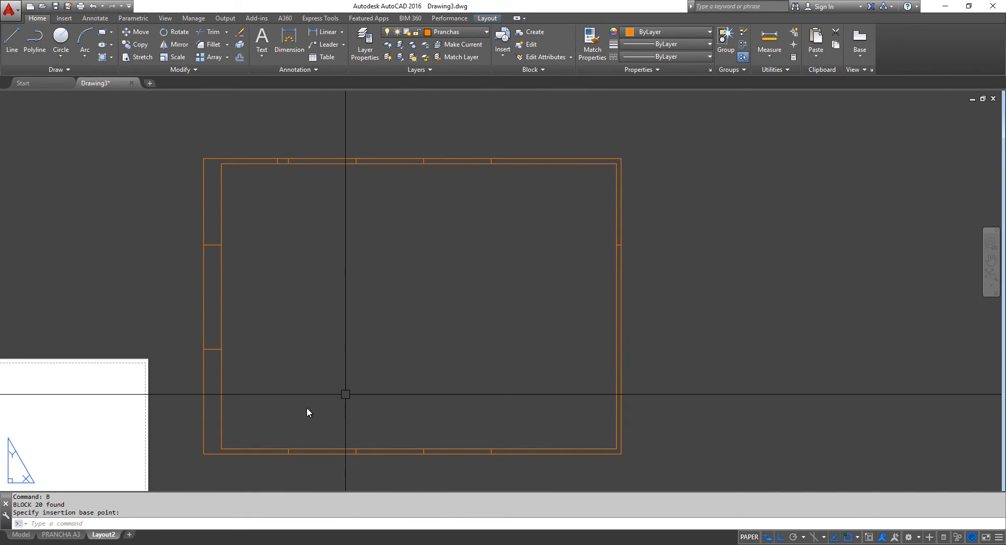
Rename the current layout as PRANCHA A2.
{"action": "double_click", "coordinate": [101, 537]}
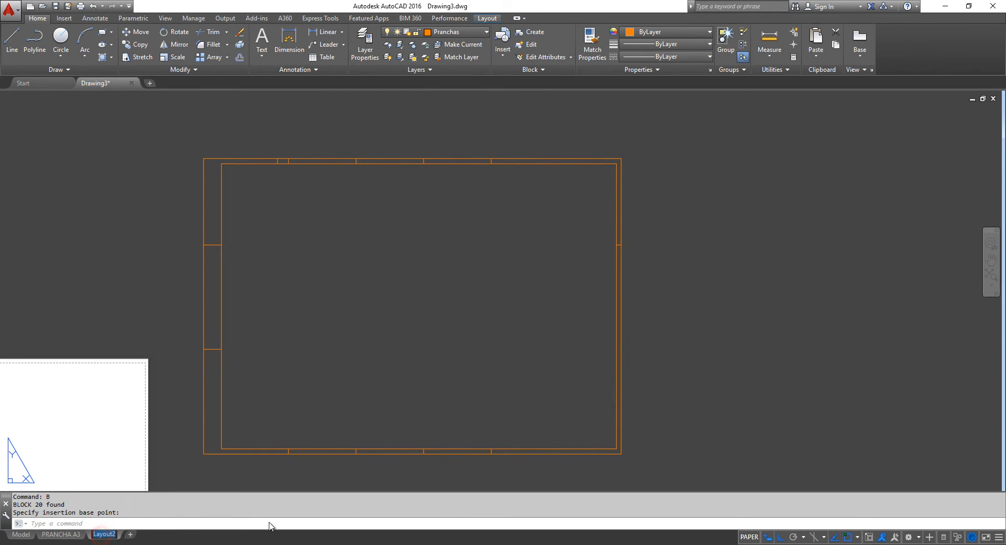
{"action": "type", "text": "PRANCHA A2"}
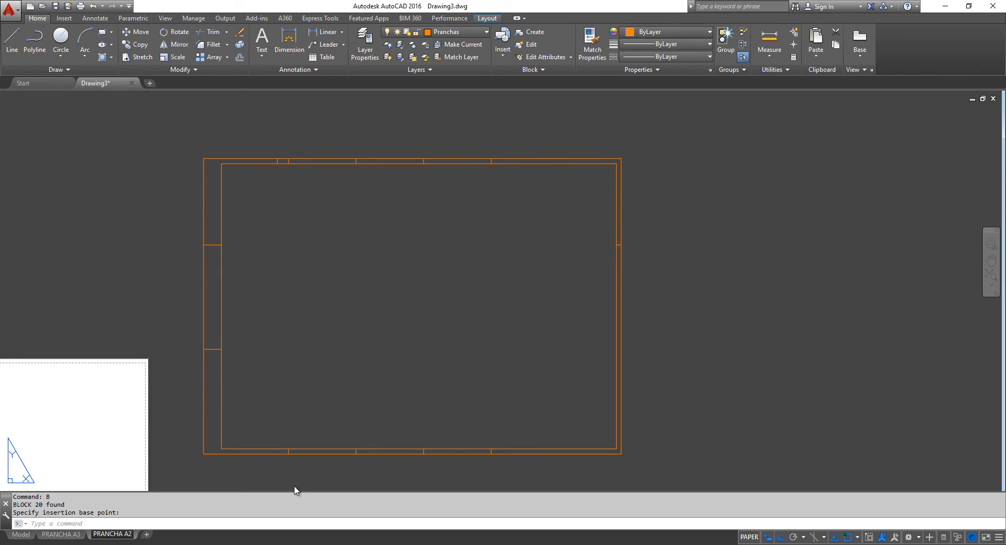
{"action": "key", "text": "Return"}
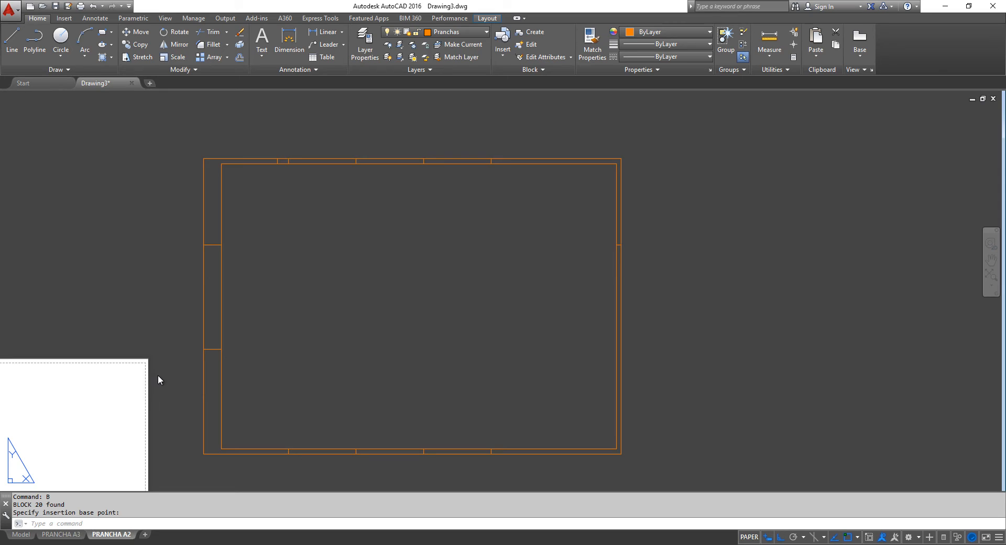
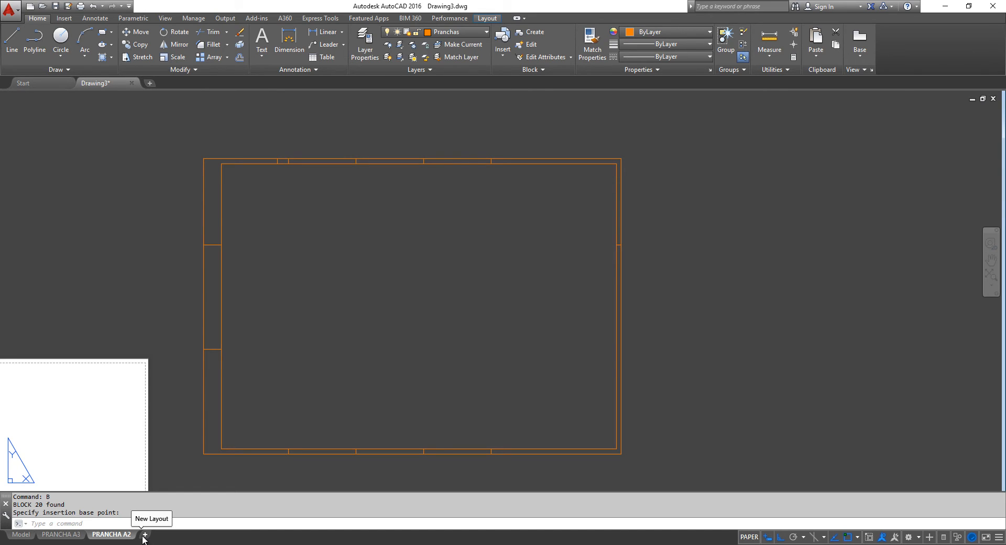
Create a new layout and open it.
{"action": "right_click", "coordinate": [114, 535]}
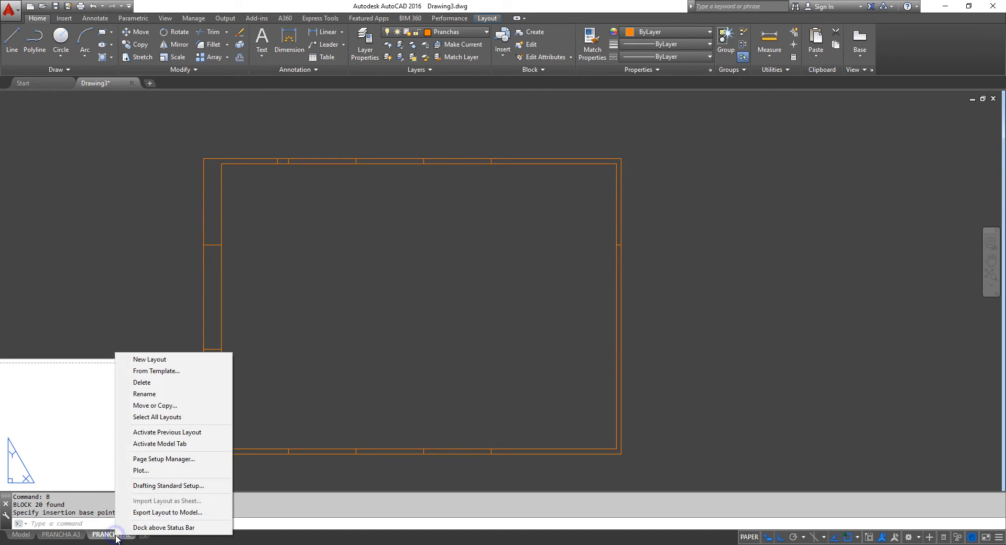
{"action": "left_click", "coordinate": [162, 361]}
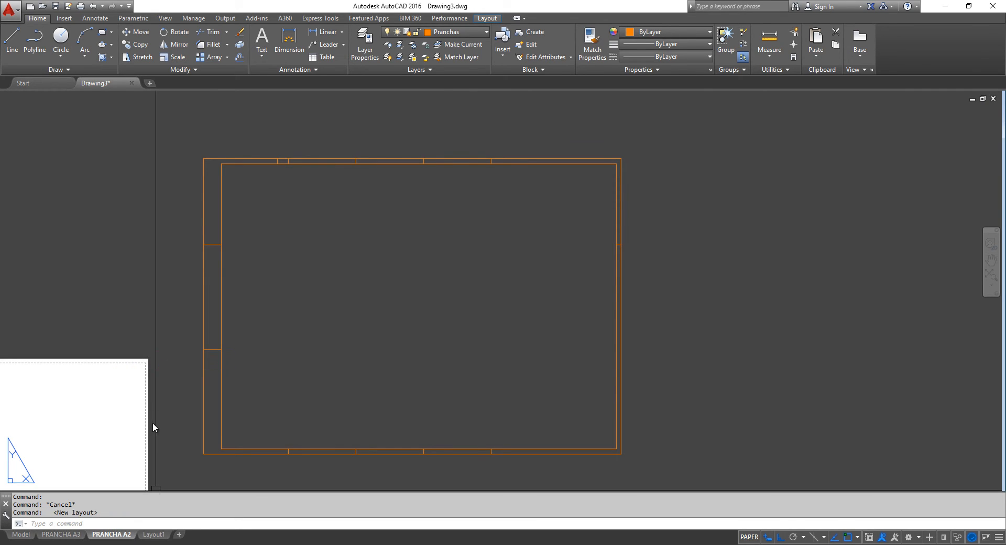
{"action": "left_click", "coordinate": [156, 536]}
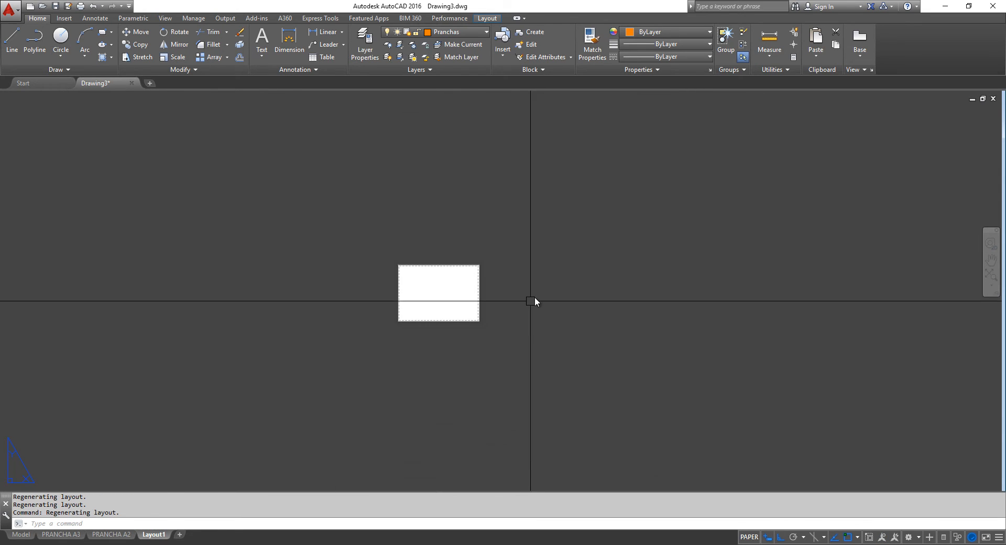
Consult the PRANCHA A1 page of the PDF in Acrobat Reader, return to AutoCAD and draw an 841 by 594 rectangle beside the paper.
{"action": "middle_click_drag", "start_coordinate": [531, 301], "coordinate": [414, 403]}
{"action": "key", "text": "alt+Tab"}
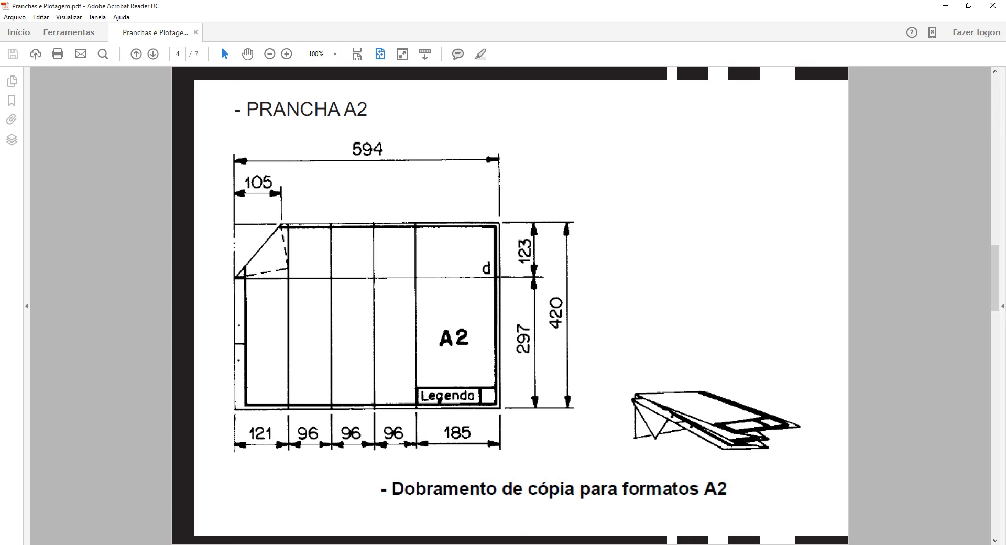
{"action": "scroll", "coordinate": [499, 355], "scroll_direction": "down", "scroll_amount": 1}
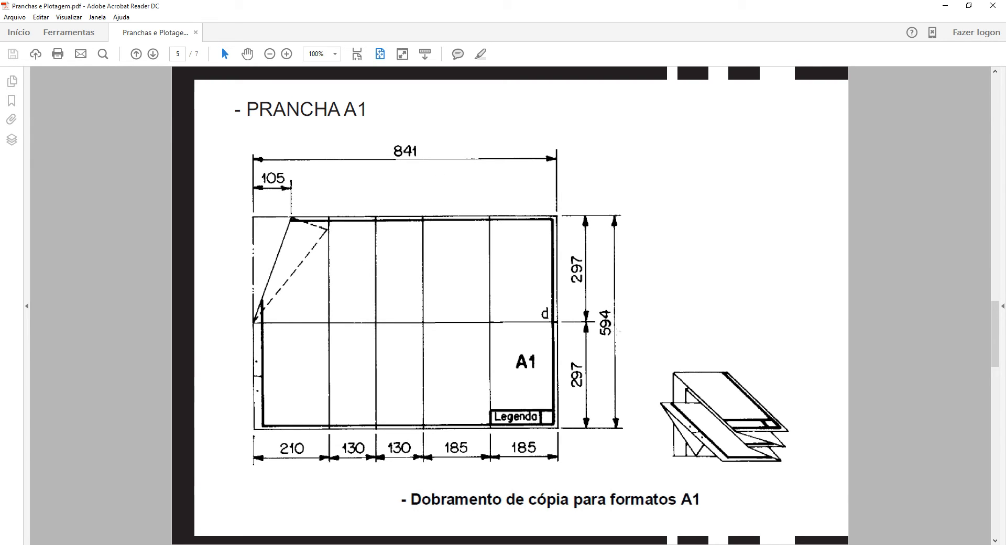
{"action": "key", "text": "alt+Tab"}
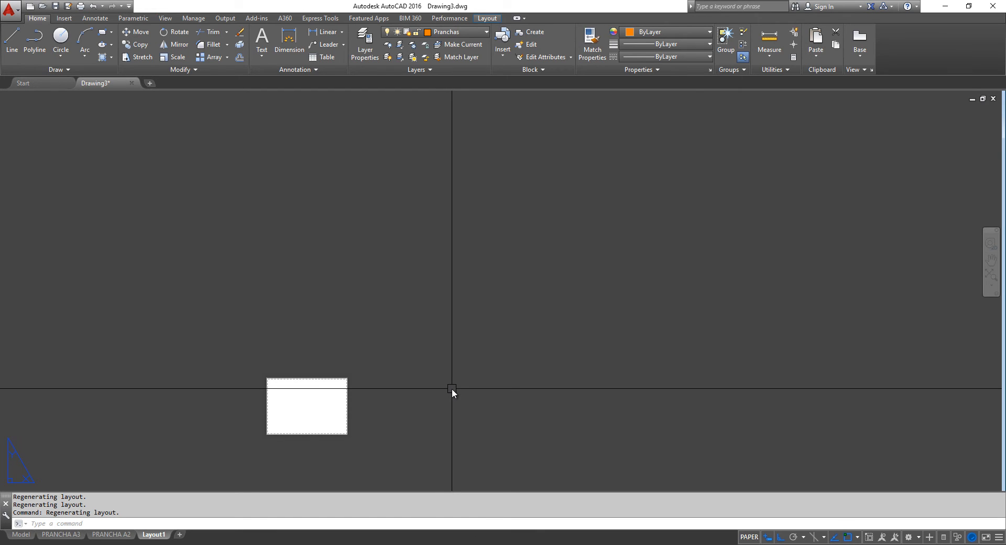
{"action": "type", "text": "REC"}
{"action": "key", "text": "Return"}
{"action": "left_click", "coordinate": [429, 415]}
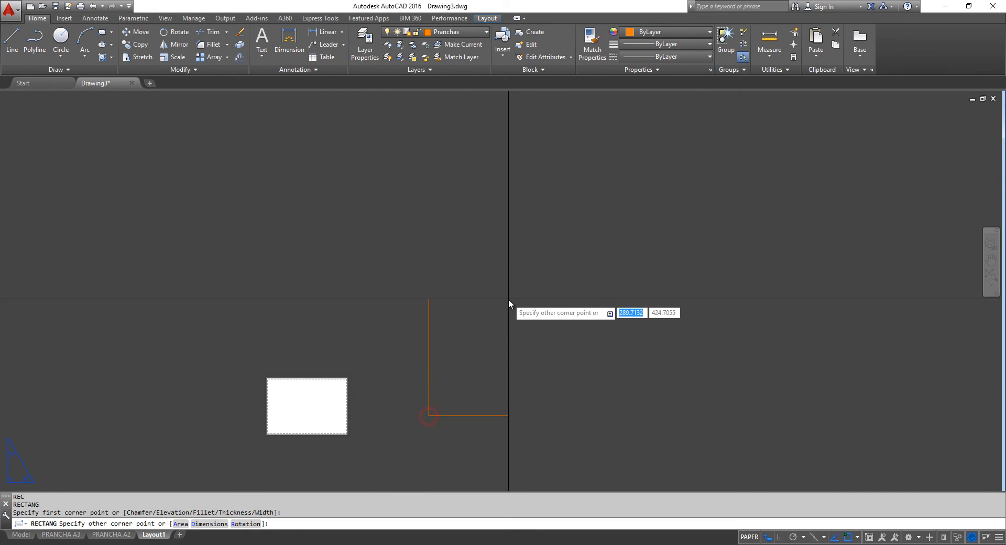
{"action": "type", "text": "841"}
{"action": "key", "text": "Tab"}
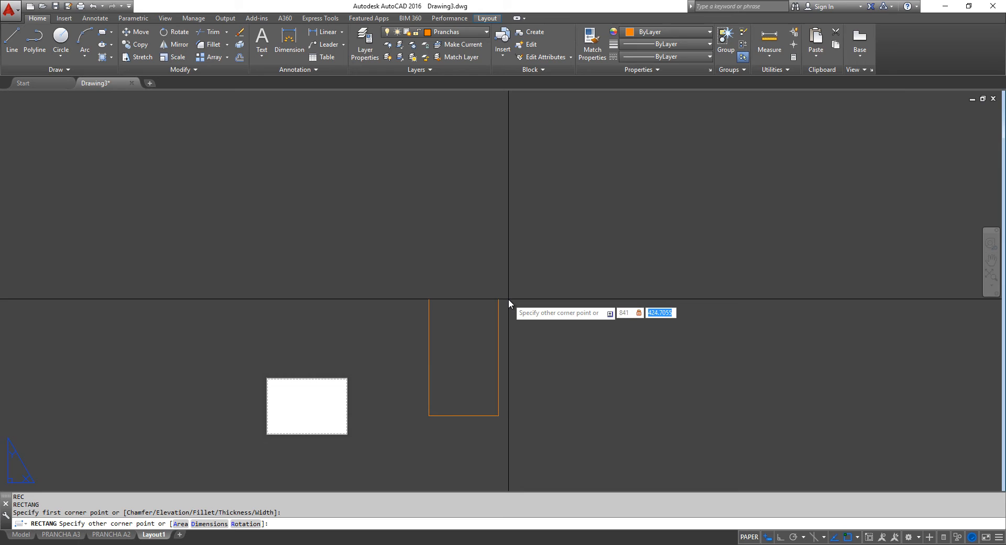
{"action": "type", "text": "594"}
{"action": "key", "text": "Return"}
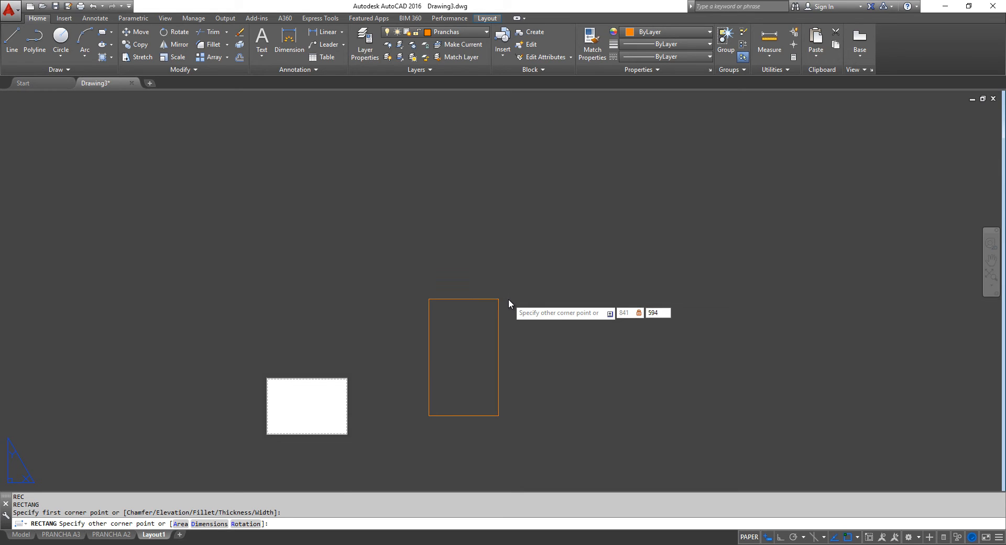
Explode the A1 rectangle into separate lines.
{"action": "left_click", "coordinate": [504, 340]}
{"action": "left_click", "coordinate": [388, 300]}
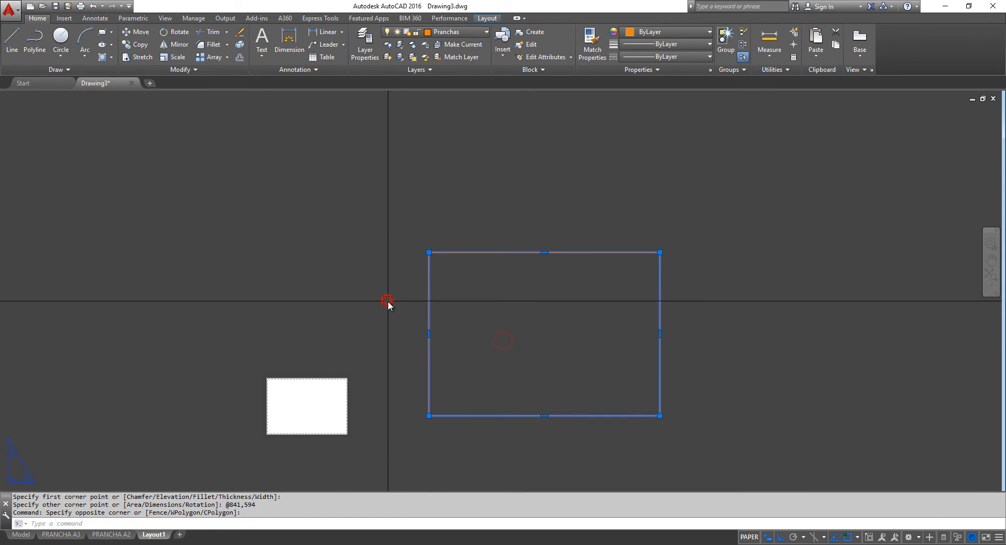
{"action": "type", "text": "X"}
{"action": "key", "text": "Return"}
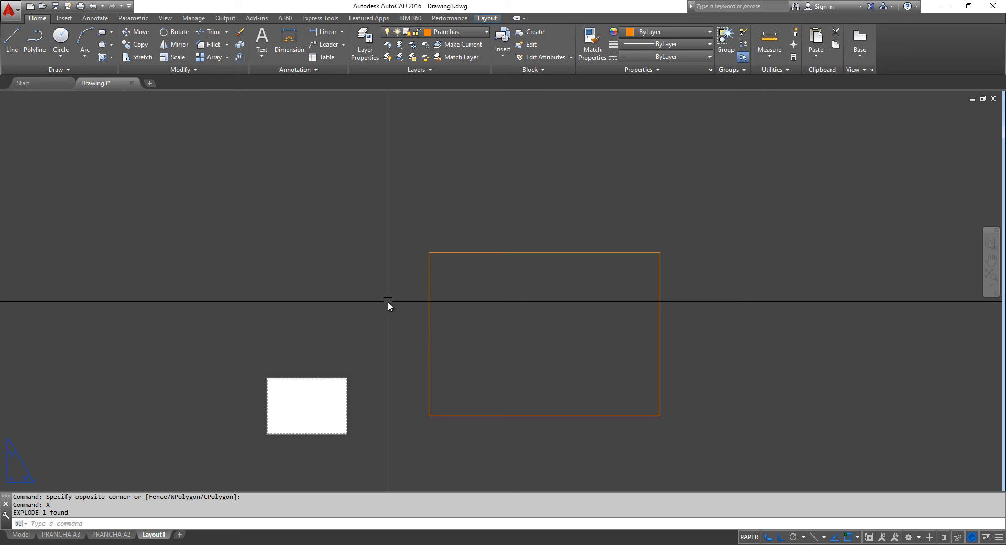
Offset the A1 rectangle's left edge 25 inward for the binding margin.
{"action": "type", "text": "o"}
{"action": "key", "text": "Return"}
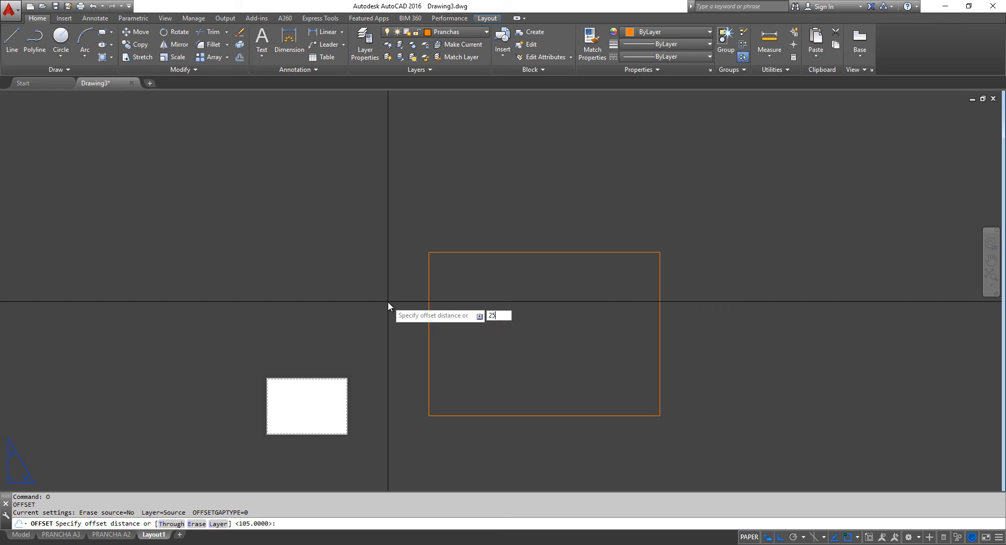
{"action": "key", "text": "Return"}
{"action": "left_click", "coordinate": [428, 349]}
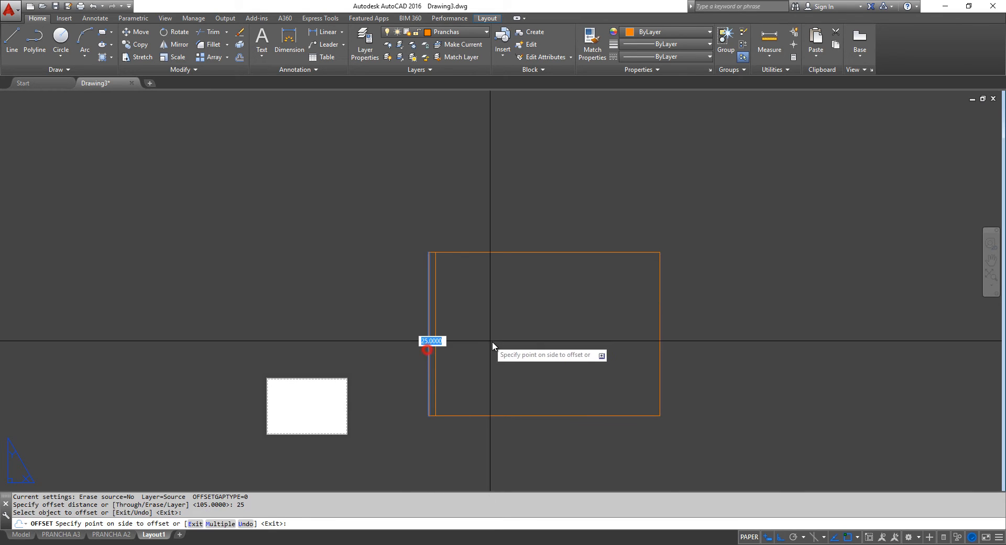
{"action": "left_click", "coordinate": [492, 342]}
{"action": "key", "text": "Return"}
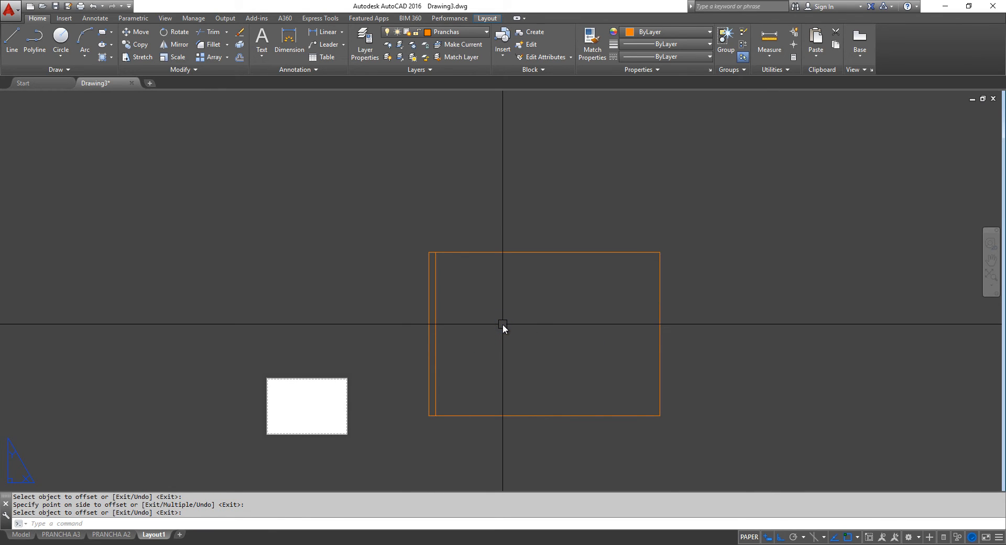
Offset the A1 sheet's top, right and bottom edges 10 inward for the margins.
{"action": "type", "text": "o"}
{"action": "key", "text": "Return"}
{"action": "type", "text": "10"}
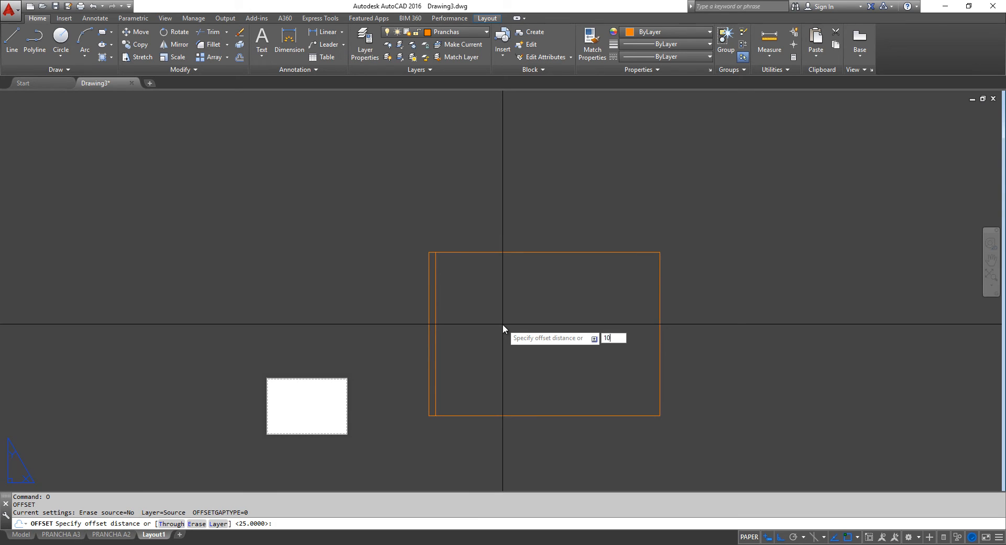
{"action": "key", "text": "Return"}
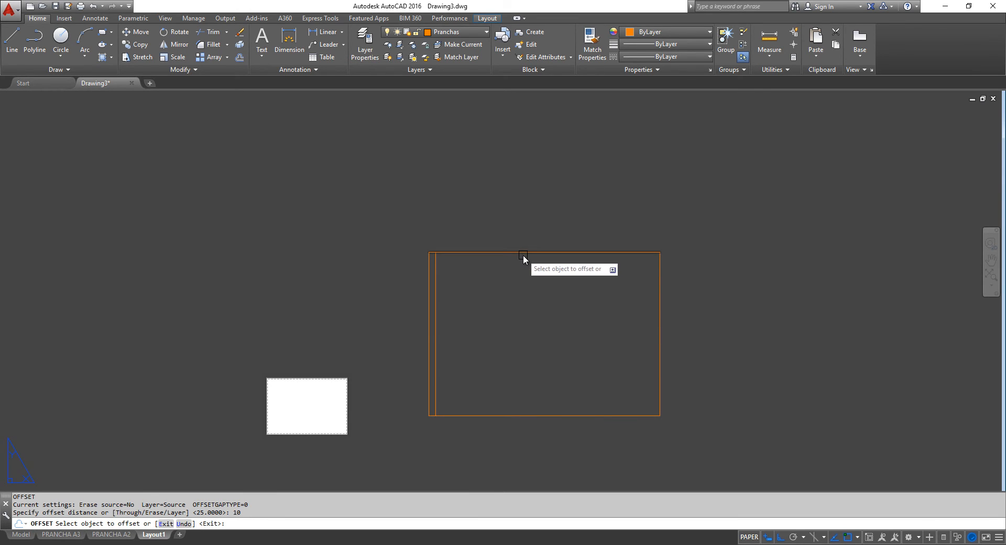
{"action": "left_click", "coordinate": [523, 255]}
{"action": "left_click", "coordinate": [524, 303]}
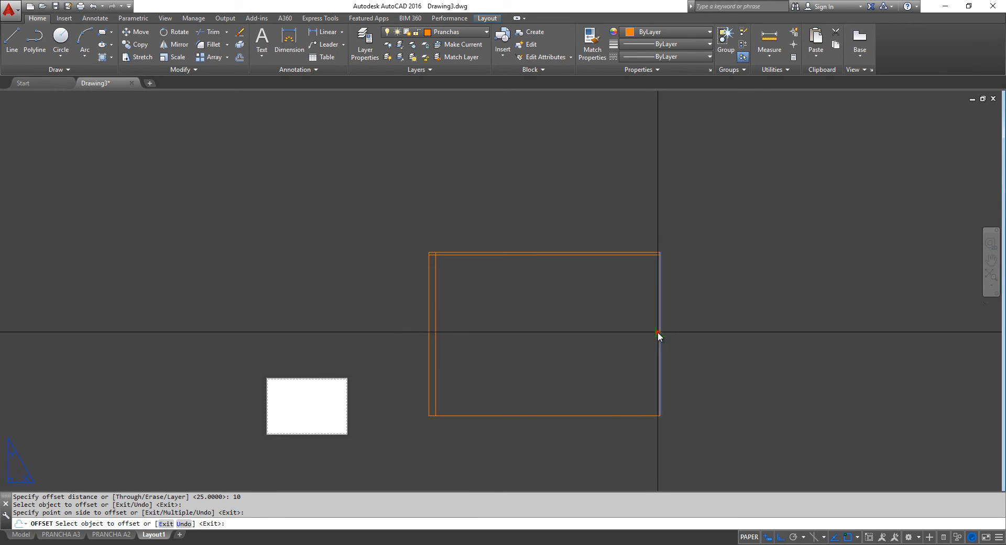
{"action": "left_click", "coordinate": [658, 332]}
{"action": "left_click", "coordinate": [614, 324]}
{"action": "left_click", "coordinate": [562, 415]}
{"action": "left_click", "coordinate": [555, 361]}
{"action": "right_click", "coordinate": [555, 361]}
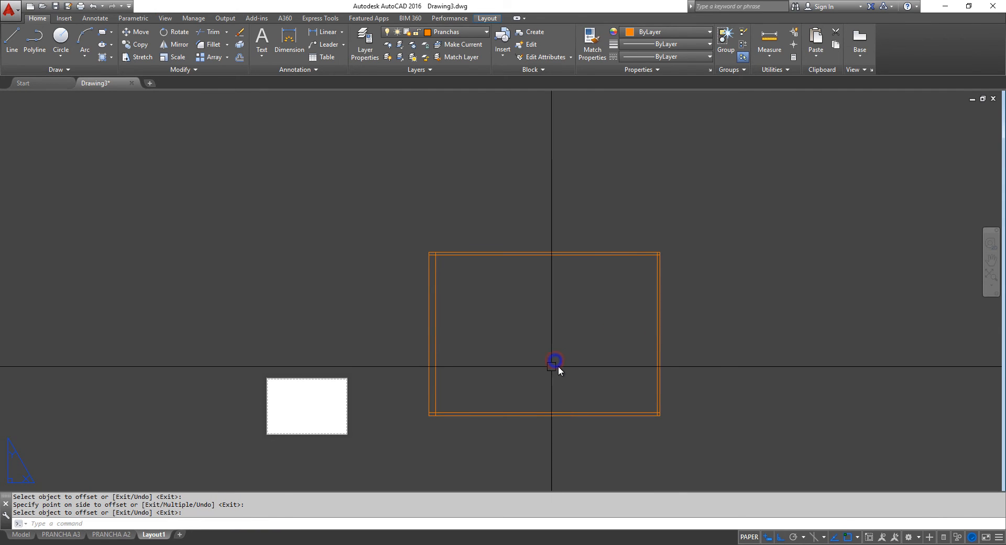
Fillet the offset margin lines at all four corners into a closed inner frame.
{"action": "scroll", "coordinate": [560, 368], "scroll_direction": "up", "scroll_amount": 2}
{"action": "middle_click_drag", "start_coordinate": [562, 368], "coordinate": [445, 339]}
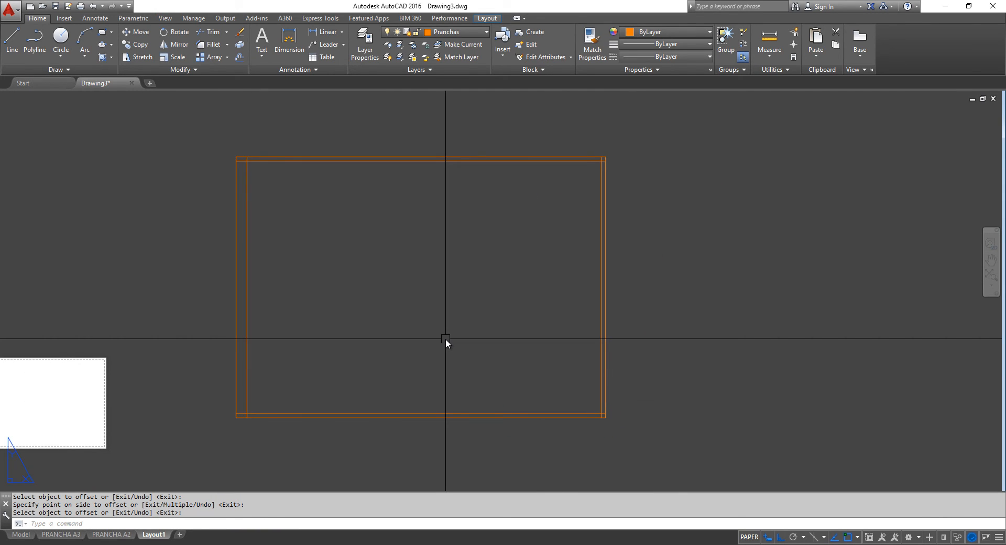
{"action": "left_click", "coordinate": [264, 413]}
{"action": "left_click", "coordinate": [247, 366]}
{"action": "left_click", "coordinate": [259, 162]}
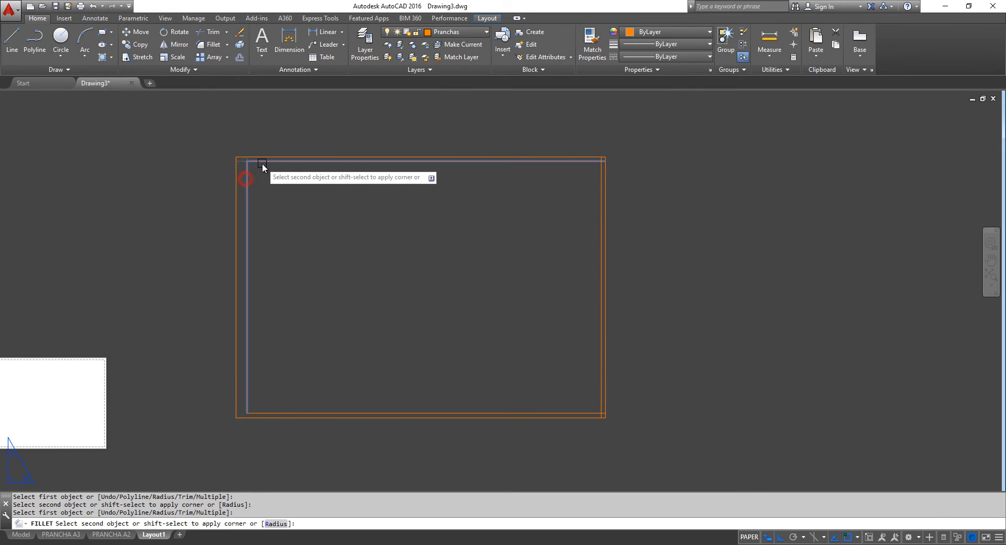
{"action": "left_click", "coordinate": [600, 190]}
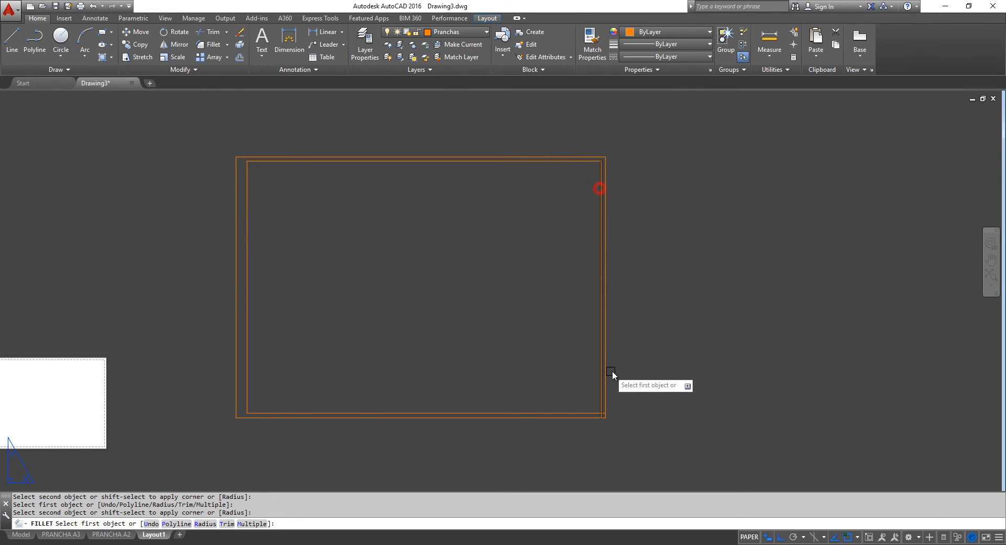
{"action": "left_click", "coordinate": [575, 412]}
{"action": "key", "text": "Return"}
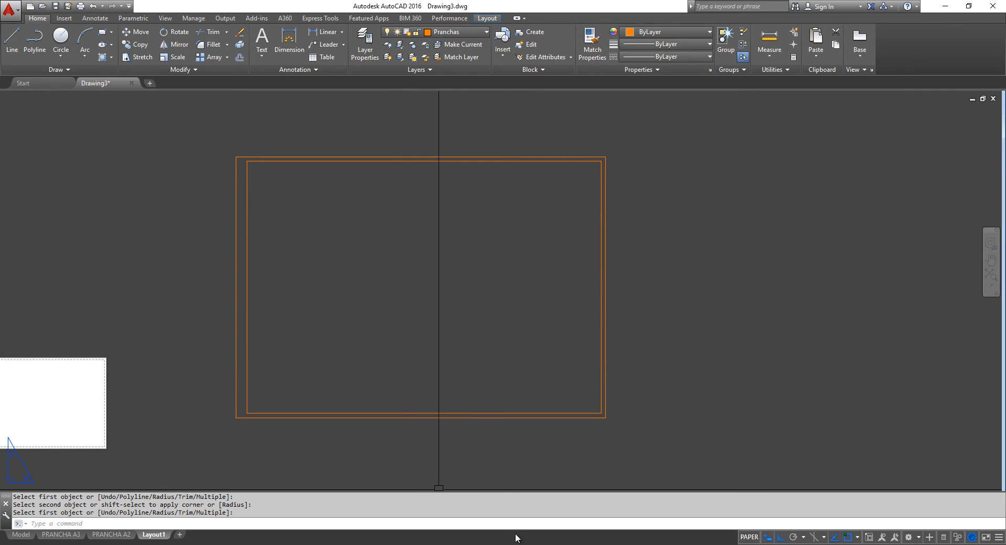
Consult the PRANCHA A1 page in Acrobat Reader, return to AutoCAD and offset the sheet's right edge 185 inward twice in succession.
{"action": "key", "text": "alt+Tab"}
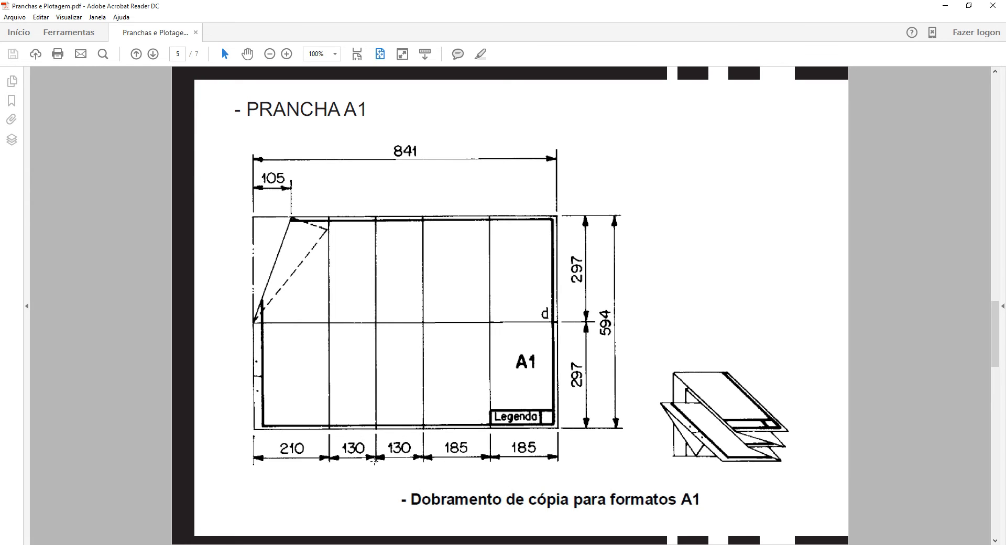
{"action": "key", "text": "alt+Tab"}
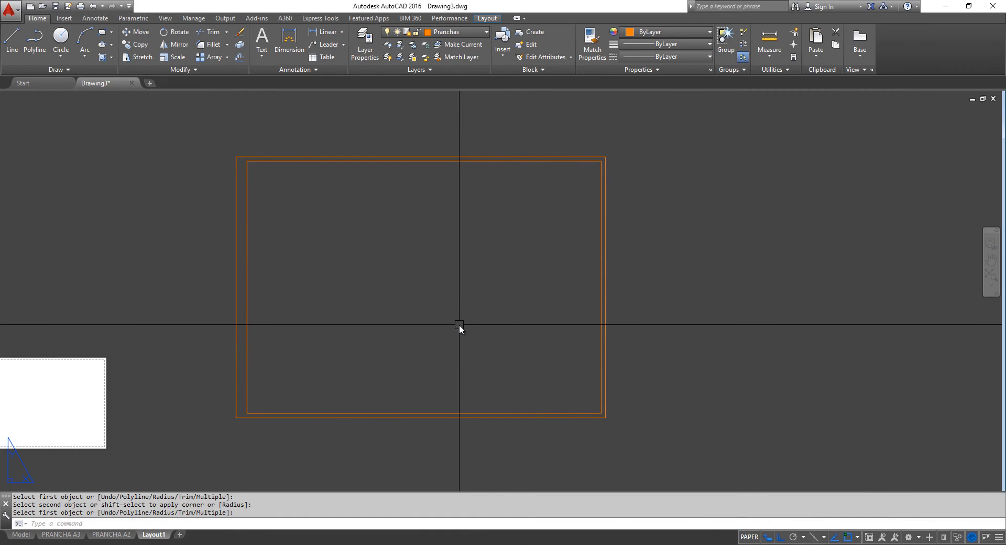
{"action": "type", "text": "o"}
{"action": "key", "text": "Return"}
{"action": "type", "text": "185"}
{"action": "key", "text": "Return"}
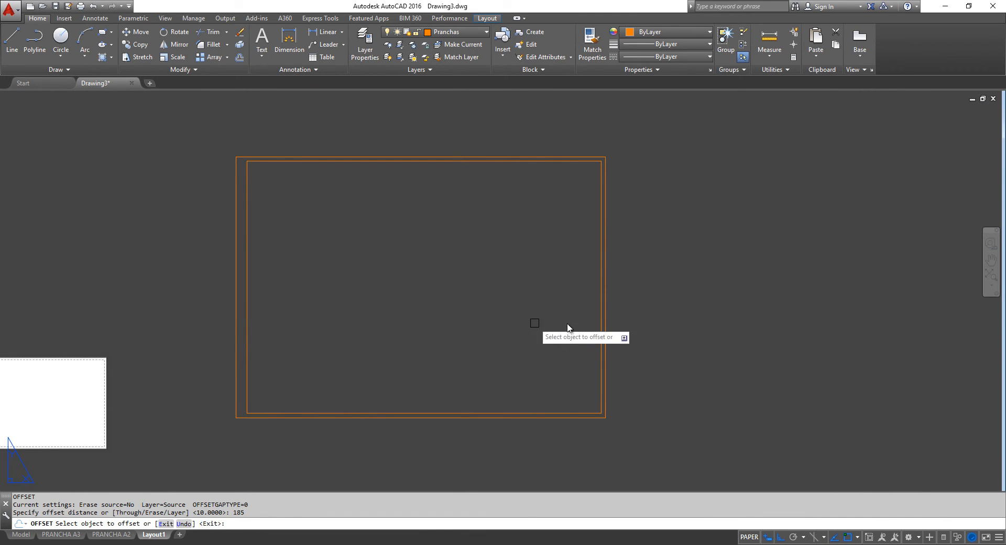
{"action": "left_click", "coordinate": [606, 302]}
{"action": "left_click", "coordinate": [509, 315]}
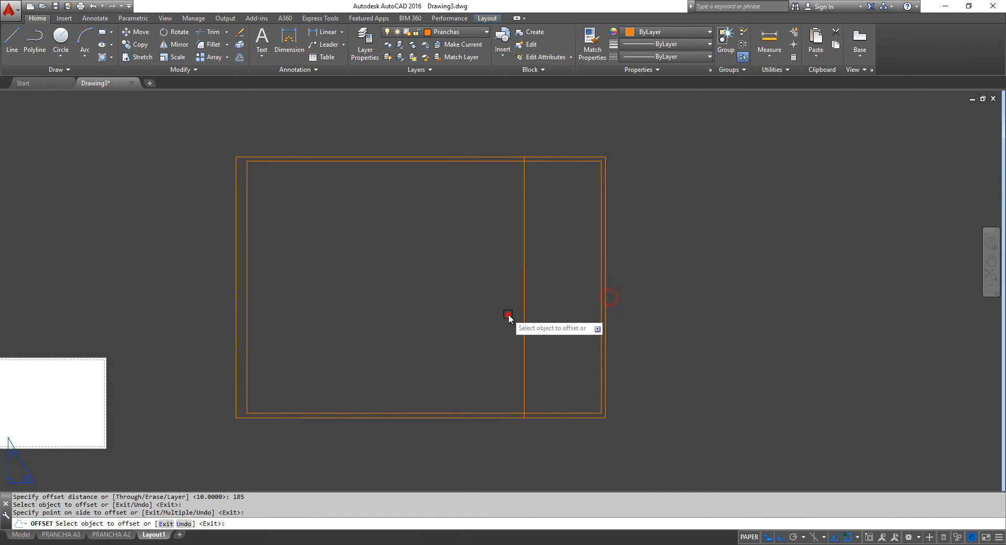
{"action": "left_click", "coordinate": [524, 304]}
{"action": "left_click", "coordinate": [411, 314]}
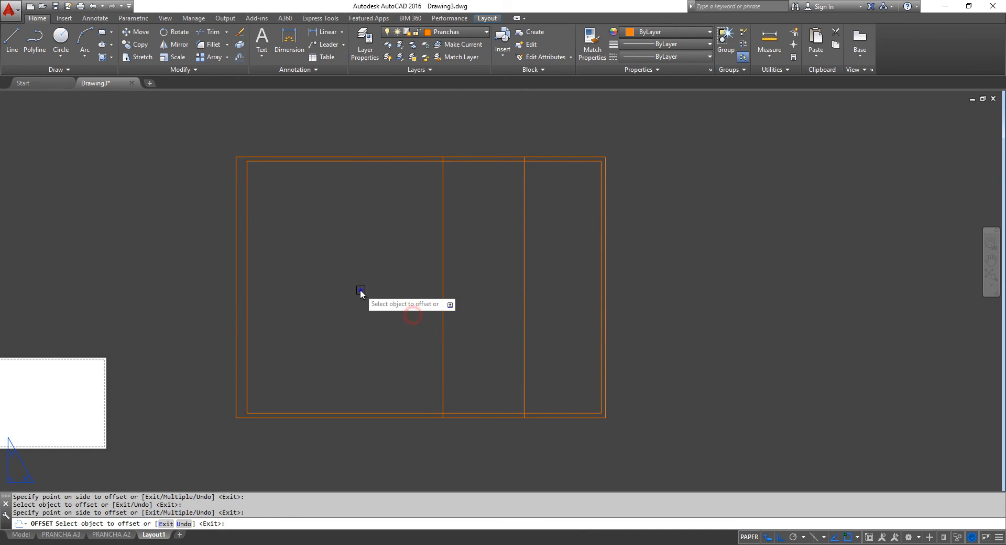
{"action": "right_click", "coordinate": [361, 291]}
Offset the leftmost fold line 130 to the left, and offset the resulting line another 130.
{"action": "right_click", "coordinate": [356, 267]}
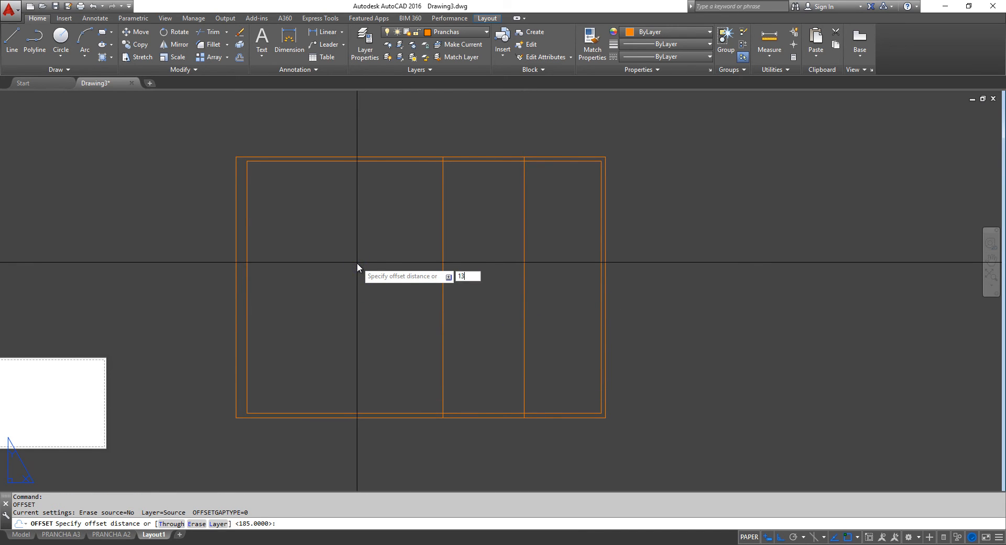
{"action": "key", "text": "Return"}
{"action": "left_click", "coordinate": [443, 304]}
{"action": "left_click", "coordinate": [404, 308]}
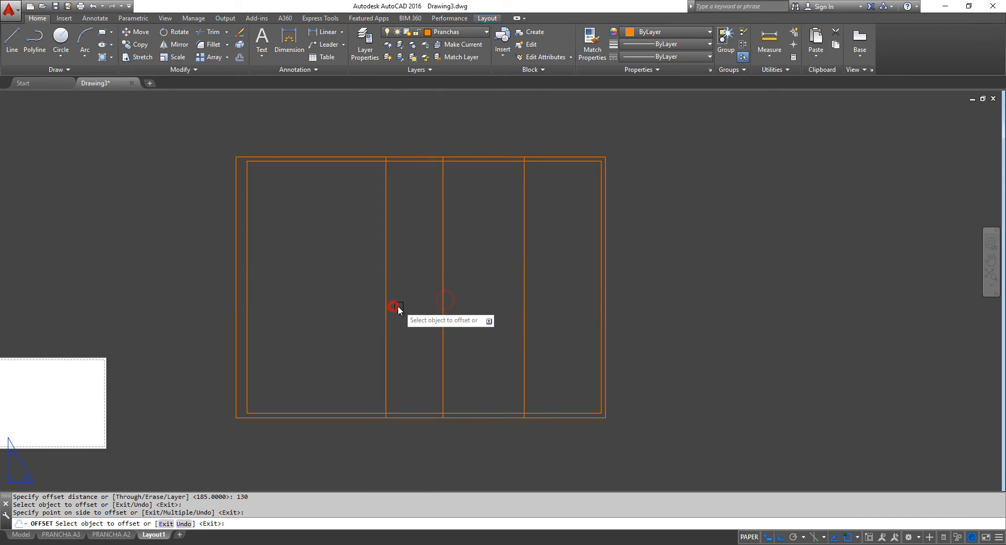
{"action": "left_click", "coordinate": [386, 302]}
{"action": "left_click", "coordinate": [333, 307]}
{"action": "right_click", "coordinate": [361, 322]}
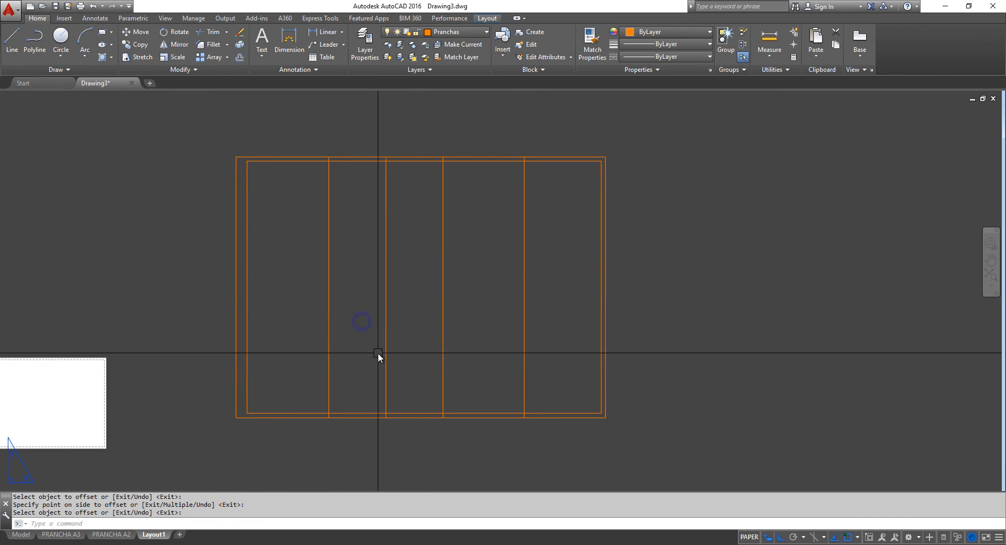
Trim the four vertical fold lines inside the inner frame, leaving short marks in the top and bottom margins.
{"action": "type", "text": "tr"}
{"action": "key", "text": "Return"}
{"action": "key", "text": "Return"}
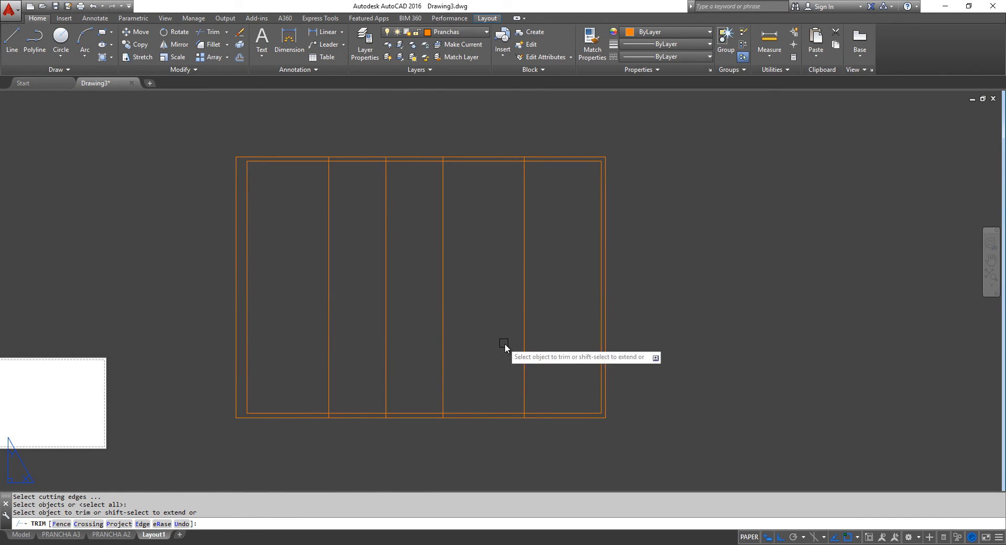
{"action": "left_click", "coordinate": [550, 342]}
{"action": "left_click", "coordinate": [325, 281]}
{"action": "left_click", "coordinate": [310, 275]}
{"action": "left_click", "coordinate": [351, 307]}
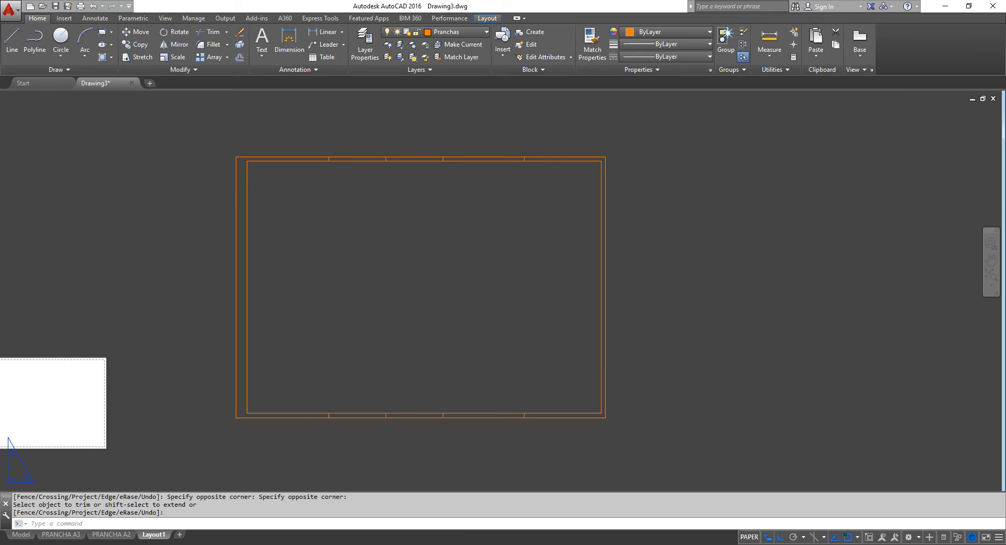
Offset the sheet's bottom edge 297 upward as the horizontal fold line.
{"action": "type", "text": "o"}
{"action": "key", "text": "Return"}
{"action": "type", "text": "297"}
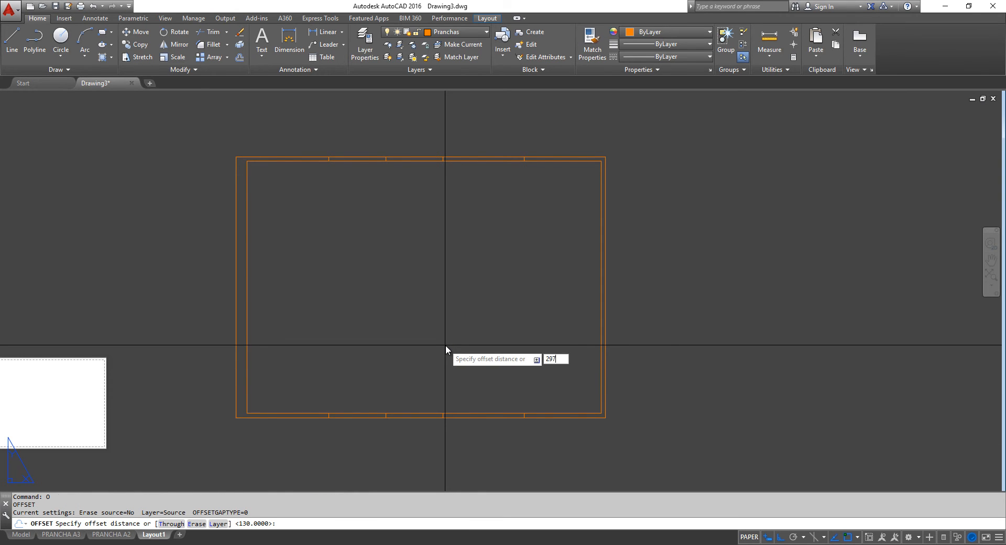
{"action": "key", "text": "Return"}
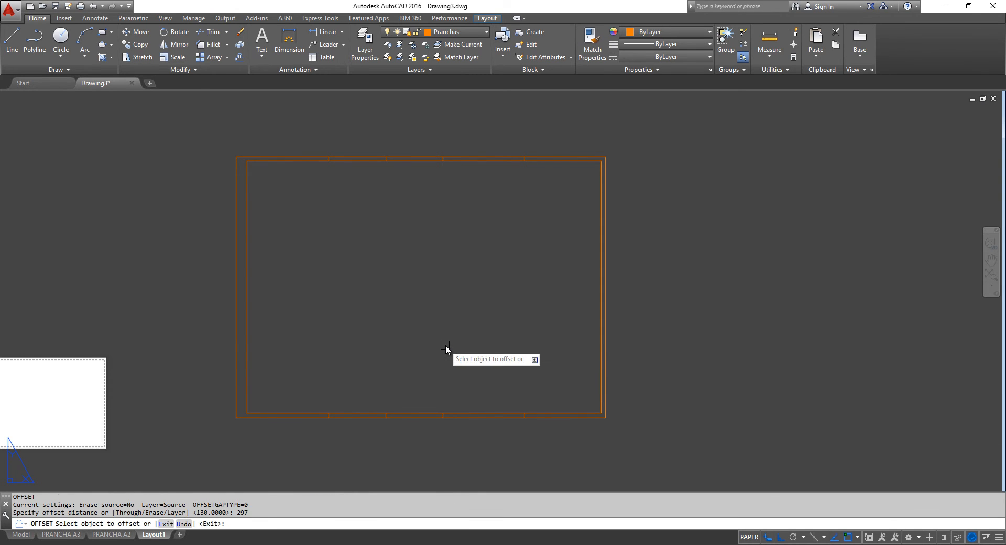
{"action": "left_click", "coordinate": [488, 418]}
{"action": "left_click", "coordinate": [469, 264]}
{"action": "right_click", "coordinate": [469, 263]}
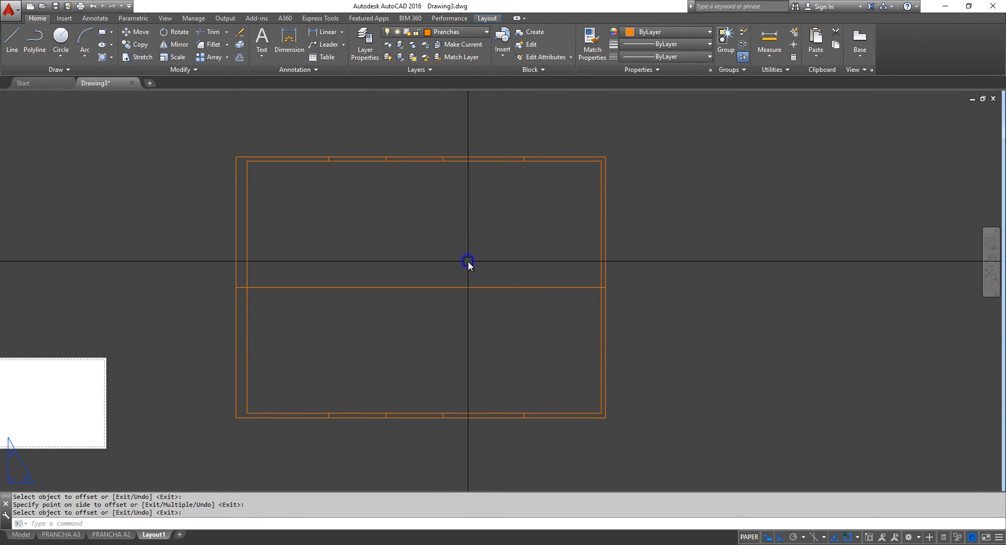
Trim the horizontal fold line inside the inner frame, leaving marks in the left and right margins.
{"action": "type", "text": "TR"}
{"action": "key", "text": "Return"}
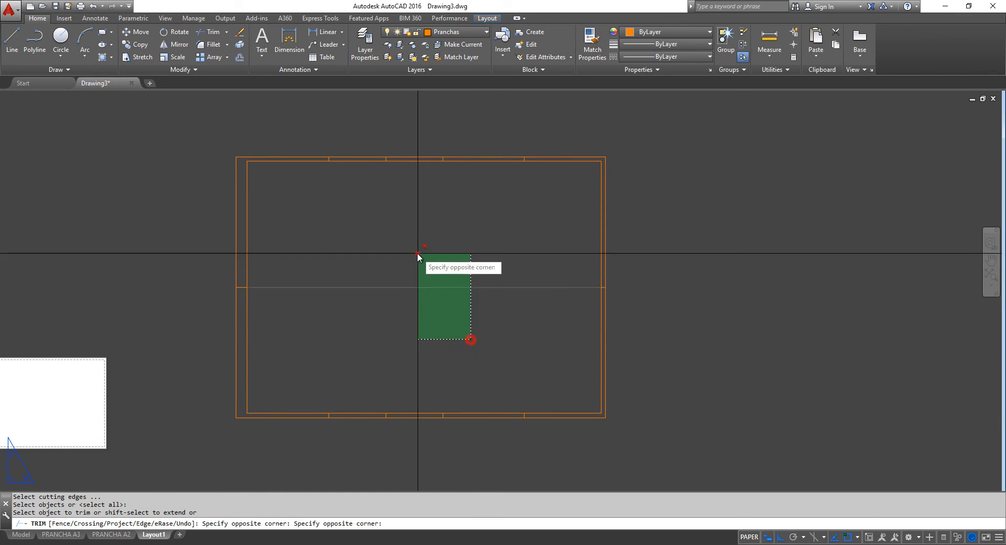
{"action": "left_click", "coordinate": [471, 341]}
{"action": "left_click", "coordinate": [418, 255]}
{"action": "key", "text": "Escape"}
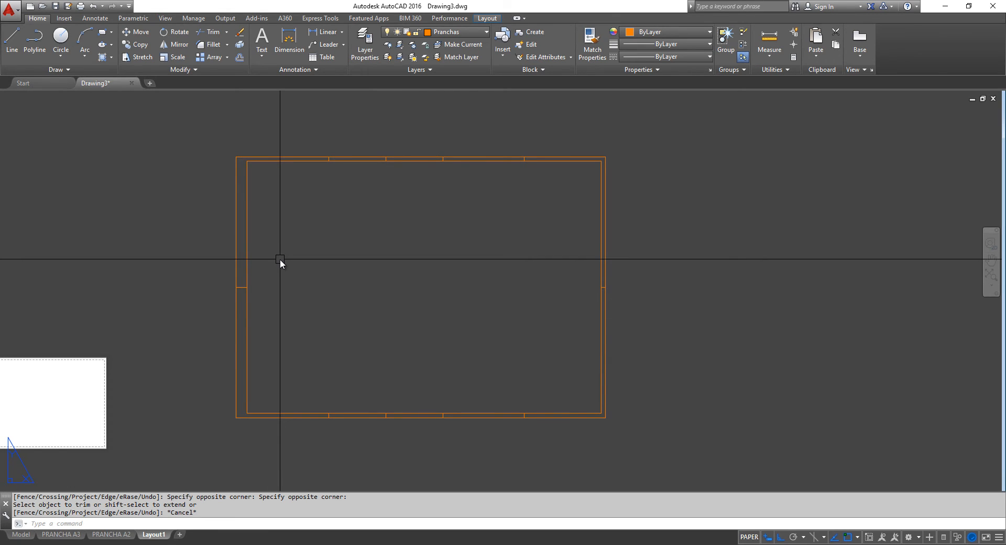
Offset the sheet's left edge 105 inward for the corner fold.
{"action": "type", "text": "o"}
{"action": "key", "text": "Return"}
{"action": "type", "text": "105"}
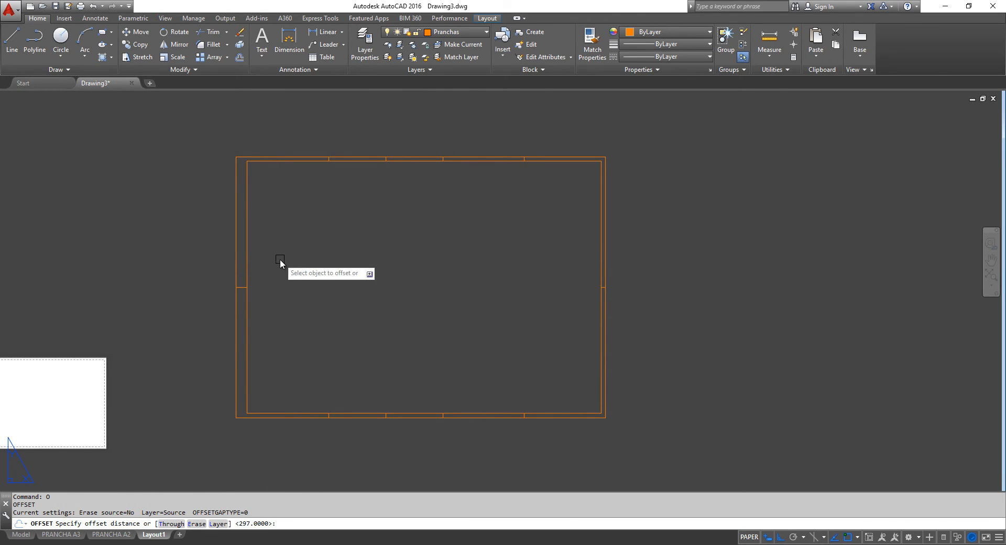
{"action": "key", "text": "Return"}
{"action": "left_click", "coordinate": [235, 202]}
{"action": "left_click", "coordinate": [313, 214]}
{"action": "key", "text": "Return"}
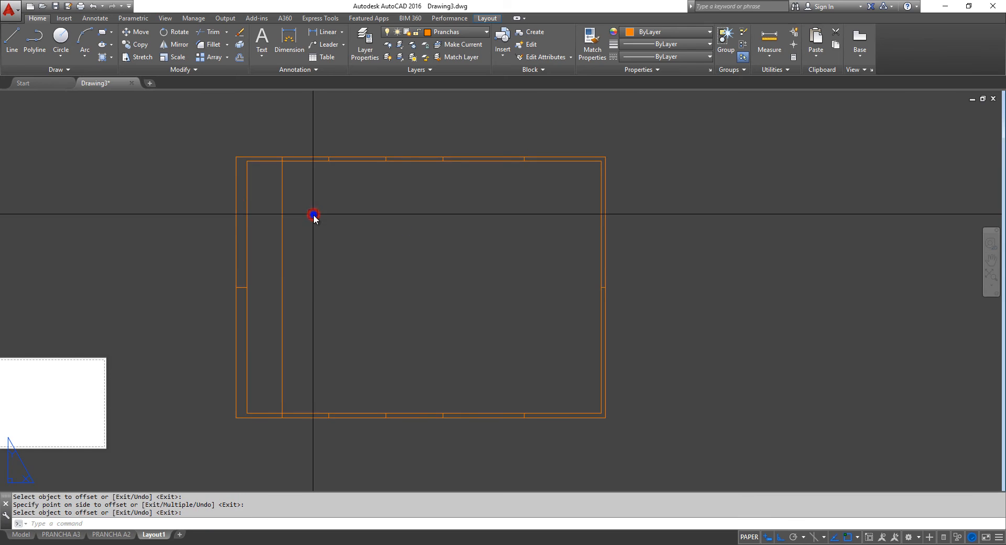
Trim the 105 fold line below the inner frame's top line, leaving only a mark in the top margin.
{"action": "type", "text": "tr"}
{"action": "key", "text": "Return"}
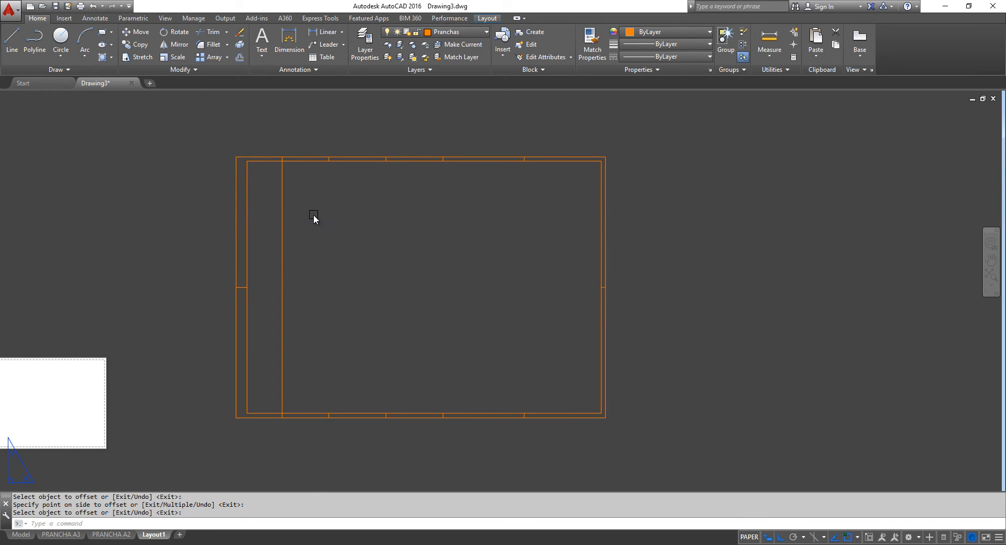
{"action": "left_click", "coordinate": [307, 162]}
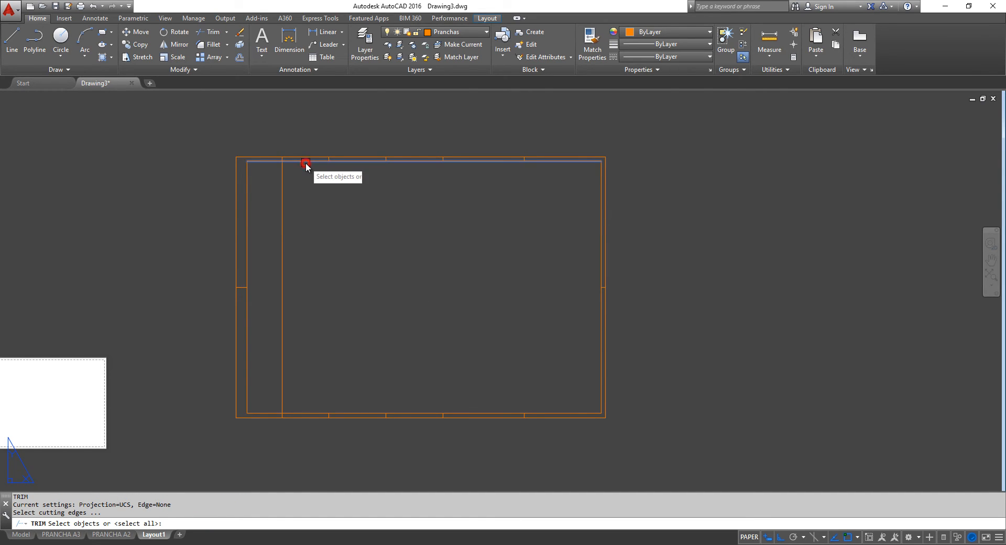
{"action": "key", "text": "Return"}
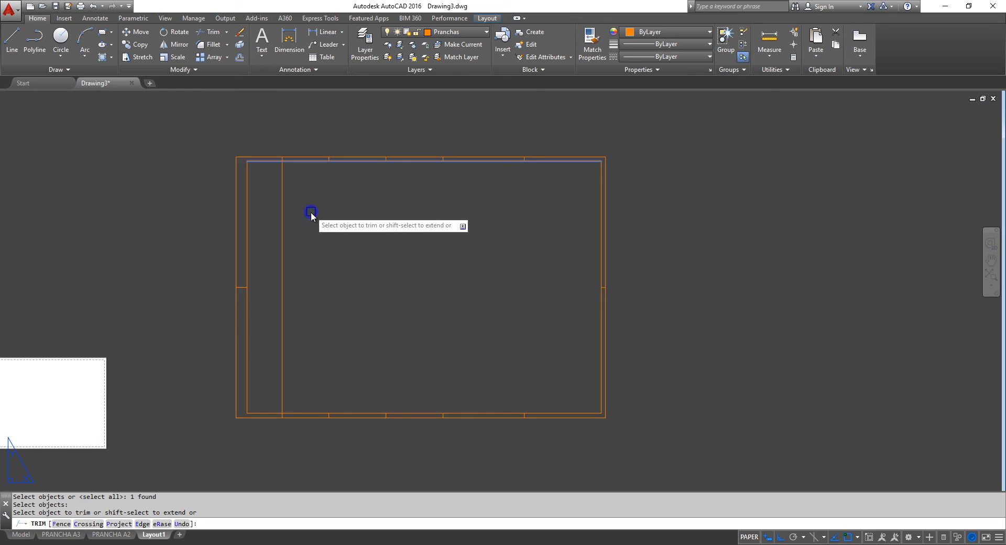
{"action": "left_click", "coordinate": [282, 195]}
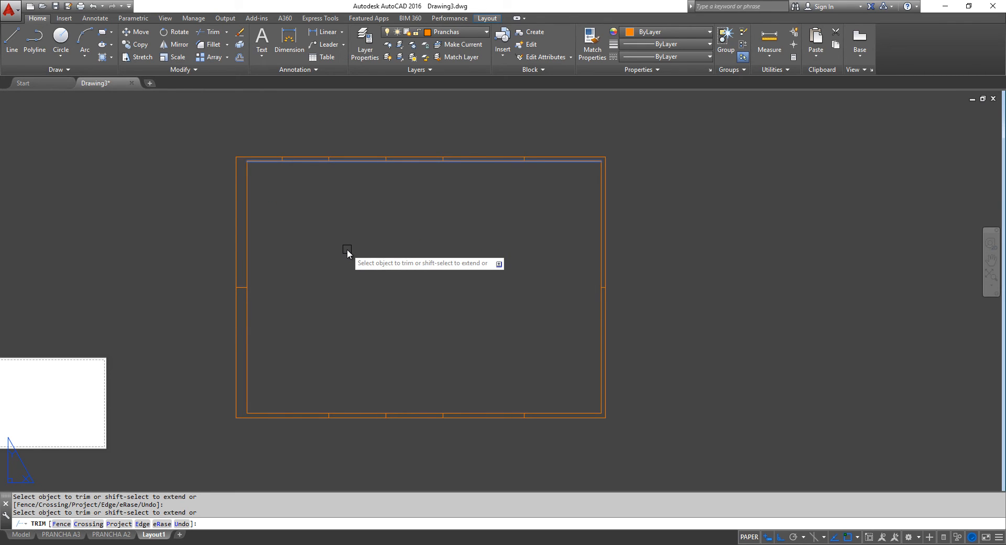
{"action": "key", "text": "Escape"}
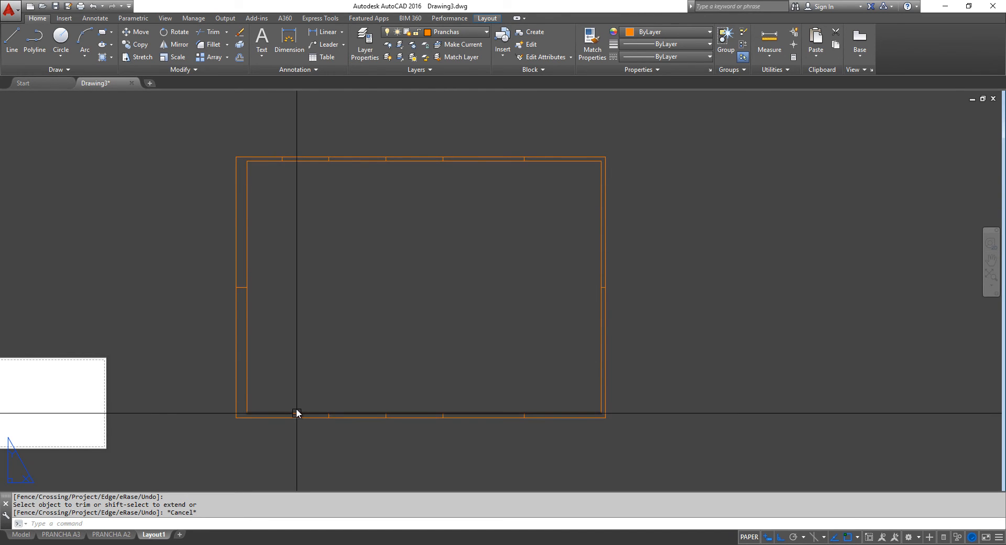
Draw a line along the sheet's left edge from the horizontal fold mark to the bottom-left corner.
{"action": "type", "text": "L"}
{"action": "key", "text": "Return"}
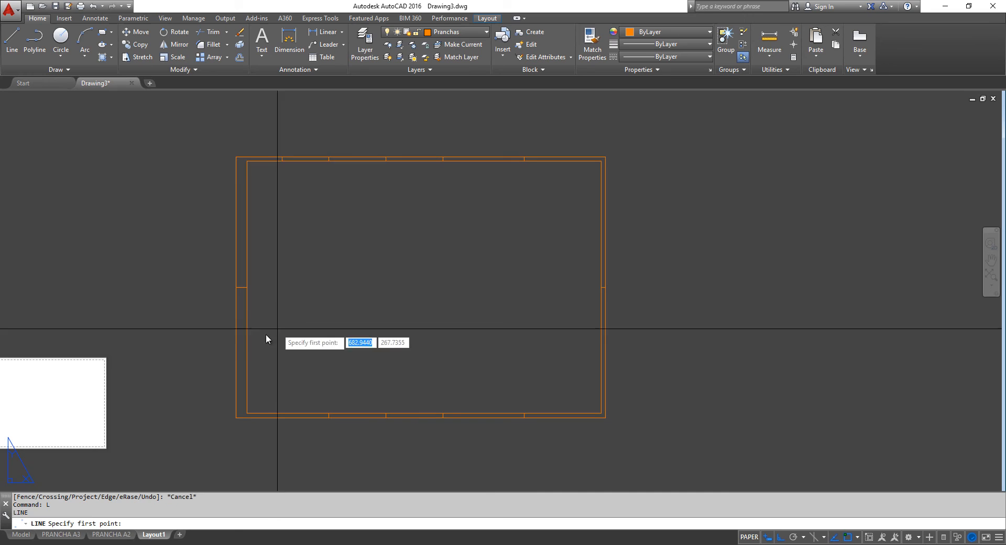
{"action": "left_click", "coordinate": [234, 287]}
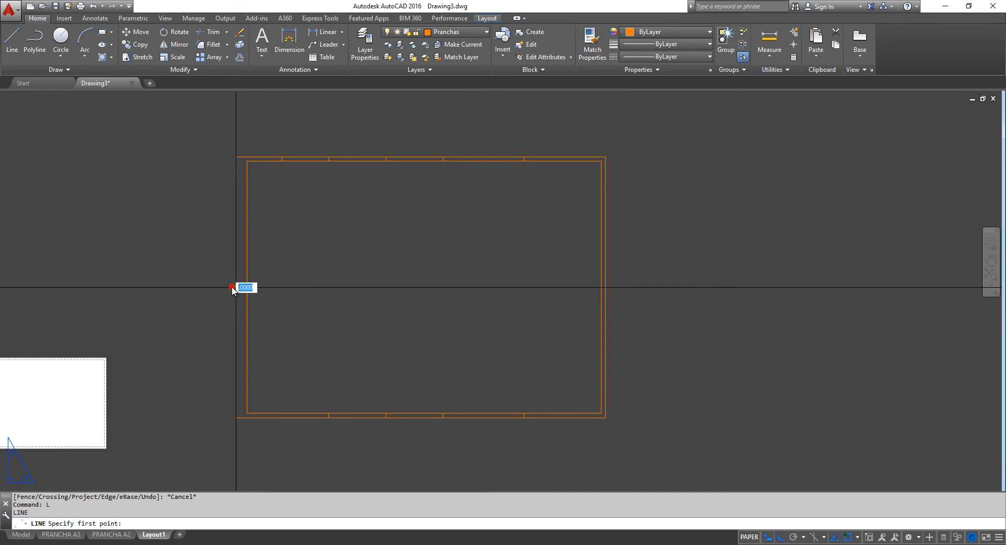
{"action": "left_click", "coordinate": [235, 418]}
{"action": "key", "text": "Escape"}
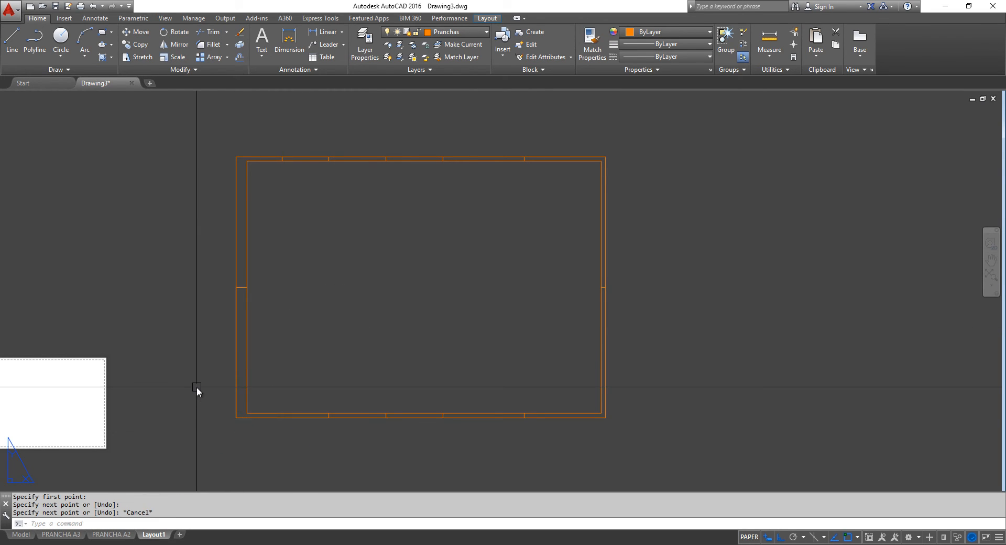
Draw a 25 long horizontal mark from the midpoint of the left edge's lower half to the inner frame.
{"action": "type", "text": "L"}
{"action": "key", "text": "Return"}
{"action": "left_click", "coordinate": [236, 352]}
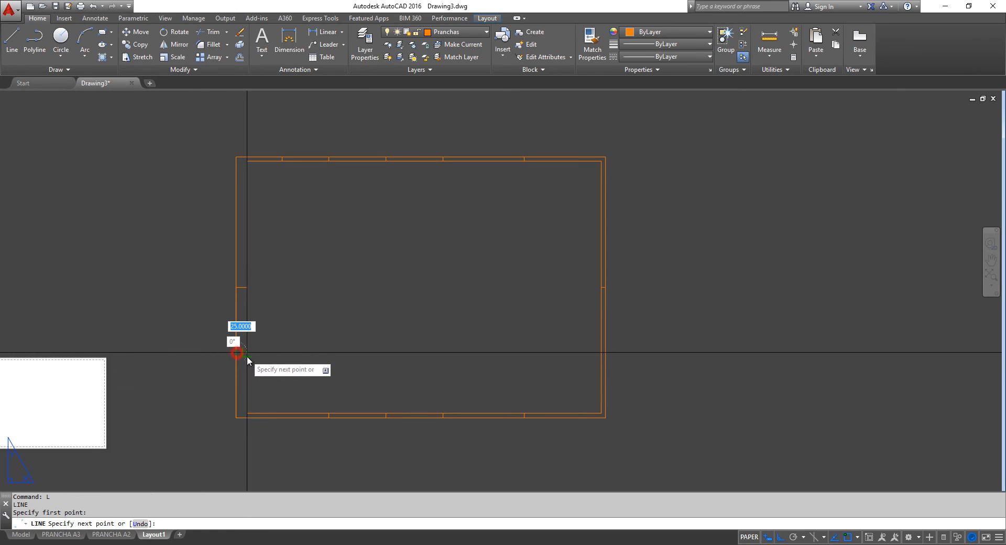
{"action": "left_click", "coordinate": [249, 357]}
{"action": "key", "text": "Escape"}
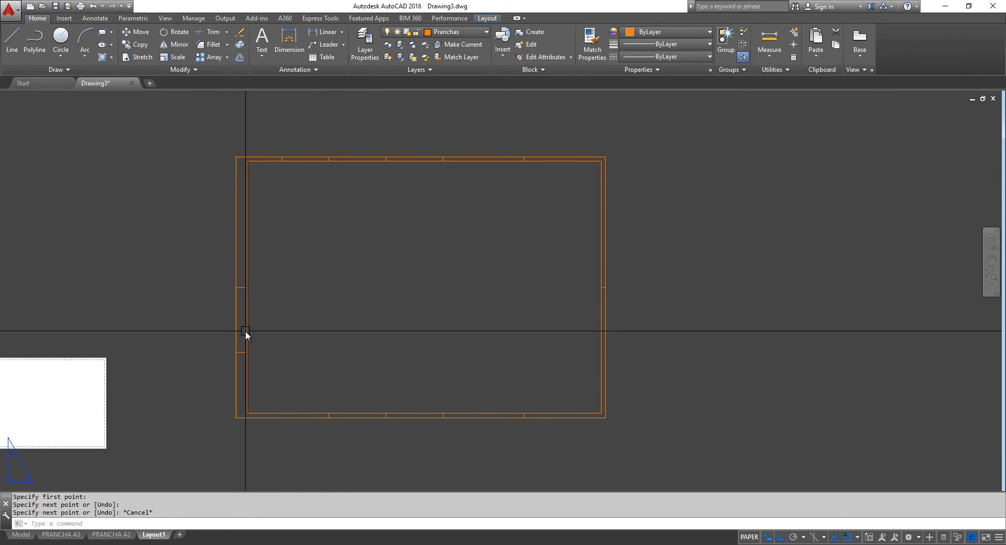
Erase the helper line on the left edge and convert the whole frame into a block named Prancha_A1, based at its bottom-left corner.
{"action": "left_click", "coordinate": [236, 329]}
{"action": "key", "text": "Delete"}
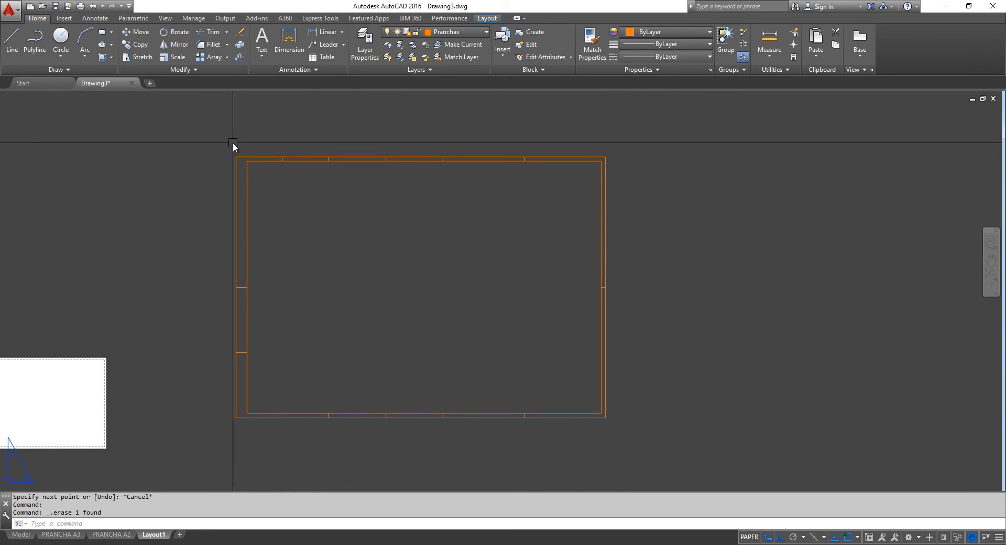
{"action": "left_click", "coordinate": [215, 140]}
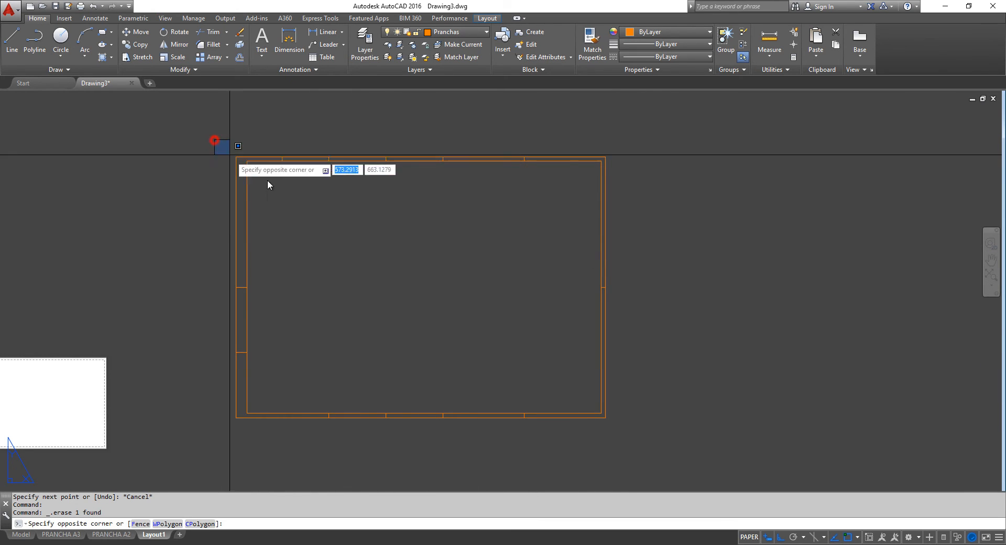
{"action": "left_click", "coordinate": [650, 454]}
{"action": "type", "text": "B"}
{"action": "key", "text": "Return"}
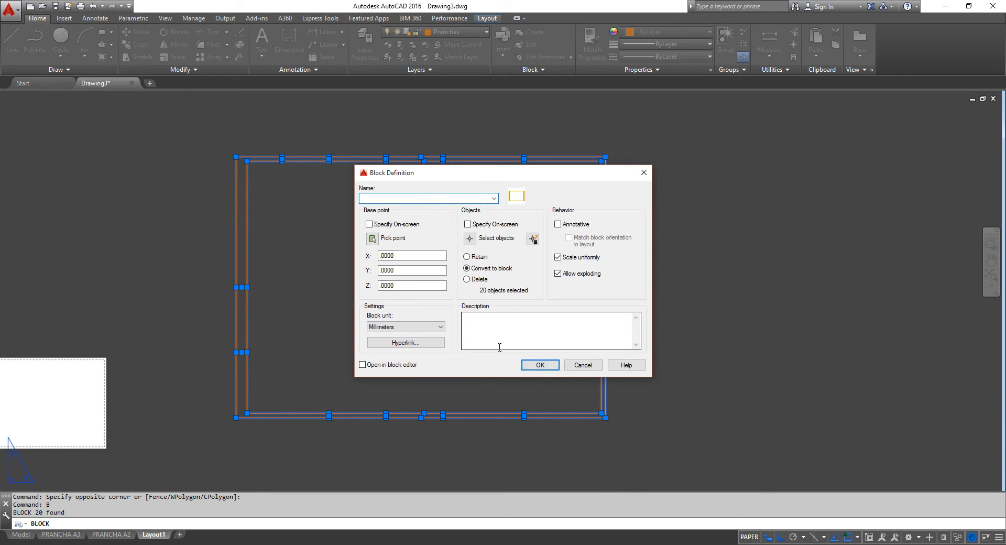
{"action": "type", "text": "Prancha_A1"}
{"action": "left_click", "coordinate": [372, 239]}
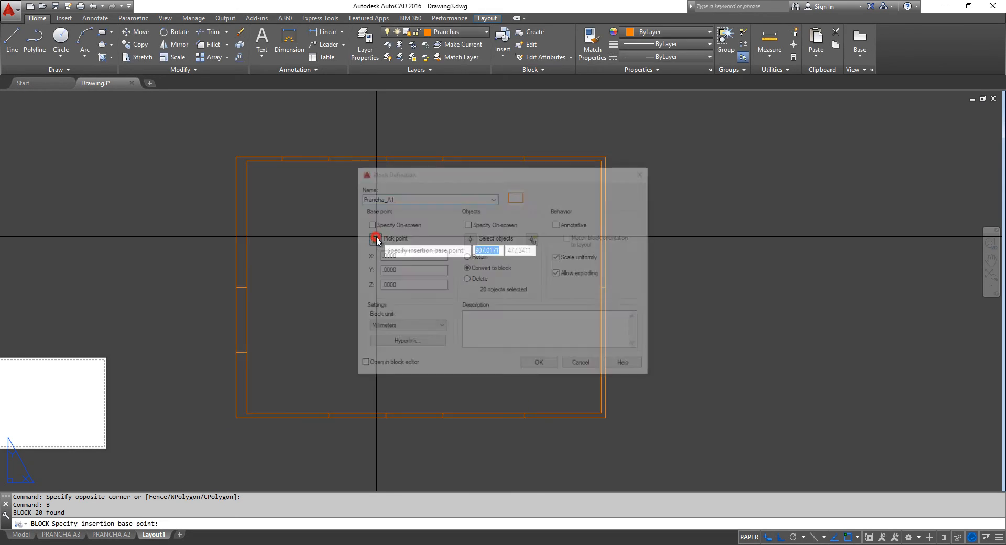
{"action": "left_click", "coordinate": [235, 419]}
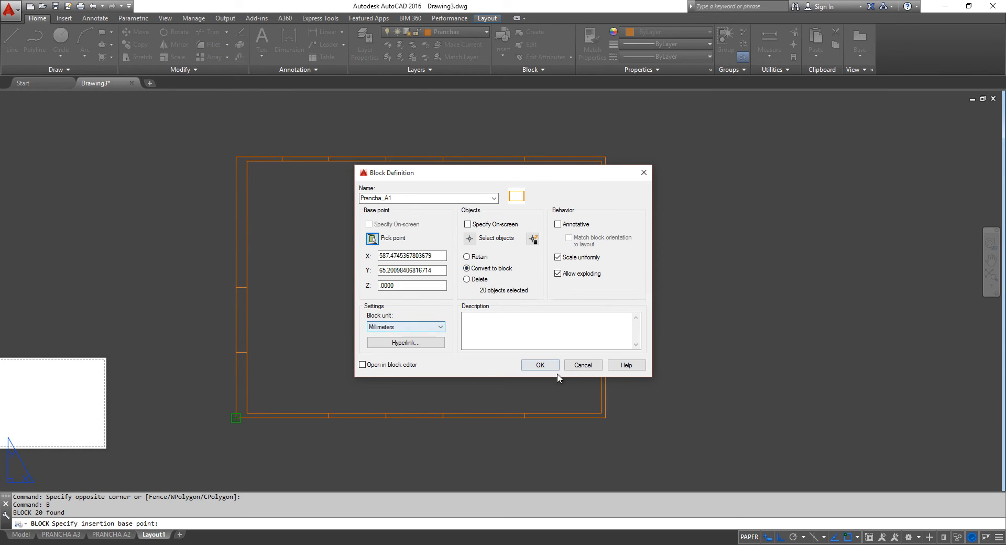
{"action": "left_click", "coordinate": [541, 365]}
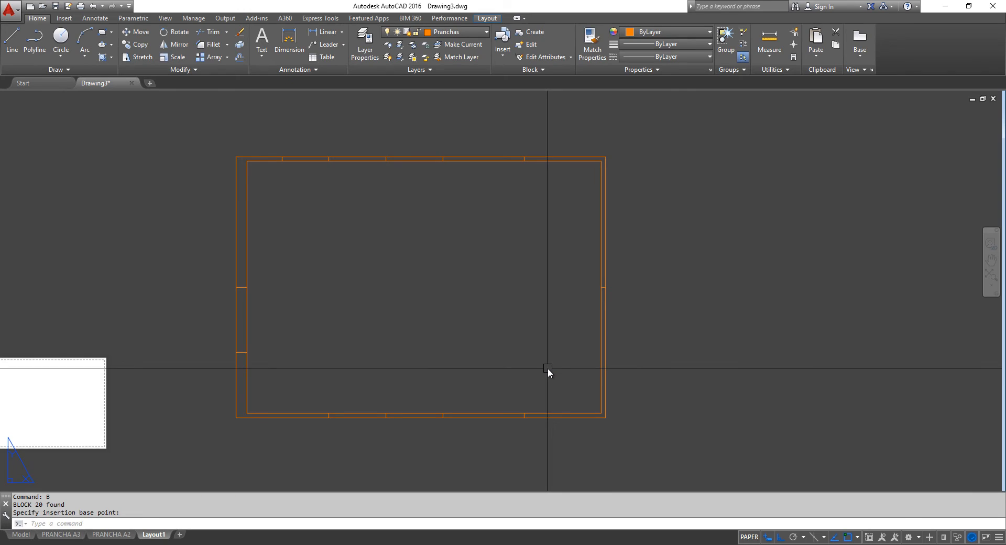
Rename the current layout as PRANCHA A1.
{"action": "double_click", "coordinate": [158, 537]}
{"action": "type", "text": "PRANCHA A1"}
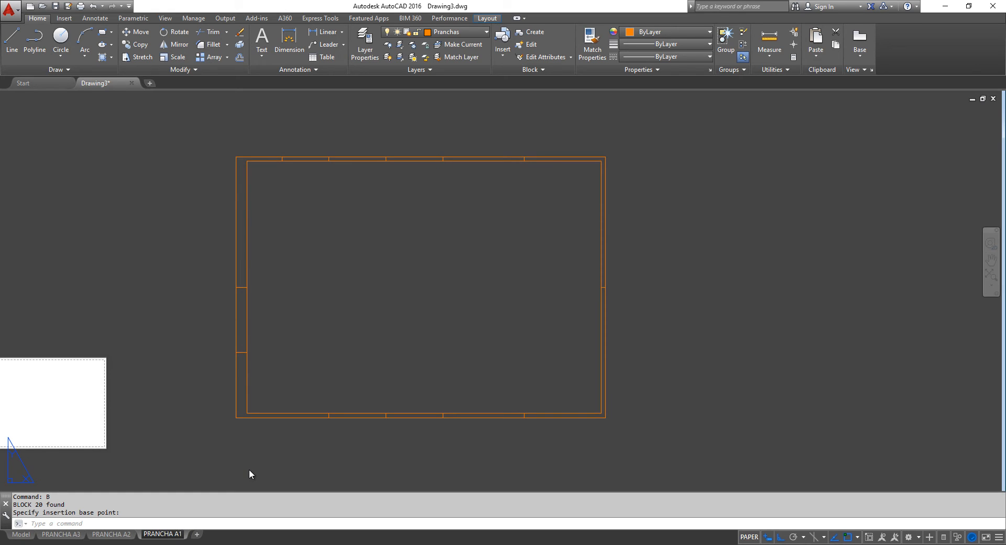
{"action": "key", "text": "Return"}
Add a new layout after PRANCHA A1 and open it.
{"action": "left_click", "coordinate": [200, 535]}
{"action": "left_click", "coordinate": [204, 535]}
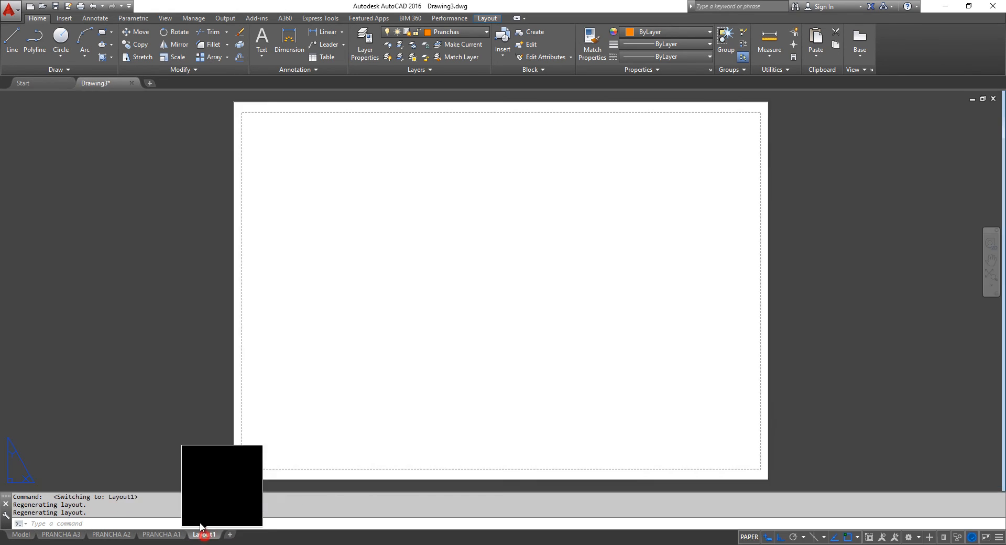
{"action": "scroll", "coordinate": [519, 267], "scroll_direction": "down", "scroll_amount": 8}
{"action": "middle_click_drag", "start_coordinate": [557, 276], "coordinate": [375, 404]}
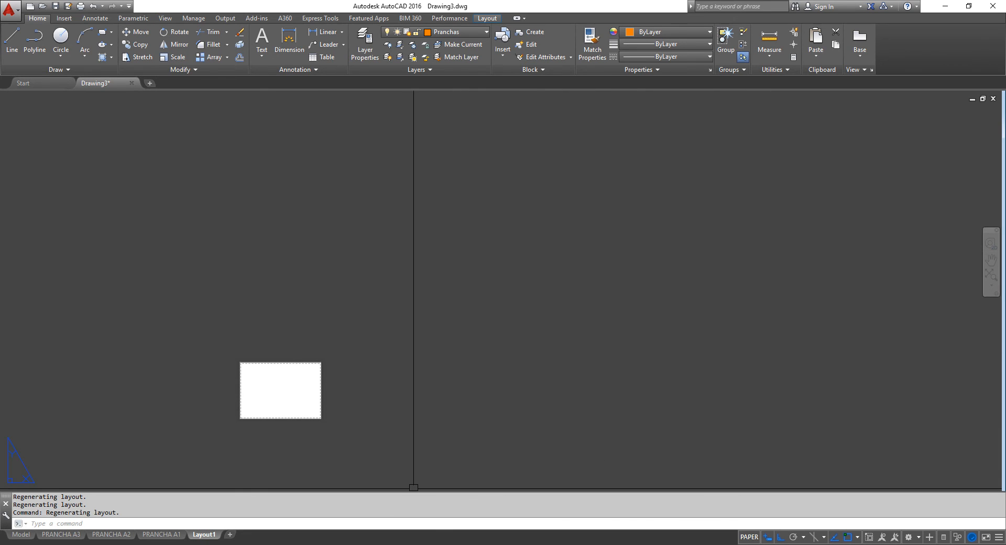
Consult the A0 sheet dimensions in the Acrobat Reader PDF, then draw a 1189 by 841 rectangle beside the paper in the new AutoCAD layout.
{"action": "key", "text": "alt+Tab"}
{"action": "scroll", "coordinate": [460, 352], "scroll_direction": "down", "scroll_amount": 5}
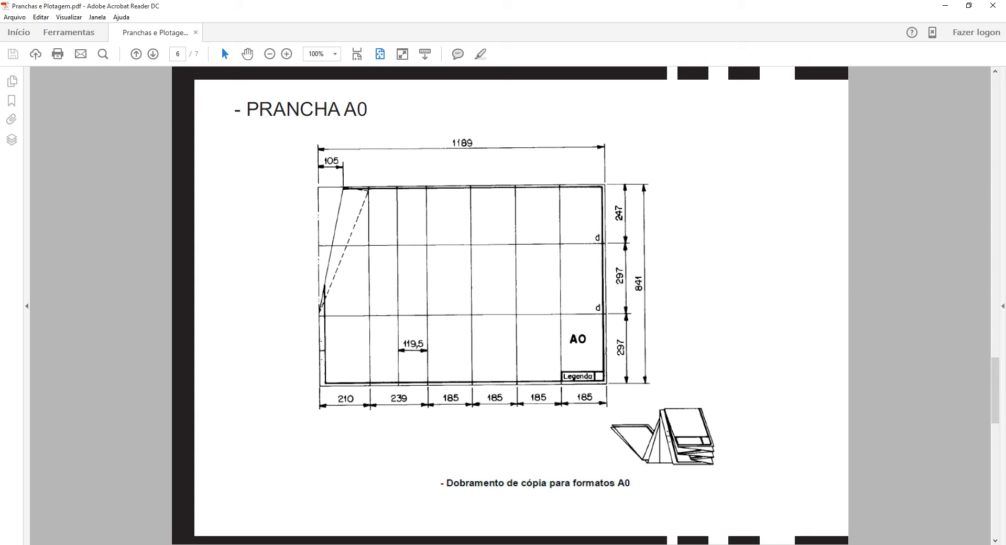
{"action": "key", "text": "alt+Tab"}
{"action": "type", "text": "REC"}
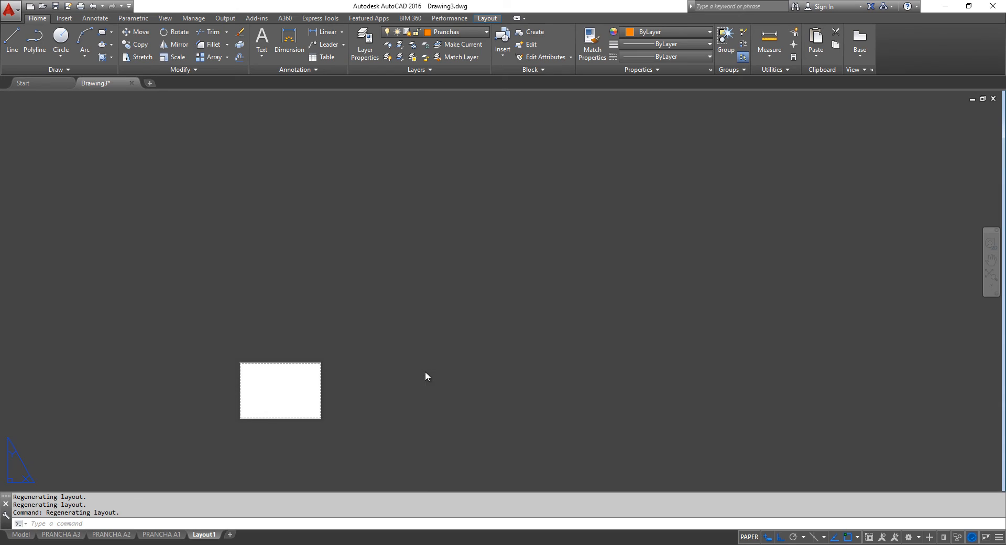
{"action": "key", "text": "Return"}
{"action": "left_click", "coordinate": [414, 397]}
{"action": "type", "text": "1198"}
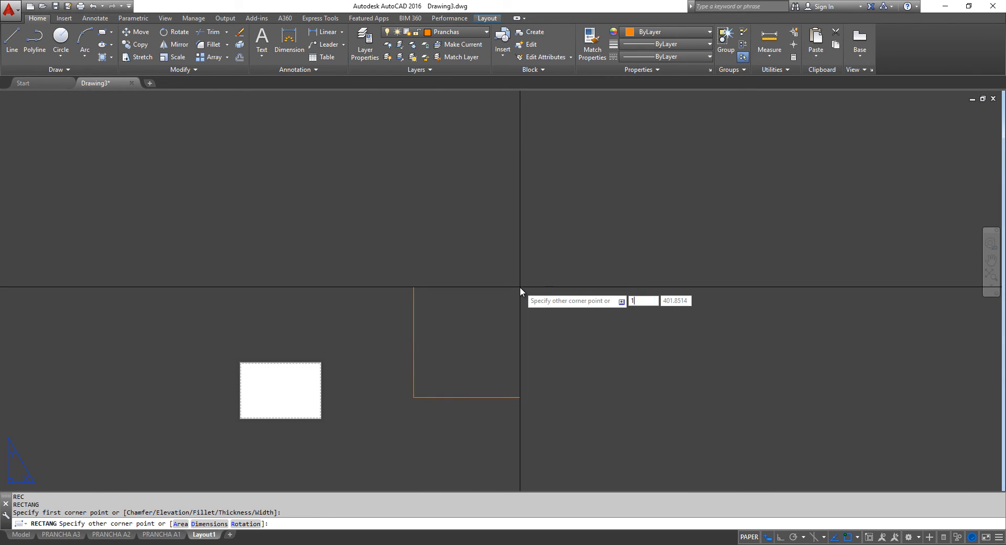
{"action": "key", "text": "BackSpace"}
{"action": "key", "text": "BackSpace"}
{"action": "type", "text": "89"}
{"action": "key", "text": "Tab"}
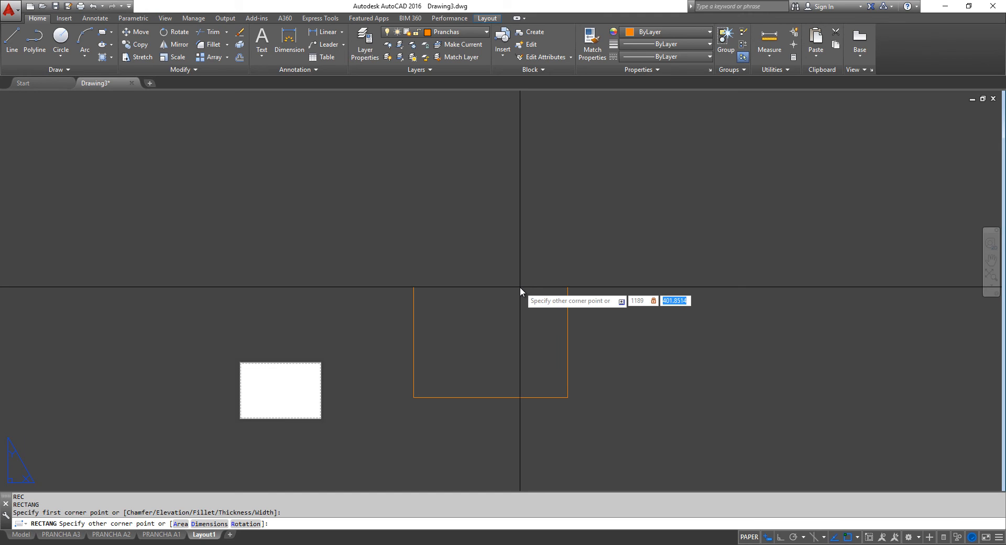
{"action": "type", "text": "841"}
{"action": "key", "text": "Return"}
Explode the A0 rectangle into separate lines.
{"action": "left_click", "coordinate": [497, 307]}
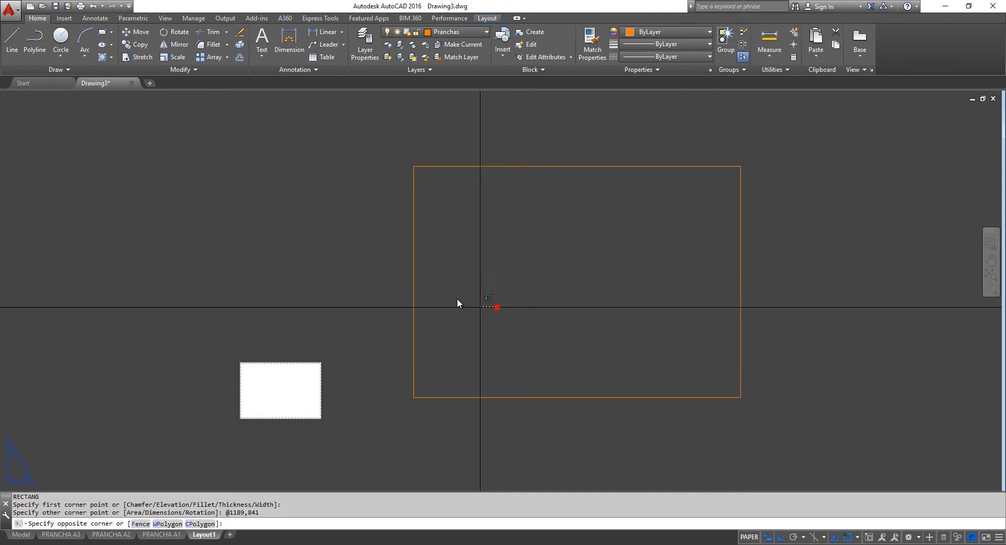
{"action": "left_click", "coordinate": [372, 262]}
{"action": "type", "text": "X"}
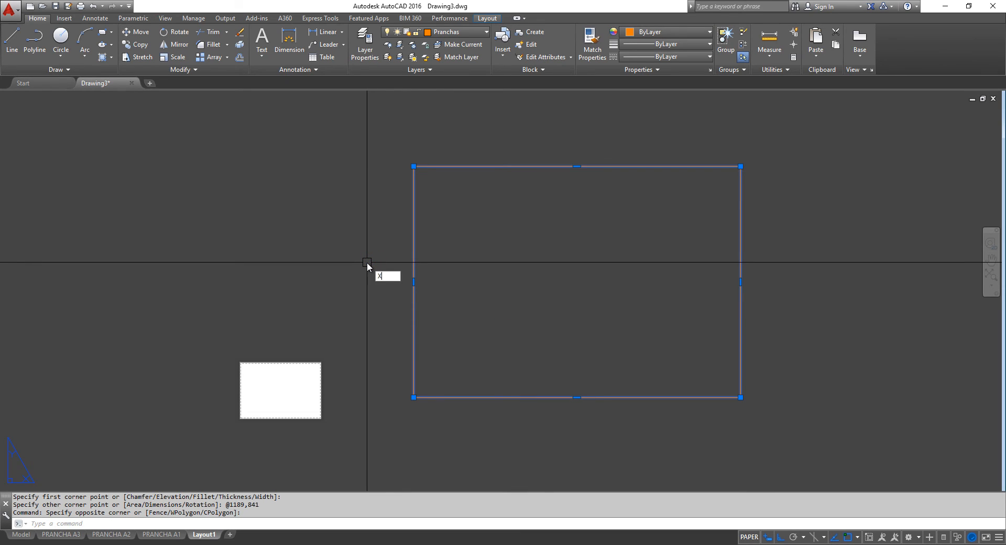
{"action": "key", "text": "Return"}
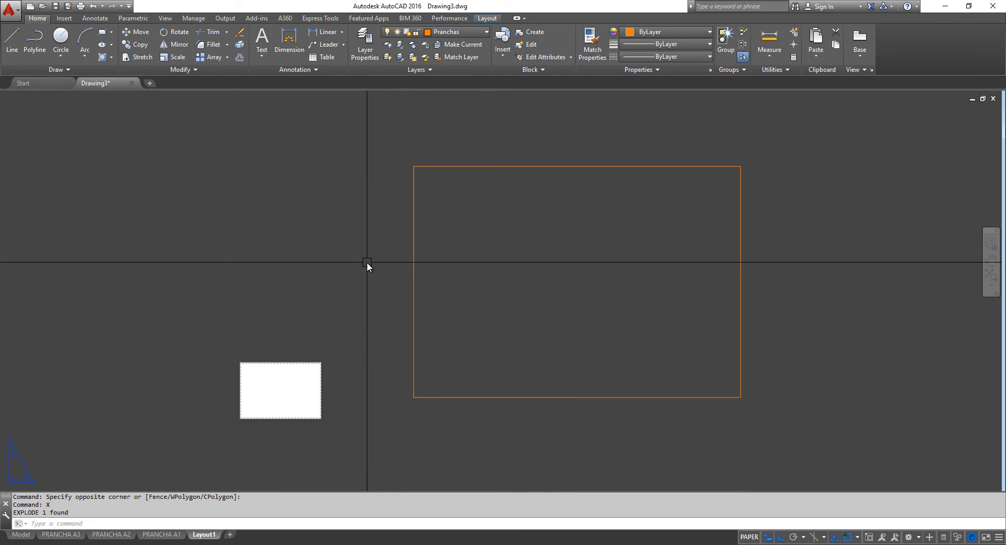
Offset the A0 sheet's left edge 25 inward for the binding margin.
{"action": "type", "text": "o"}
{"action": "key", "text": "Return"}
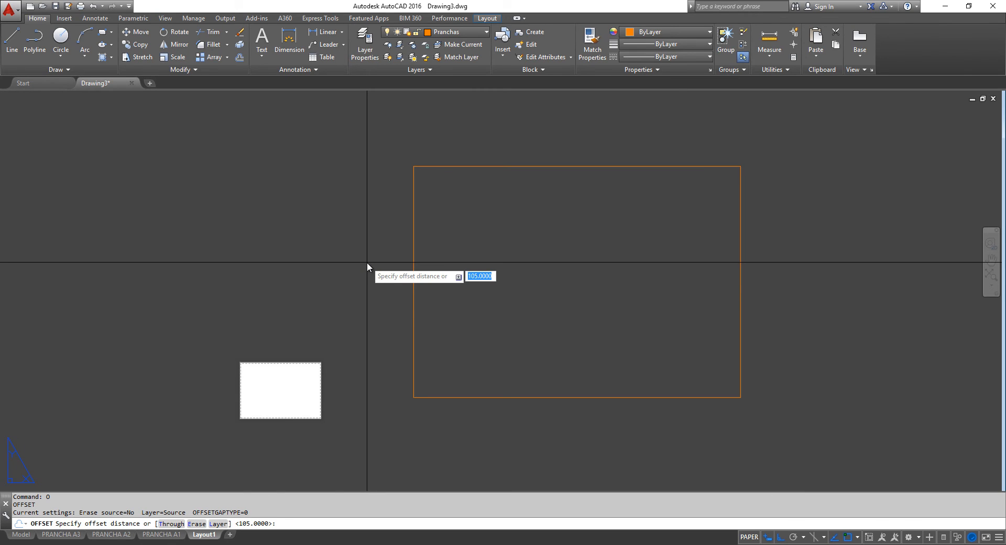
{"action": "type", "text": "25"}
{"action": "key", "text": "Return"}
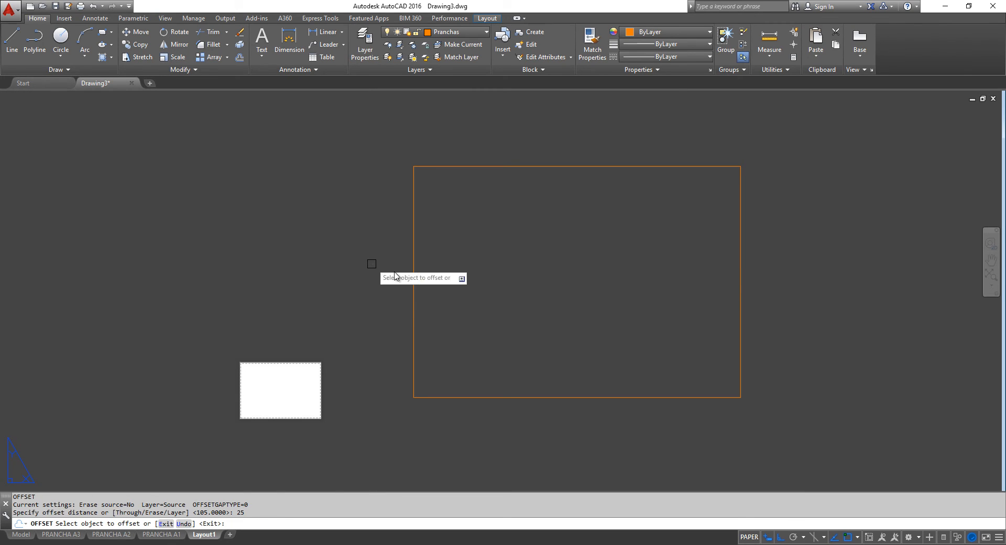
{"action": "left_click", "coordinate": [420, 288]}
{"action": "left_click", "coordinate": [471, 276]}
{"action": "right_click", "coordinate": [550, 246]}
Offset the A0 sheet's top, right and bottom edges 10 inward for the margins.
{"action": "right_click", "coordinate": [549, 247]}
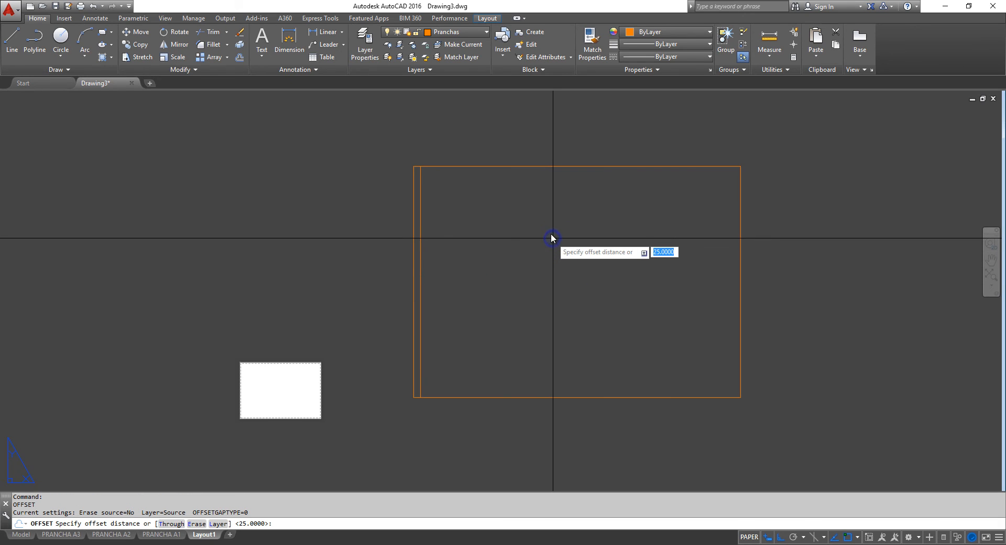
{"action": "type", "text": "10"}
{"action": "key", "text": "Return"}
{"action": "left_click", "coordinate": [546, 166]}
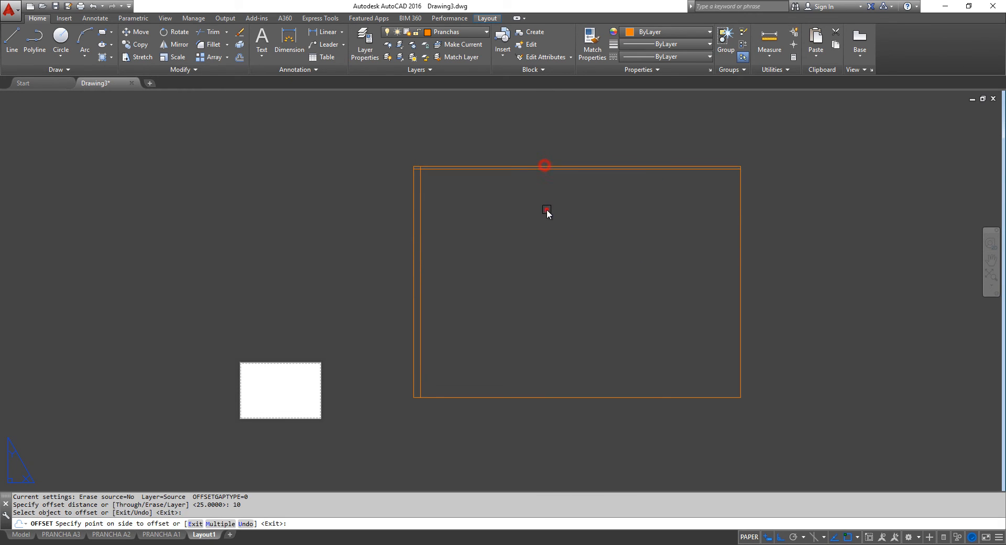
{"action": "left_click", "coordinate": [547, 211]}
{"action": "left_click", "coordinate": [739, 267]}
{"action": "left_click", "coordinate": [629, 273]}
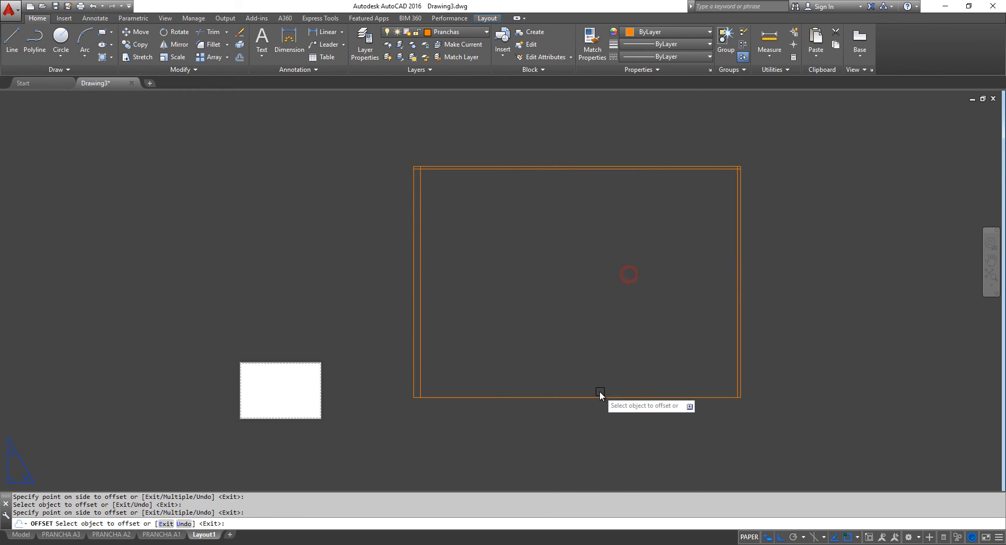
{"action": "left_click", "coordinate": [603, 396]}
{"action": "left_click", "coordinate": [599, 345]}
{"action": "key", "text": "Return"}
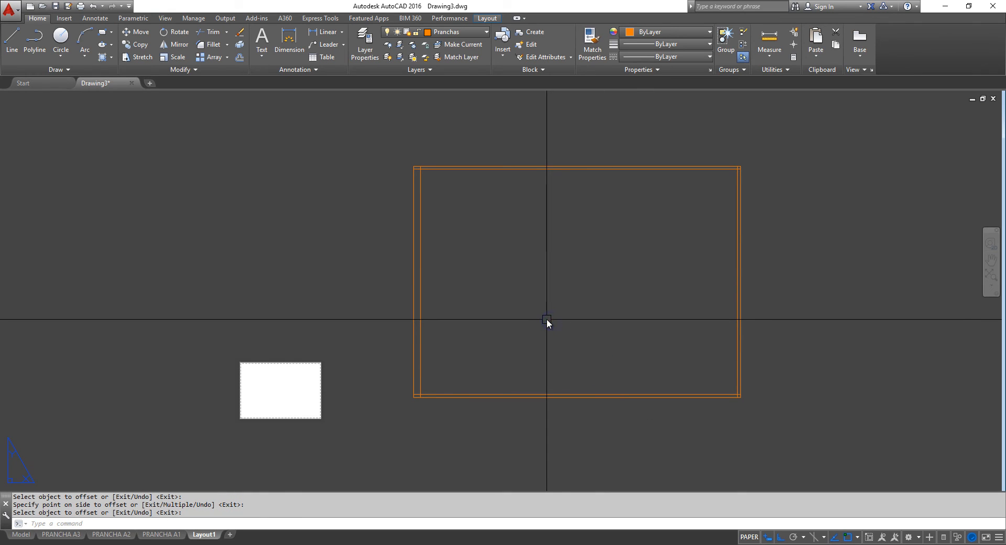
Fillet the four margin lines in multiple mode so they meet in sharp corners and form the inner frame.
{"action": "middle_click_drag", "start_coordinate": [540, 322], "coordinate": [449, 332]}
{"action": "scroll", "coordinate": [441, 330], "scroll_direction": "up", "scroll_amount": 2}
{"action": "type", "text": "f"}
{"action": "key", "text": "Return"}
{"action": "type", "text": "m"}
{"action": "key", "text": "Return"}
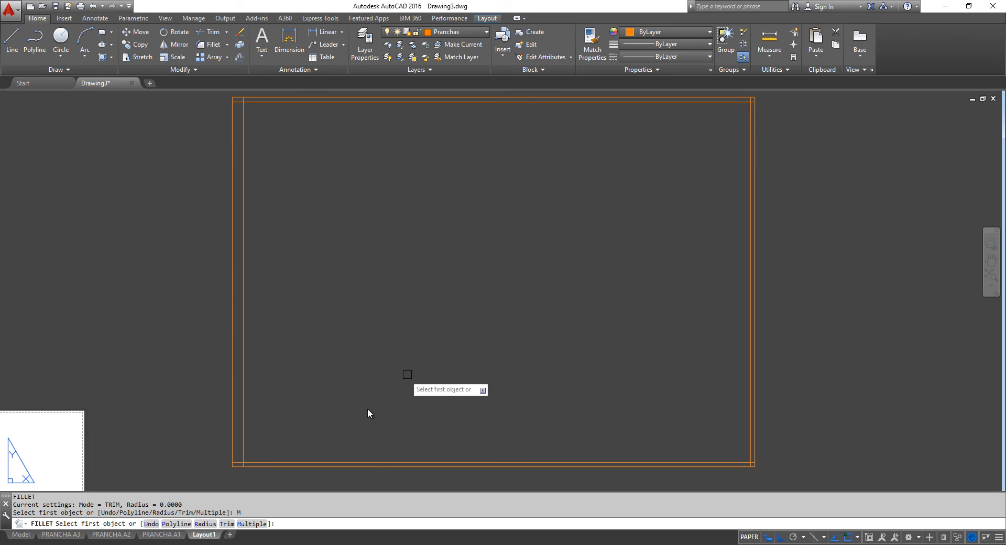
{"action": "left_click", "coordinate": [251, 462]}
{"action": "left_click", "coordinate": [242, 423]}
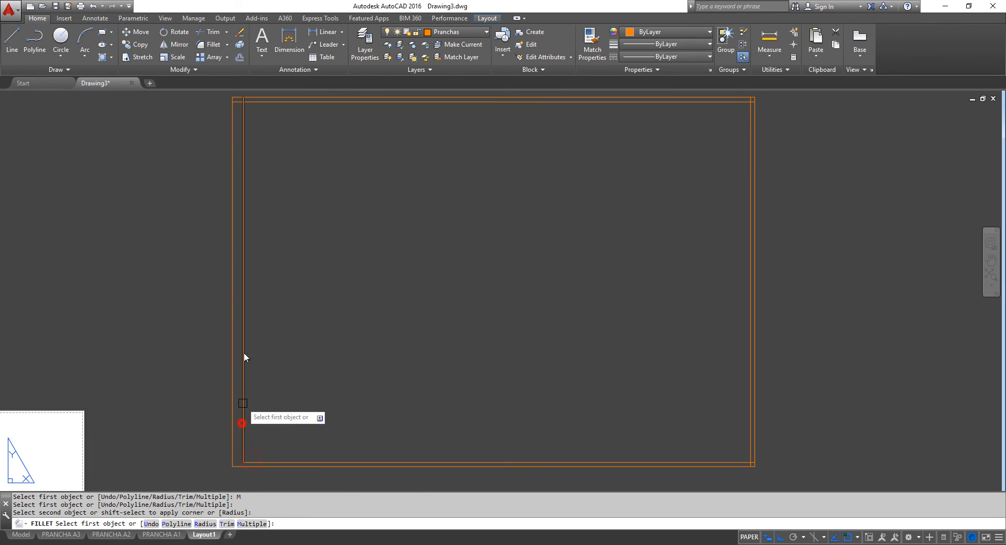
{"action": "left_click", "coordinate": [243, 117]}
{"action": "left_click", "coordinate": [277, 103]}
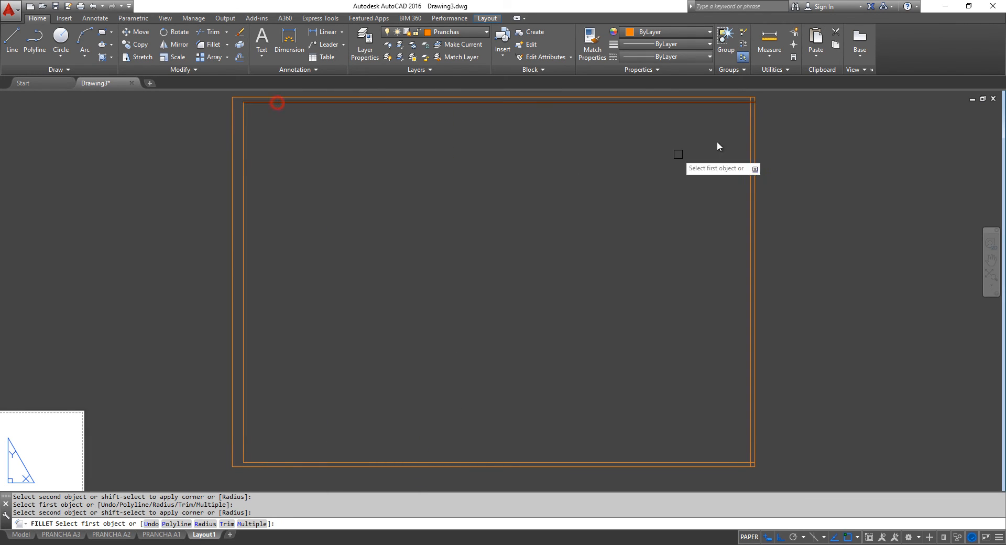
{"action": "left_click", "coordinate": [728, 102]}
{"action": "left_click", "coordinate": [749, 136]}
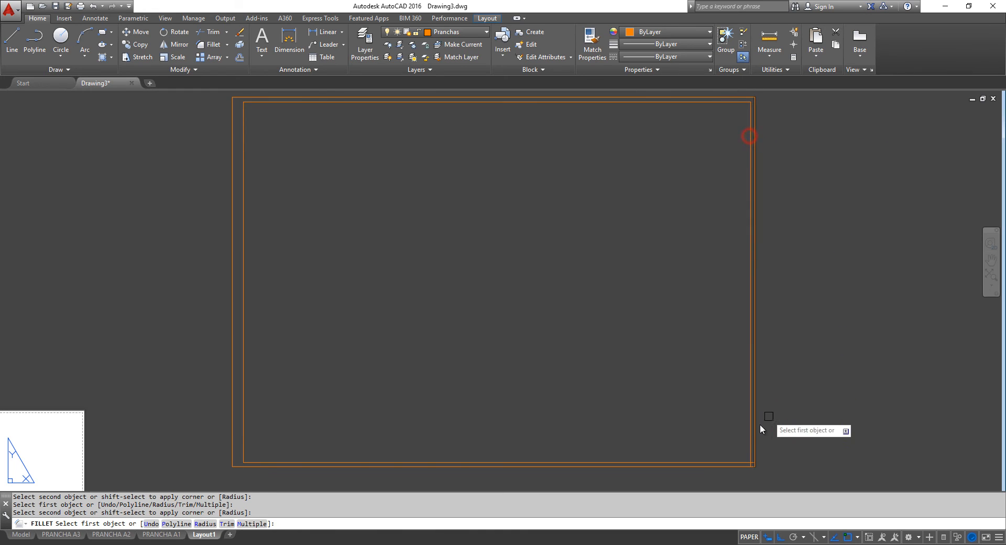
{"action": "left_click", "coordinate": [750, 437]}
{"action": "left_click", "coordinate": [722, 463]}
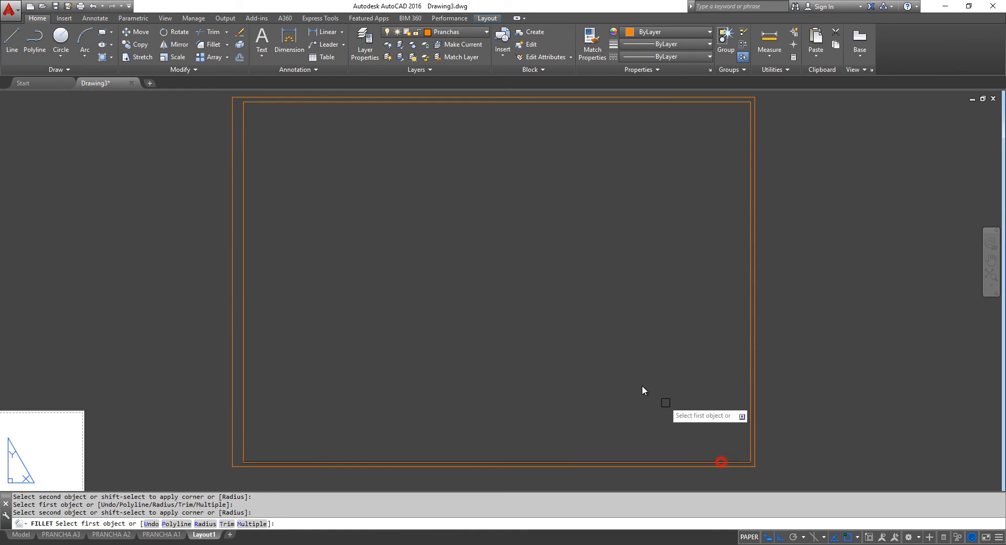
{"action": "right_click", "coordinate": [448, 330]}
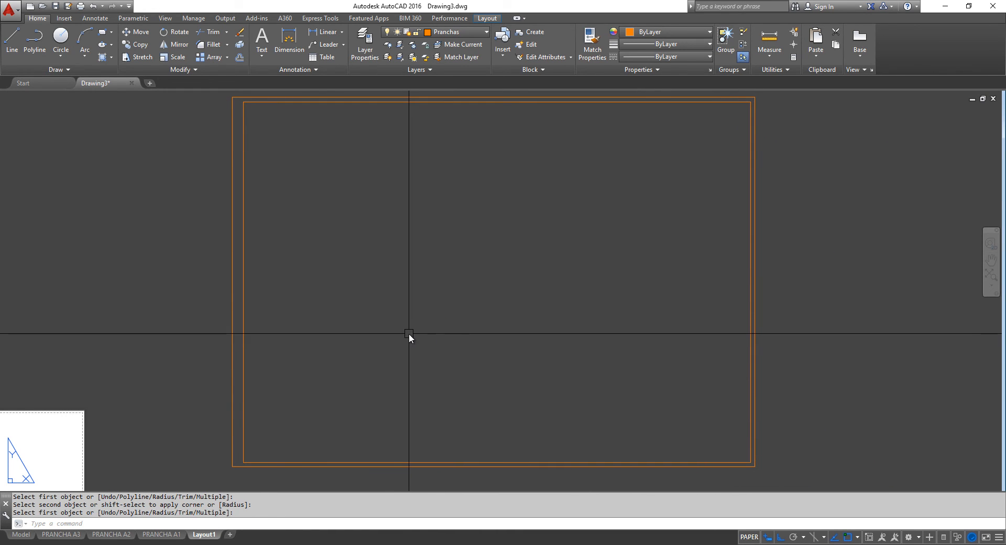
Check the A0 fold spacing in the Acrobat Reader PDF and offset the sheet's right edge inward by 185, four times in succession.
{"action": "middle_click_drag", "start_coordinate": [409, 336], "coordinate": [391, 339]}
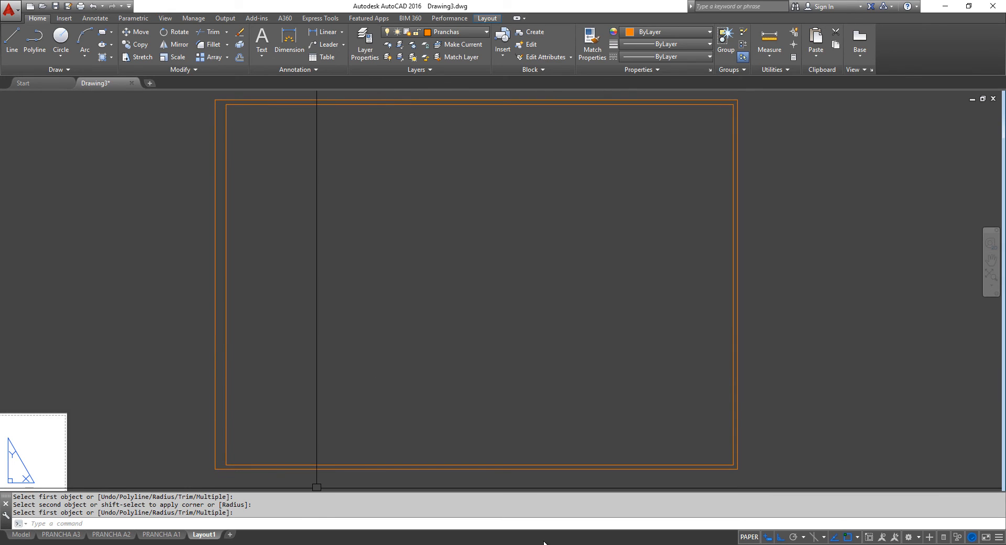
{"action": "key", "text": "alt+Tab"}
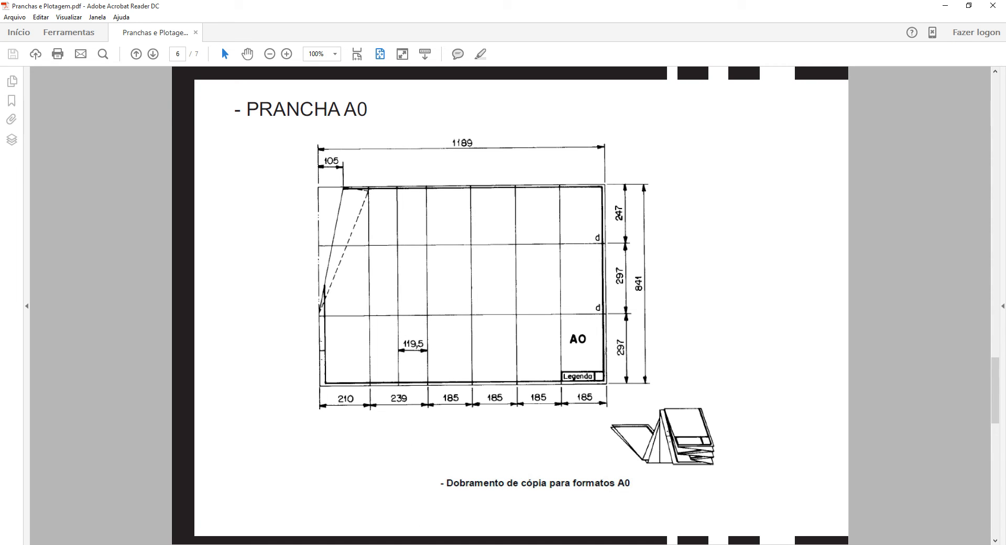
{"action": "key", "text": "alt+Tab"}
{"action": "type", "text": "o"}
{"action": "key", "text": "Return"}
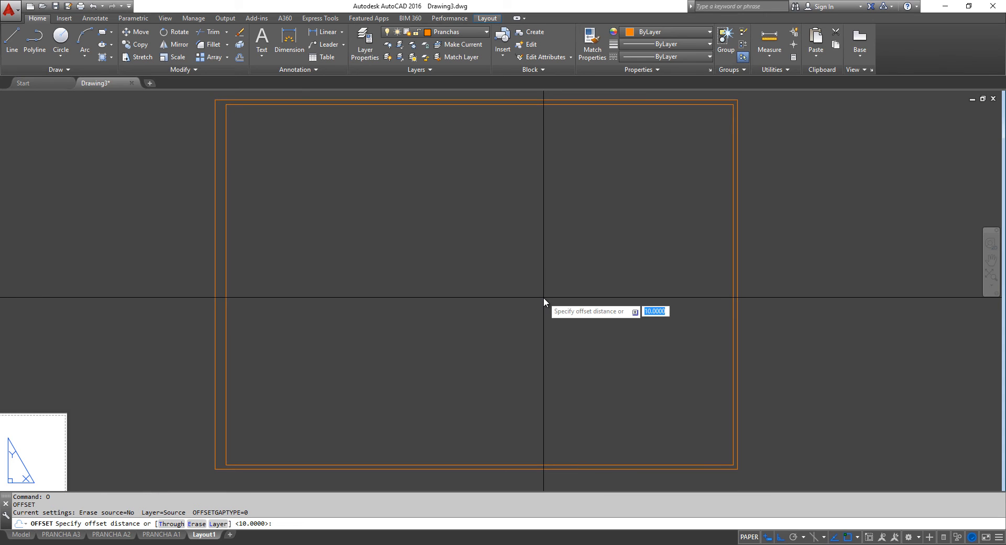
{"action": "type", "text": "185"}
{"action": "key", "text": "Return"}
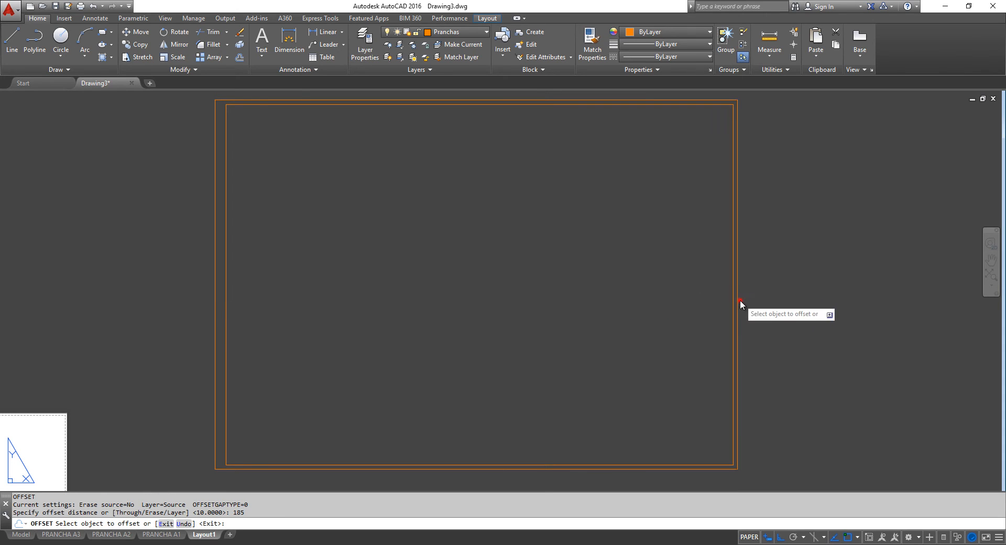
{"action": "left_click", "coordinate": [740, 303]}
{"action": "left_click", "coordinate": [661, 312]}
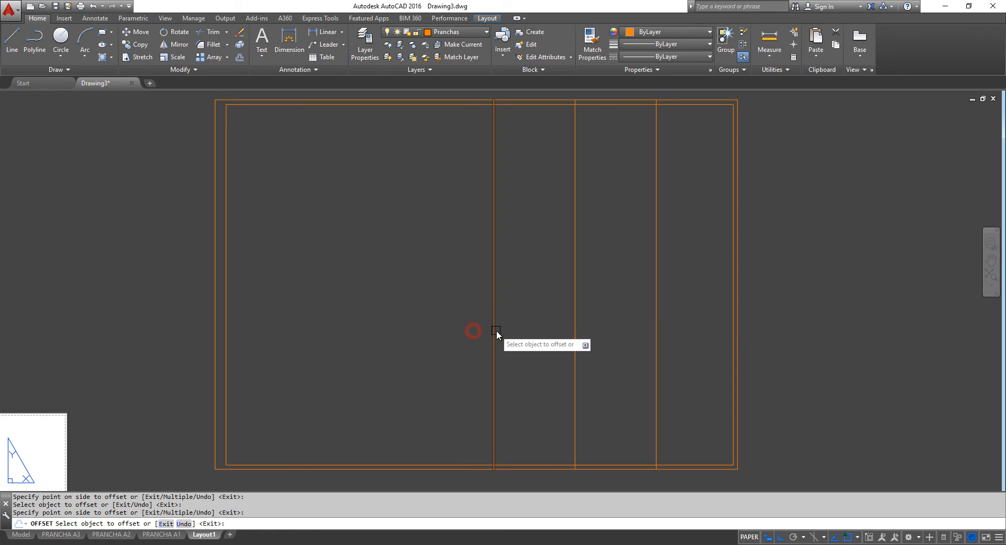
{"action": "left_click", "coordinate": [496, 332]}
{"action": "left_click", "coordinate": [400, 334]}
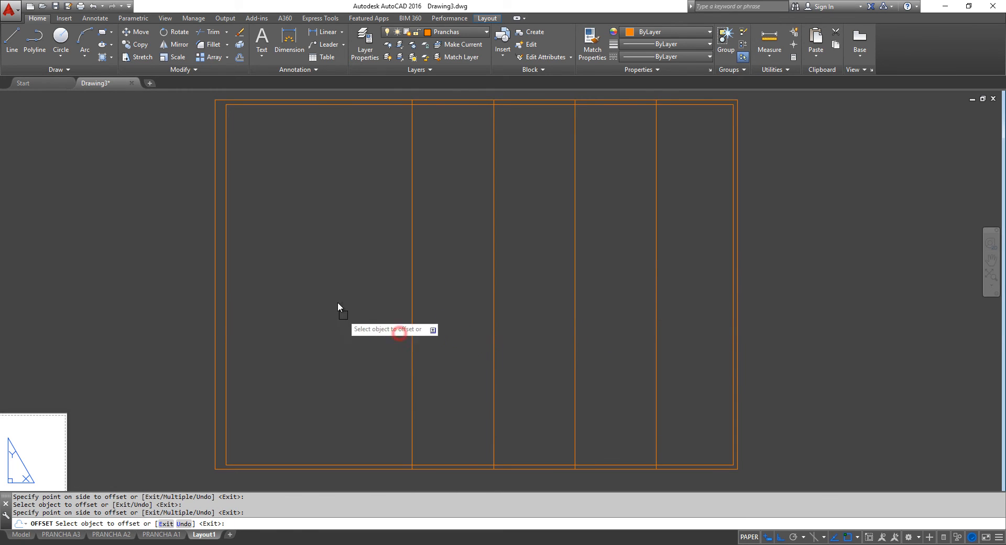
{"action": "right_click", "coordinate": [334, 294]}
Offset the leftmost vertical fold line 119.5 toward the A0 sheet's left edge, two times in succession.
{"action": "right_click", "coordinate": [332, 273]}
{"action": "type", "text": "11"}
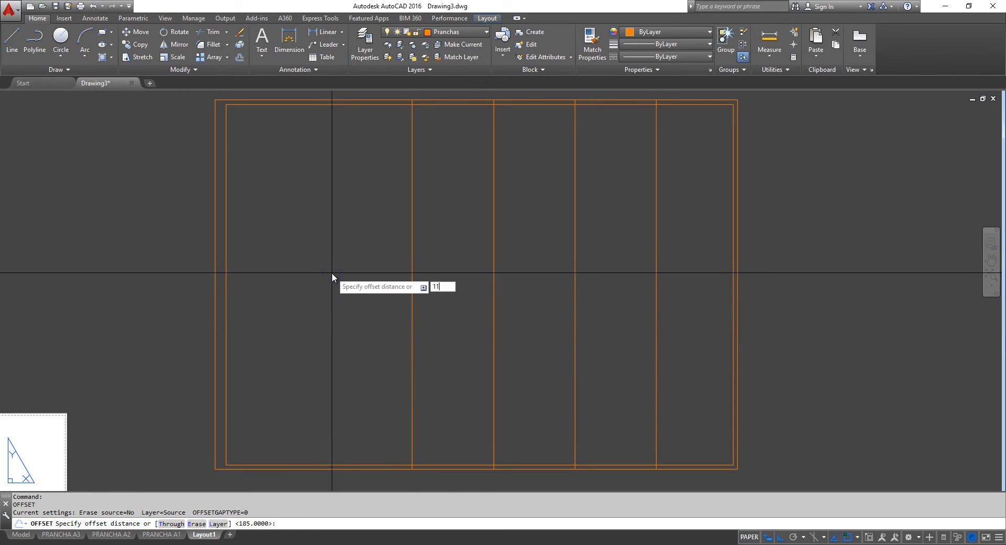
{"action": "type", "text": "9.5"}
{"action": "key", "text": "Return"}
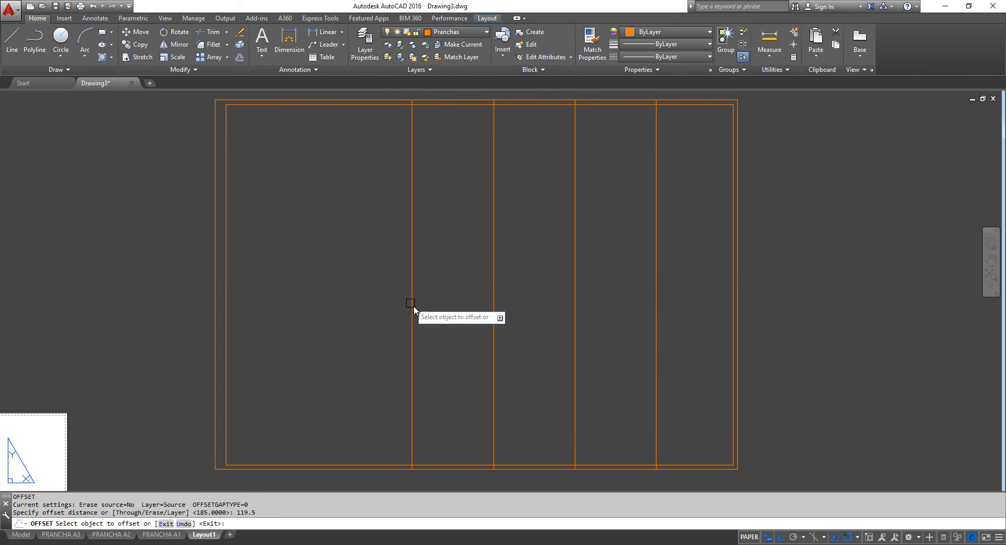
{"action": "left_click", "coordinate": [412, 307]}
{"action": "left_click", "coordinate": [334, 322]}
{"action": "left_click", "coordinate": [360, 312]}
{"action": "left_click", "coordinate": [279, 310]}
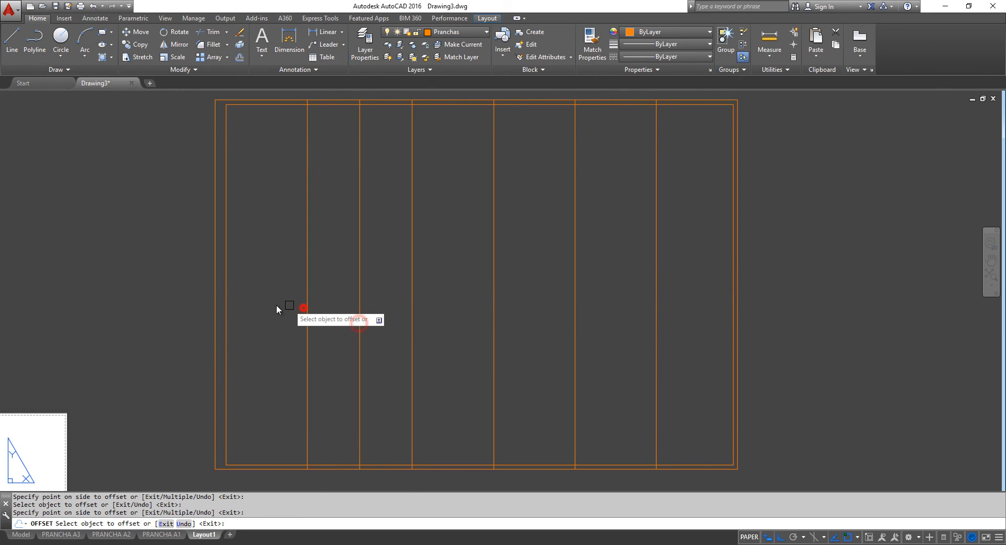
{"action": "right_click", "coordinate": [272, 306]}
Trim the six vertical fold lines inside the inner frame, keeping only short marks in the upper and lower margins.
{"action": "type", "text": "tr"}
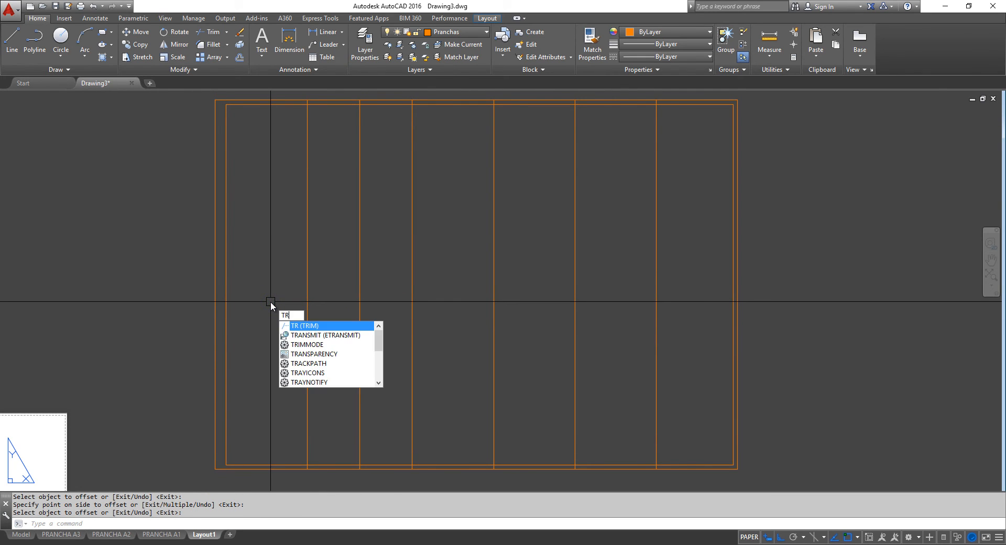
{"action": "key", "text": "Return"}
{"action": "key", "text": "Return"}
{"action": "left_click", "coordinate": [681, 347]}
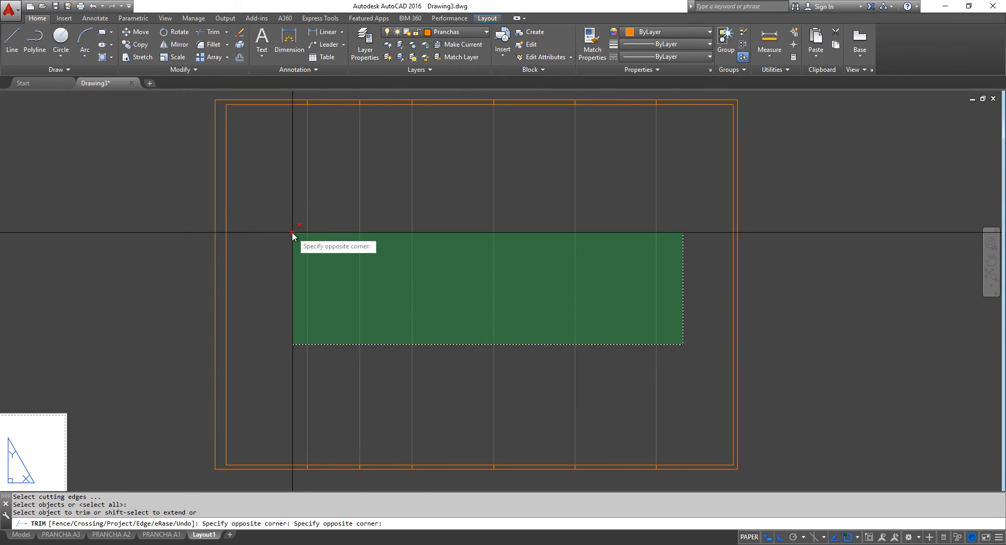
{"action": "left_click", "coordinate": [292, 233]}
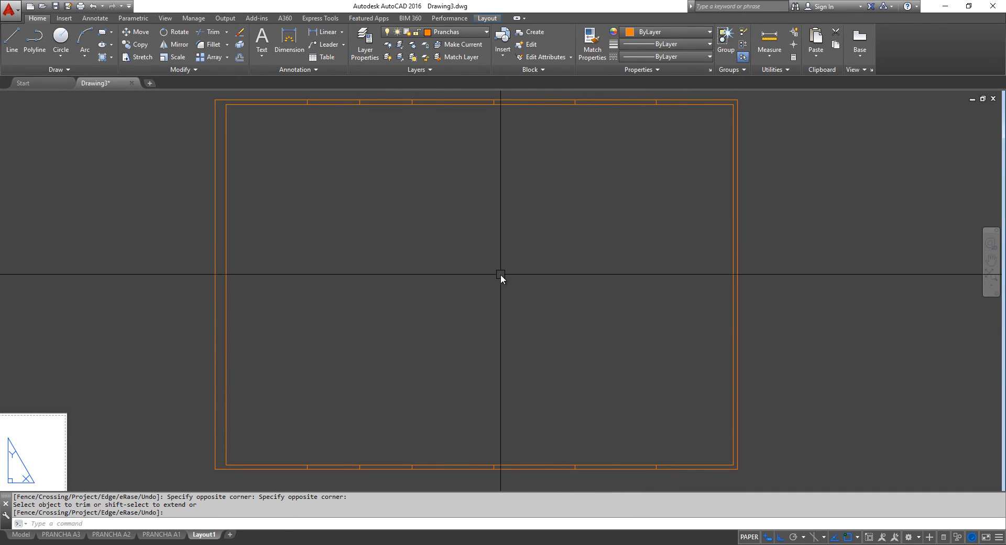
{"action": "key", "text": "Escape"}
Offset the A0 sheet's bottom edge upward by 297, two times in succession, for the horizontal folds.
{"action": "type", "text": "o"}
{"action": "key", "text": "Return"}
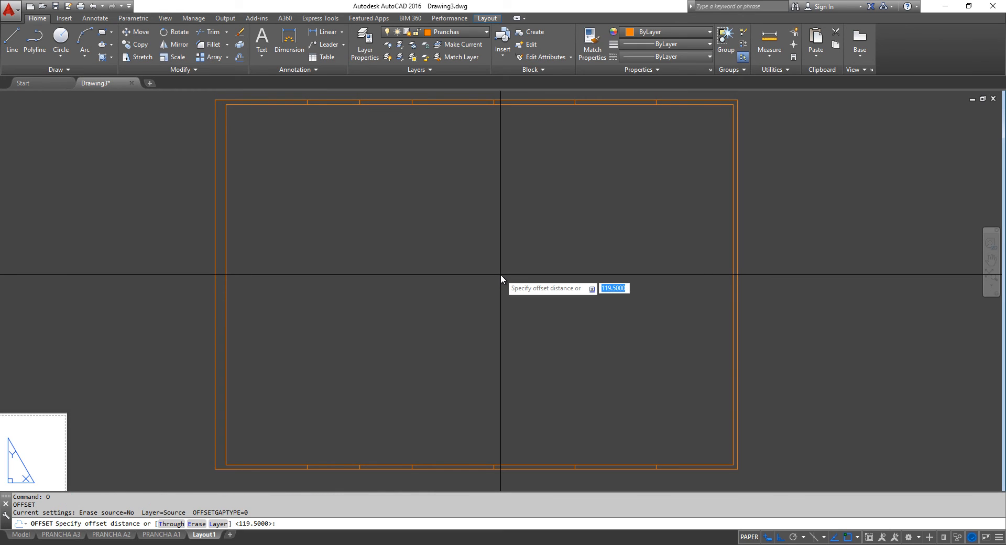
{"action": "type", "text": "297"}
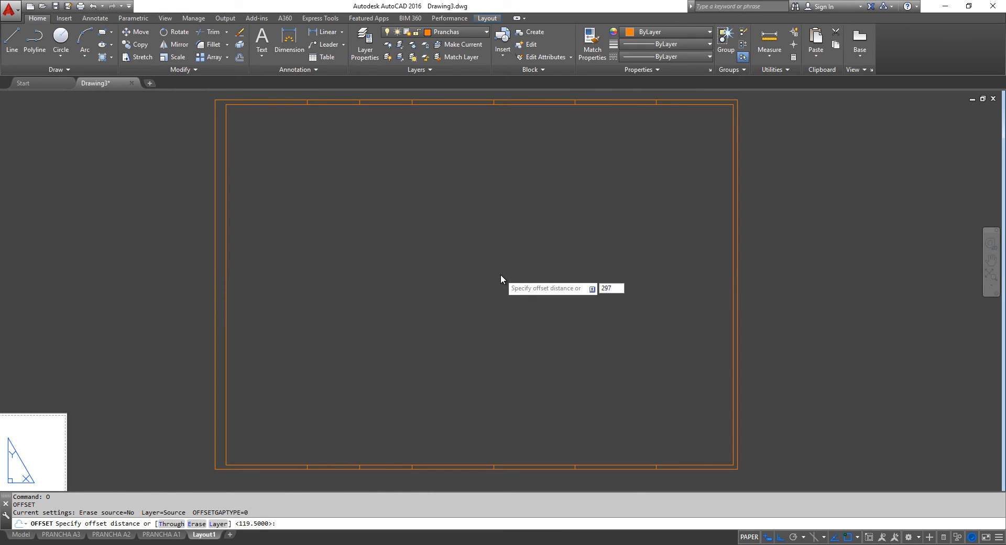
{"action": "key", "text": "Return"}
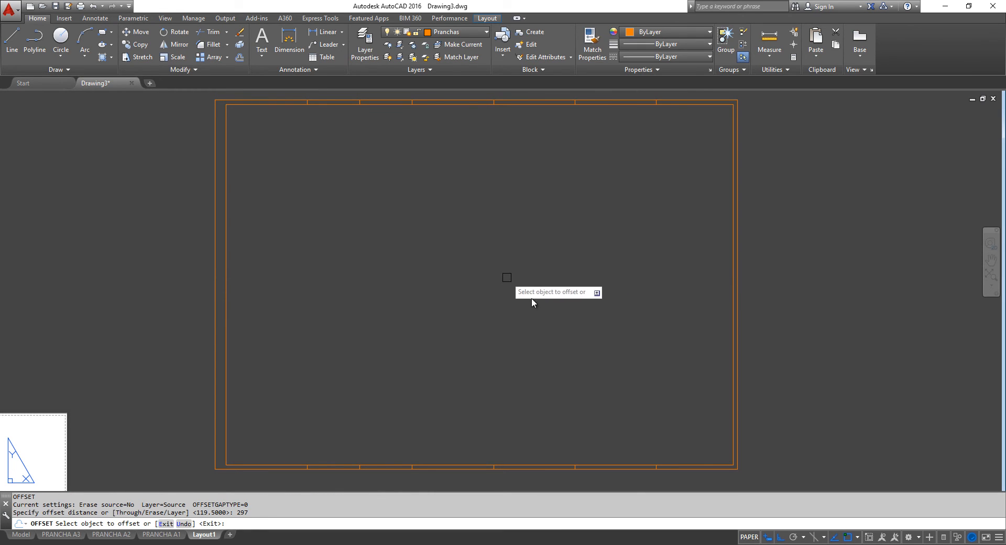
{"action": "left_click", "coordinate": [606, 470]}
{"action": "left_click", "coordinate": [628, 326]}
{"action": "left_click", "coordinate": [627, 340]}
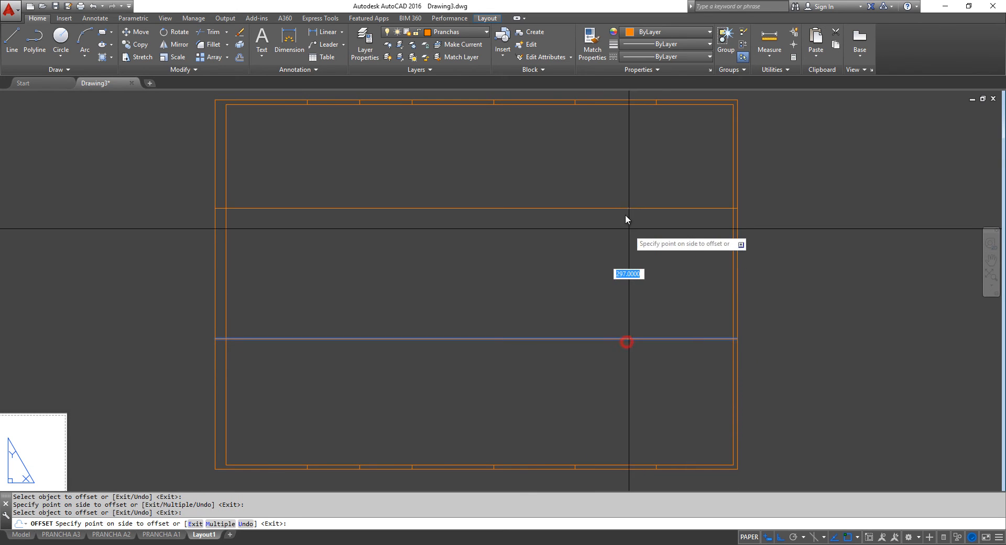
{"action": "left_click", "coordinate": [611, 165]}
{"action": "key", "text": "Return"}
Trim the two horizontal fold lines inside the inner frame, keeping only short marks in the side margins.
{"action": "type", "text": "tr"}
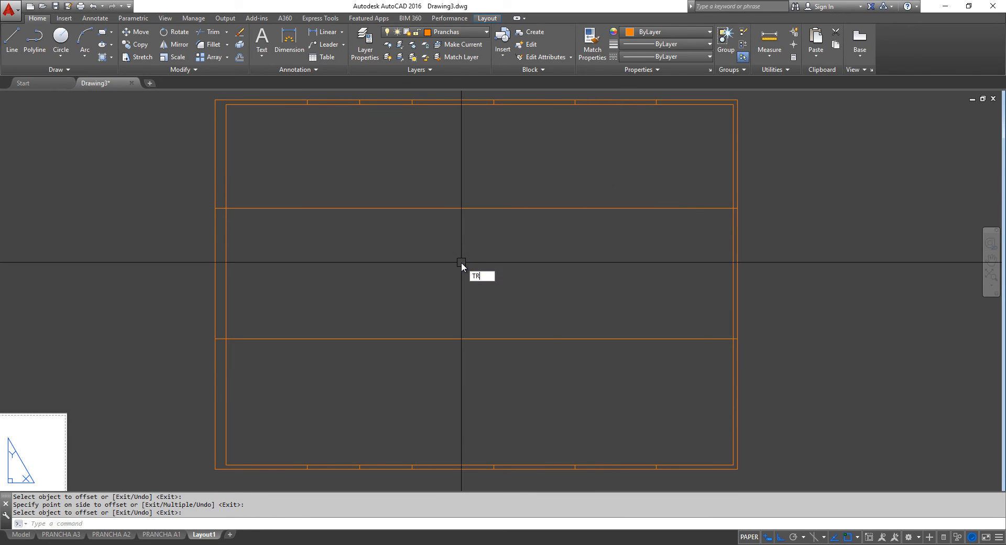
{"action": "key", "text": "Return"}
{"action": "key", "text": "Return"}
{"action": "left_click", "coordinate": [547, 379]}
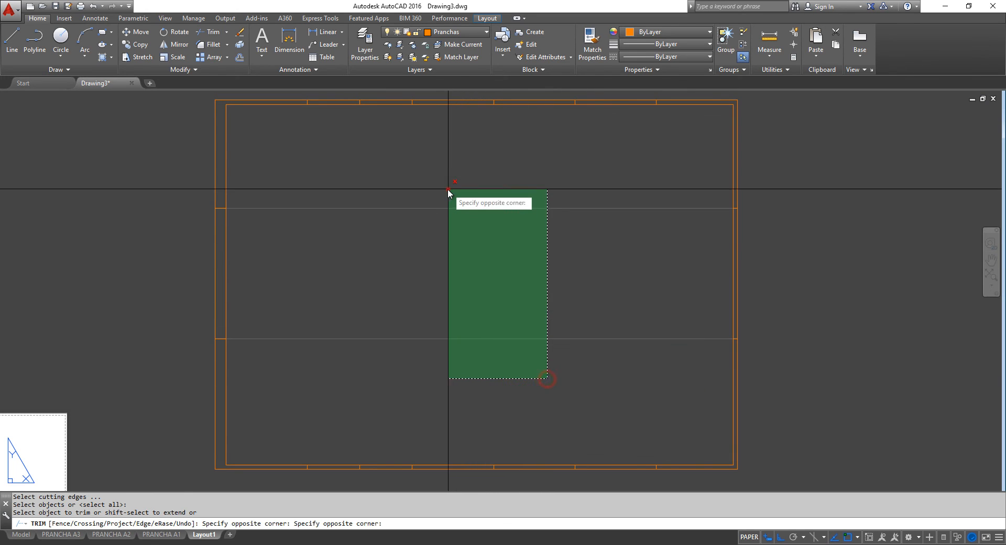
{"action": "left_click", "coordinate": [435, 181]}
{"action": "key", "text": "Escape"}
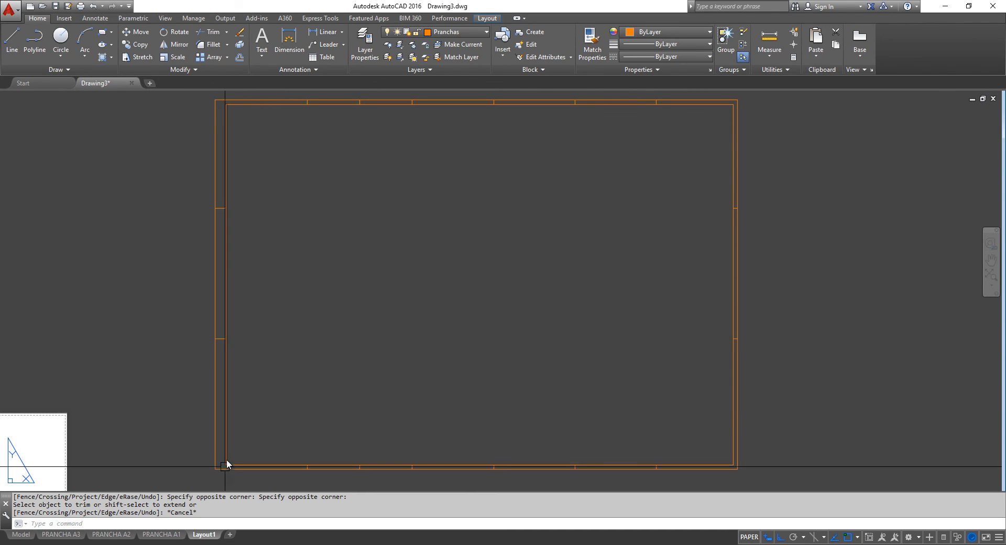
Offset the A0 sheet's left edge 105 inward.
{"action": "type", "text": "o"}
{"action": "key", "text": "Return"}
{"action": "type", "text": "105"}
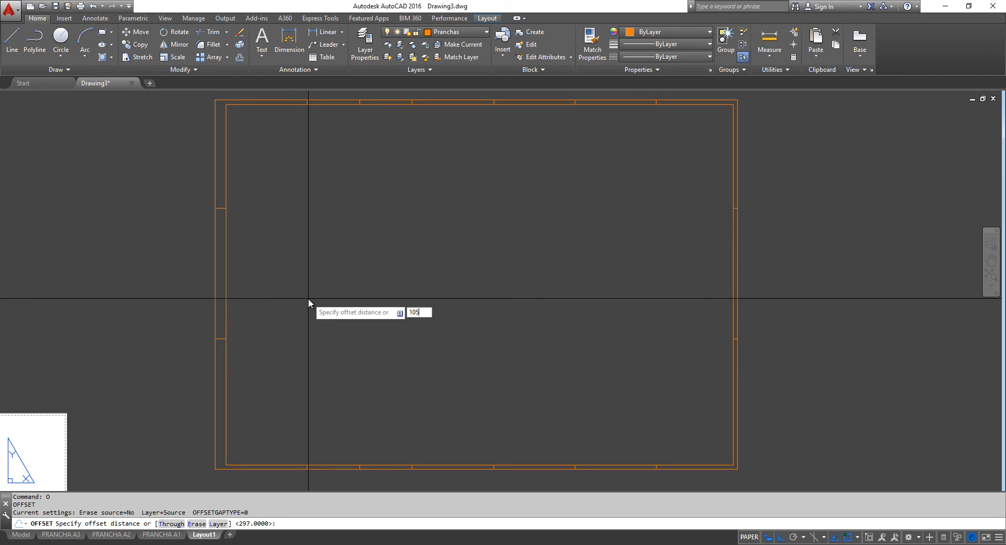
{"action": "key", "text": "Return"}
{"action": "left_click", "coordinate": [215, 169]}
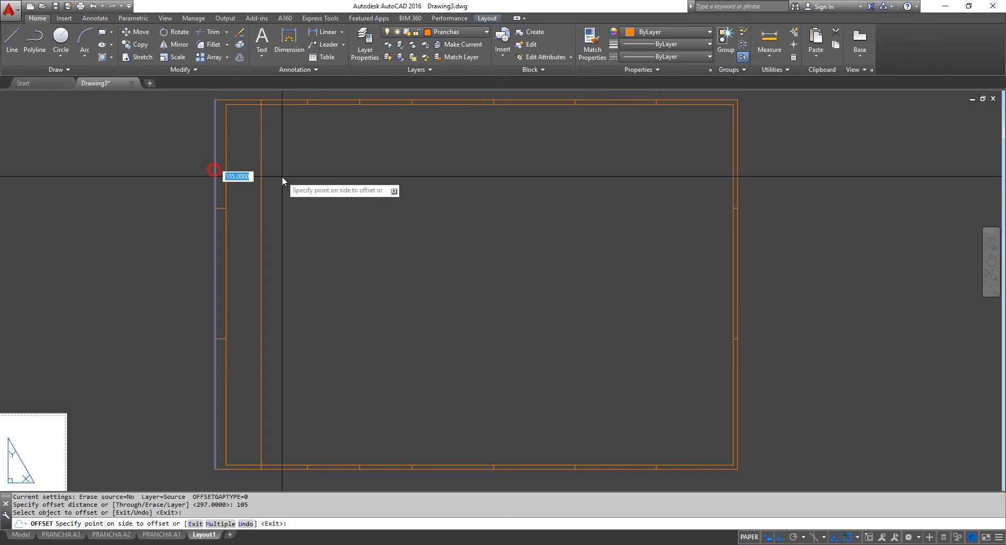
{"action": "left_click", "coordinate": [282, 176]}
{"action": "key", "text": "Escape"}
Trim the newly offset vertical line at the inner frame's top line, keeping only its mark in the top margin.
{"action": "type", "text": "tr"}
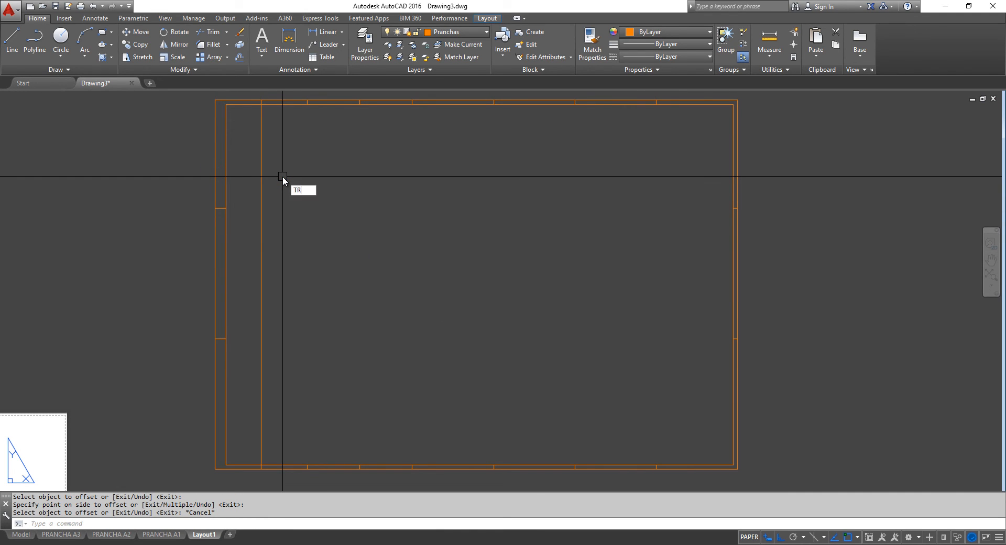
{"action": "key", "text": "Return"}
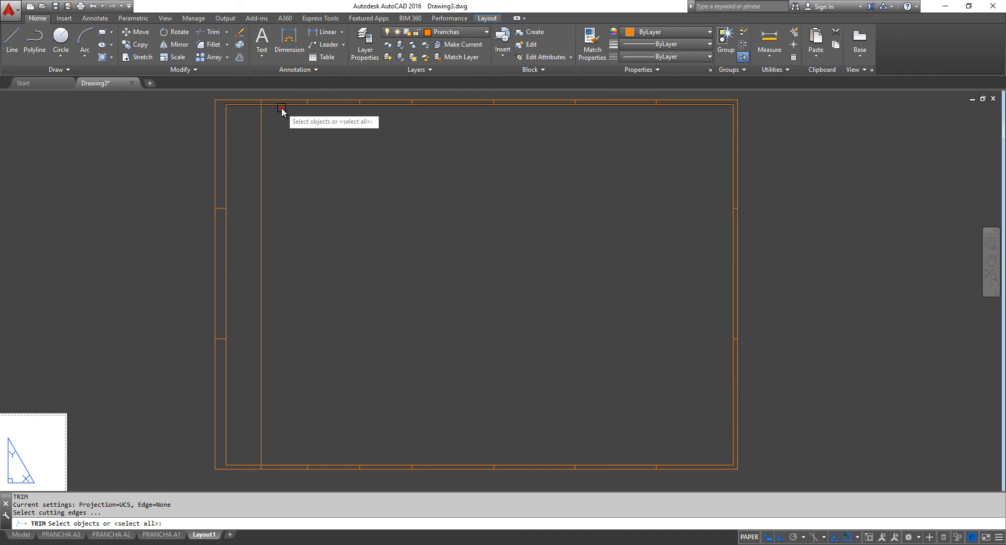
{"action": "left_click", "coordinate": [281, 108]}
{"action": "key", "text": "Return"}
{"action": "left_click", "coordinate": [299, 218]}
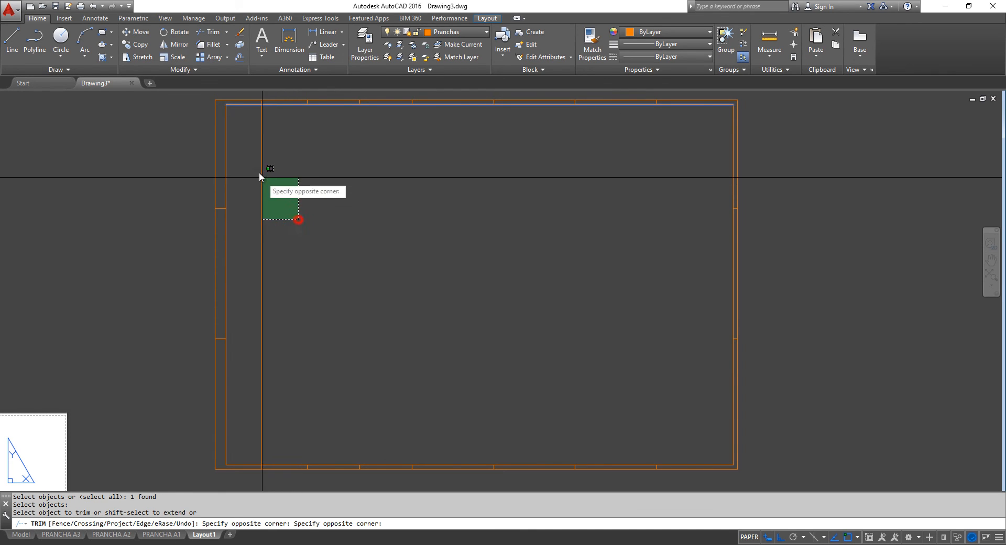
{"action": "left_click", "coordinate": [255, 167]}
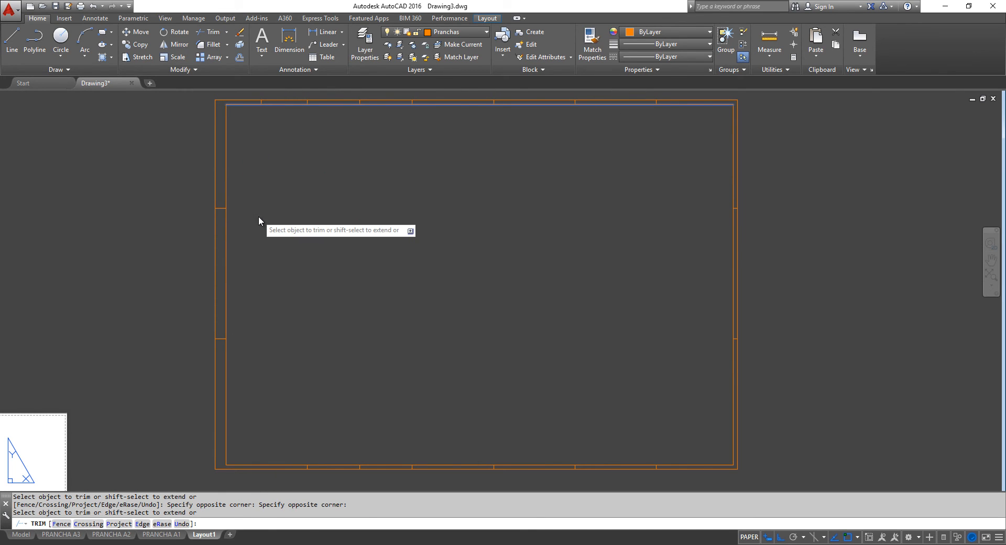
{"action": "key", "text": "Escape"}
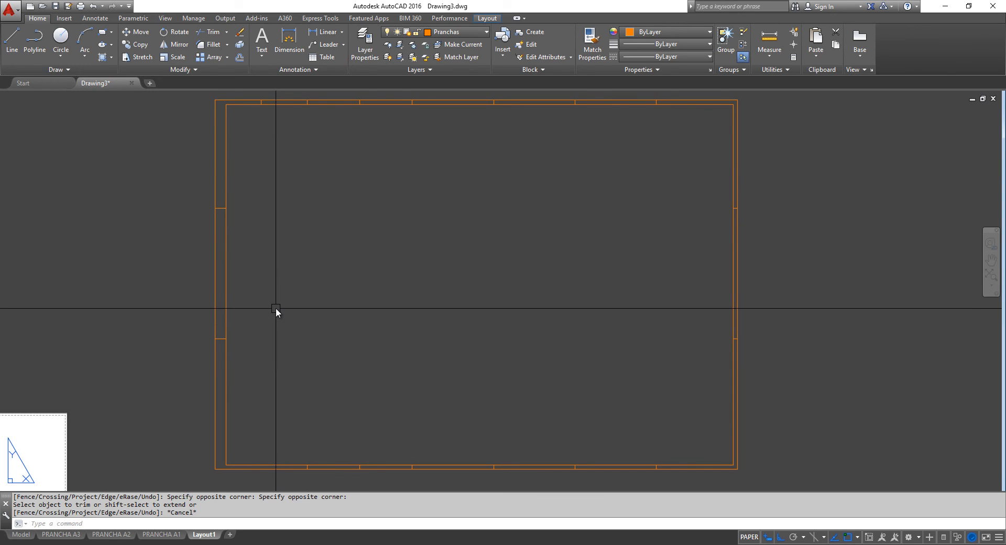
Draw a helper line along the sheet's left edge from the lower horizontal fold mark to the bottom-left corner.
{"action": "type", "text": "L"}
{"action": "key", "text": "Return"}
{"action": "left_click", "coordinate": [214, 337]}
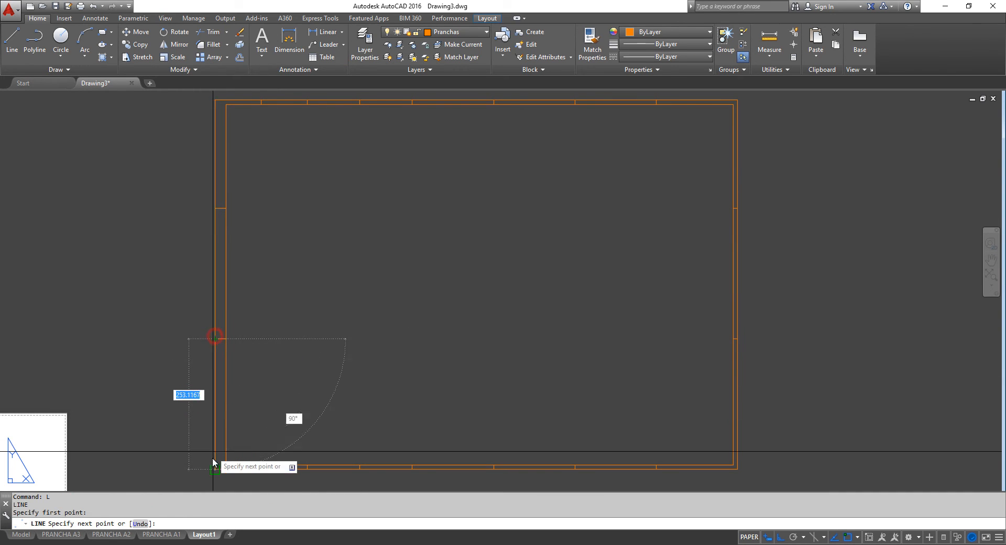
{"action": "left_click", "coordinate": [212, 470]}
{"action": "key", "text": "Return"}
Draw a horizontal fold mark from the helper line's midpoint to the binding margin line, and erase the helper line.
{"action": "key", "text": "Return"}
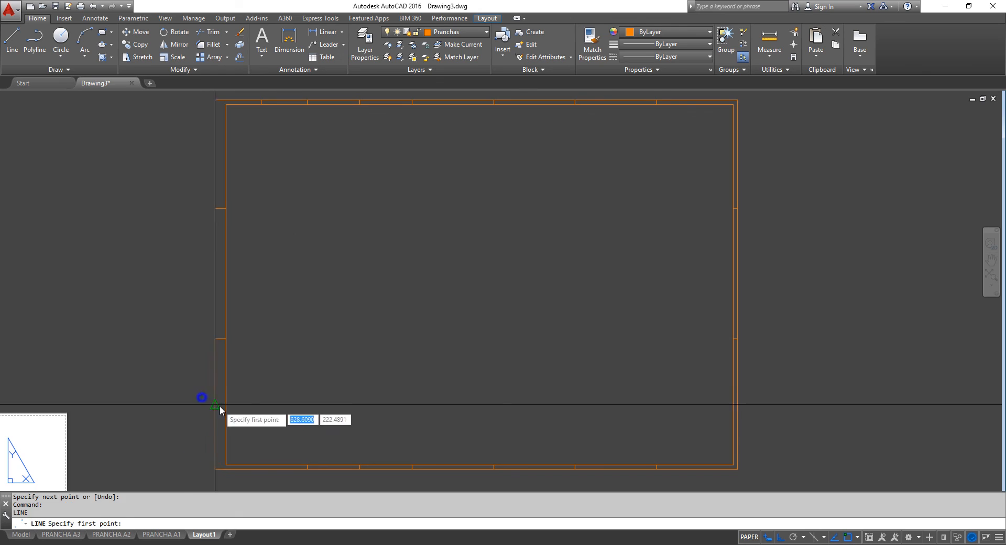
{"action": "left_click", "coordinate": [214, 408]}
{"action": "key", "text": "Escape"}
{"action": "key", "text": "Return"}
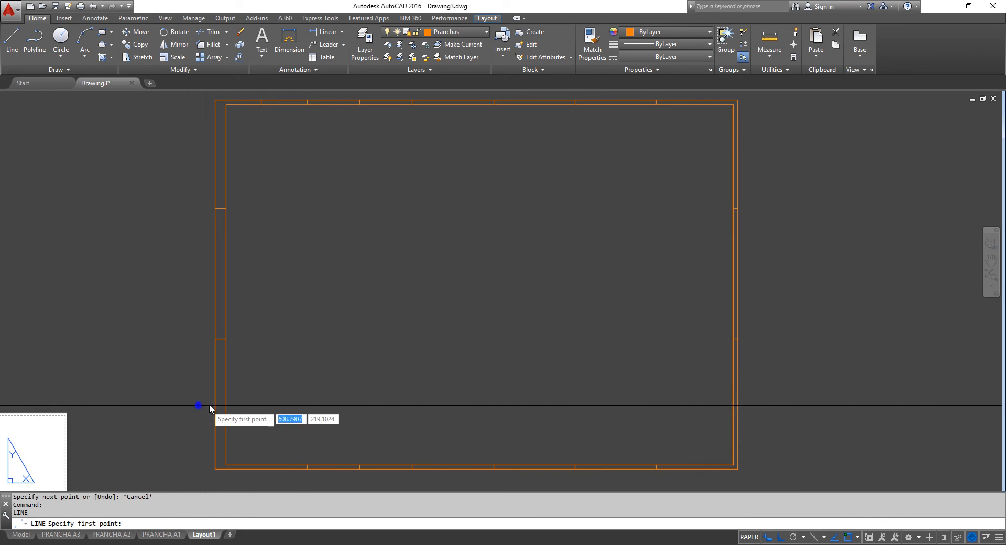
{"action": "left_click", "coordinate": [215, 400]}
{"action": "key", "text": "Escape"}
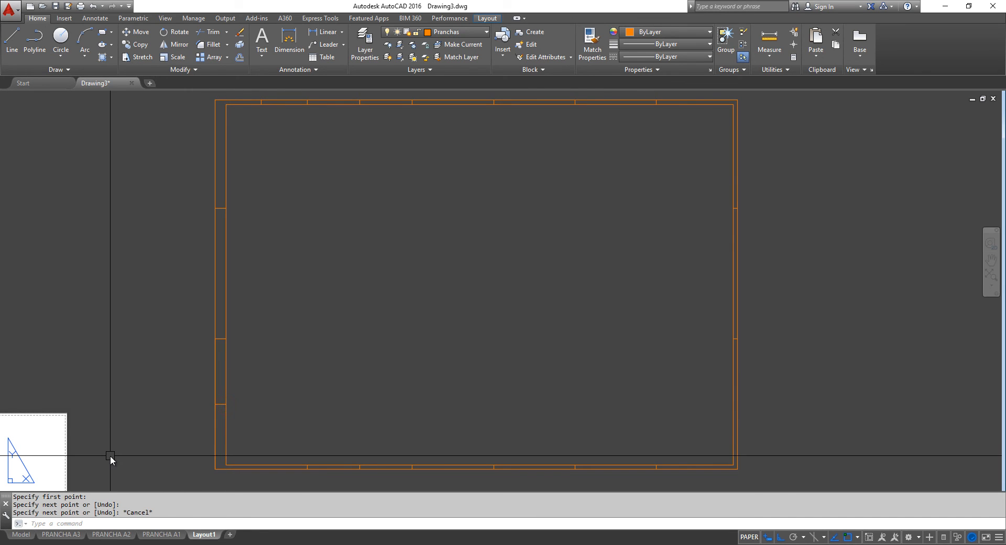
{"action": "left_click", "coordinate": [214, 385]}
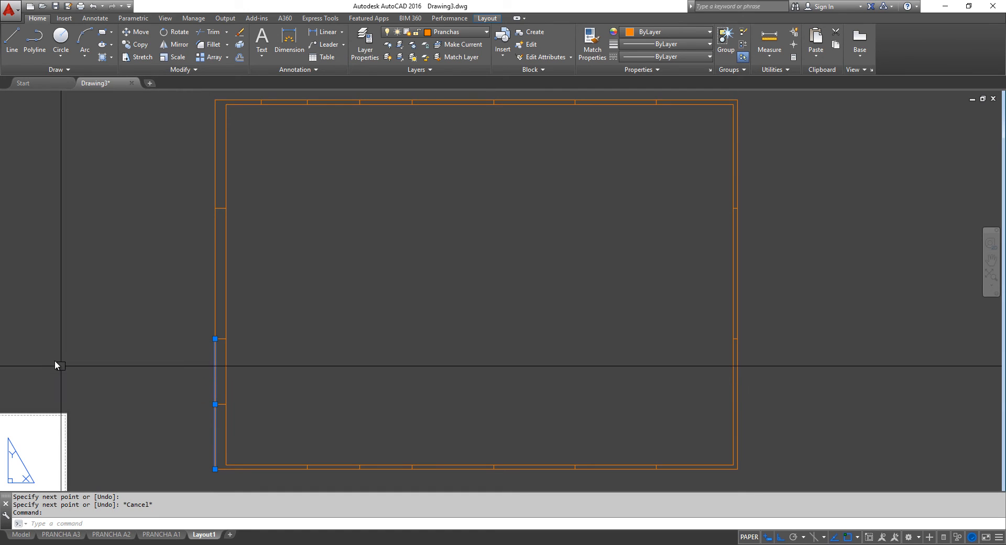
{"action": "key", "text": "Delete"}
Convert the complete A0 frame with its fold marks into a block named Prancha_A0, based at the sheet's bottom-left corner.
{"action": "scroll", "coordinate": [59, 364], "scroll_direction": "down", "scroll_amount": 2}
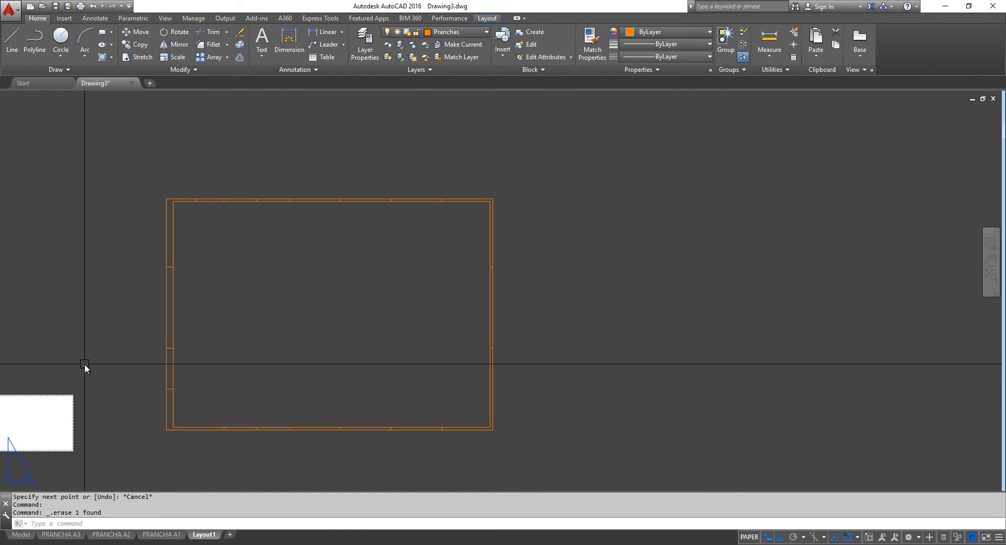
{"action": "middle_click_drag", "start_coordinate": [86, 364], "coordinate": [119, 355]}
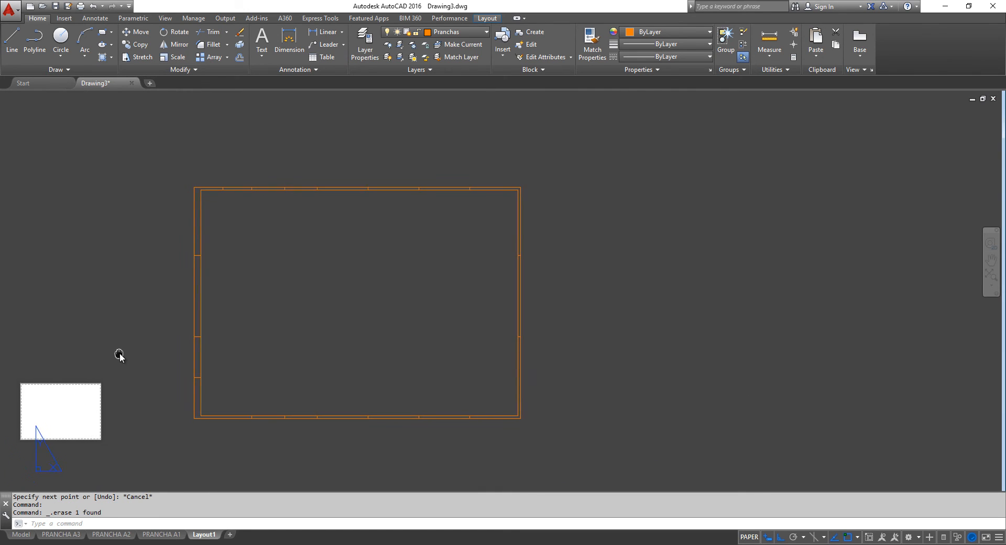
{"action": "left_click", "coordinate": [177, 166]}
{"action": "left_click", "coordinate": [546, 457]}
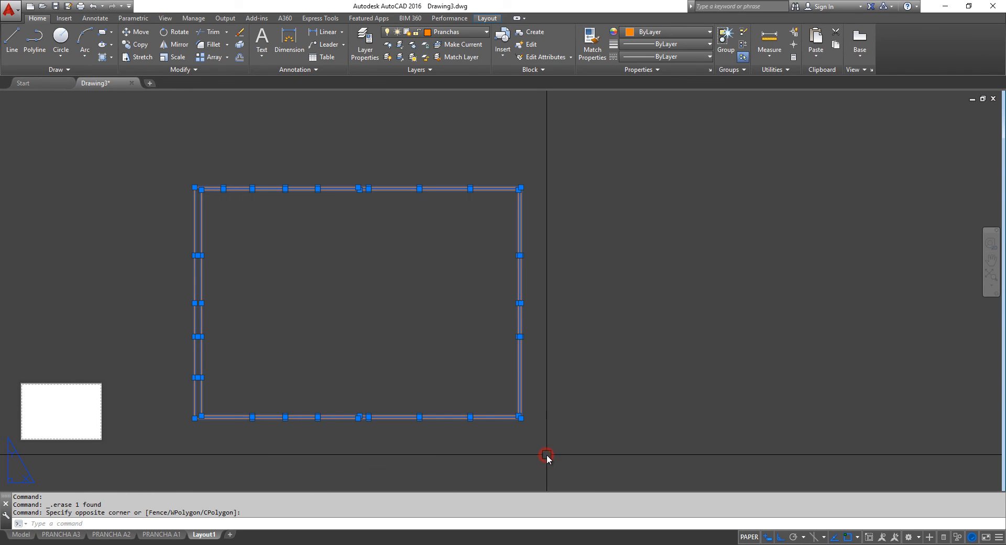
{"action": "type", "text": "b"}
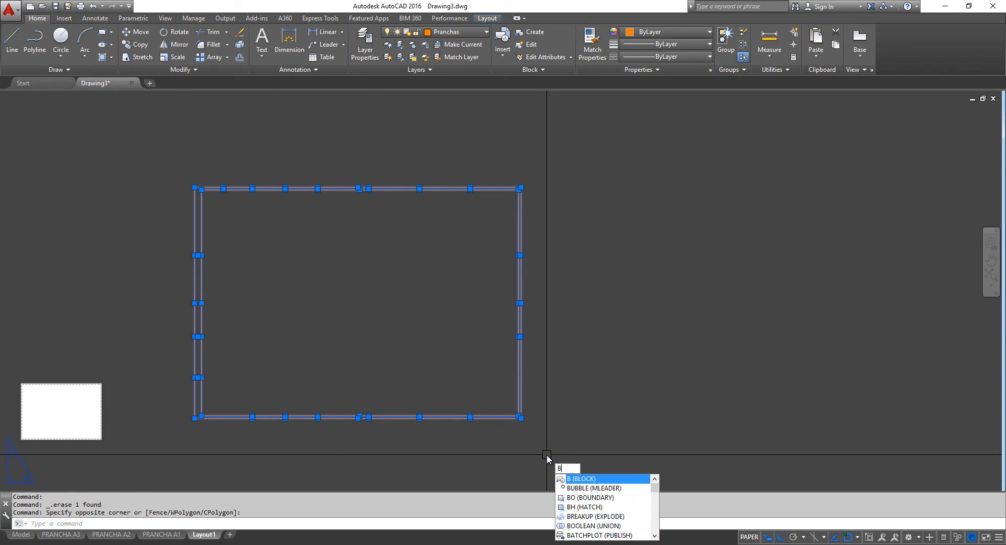
{"action": "key", "text": "Return"}
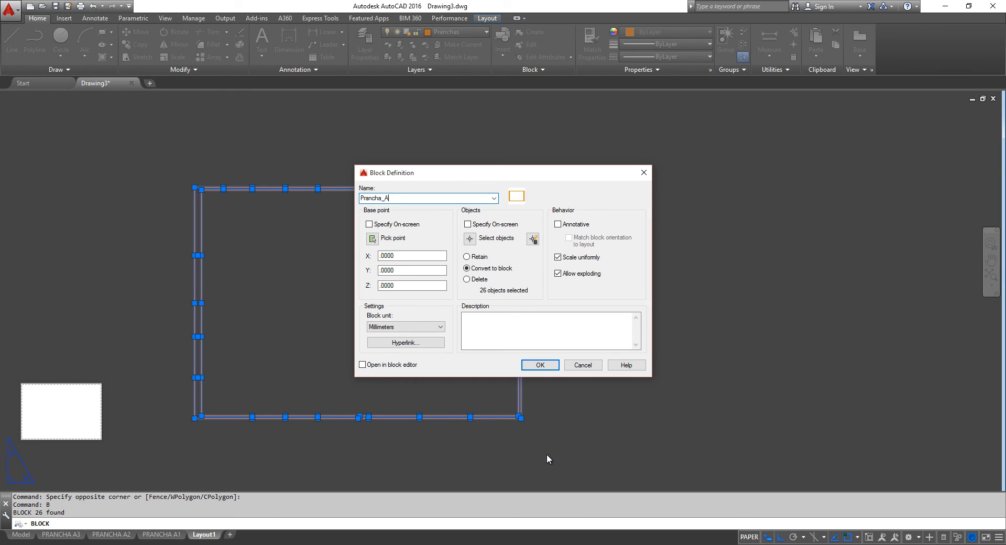
{"action": "left_click", "coordinate": [372, 238]}
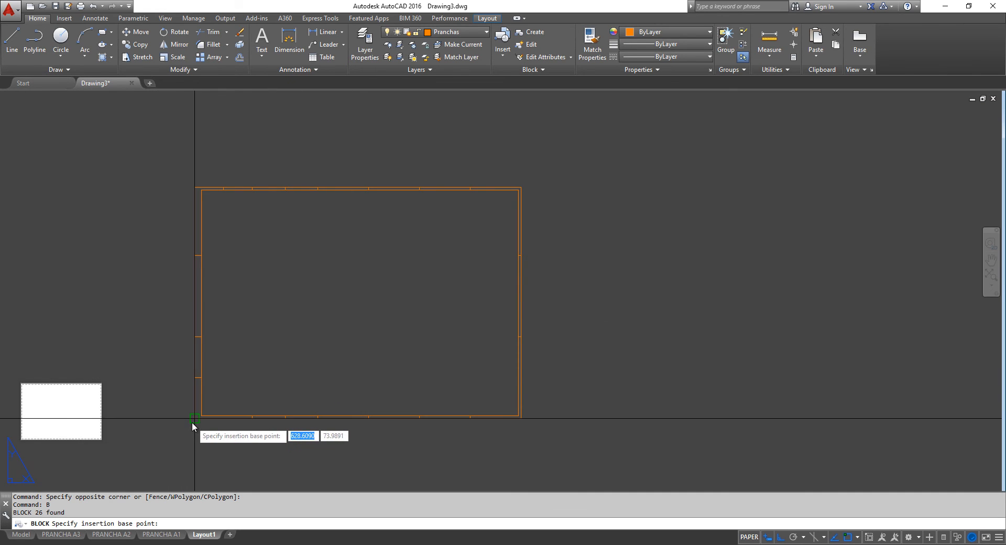
{"action": "left_click", "coordinate": [193, 422]}
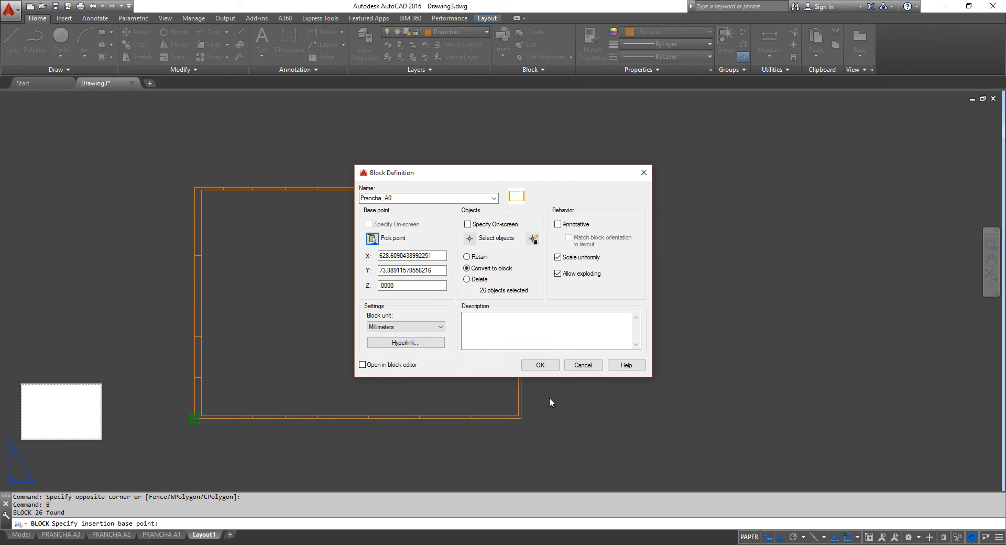
{"action": "left_click", "coordinate": [540, 365]}
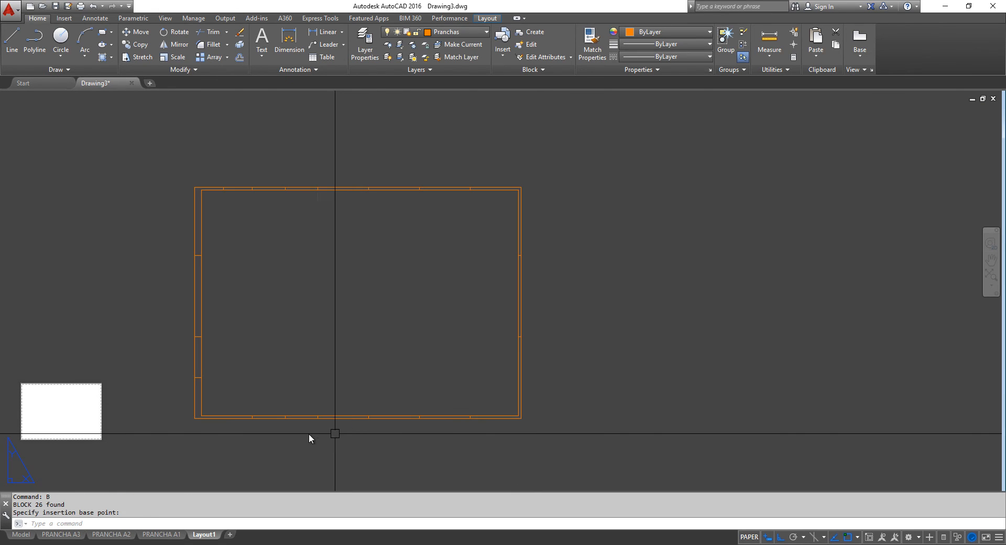
Rename Layout1 as PRANCHA A0 and open the PRANCHA A3 layout.
{"action": "left_click", "coordinate": [202, 534]}
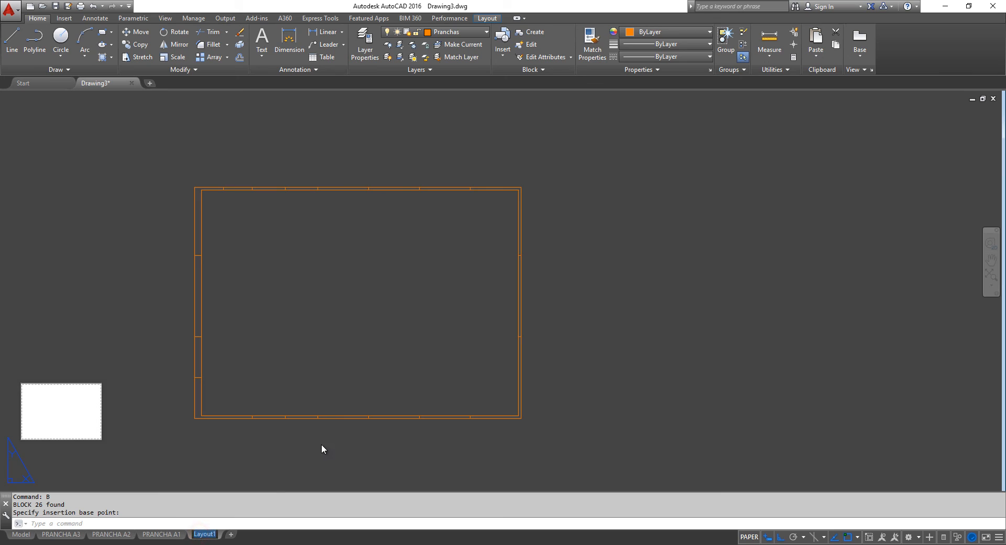
{"action": "type", "text": "PRANCHA A0"}
{"action": "key", "text": "Return"}
{"action": "left_click", "coordinate": [61, 535]}
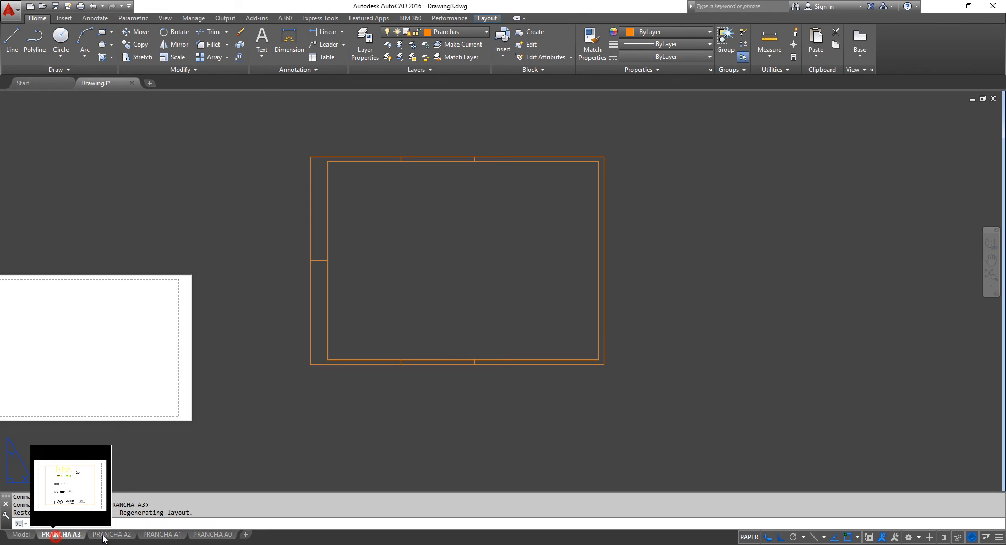
Look through the finished frames in the PRANCHA A2 and PRANCHA A0 layouts and return to the PRANCHA A3 layout.
{"action": "left_click", "coordinate": [110, 535]}
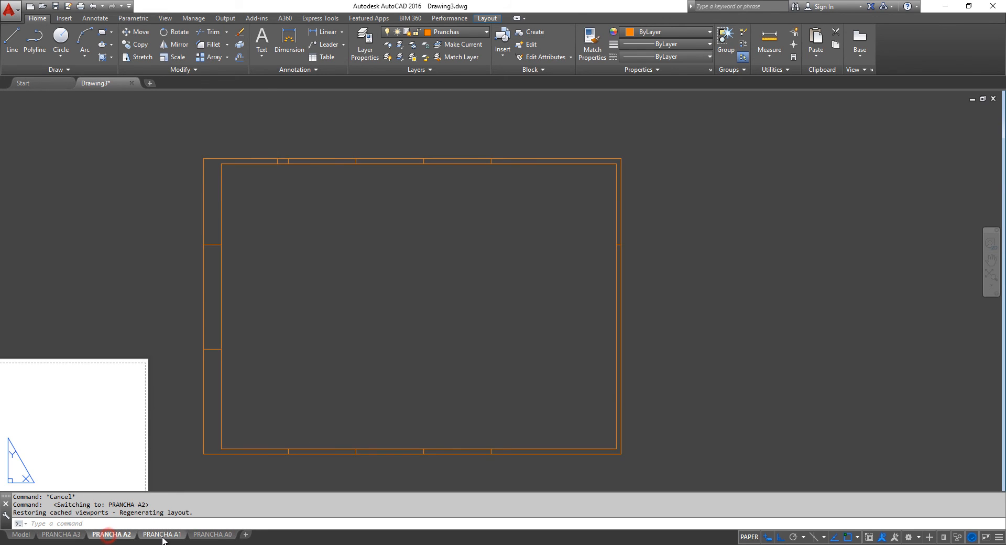
{"action": "left_click", "coordinate": [212, 535]}
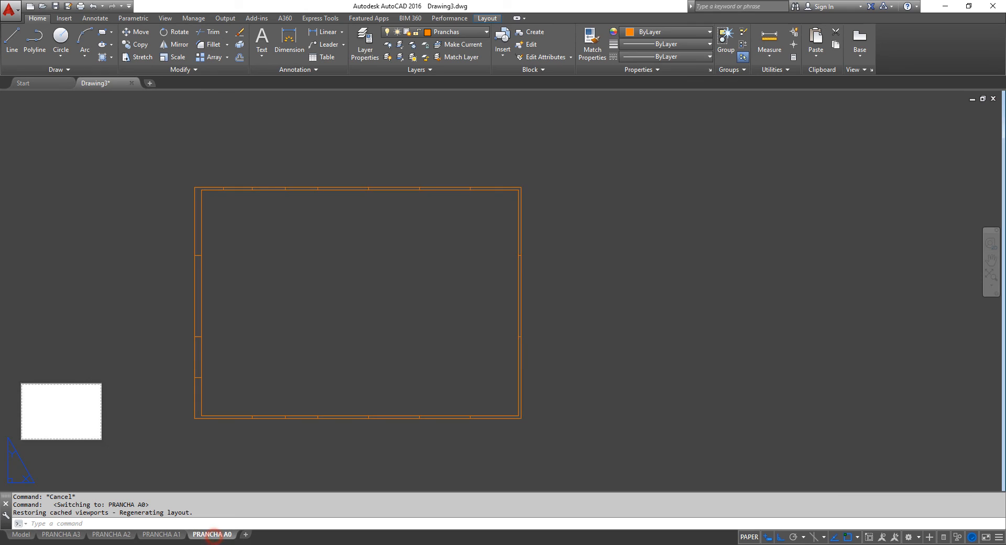
{"action": "left_click", "coordinate": [61, 534]}
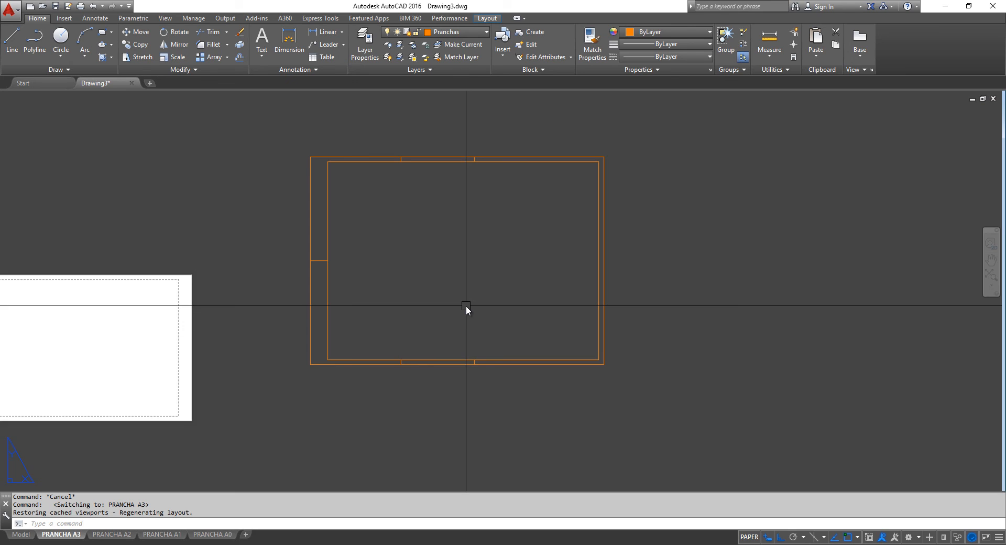
Open the plot settings of the PRANCHA A3 layout and consult the Pranchas e Plotagem.pdf guide in Adobe Acrobat Reader.
{"action": "type", "text": "PLOT"}
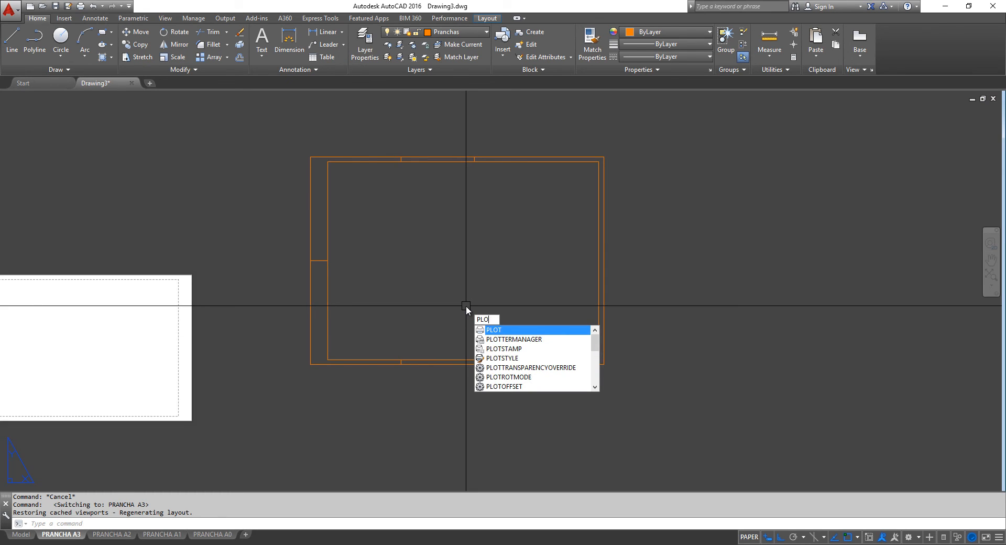
{"action": "key", "text": "Escape"}
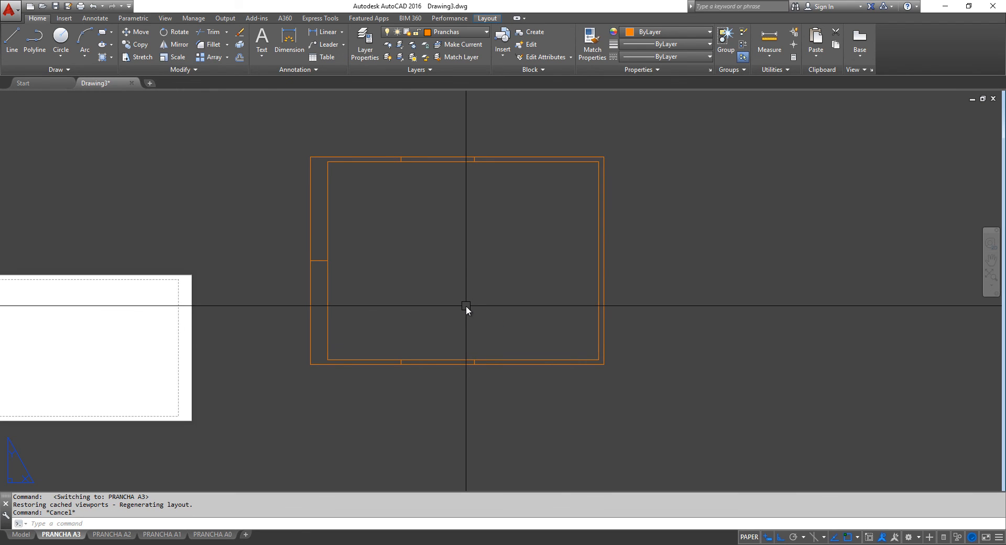
{"action": "key", "text": "ctrl+p"}
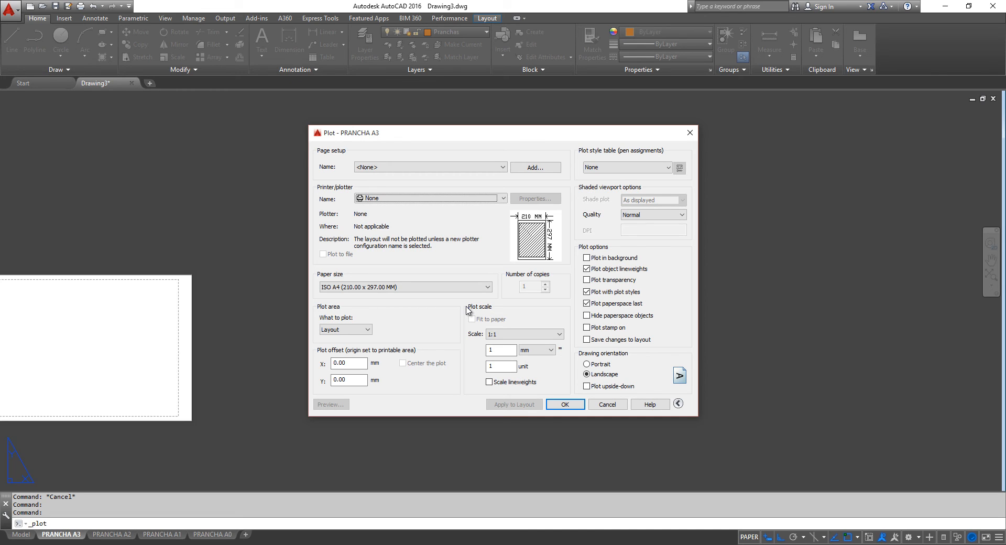
{"action": "key", "text": "alt+Tab"}
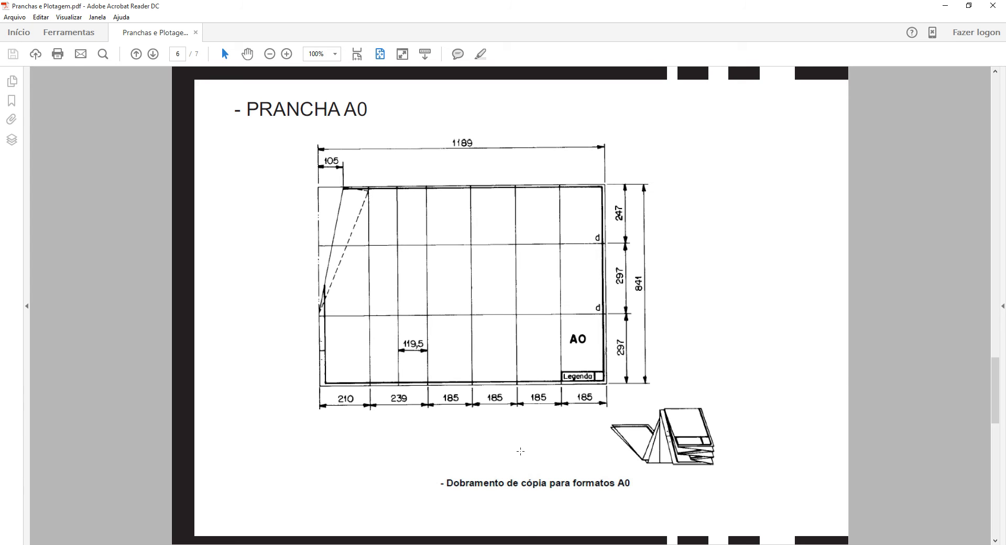
{"action": "scroll", "coordinate": [482, 312], "scroll_direction": "down", "scroll_amount": 2}
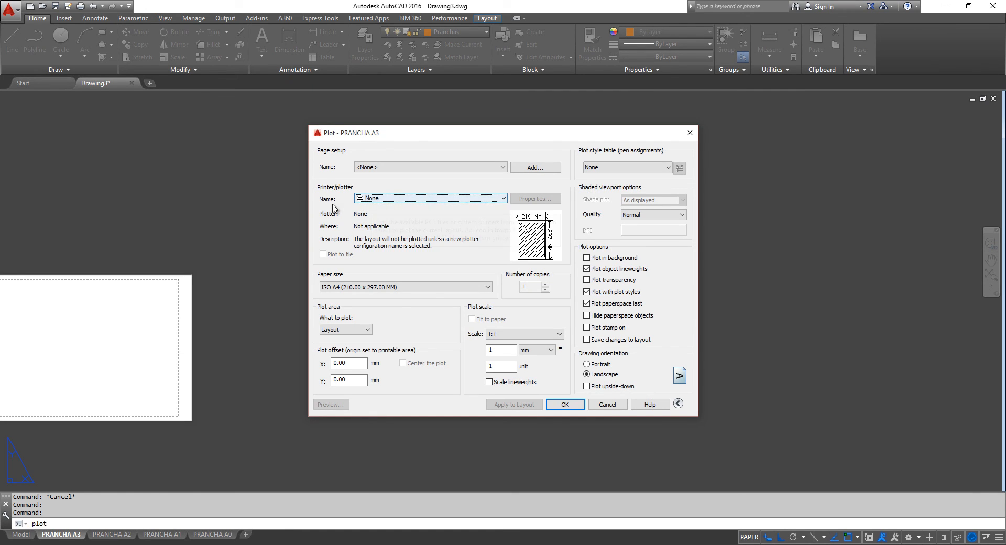
In AutoCAD, set the A3 layout's plotter to DWG To PDF.pc3 and its paper size to ISO full bleed A3 (420.00 x 297.00 MM).
{"action": "left_click", "coordinate": [397, 198]}
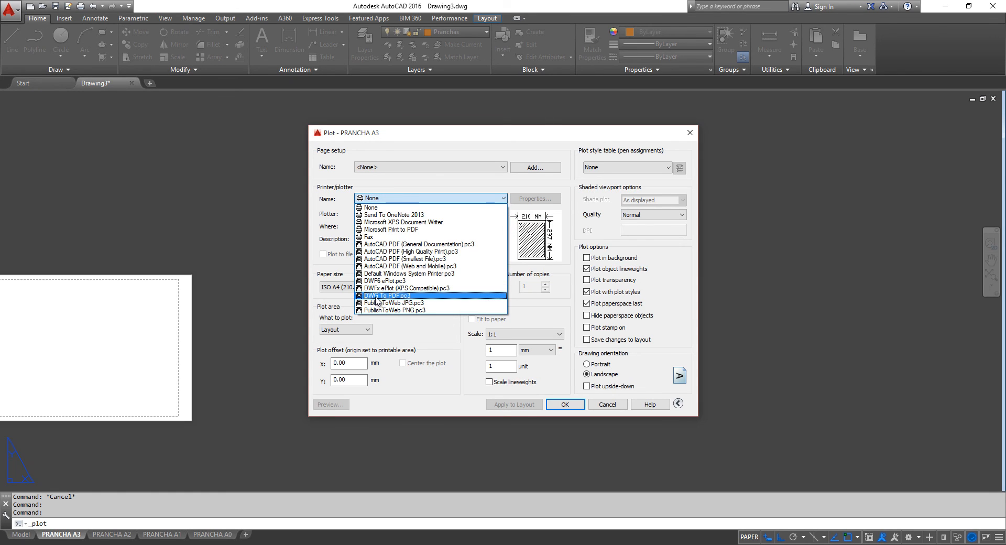
{"action": "left_click", "coordinate": [374, 296]}
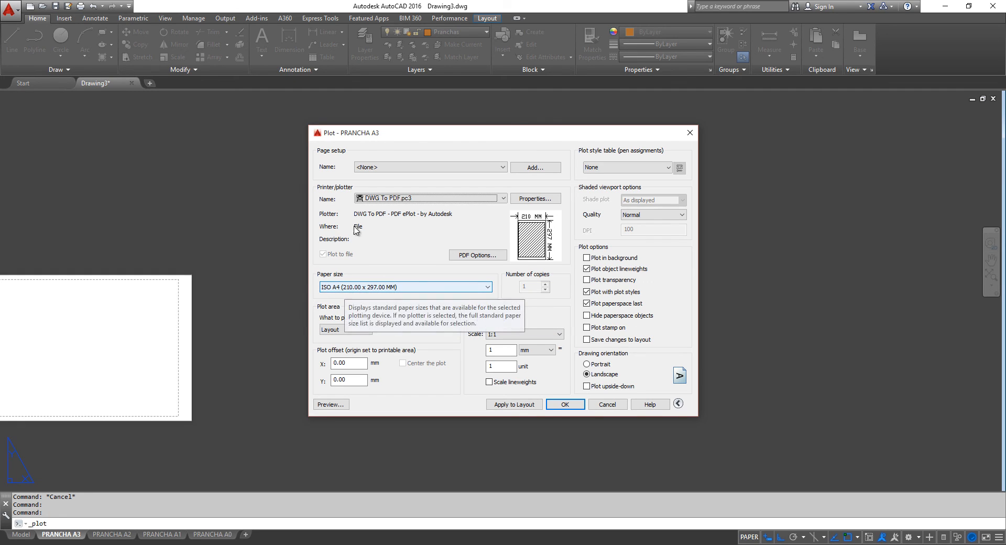
{"action": "left_click", "coordinate": [372, 285]}
{"action": "scroll", "coordinate": [403, 362], "scroll_direction": "up", "scroll_amount": 5}
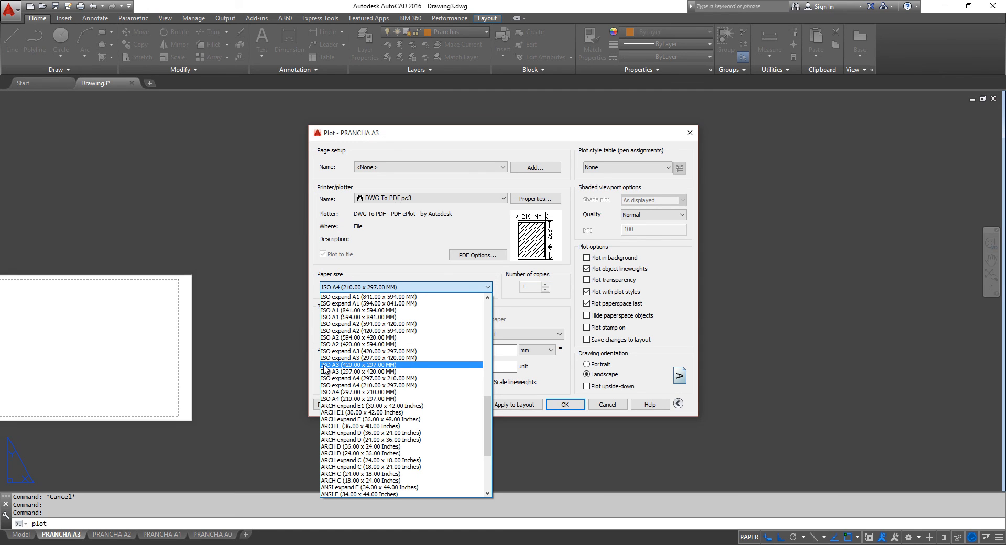
{"action": "scroll", "coordinate": [353, 350], "scroll_direction": "up", "scroll_amount": 8}
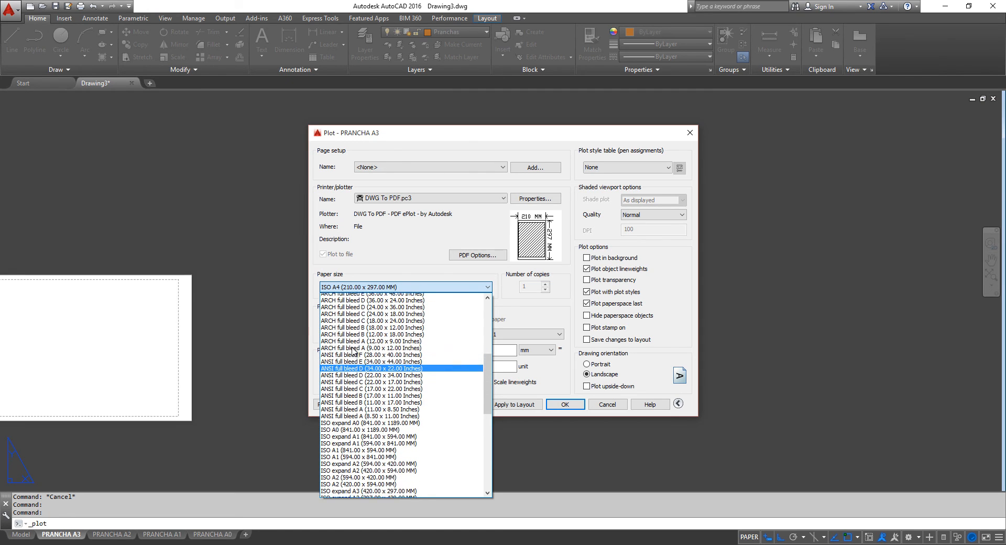
{"action": "scroll", "coordinate": [353, 350], "scroll_direction": "up", "scroll_amount": 6}
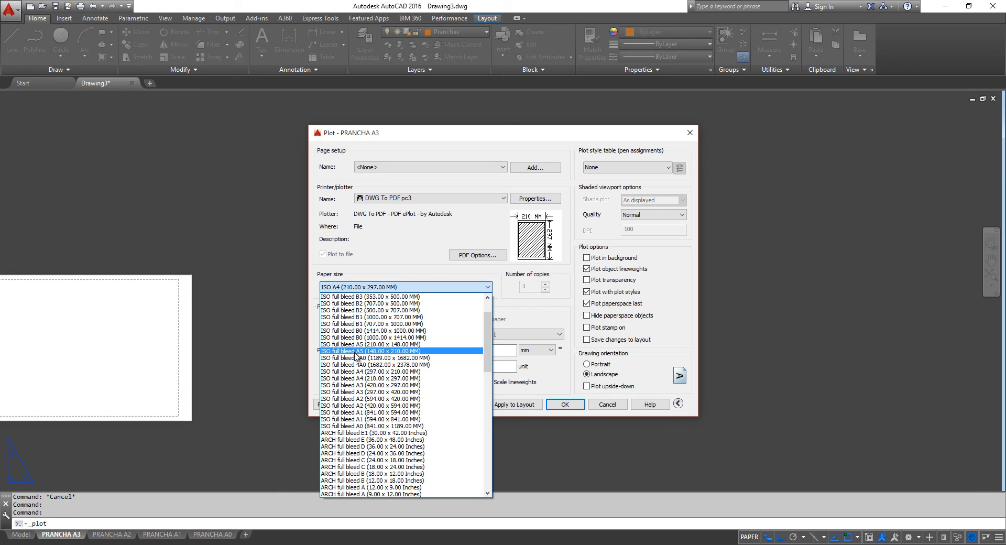
{"action": "scroll", "coordinate": [356, 353], "scroll_direction": "up", "scroll_amount": 2}
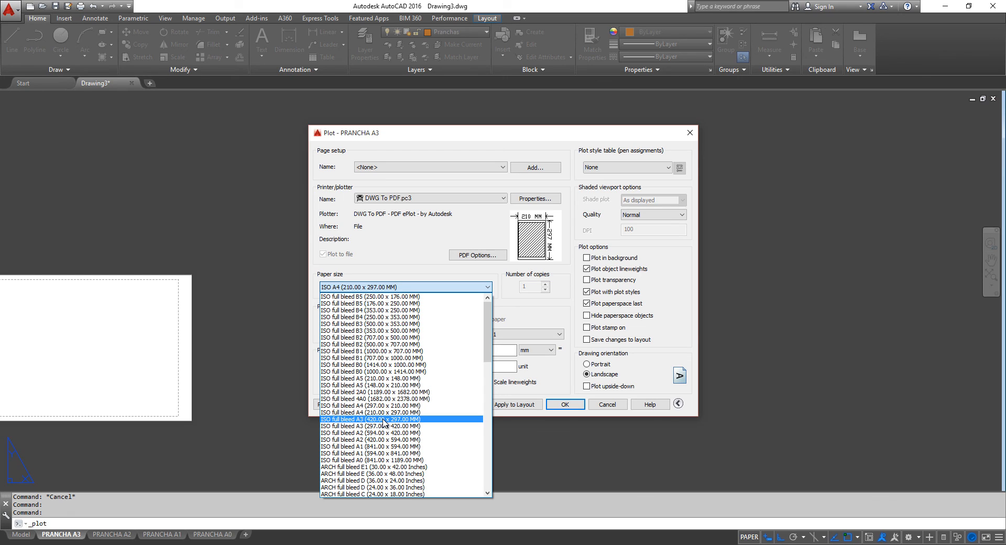
{"action": "left_click", "coordinate": [384, 419]}
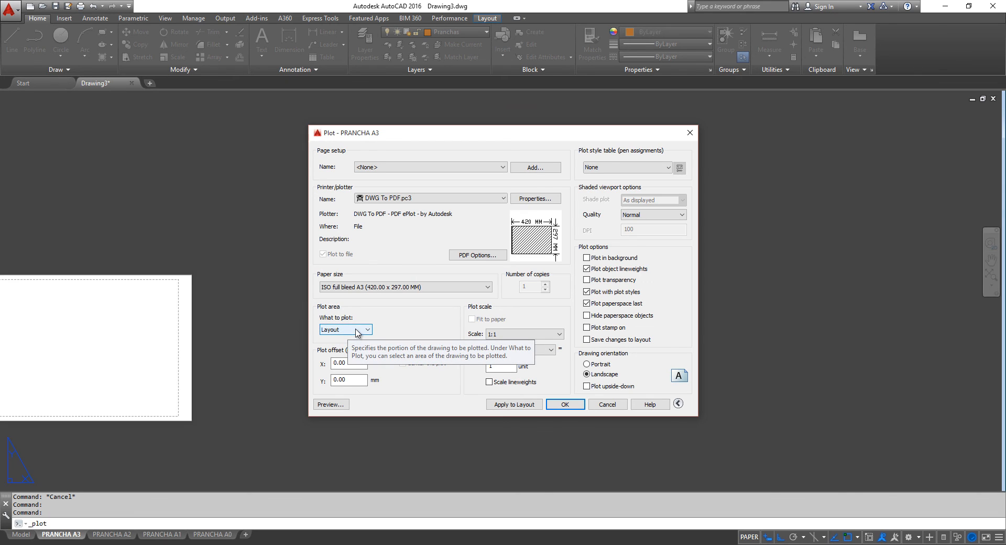
Set the plot area to a window spanning the A3 frame's outer corners, centre the plot, and apply the settings to the layout without plotting.
{"action": "left_click", "coordinate": [358, 331]}
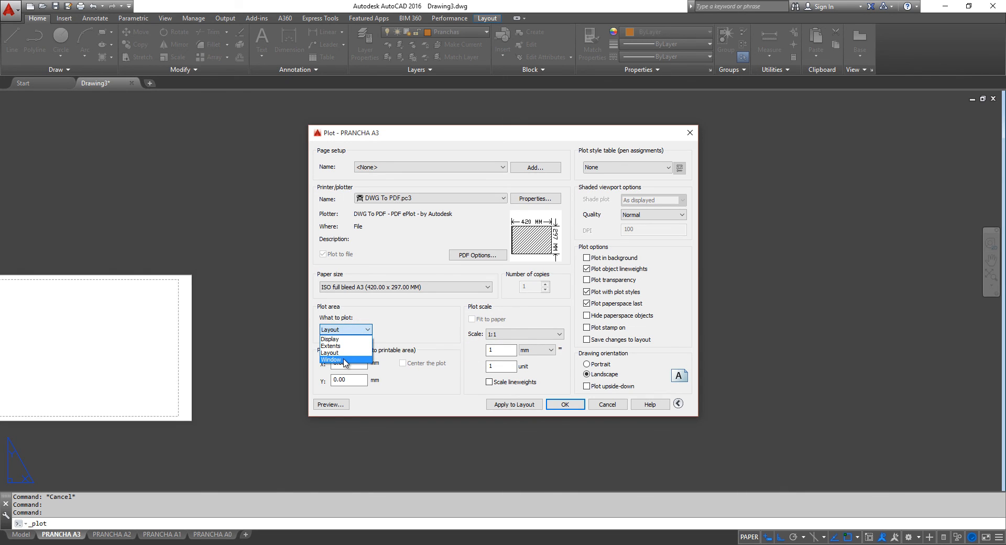
{"action": "left_click", "coordinate": [345, 360]}
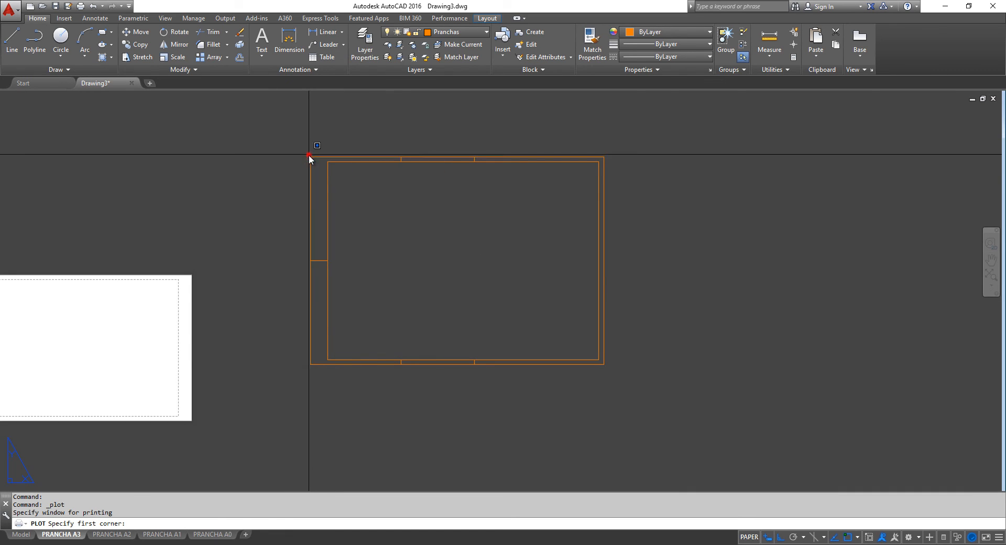
{"action": "left_click", "coordinate": [310, 157]}
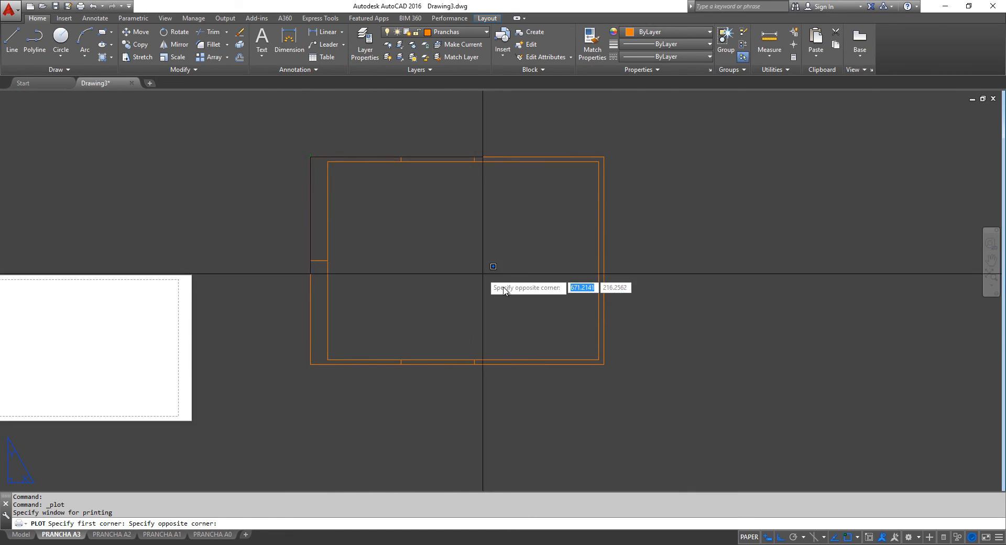
{"action": "left_click", "coordinate": [605, 365]}
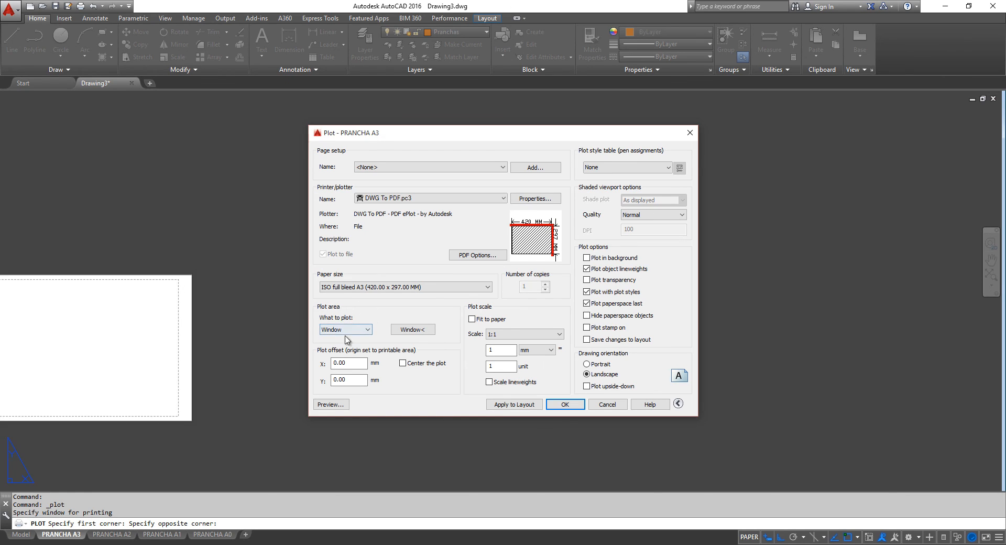
{"action": "left_click", "coordinate": [403, 367]}
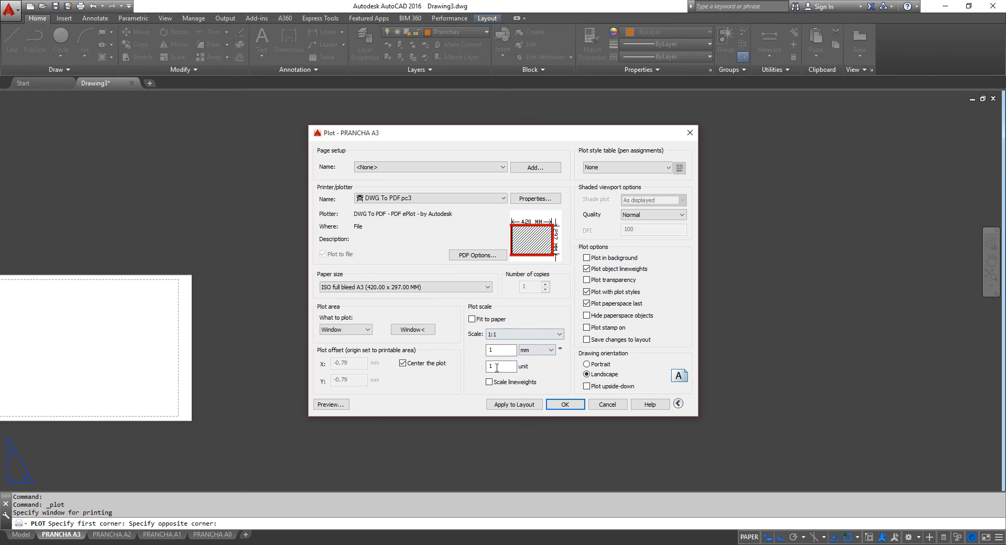
{"action": "left_click", "coordinate": [523, 408]}
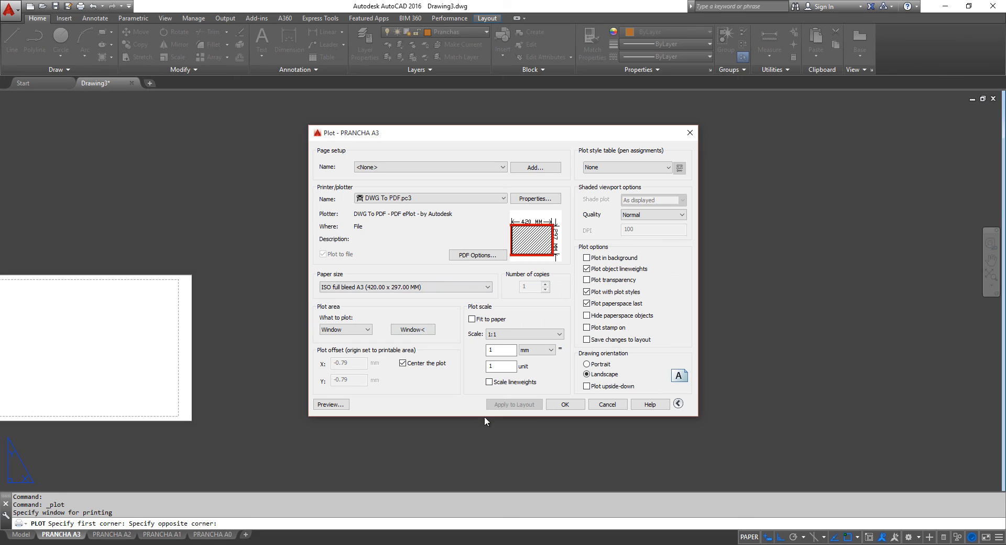
{"action": "left_click", "coordinate": [609, 405]}
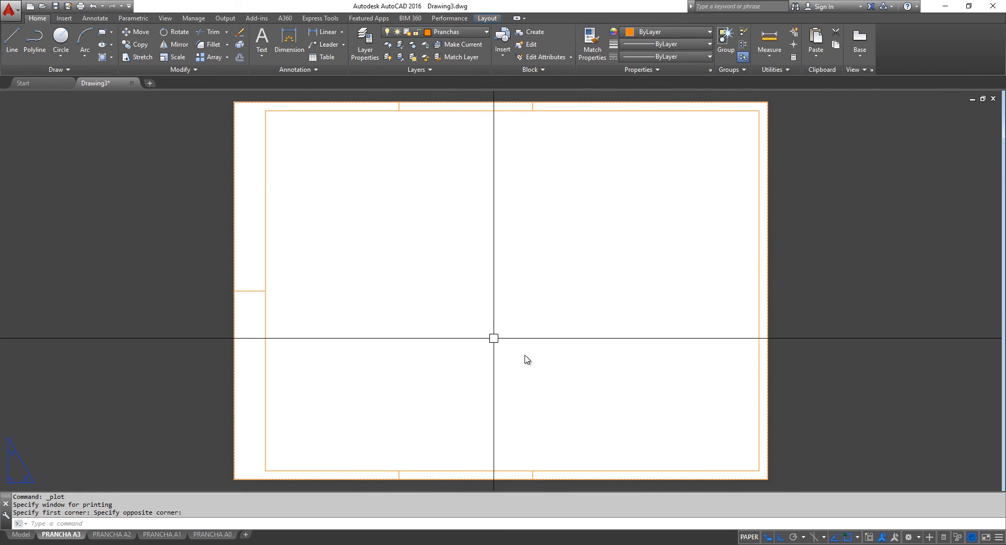
For the PRANCHA A2 layout, set the plotter to DWG To PDF.pc3 and the paper size to ISO full bleed A2 (594.00 x 420.00 MM).
{"action": "left_click", "coordinate": [126, 535]}
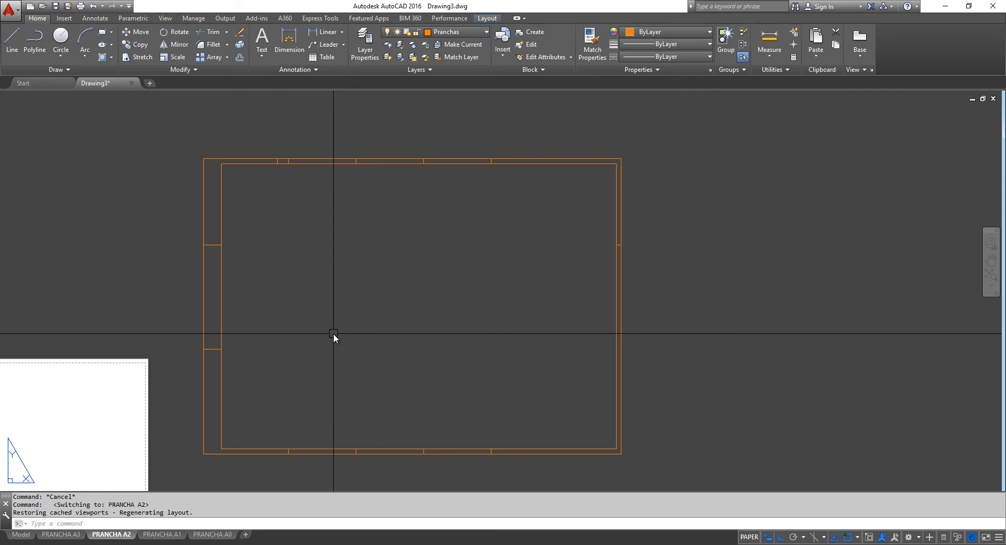
{"action": "key", "text": "ctrl+p"}
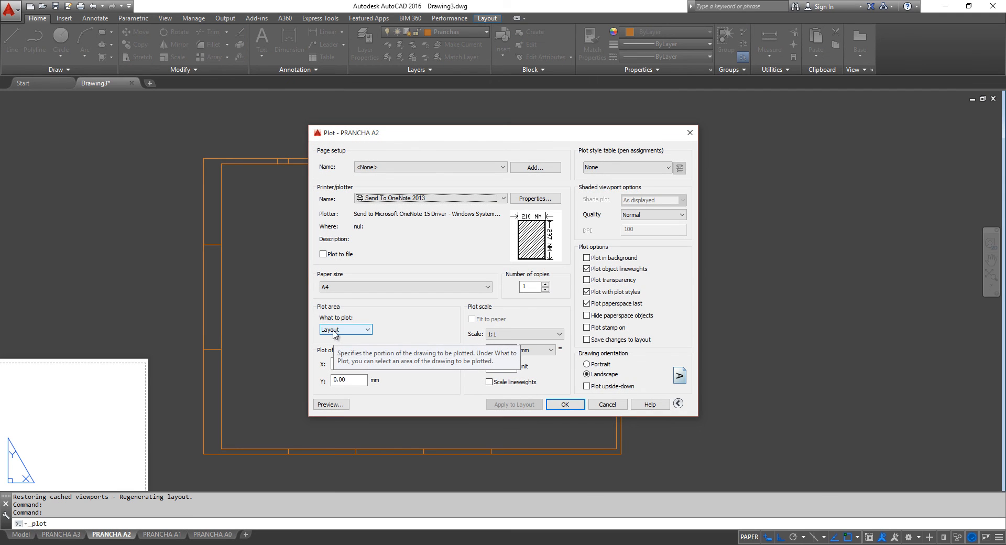
{"action": "left_click", "coordinate": [427, 200]}
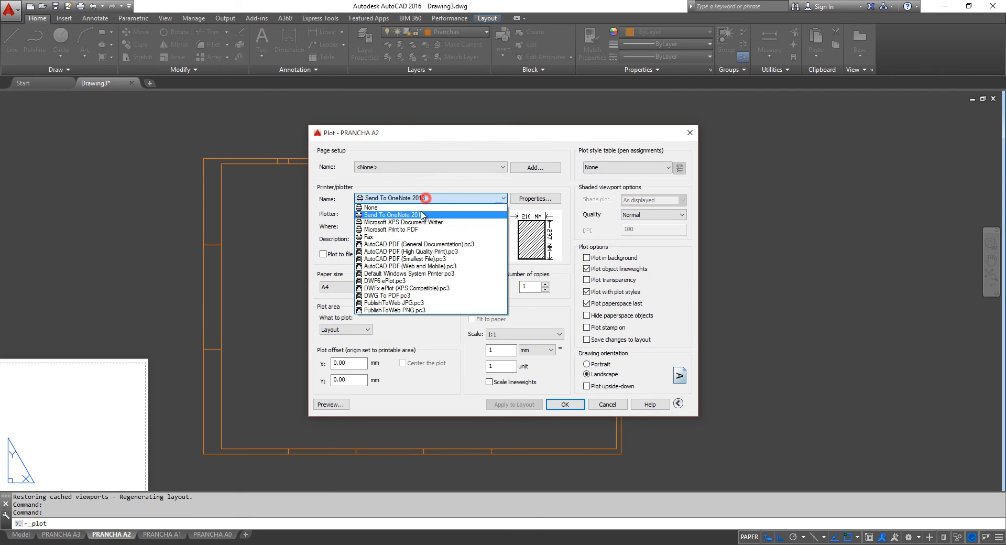
{"action": "left_click", "coordinate": [380, 295]}
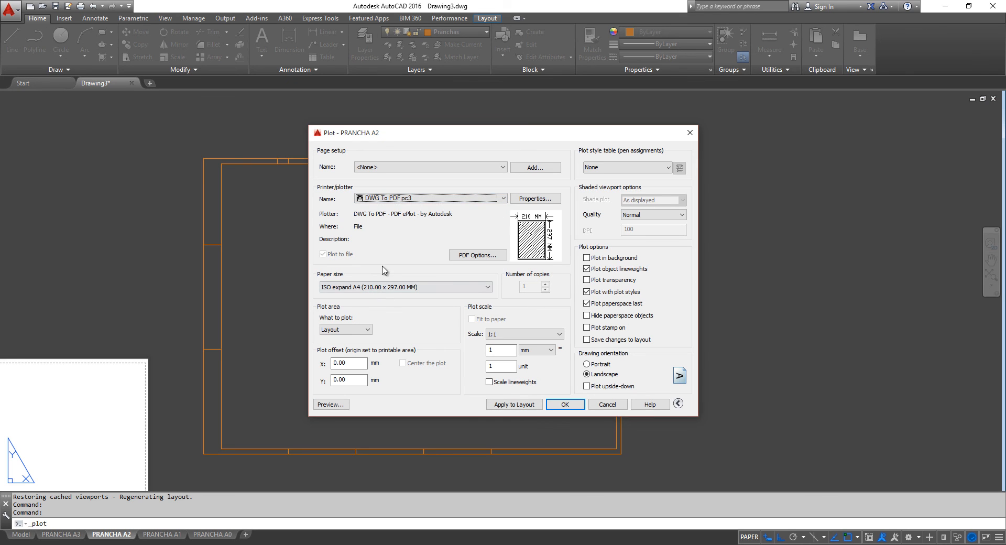
{"action": "left_click", "coordinate": [379, 292]}
{"action": "scroll", "coordinate": [377, 362], "scroll_direction": "up", "scroll_amount": 5}
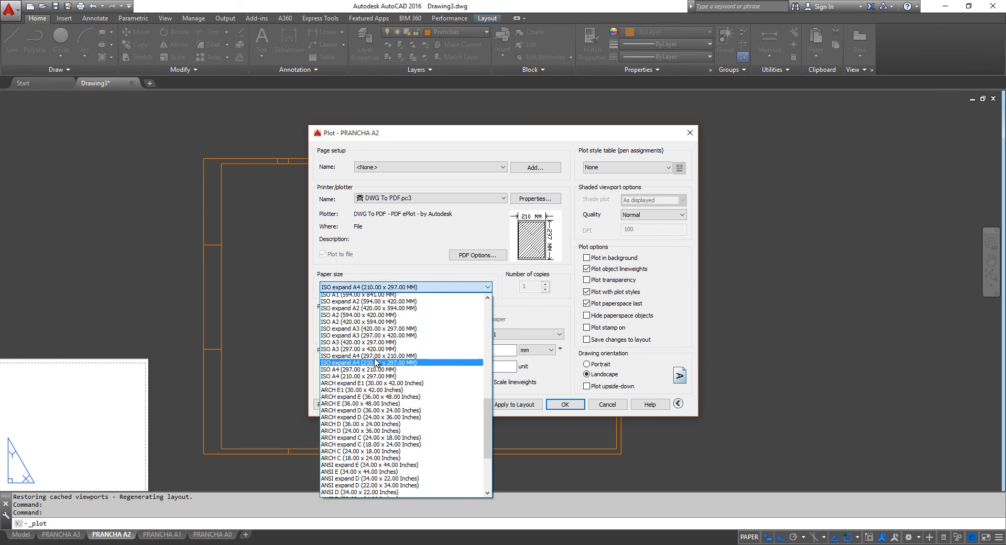
{"action": "scroll", "coordinate": [376, 362], "scroll_direction": "up", "scroll_amount": 13}
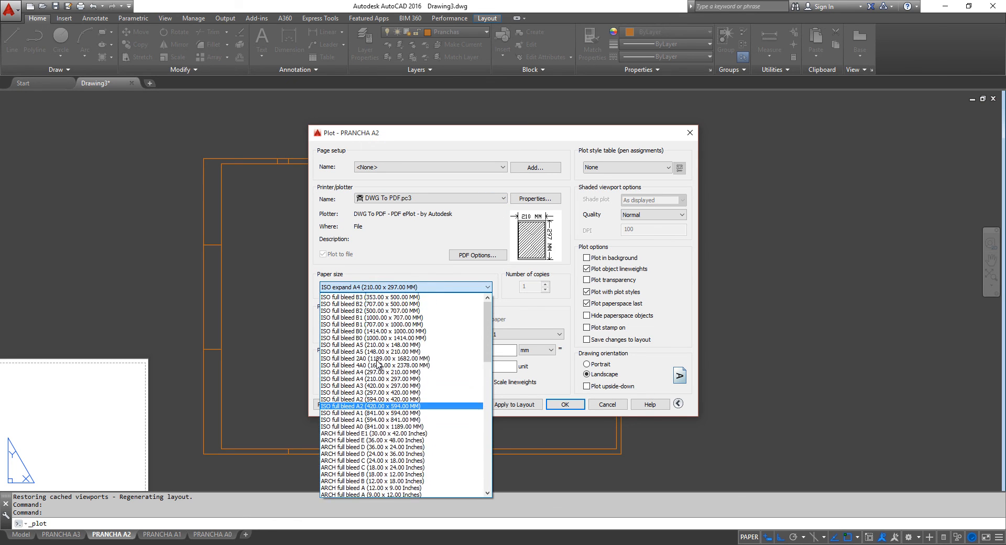
{"action": "scroll", "coordinate": [374, 381], "scroll_direction": "down", "scroll_amount": 1}
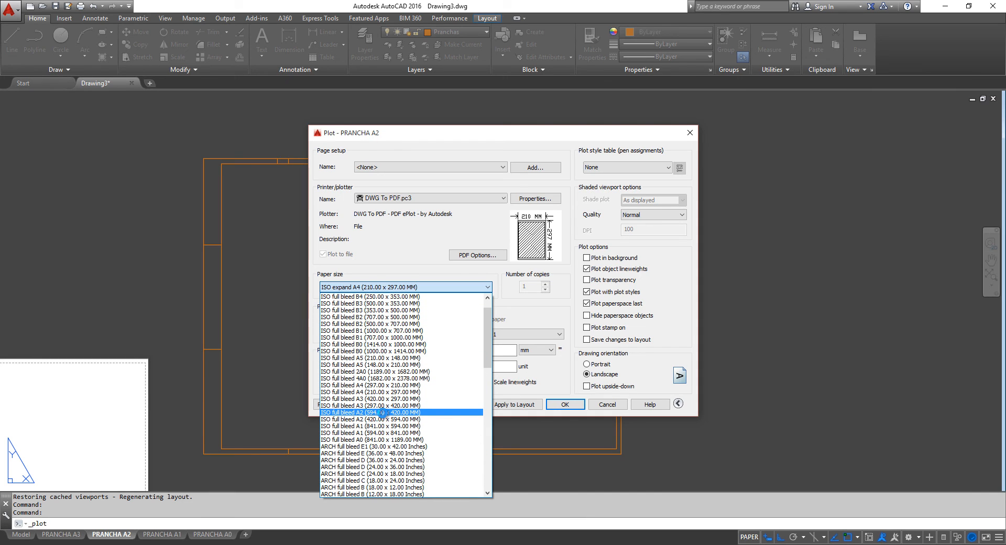
{"action": "left_click", "coordinate": [383, 414]}
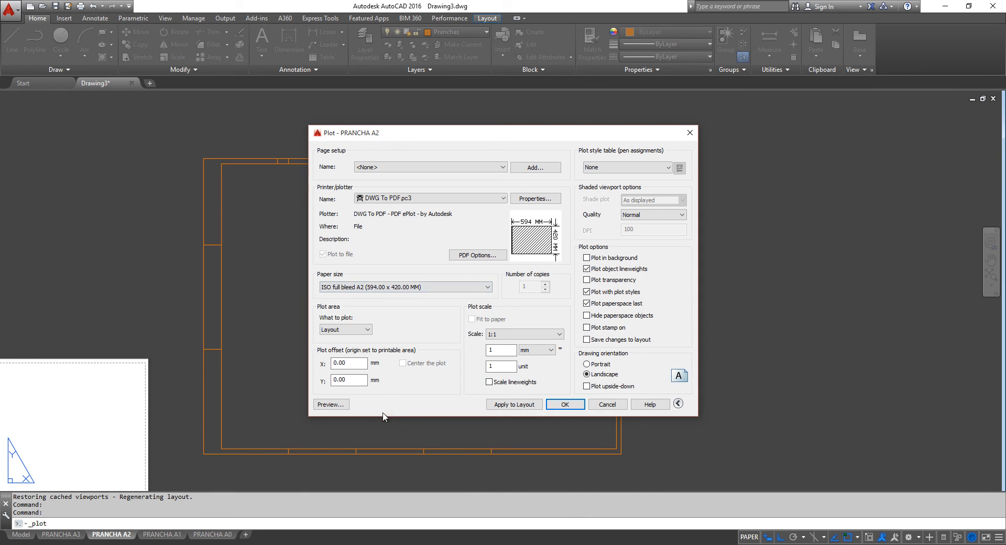
Set the plot area to a window spanning the A2 frame's outer corners, centre the plot, and apply the settings to the layout.
{"action": "left_click", "coordinate": [346, 329]}
{"action": "left_click", "coordinate": [341, 362]}
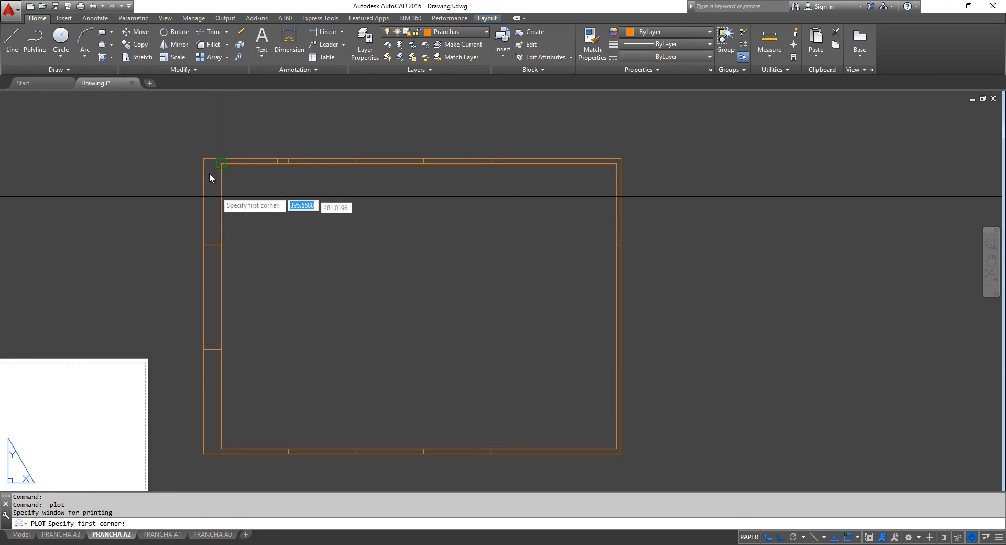
{"action": "left_click", "coordinate": [203, 159]}
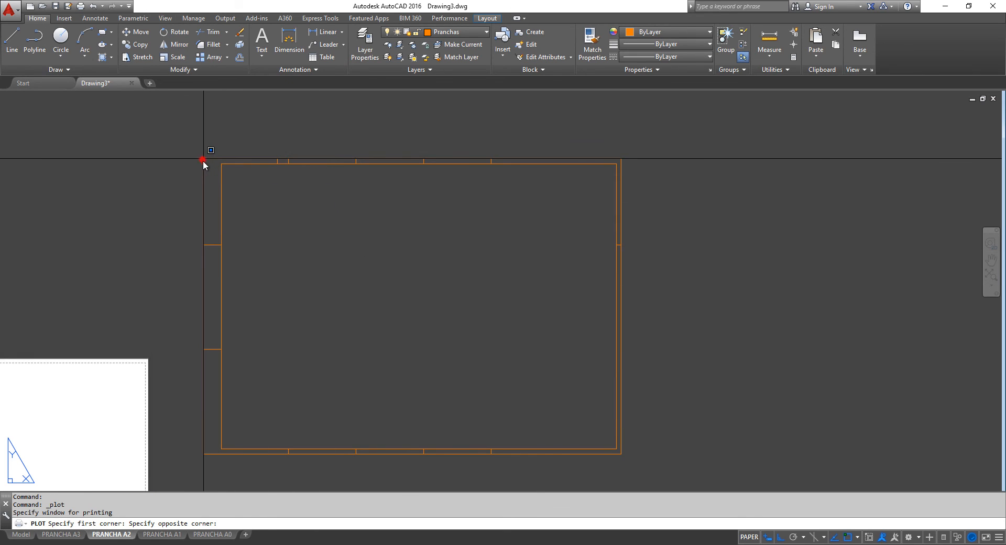
{"action": "left_click", "coordinate": [619, 458]}
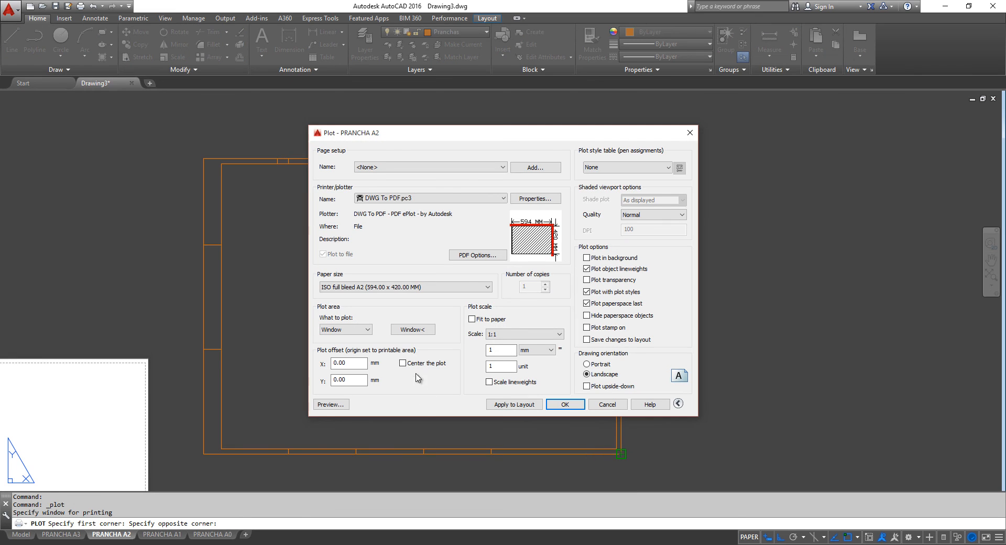
{"action": "left_click", "coordinate": [402, 363]}
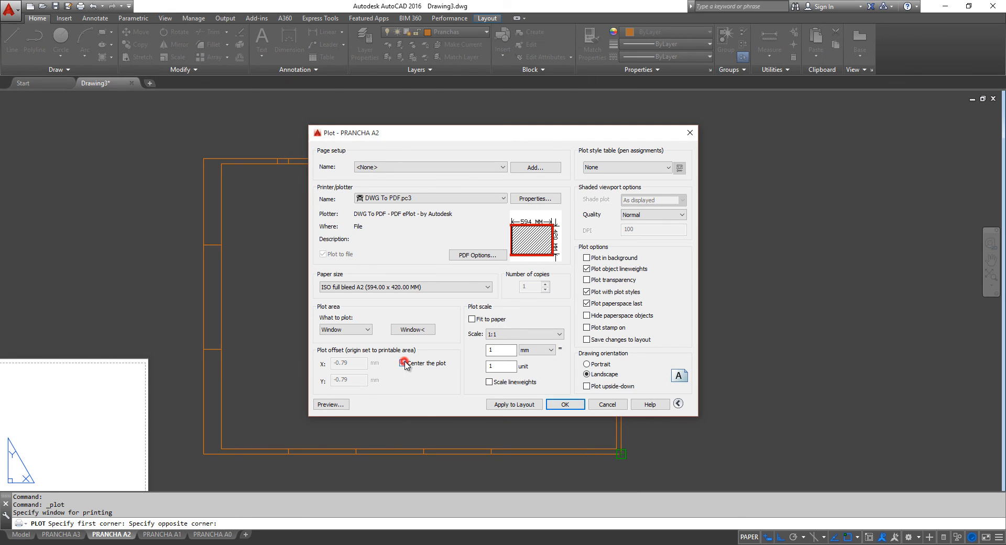
{"action": "left_click", "coordinate": [519, 405]}
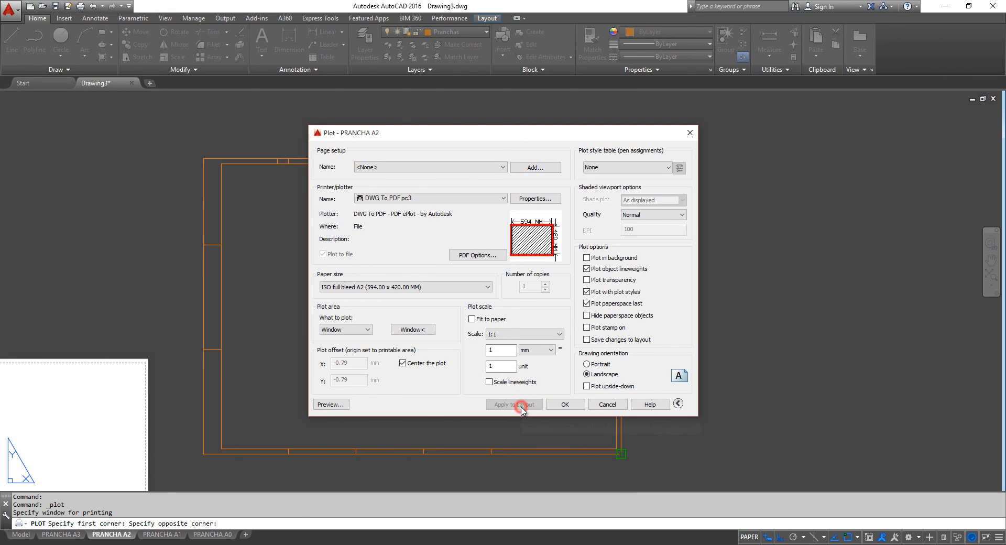
Close the A2 plot settings without plotting, and set the PRANCHA A1 layout to DWG To PDF.pc3 with ISO full bleed A1 (841.00 x 594.00 MM) paper.
{"action": "left_click", "coordinate": [610, 405]}
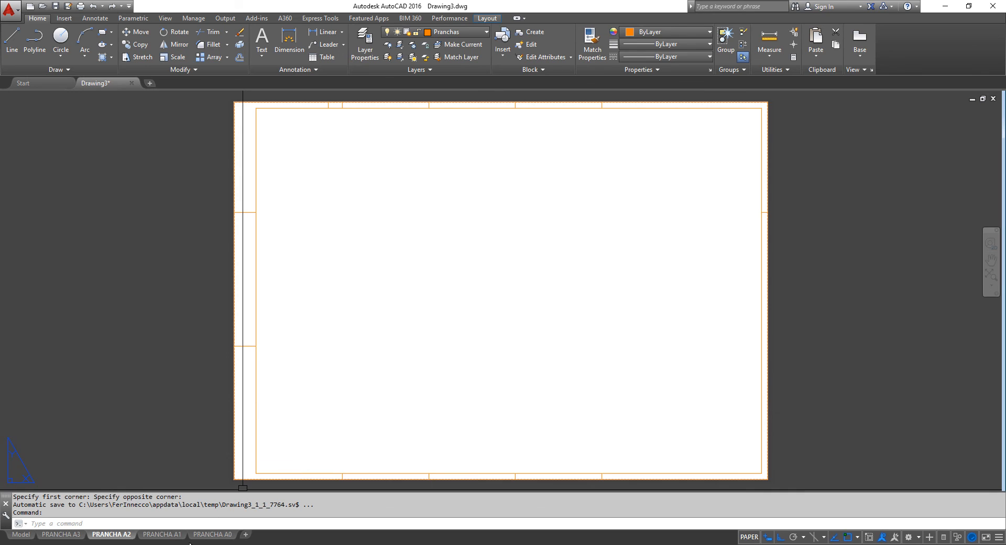
{"action": "left_click", "coordinate": [169, 536]}
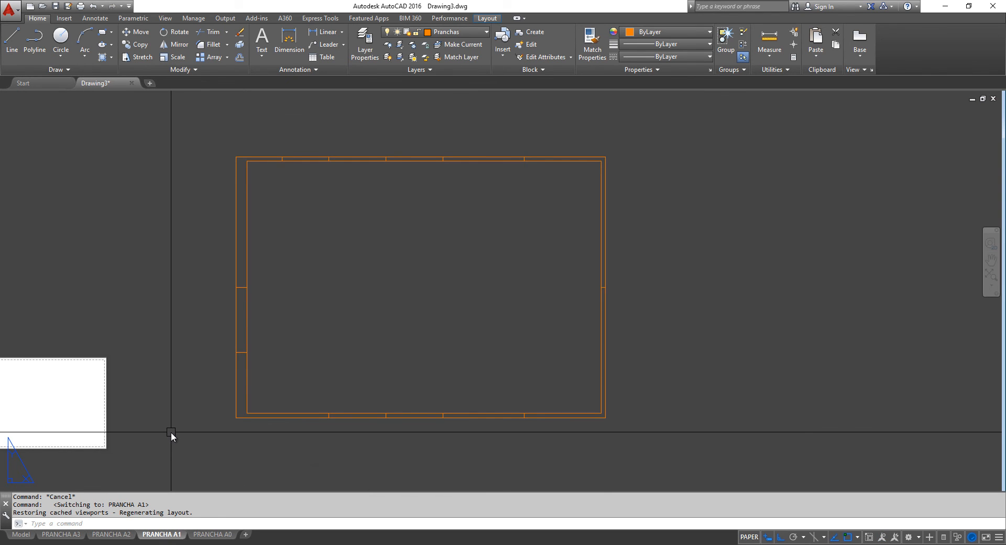
{"action": "key", "text": "ctrl+p"}
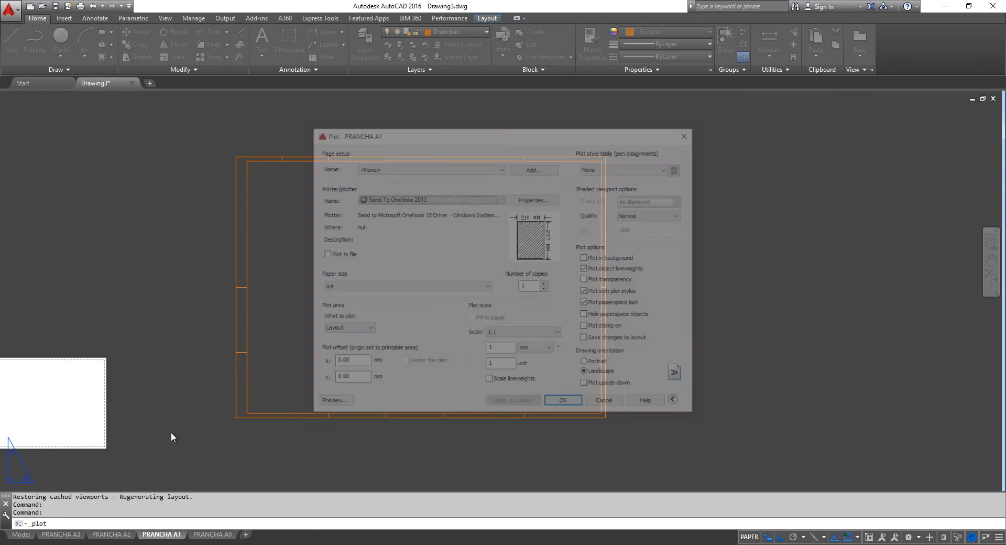
{"action": "left_click", "coordinate": [425, 198]}
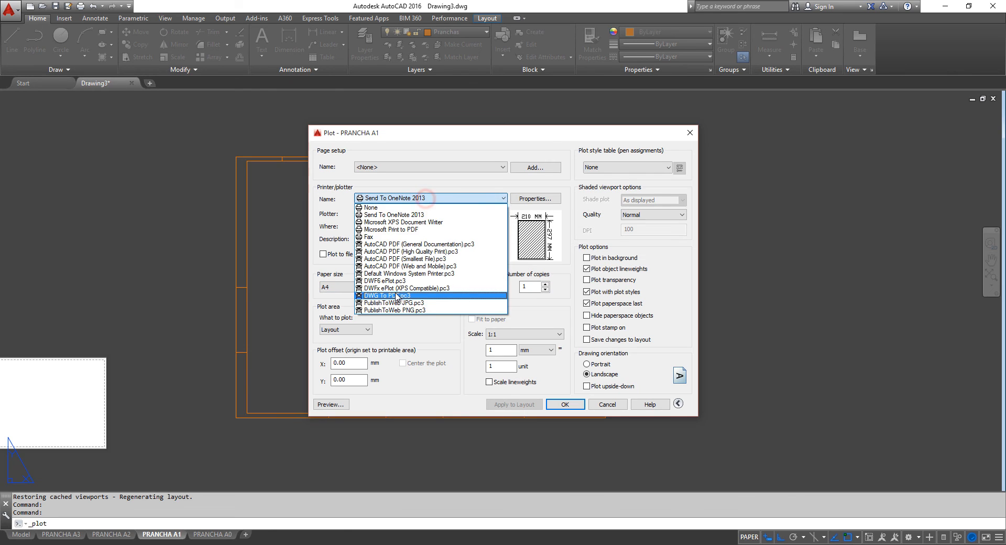
{"action": "left_click", "coordinate": [394, 289]}
{"action": "left_click", "coordinate": [397, 287]}
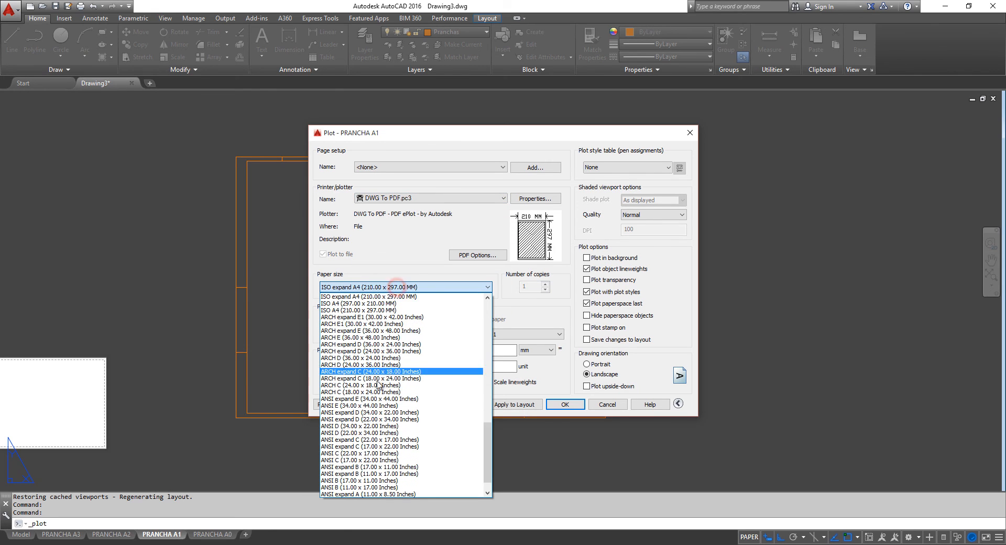
{"action": "scroll", "coordinate": [376, 387], "scroll_direction": "down", "scroll_amount": 7}
{"action": "scroll", "coordinate": [375, 388], "scroll_direction": "up", "scroll_amount": 8}
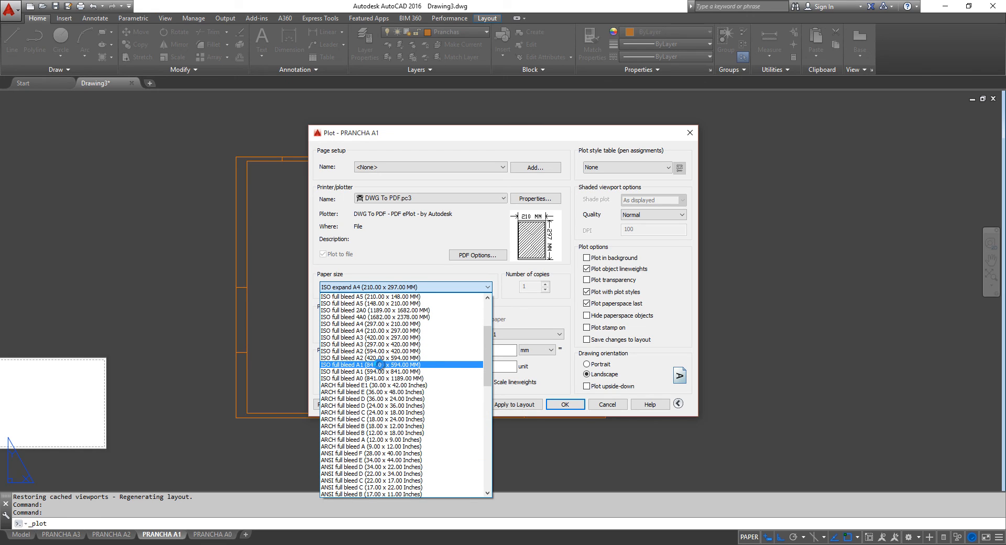
{"action": "left_click", "coordinate": [380, 366]}
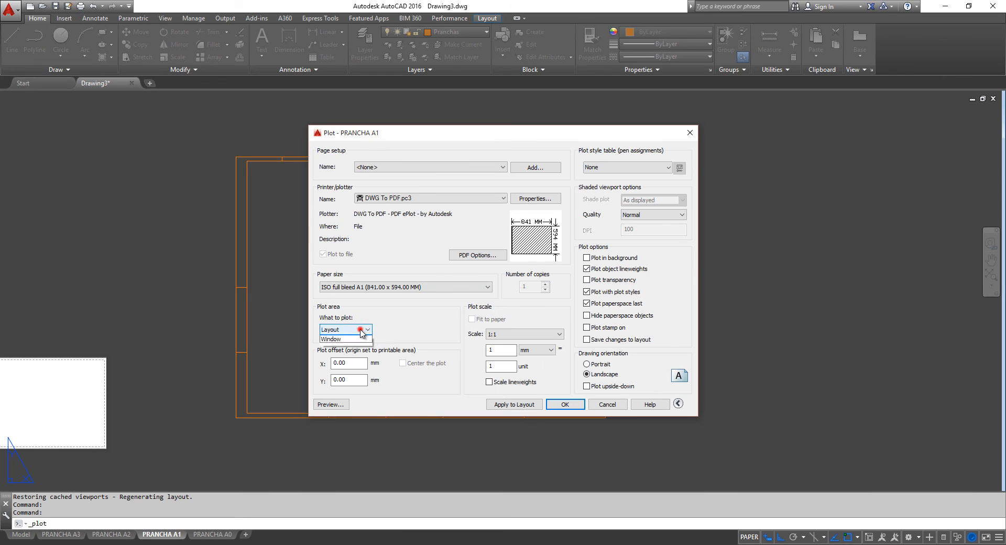
Set the plot area to a window spanning the A1 frame's outer corners, centre the plot, and apply the settings to the layout without plotting.
{"action": "left_click", "coordinate": [346, 329]}
{"action": "left_click", "coordinate": [335, 360]}
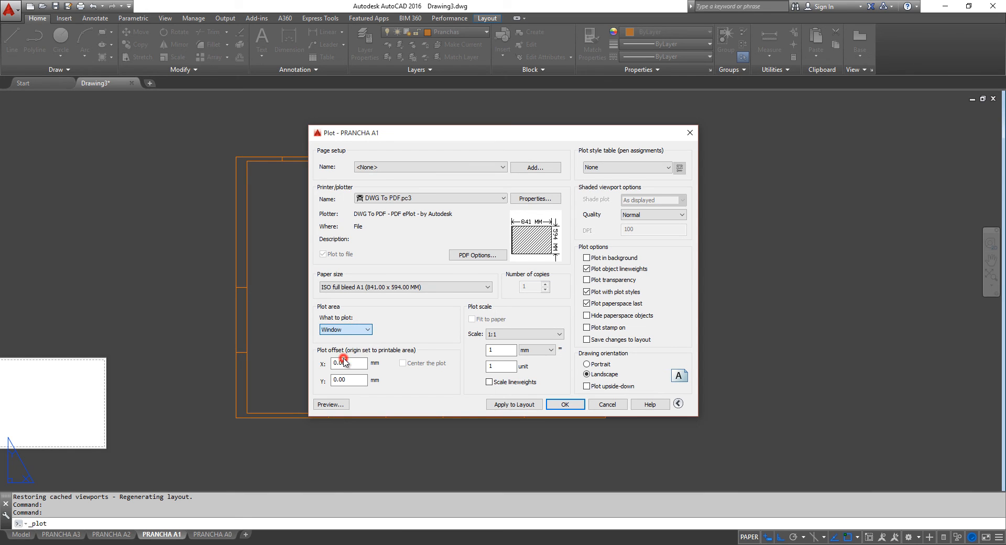
{"action": "left_click", "coordinate": [236, 157]}
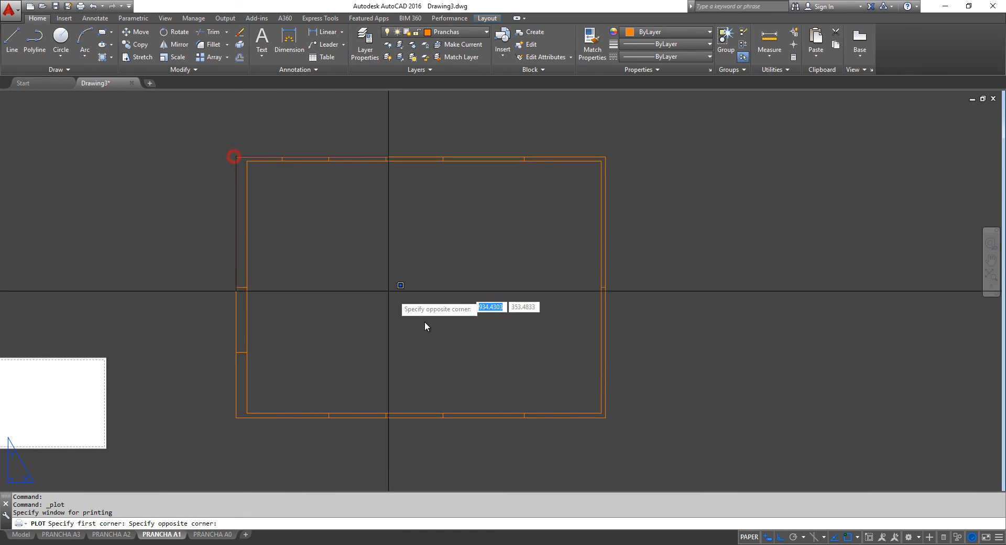
{"action": "left_click", "coordinate": [605, 418]}
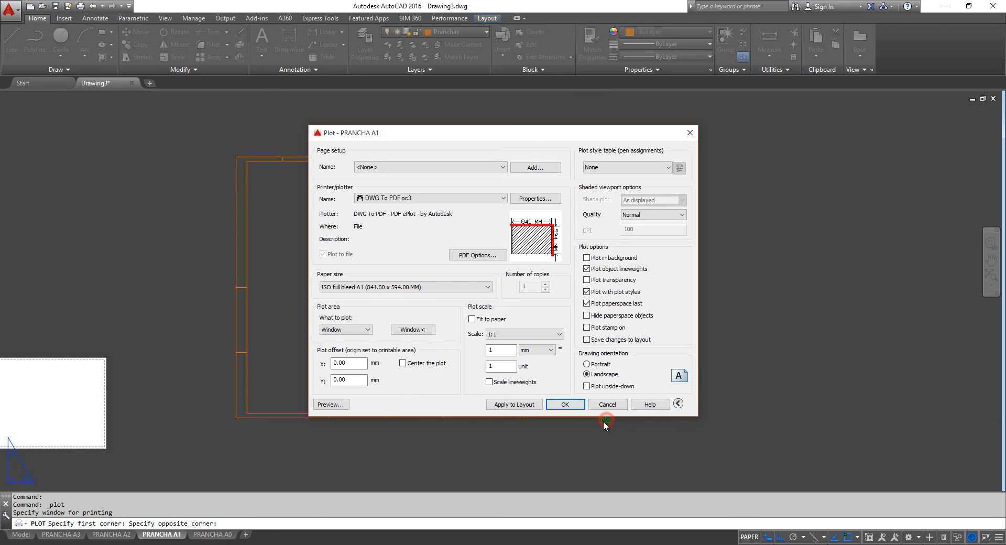
{"action": "left_click", "coordinate": [402, 362]}
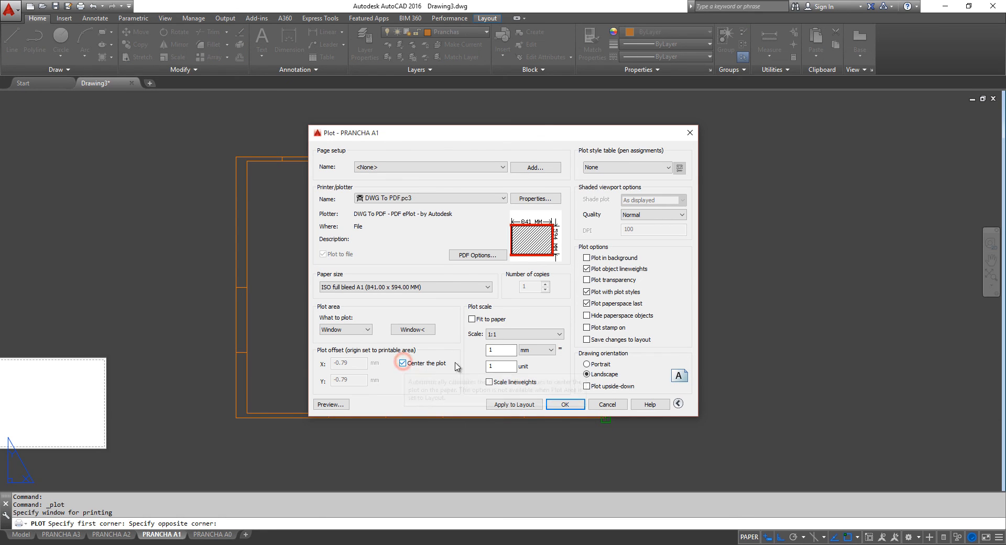
{"action": "left_click", "coordinate": [514, 405]}
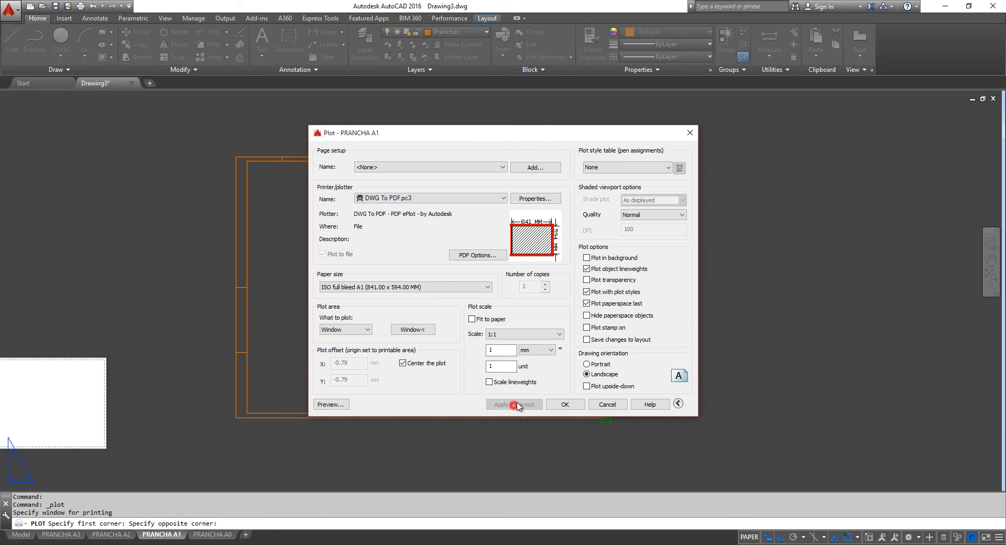
{"action": "left_click", "coordinate": [608, 404]}
For the PRANCHA A0 layout, set the plotter to DWG To PDF.pc3 and the paper size to ISO full bleed A0 (841.00 x 1189.00 MM).
{"action": "left_click", "coordinate": [220, 537]}
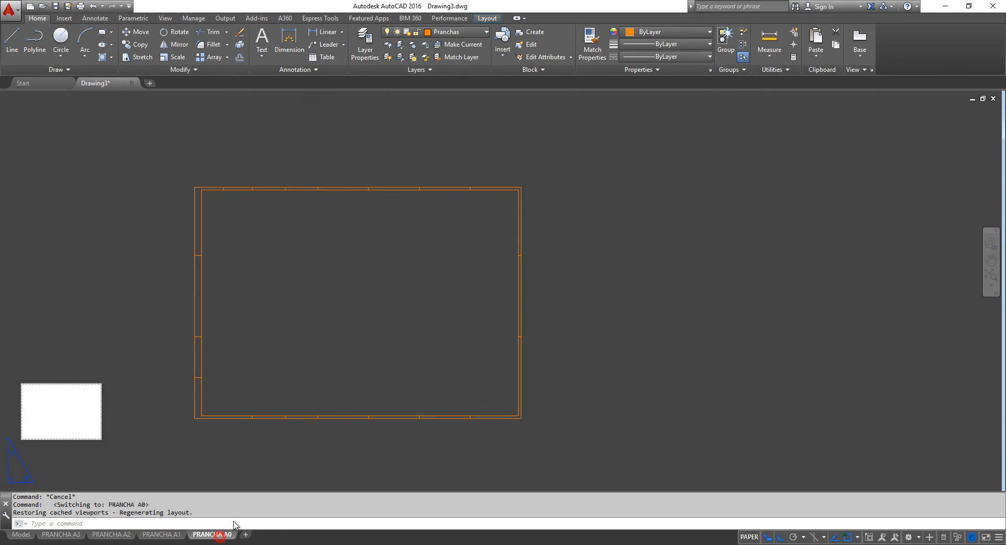
{"action": "key", "text": "ctrl+p"}
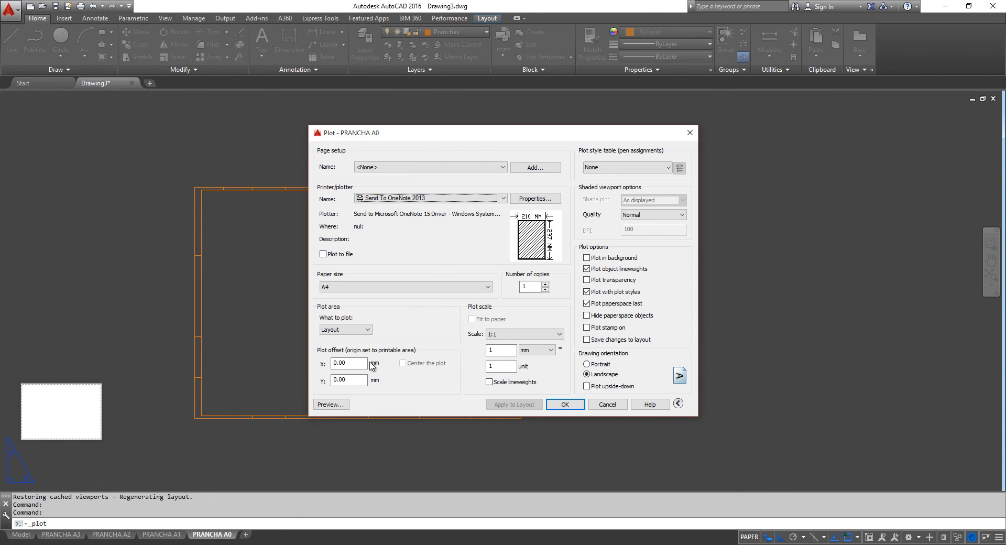
{"action": "left_click", "coordinate": [382, 198]}
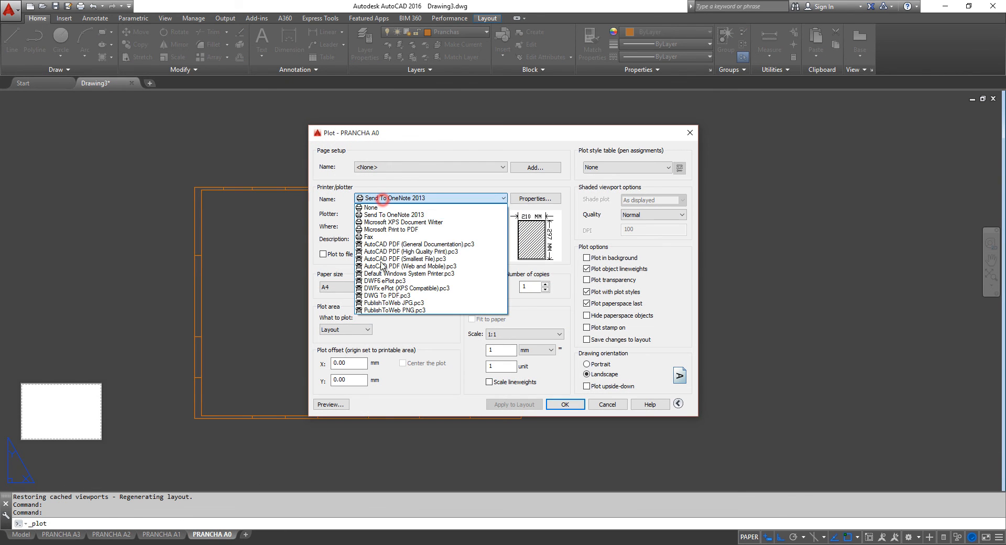
{"action": "left_click", "coordinate": [387, 296]}
{"action": "left_click", "coordinate": [378, 287]}
{"action": "scroll", "coordinate": [367, 335], "scroll_direction": "up", "scroll_amount": 4}
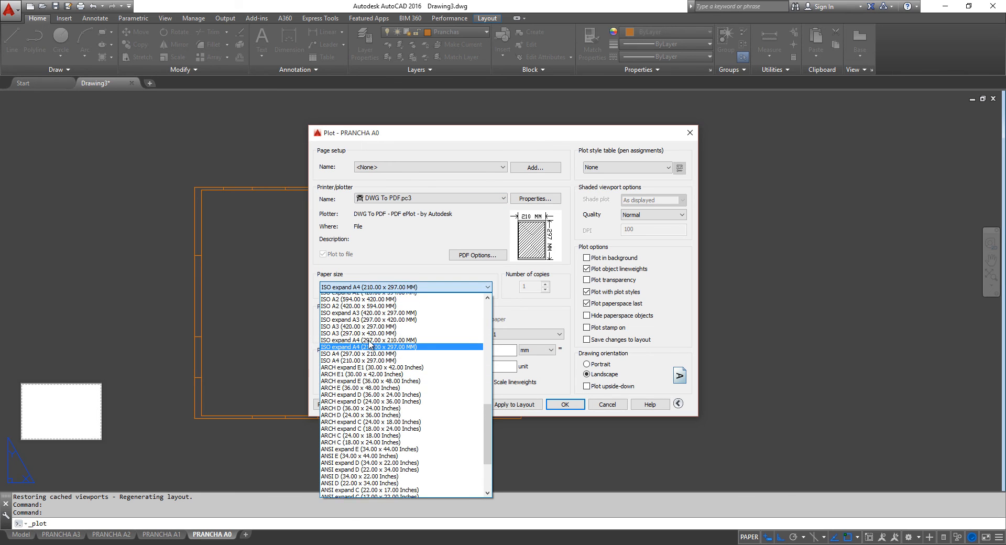
{"action": "scroll", "coordinate": [369, 356], "scroll_direction": "up", "scroll_amount": 4}
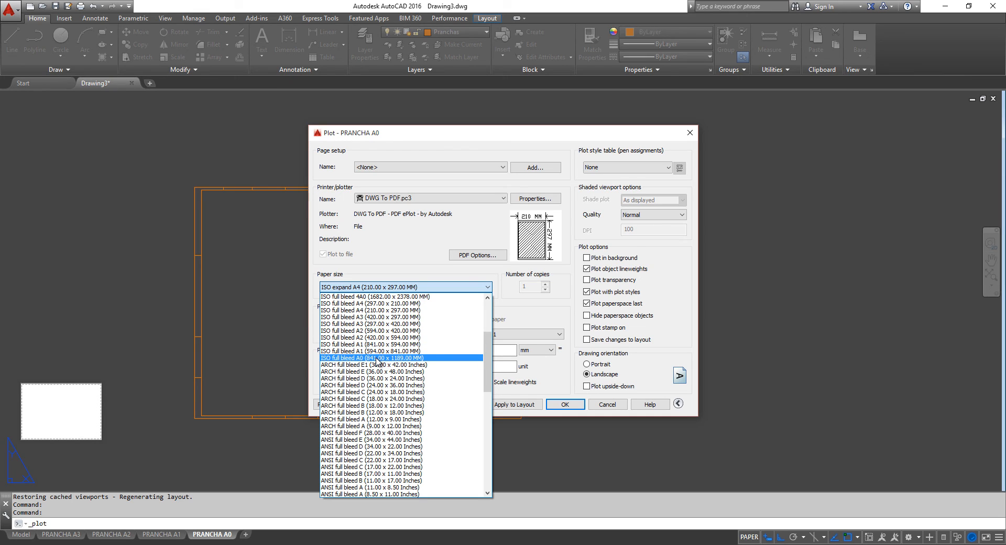
{"action": "left_click", "coordinate": [376, 358]}
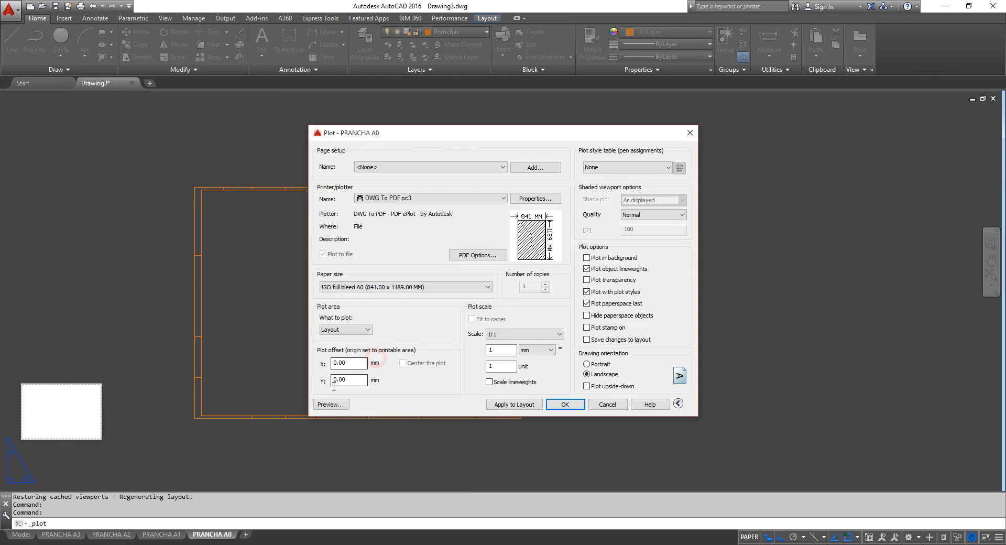
Set the plot area to a window spanning the A0 frame's outer corners, centre the plot, and apply the settings to the layout without plotting.
{"action": "left_click", "coordinate": [351, 329]}
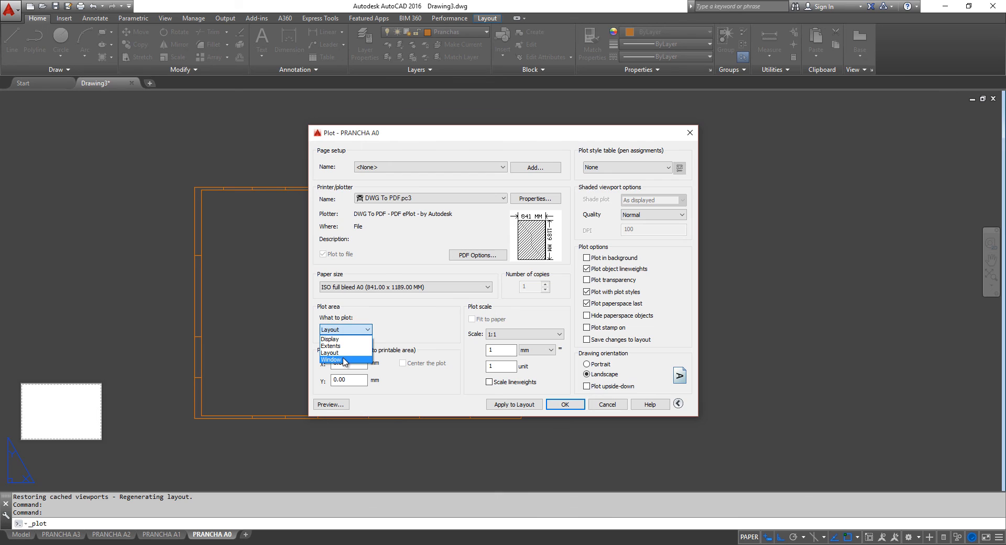
{"action": "left_click", "coordinate": [342, 360]}
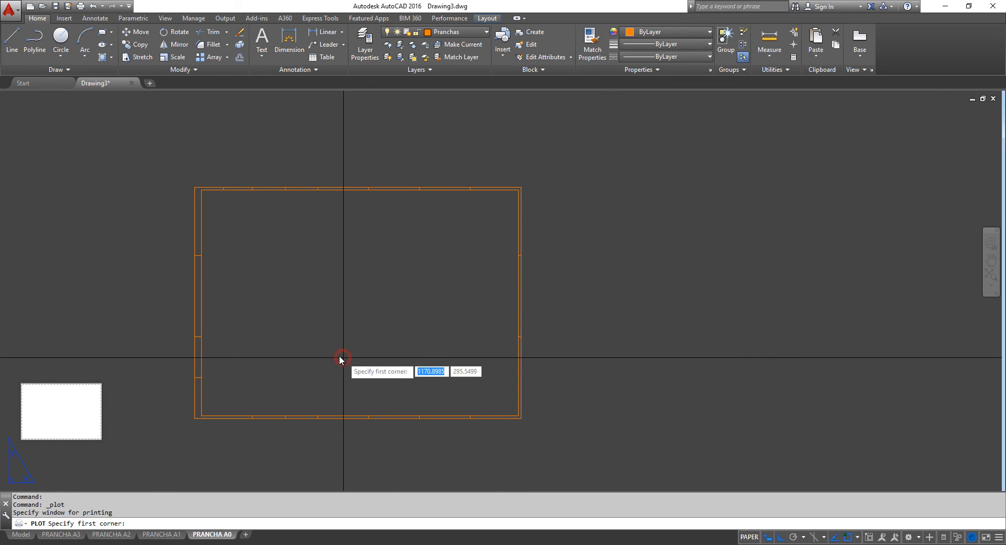
{"action": "left_click", "coordinate": [192, 186]}
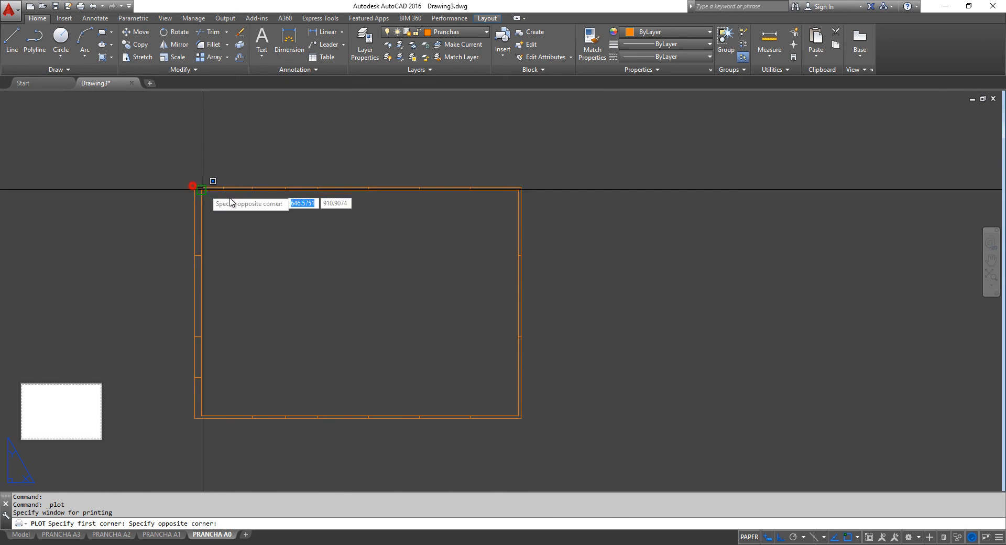
{"action": "left_click", "coordinate": [523, 420]}
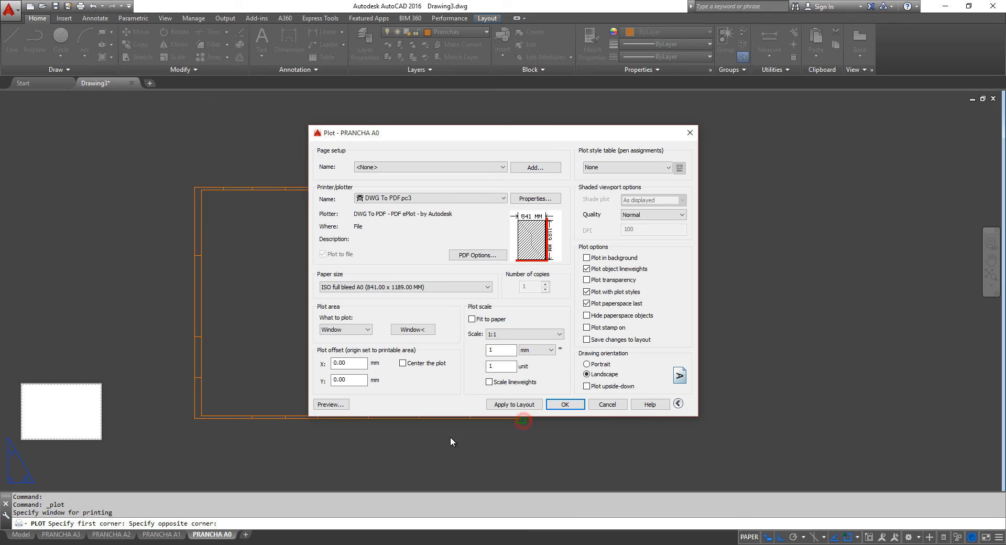
{"action": "left_click", "coordinate": [403, 362]}
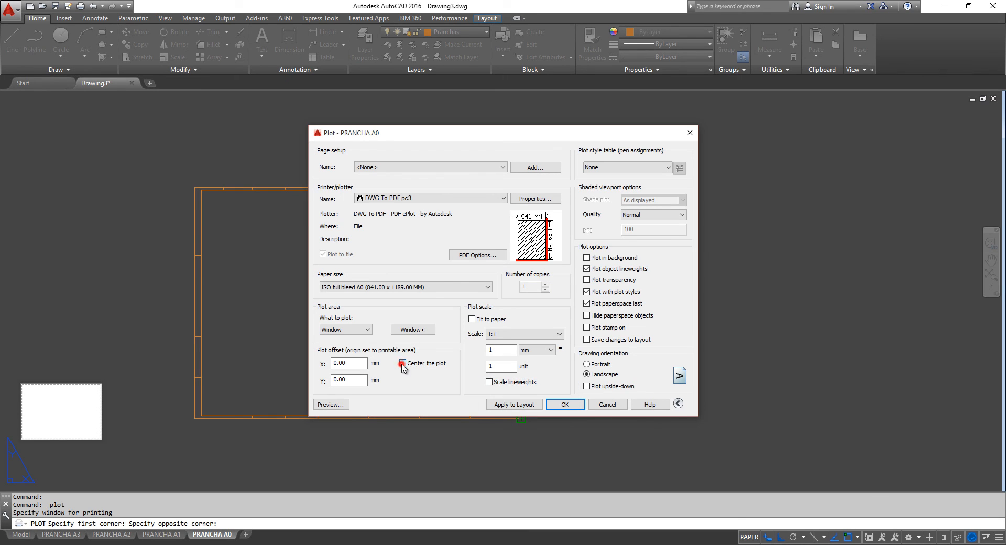
{"action": "left_click", "coordinate": [512, 405]}
{"action": "left_click", "coordinate": [611, 405]}
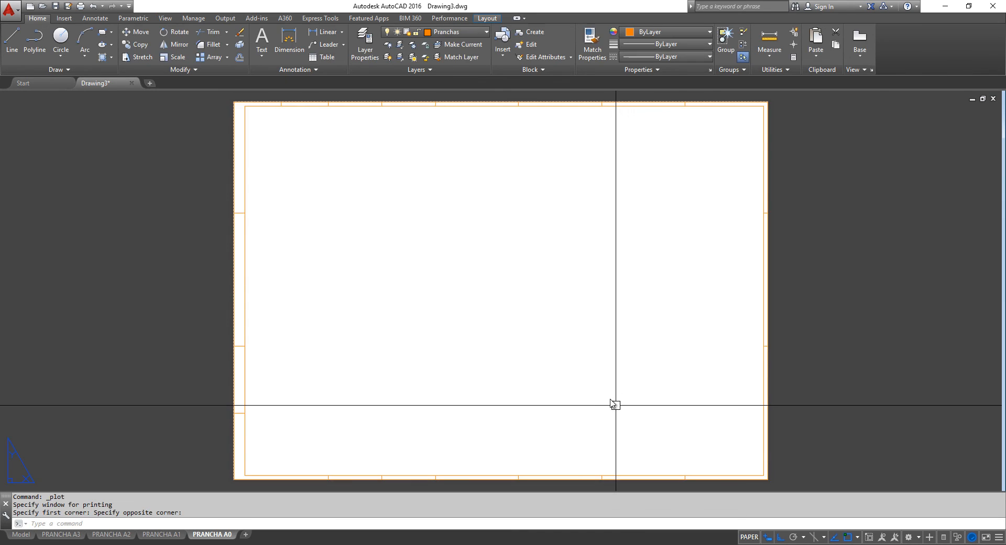
Check how the frames fit the paper in the PRANCHA A1 and PRANCHA A3 layouts, and return to model space.
{"action": "left_click", "coordinate": [163, 534]}
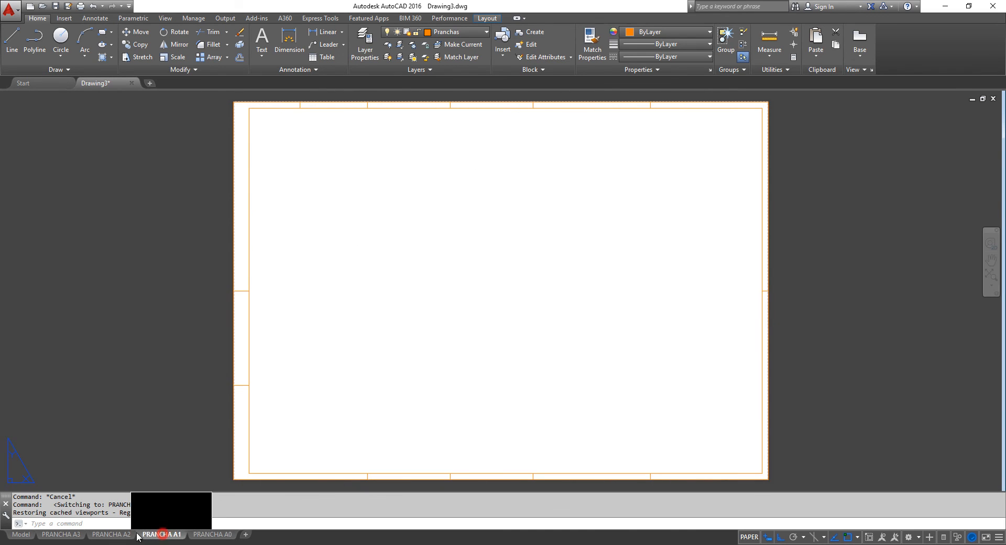
{"action": "left_click", "coordinate": [58, 535]}
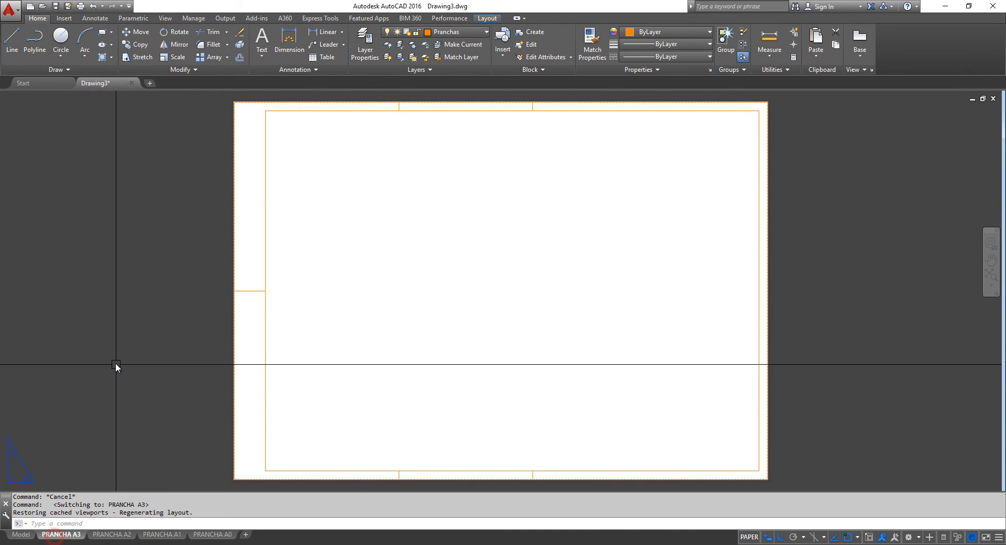
{"action": "left_click", "coordinate": [21, 534]}
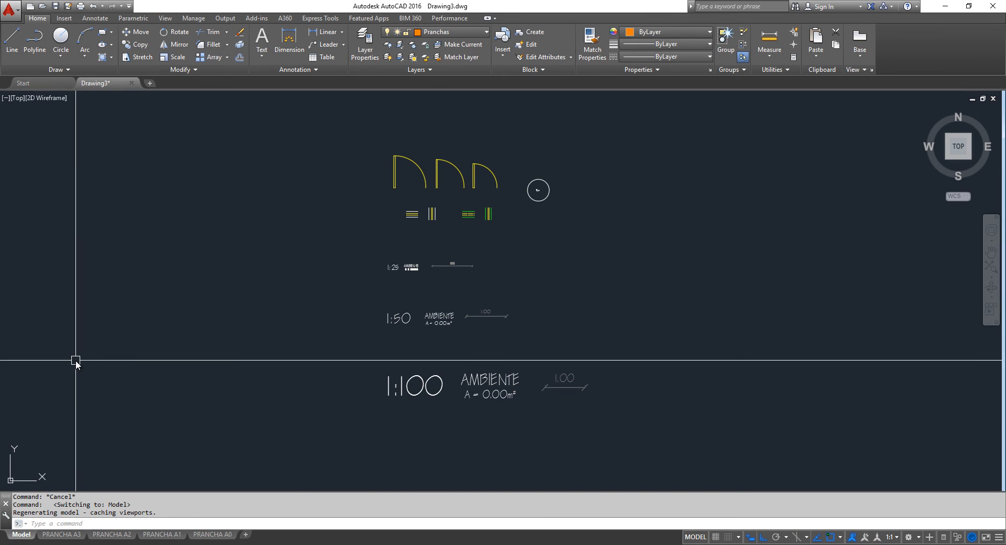